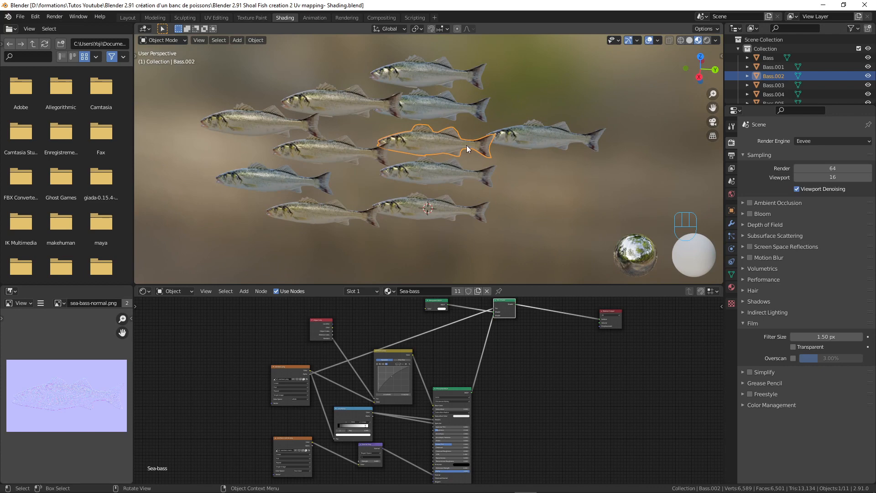
Step: Switch to the Layout workspace and delete all the duplicated fish, keeping only the original Bass object
middle_drag(466, 145, 437, 145)
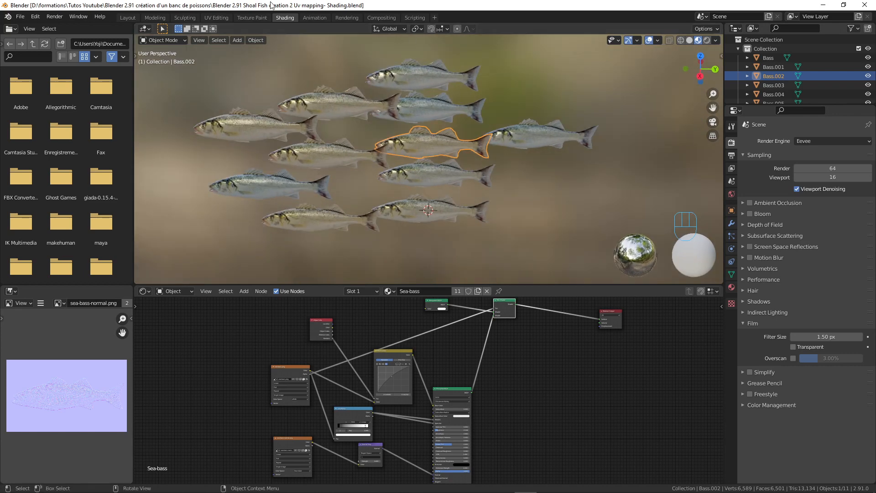
click(127, 18)
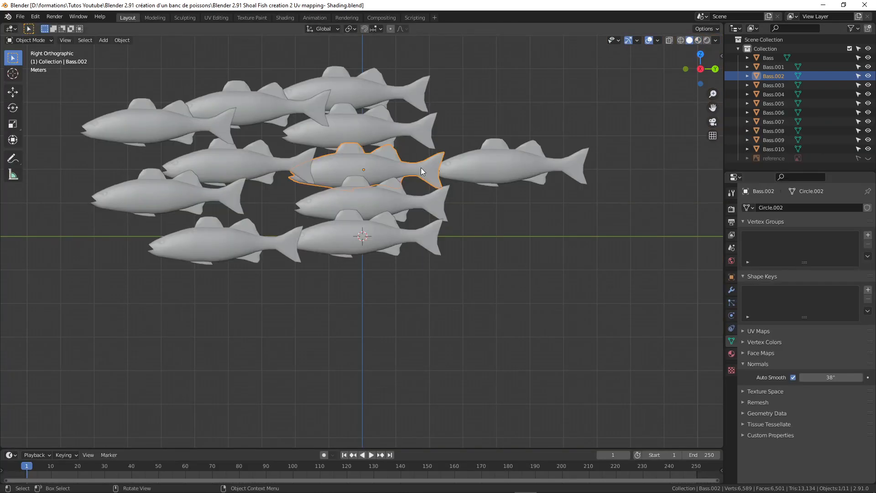
middle_drag(494, 177, 406, 217)
click(377, 232)
middle_drag(352, 256, 379, 226)
scroll(381, 242, down, 4)
scroll(380, 245, up, 2)
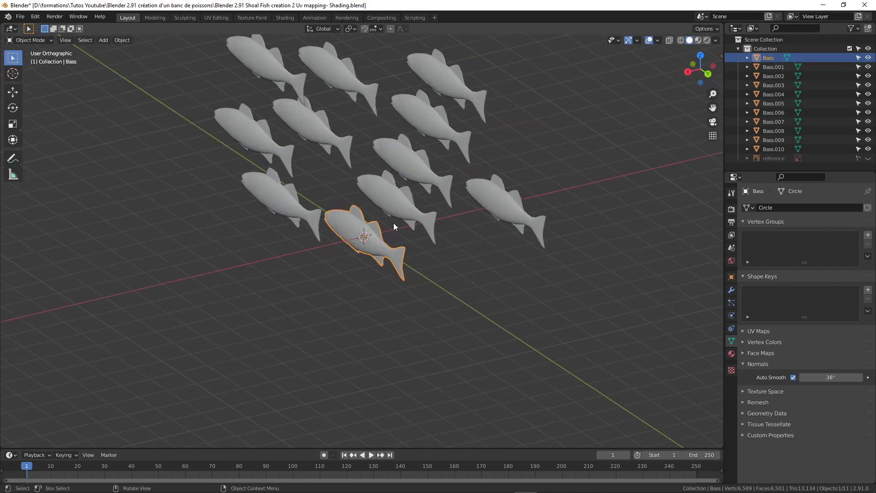
key(ctrl+i)
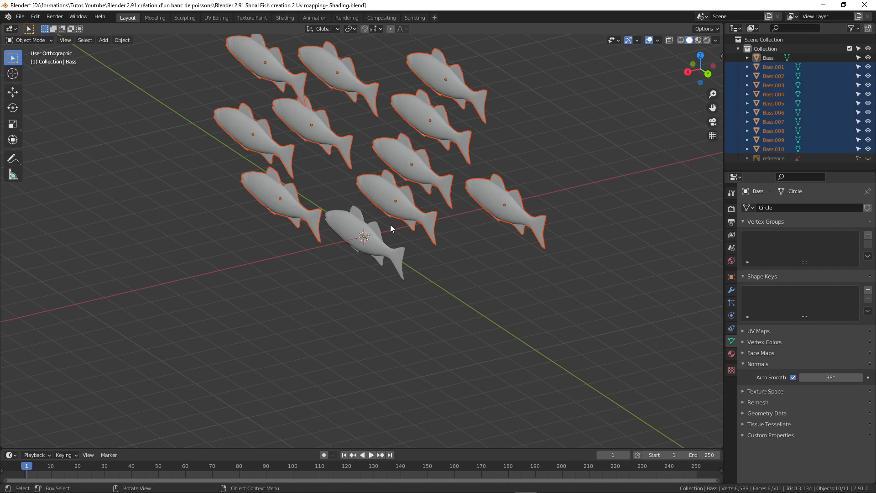
key(x)
click(405, 216)
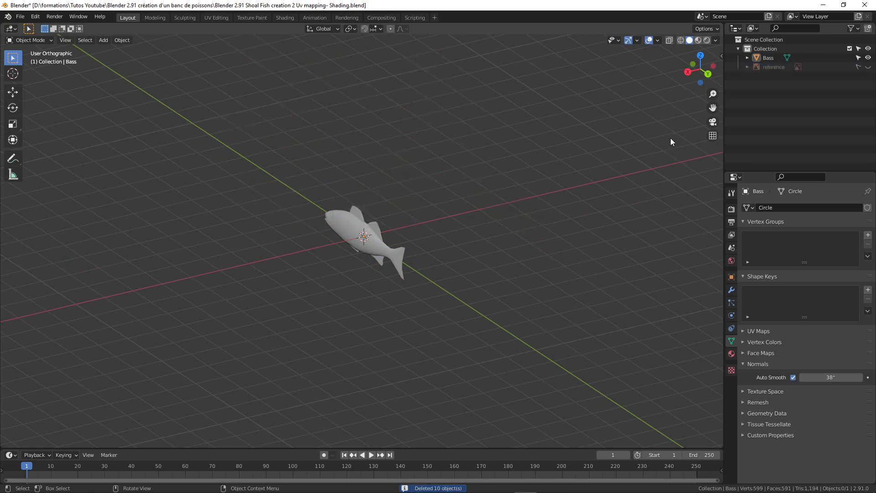
Step: Turn on the Screencast Keys display in the 3D viewport
key(n)
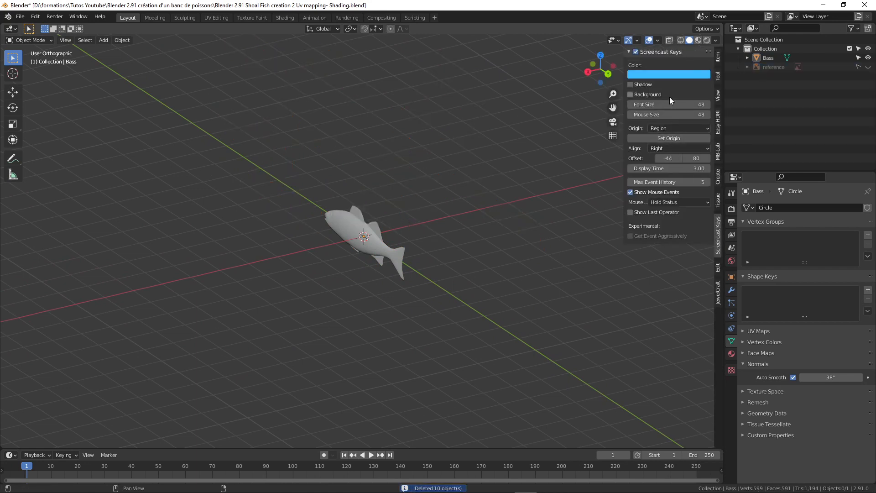
click(636, 51)
key(n)
Step: Add a single-bone armature at the centre of the fish
scroll(429, 221, up, 5)
middle_drag(429, 220, 409, 230)
click(418, 224)
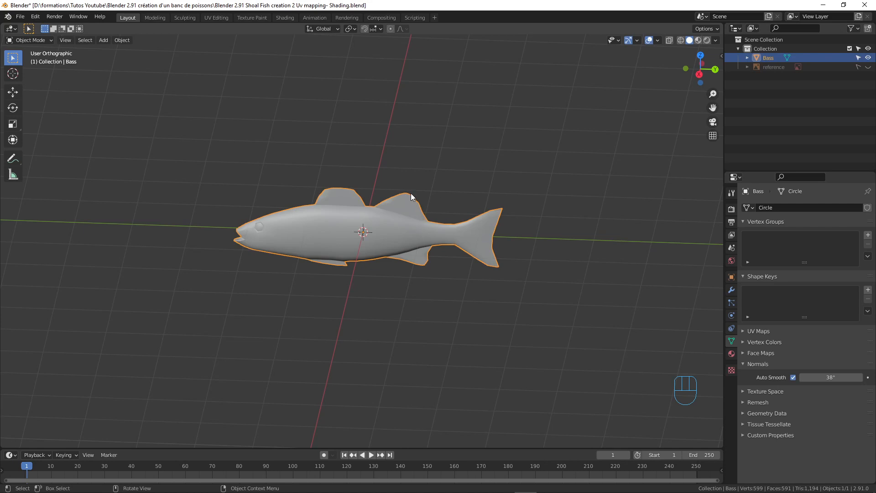
key(shift+a)
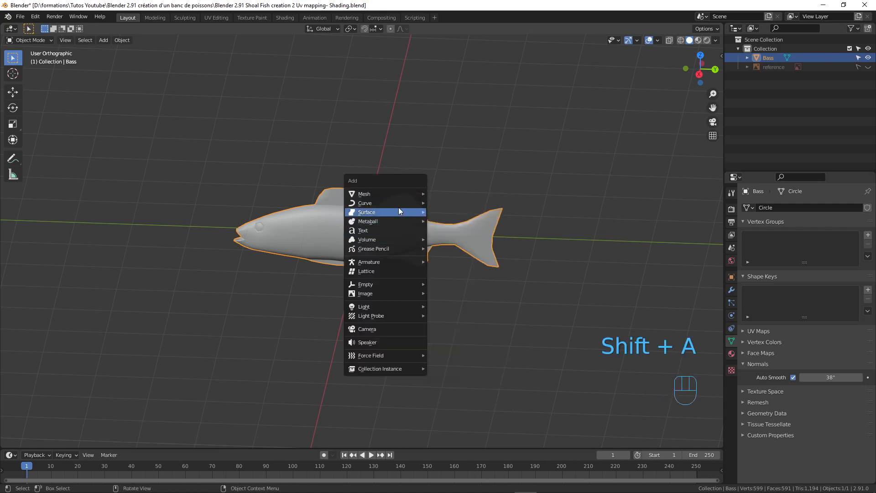
mouse_move(394, 263)
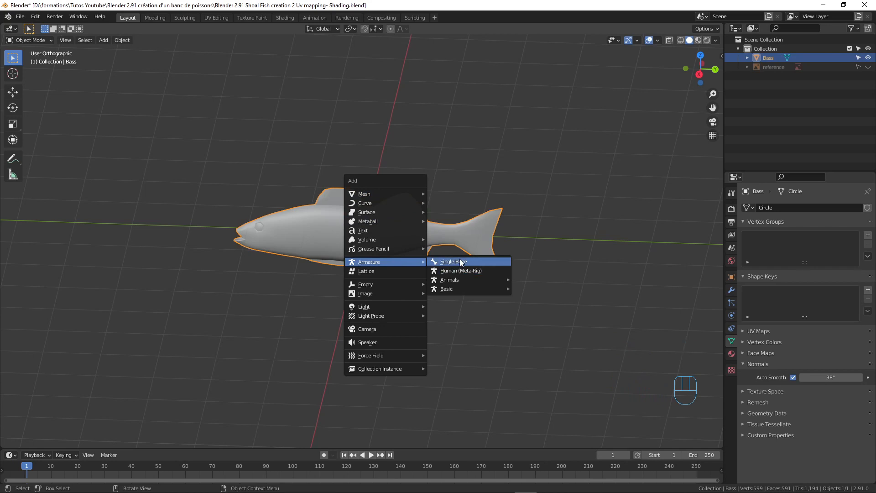
click(460, 261)
Step: Set the armature's viewport display to In Front so the bone shows through the fish mesh
scroll(410, 217, up, 4)
middle_drag(305, 214, 330, 155)
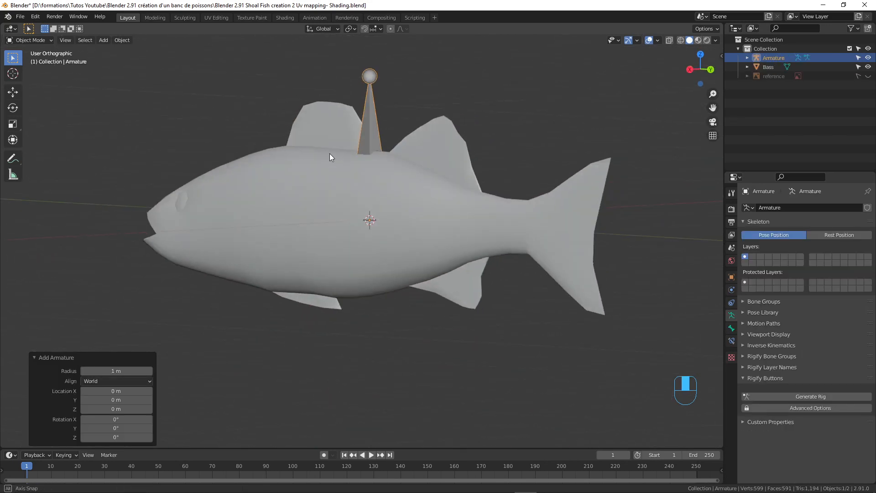
middle_drag(360, 261, 309, 173)
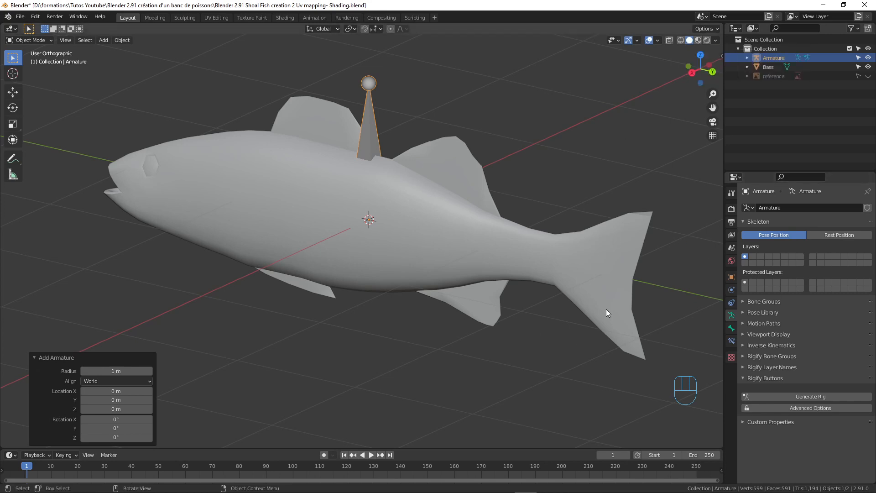
click(731, 317)
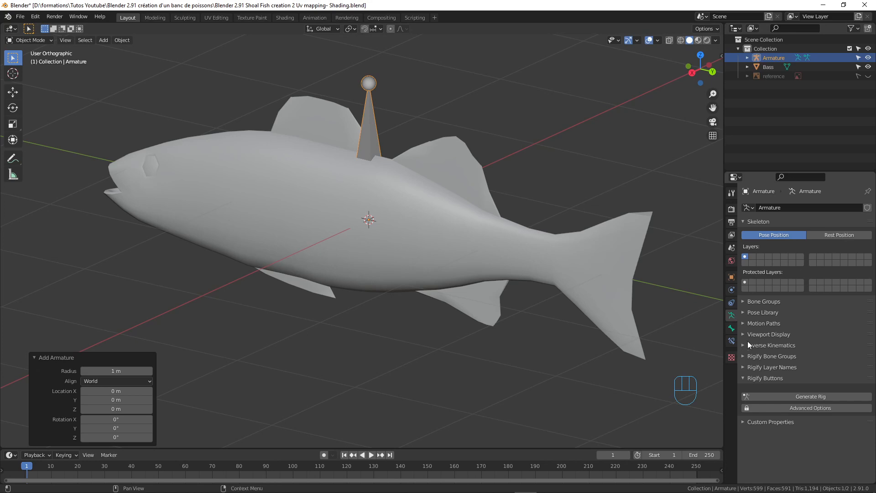
click(743, 333)
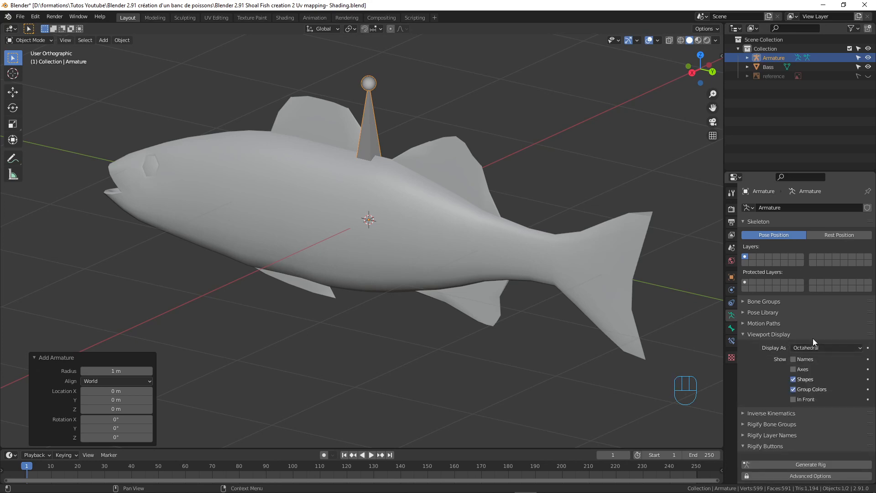
click(794, 399)
Step: In the armature's Edit Mode, rotate the bone about 90° in right view and move it about -1.37 m in Y and -0.51 m in Z
mouse_move(502, 292)
middle_down()
mouse_move(450, 252)
mouse_move(437, 201)
mouse_move(297, 215)
mouse_move(459, 219)
mouse_move(444, 248)
mouse_move(267, 226)
mouse_move(390, 206)
mouse_move(377, 202)
middle_up()
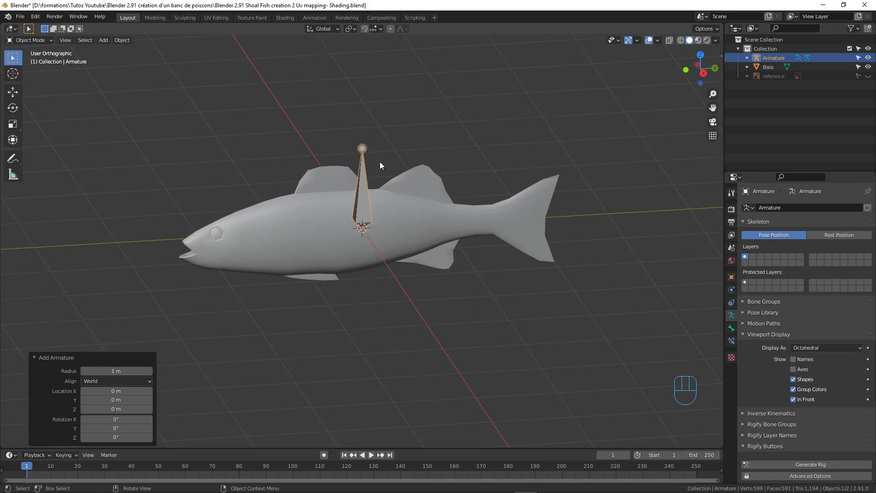
key(KP_3)
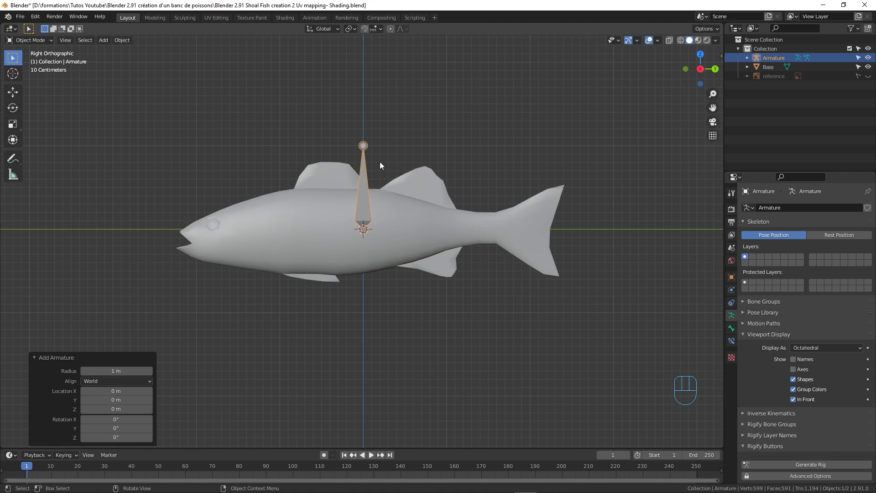
key(Tab)
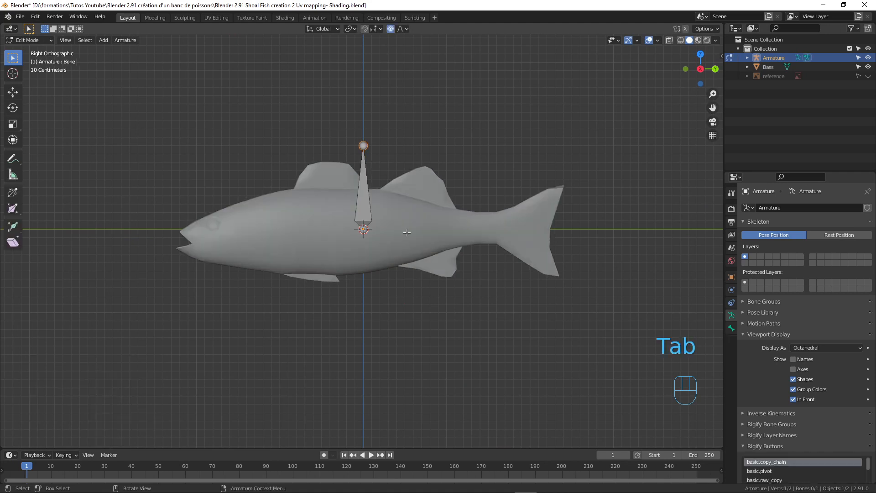
click(364, 196)
scroll(419, 246, up, 2)
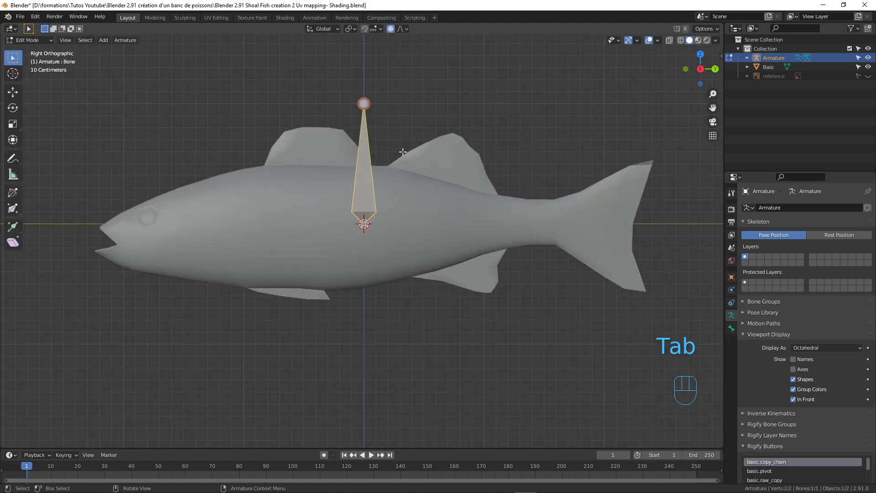
key(r)
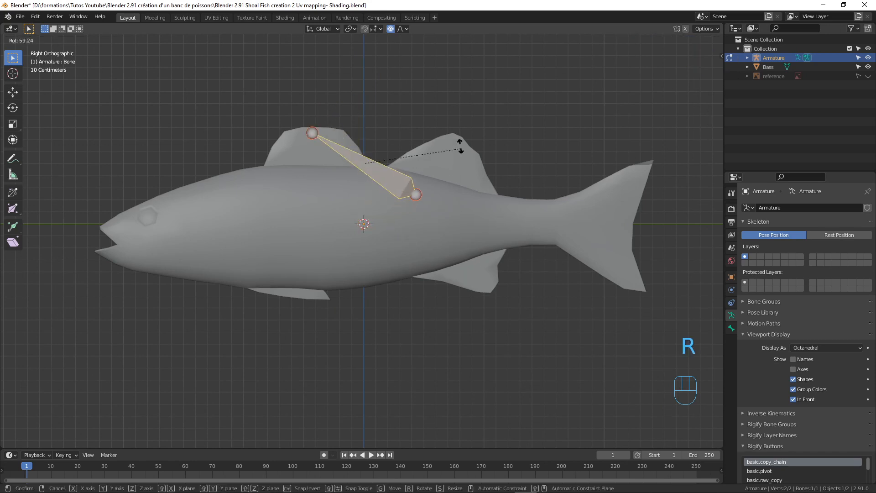
click(436, 103)
key(g)
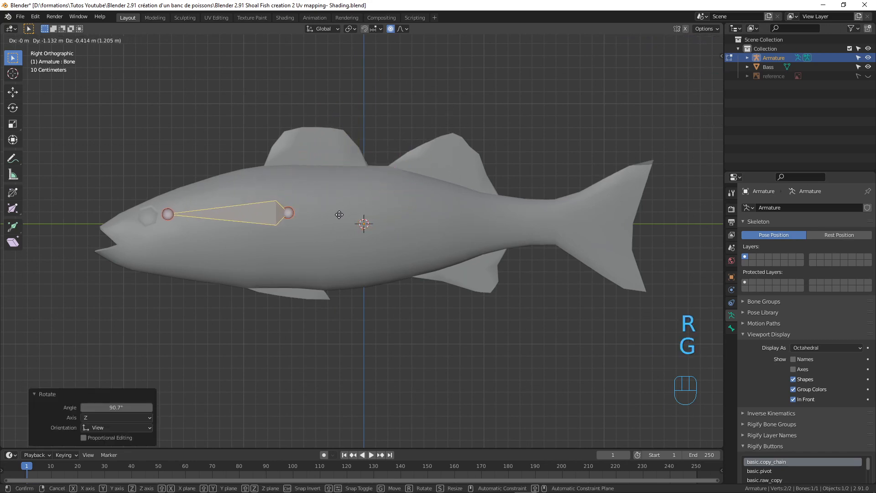
click(310, 229)
Step: Scale the bone down by about 0.57 and again by about 0.82, placing it just behind the fish's eye
key(s)
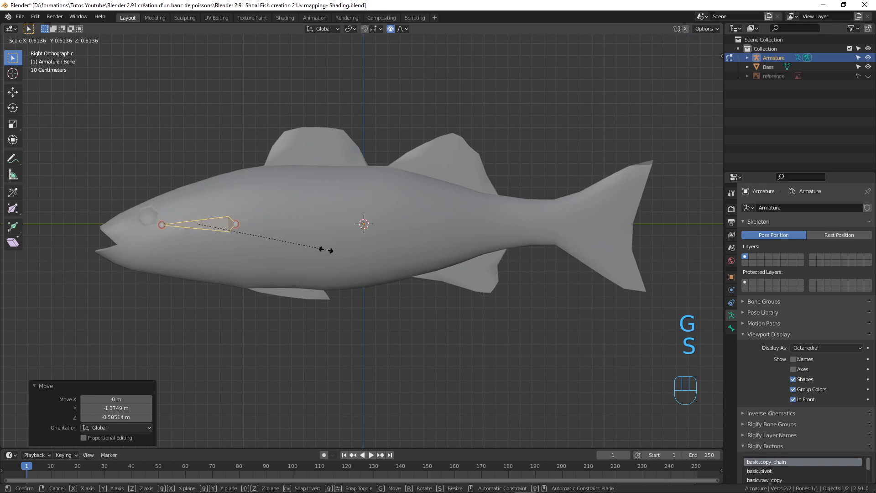
click(317, 249)
key(g)
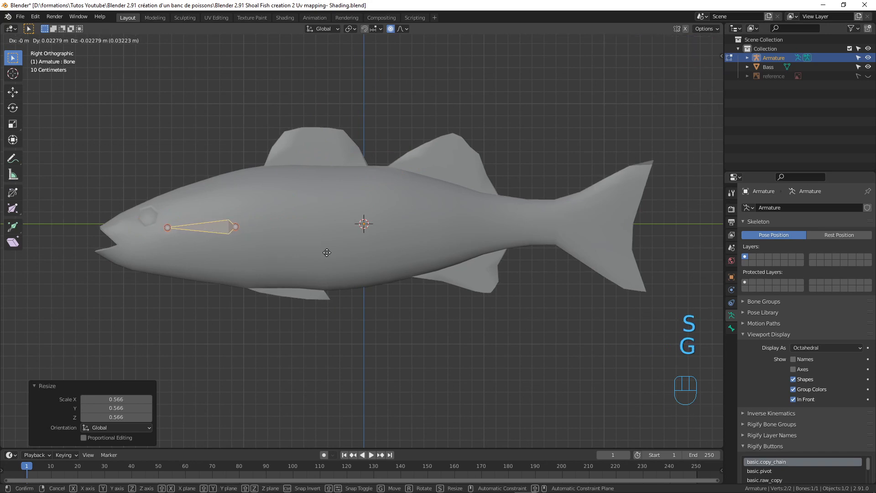
click(327, 253)
key(s)
click(325, 247)
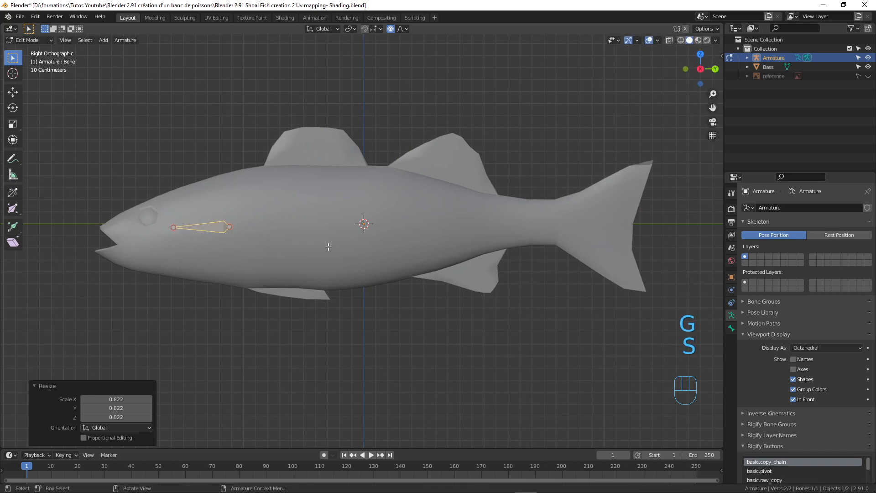
key(g)
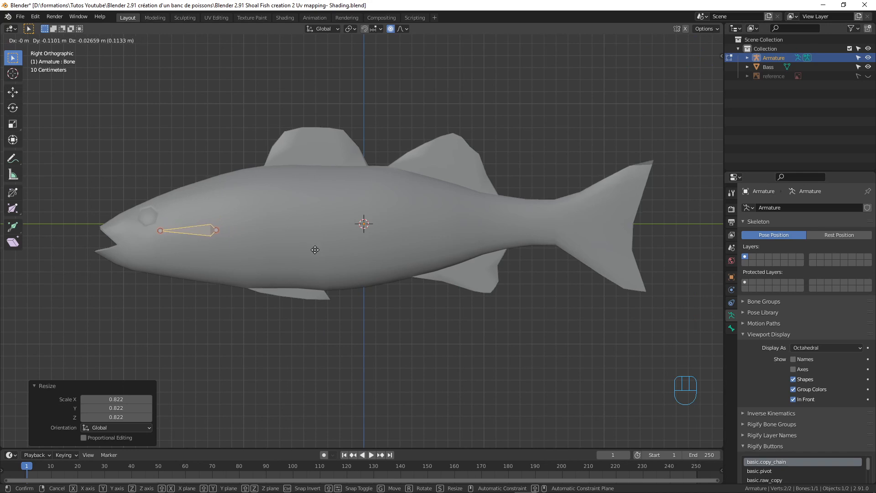
click(315, 250)
Step: Extrude a bone from the front tip of the first bone, about -0.18 m in Y and -0.1 m in Z, towards the mouth corner
click(216, 230)
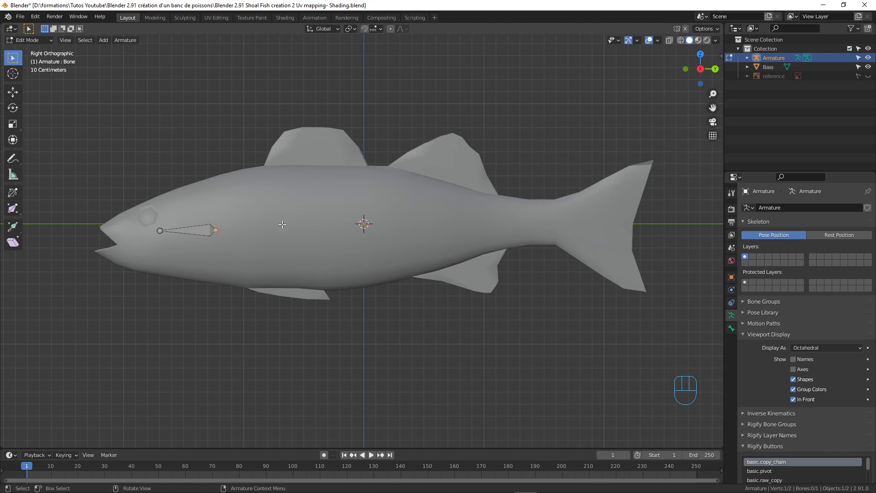
click(197, 232)
scroll(173, 237, up, 3)
scroll(186, 234, down, 2)
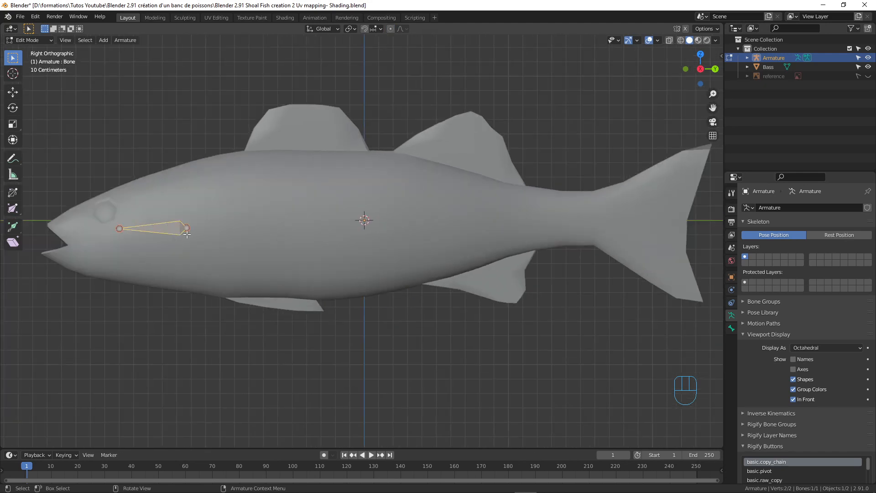
shift+middle_drag(214, 250, 332, 256)
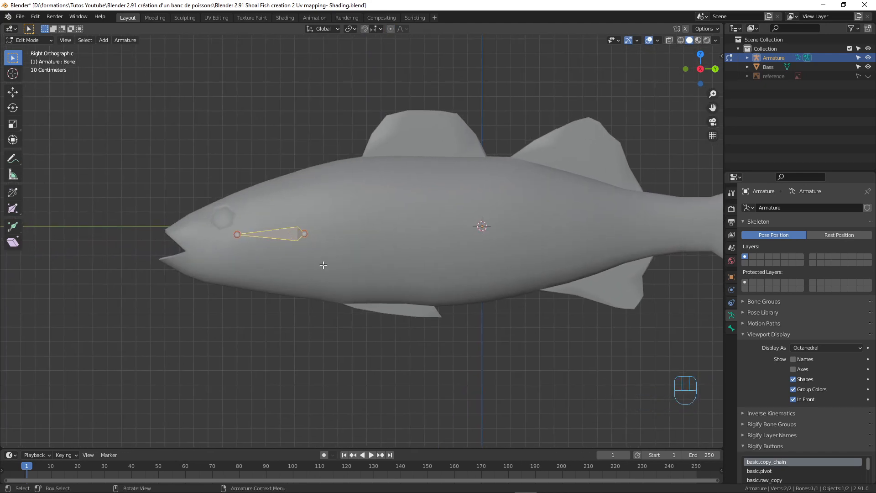
scroll(337, 274, up, 2)
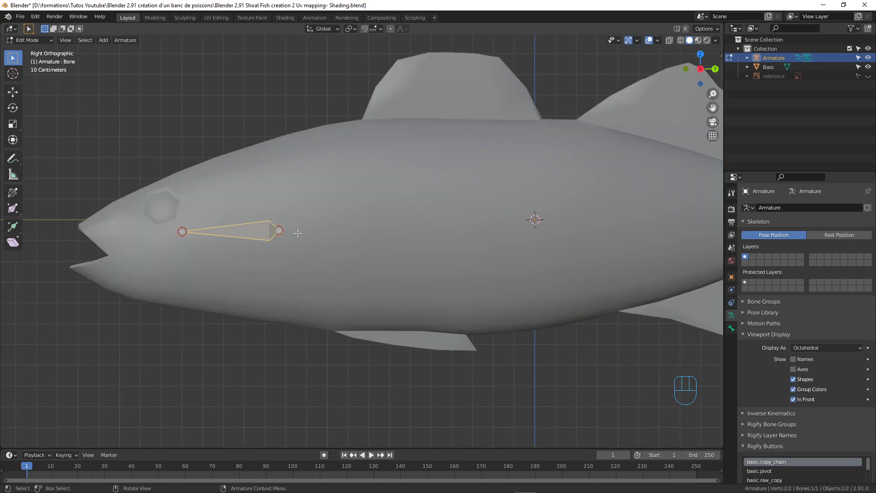
key(r)
right_click(182, 187)
click(182, 232)
key(e)
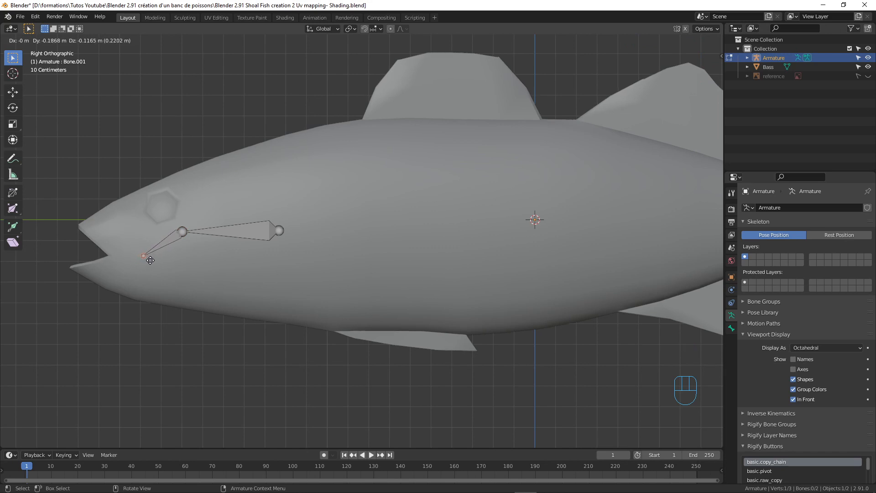
click(150, 257)
Step: Extrude two more bones into the lower jaw, one about 0.17 m down and forward and one about 0.17 m forward to the jaw tip
key(e)
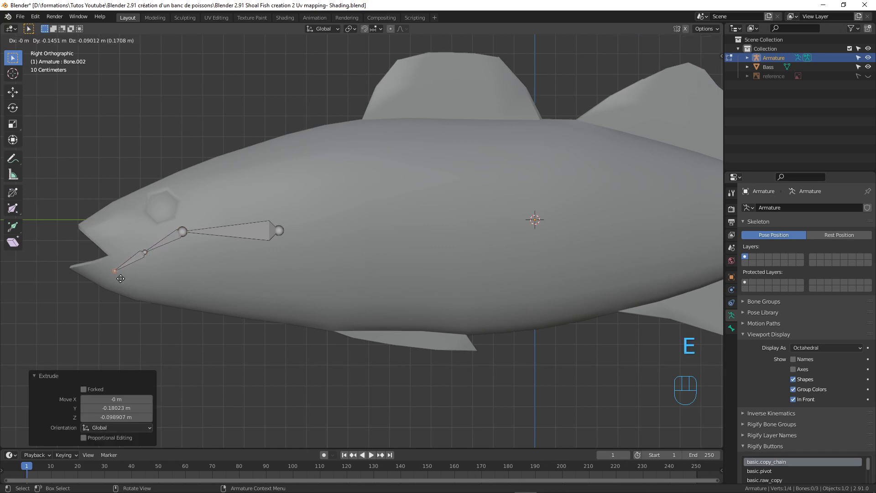
click(121, 279)
key(e)
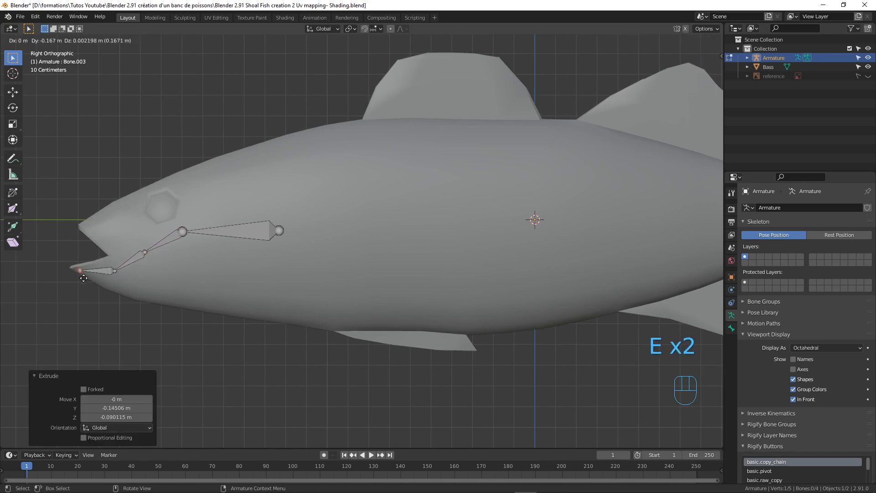
click(85, 277)
Step: Extrude an upper jaw bone from the joint behind the mouth, about -0.25 m in Y and 0.12 m in Z, to the snout
click(144, 252)
key(e)
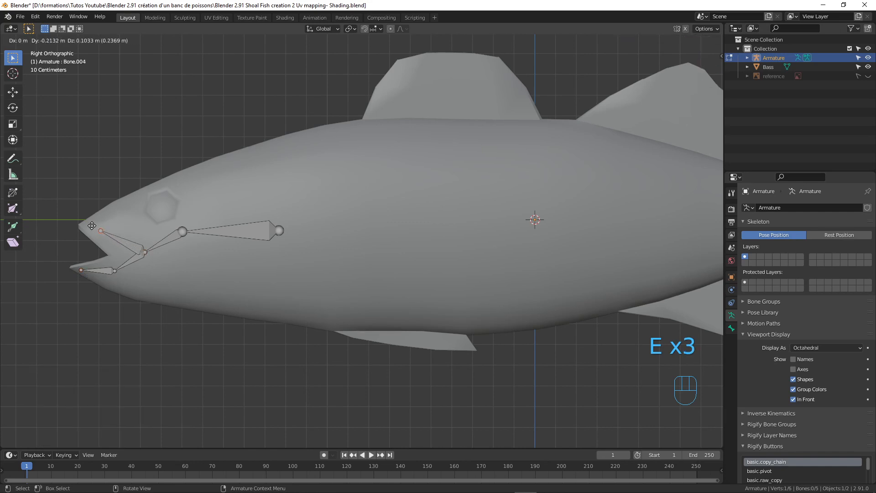
click(86, 222)
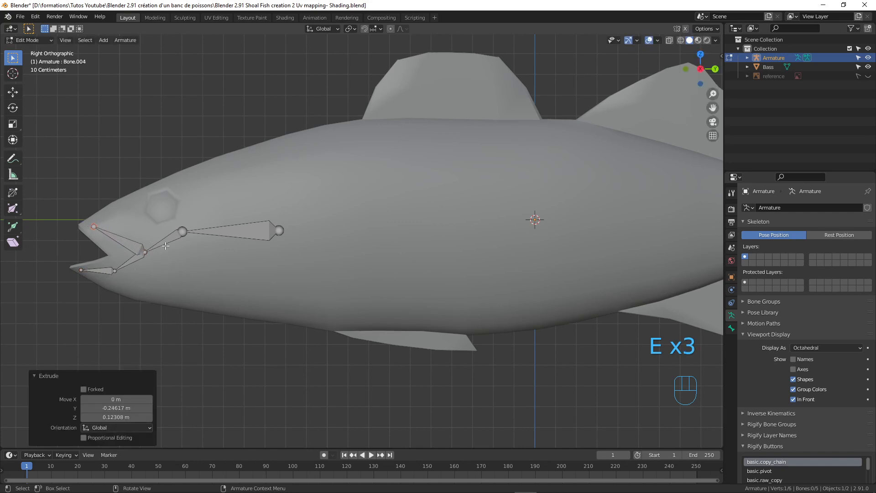
Step: Examine the head bone chain by selecting the first bone, the connecting bones, the upper jaw bone and the lower jaw bones individually
click(251, 233)
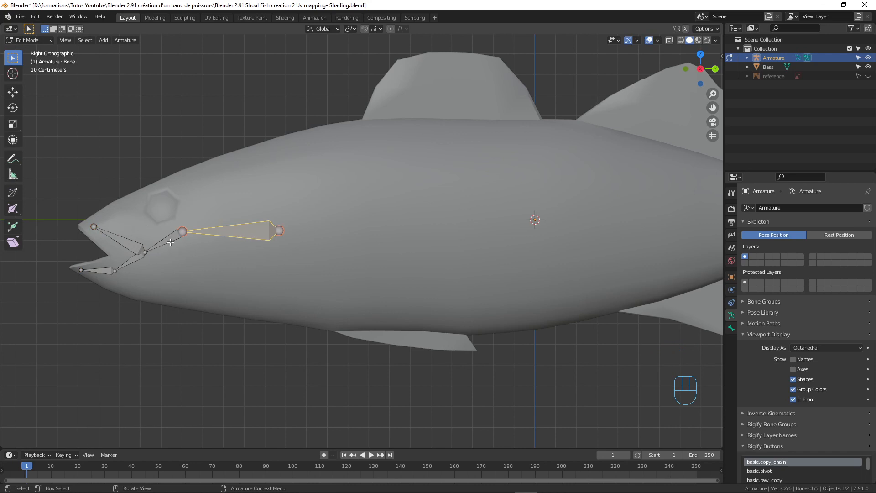
click(171, 243)
click(215, 234)
click(130, 241)
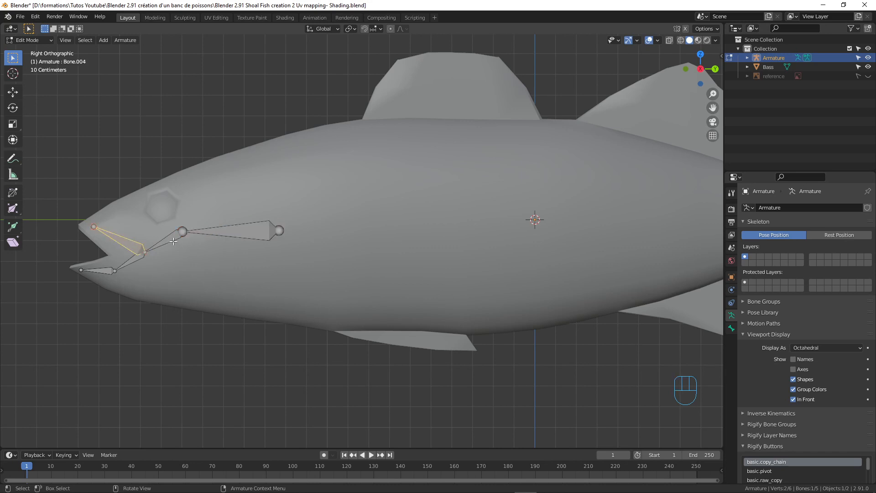
click(173, 241)
click(138, 260)
click(106, 272)
scroll(263, 270, down, 3)
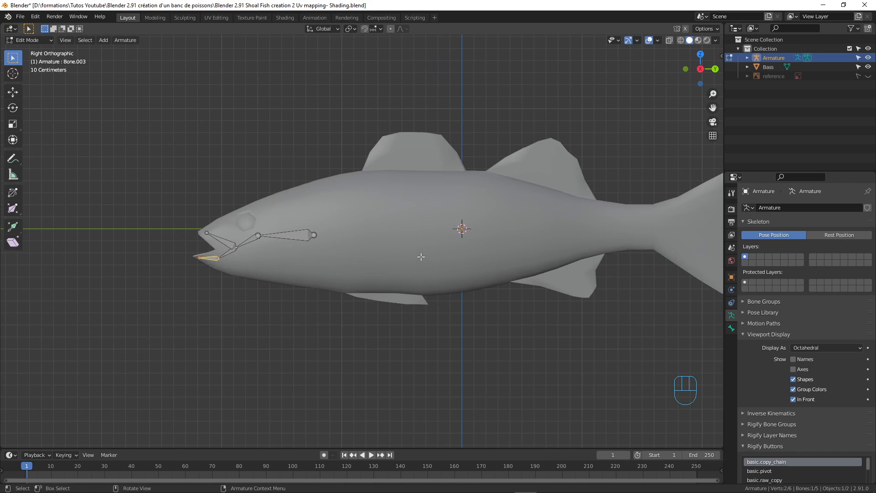
Step: Extrude one long spine bone from the rear end of the first bone to the tail base, about 2.86 m in Y and 0.06 m in Z
shift+middle_drag(421, 257, 327, 255)
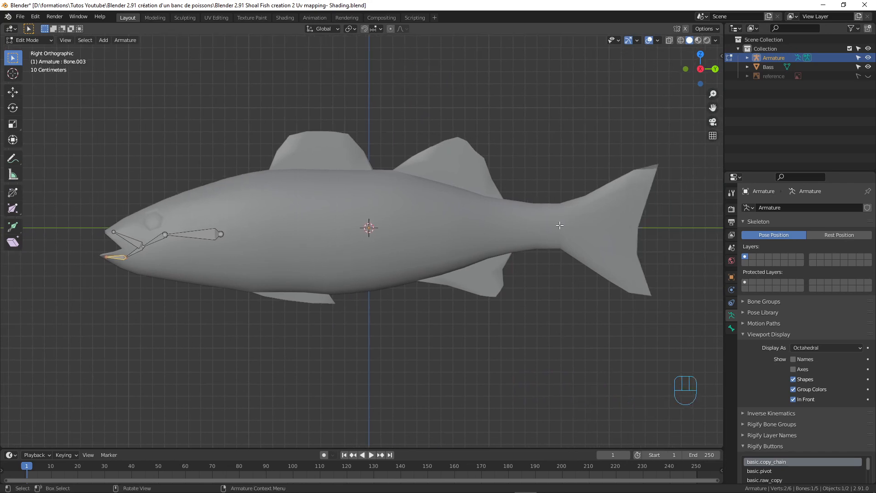
click(222, 233)
key(e)
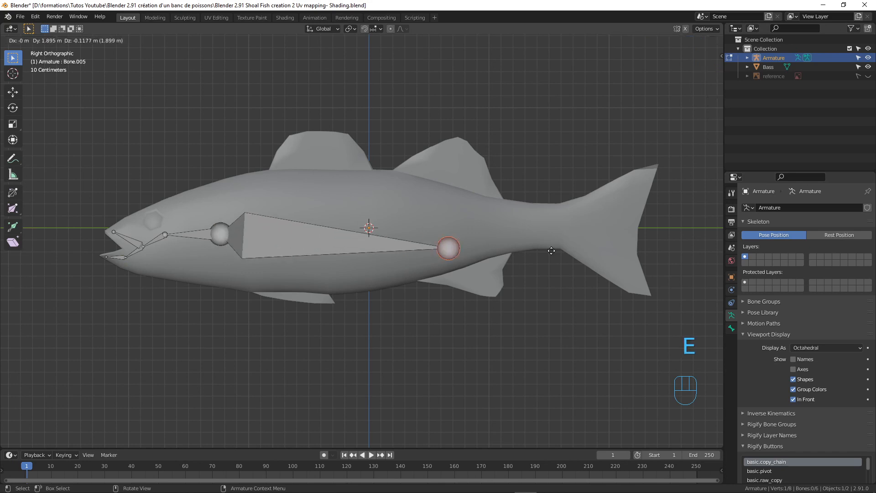
click(636, 230)
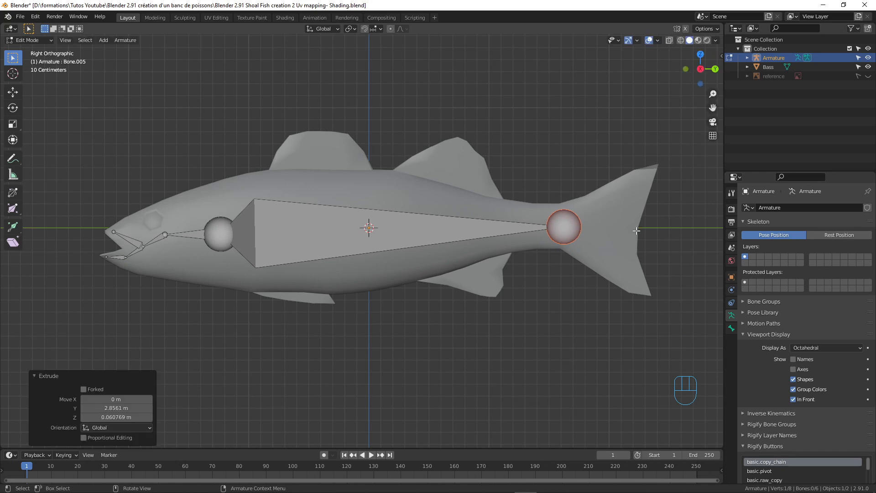
Step: Subdivide the long spine bone with 4 cuts
click(362, 209)
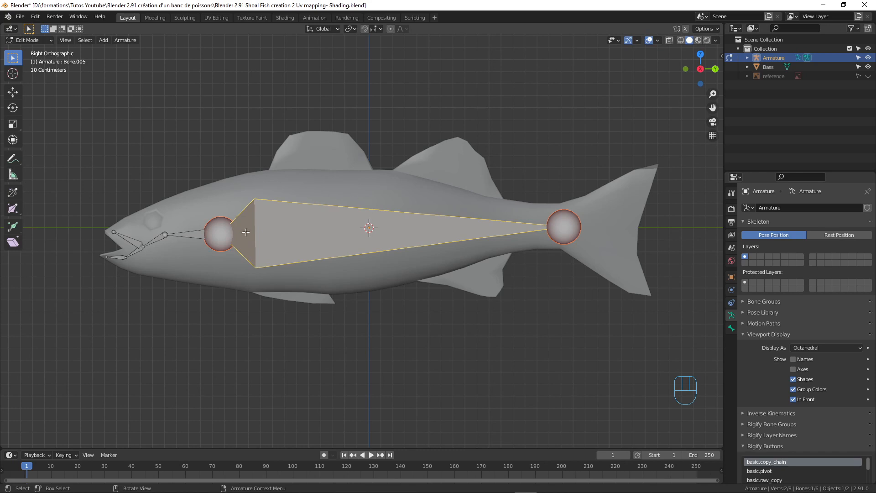
right_click(311, 197)
click(311, 196)
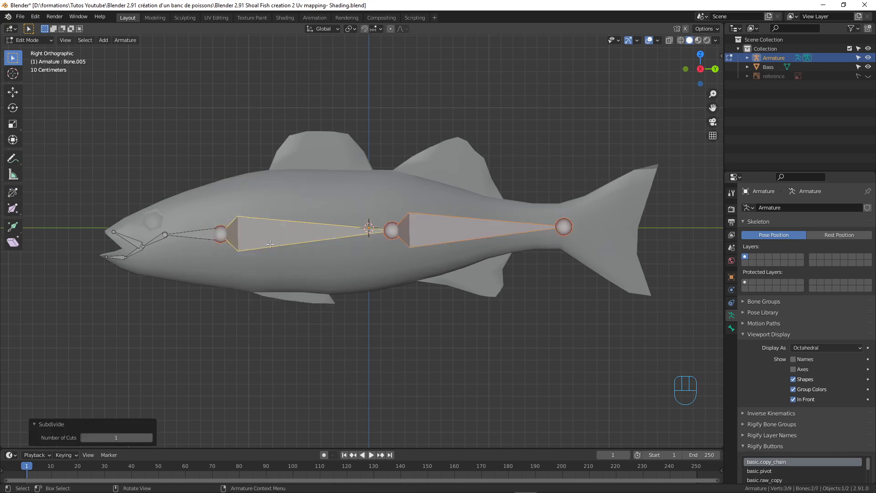
click(151, 438)
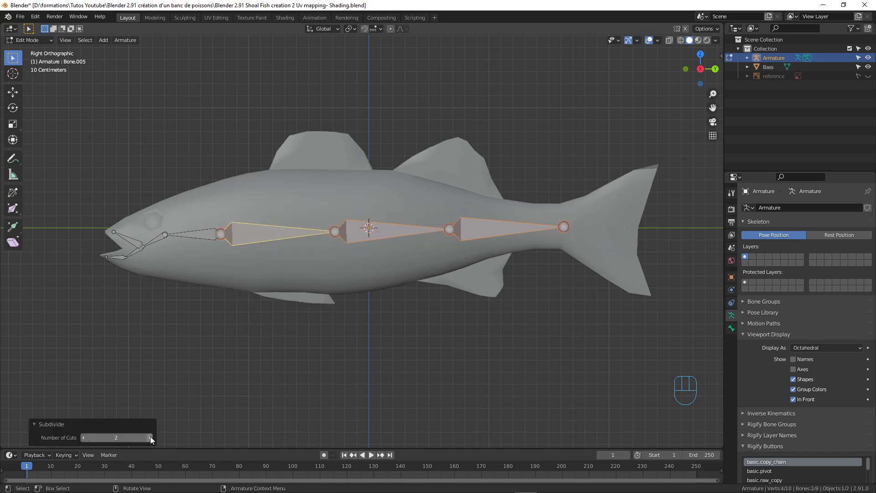
click(150, 437)
click(150, 438)
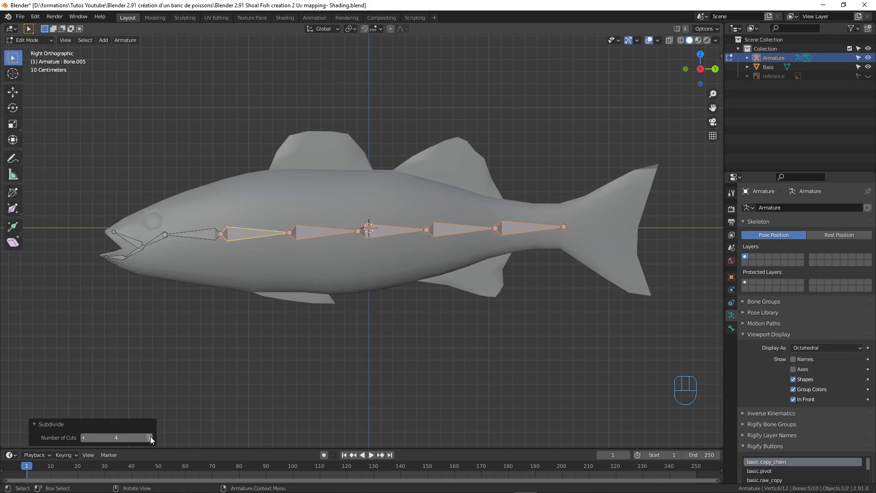
click(150, 437)
click(150, 437)
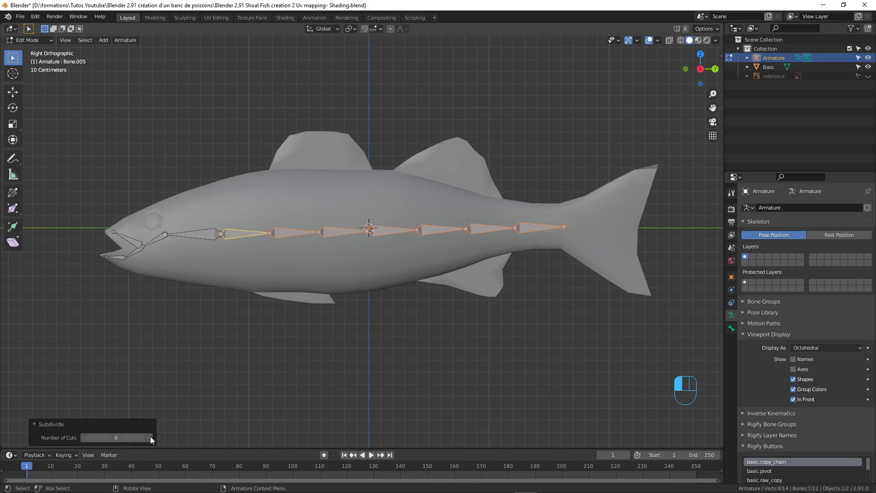
click(84, 437)
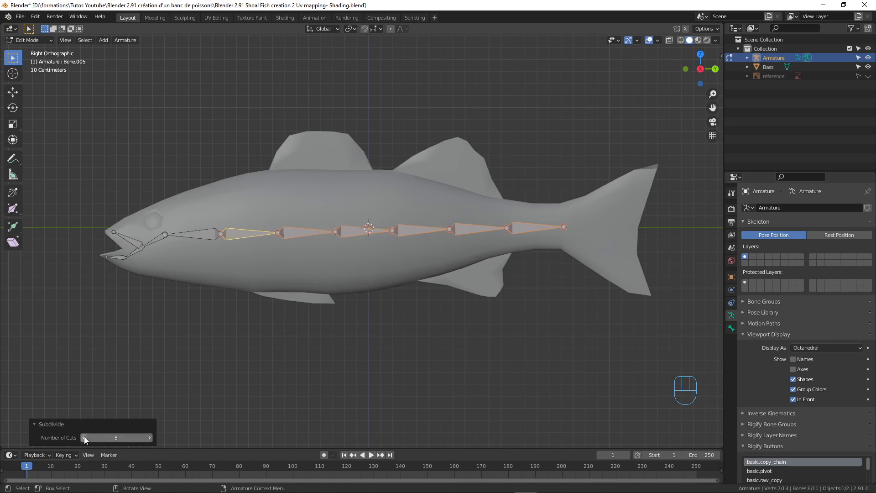
click(84, 436)
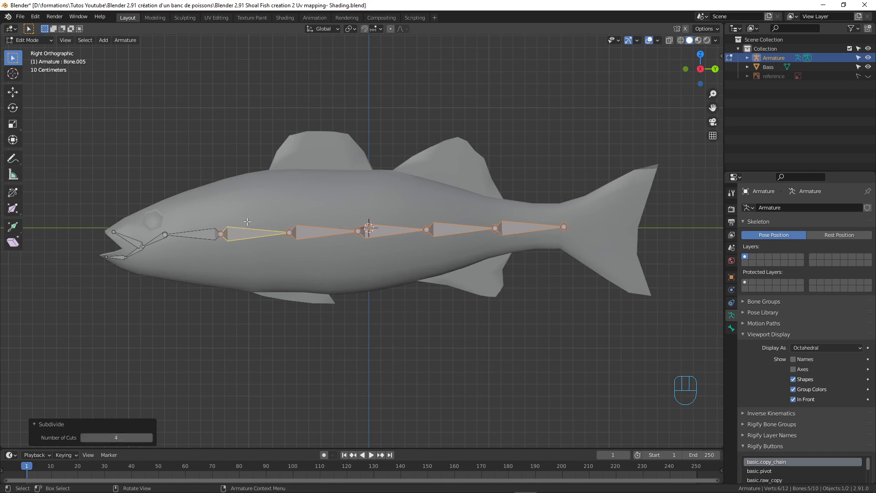
Step: Extrude two bones from the spine's end into the upper tail lobe, the second about 0.38 m in Y and 0.28 m in Z
click(564, 226)
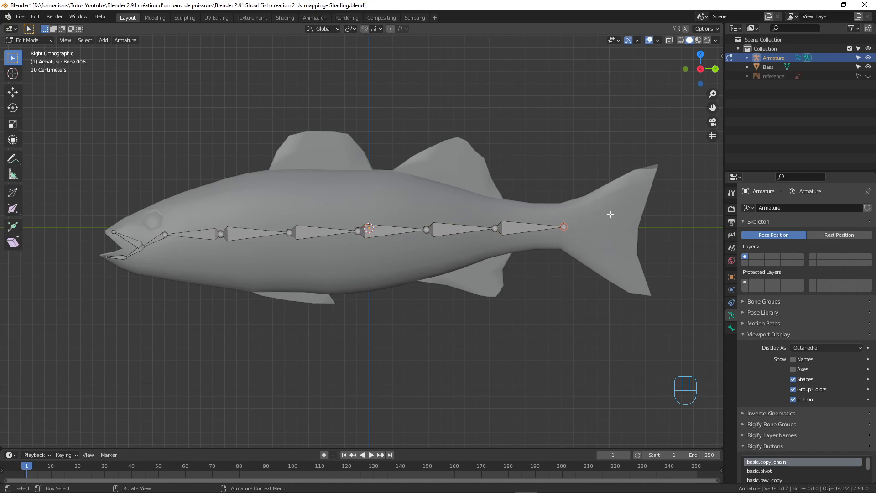
key(e)
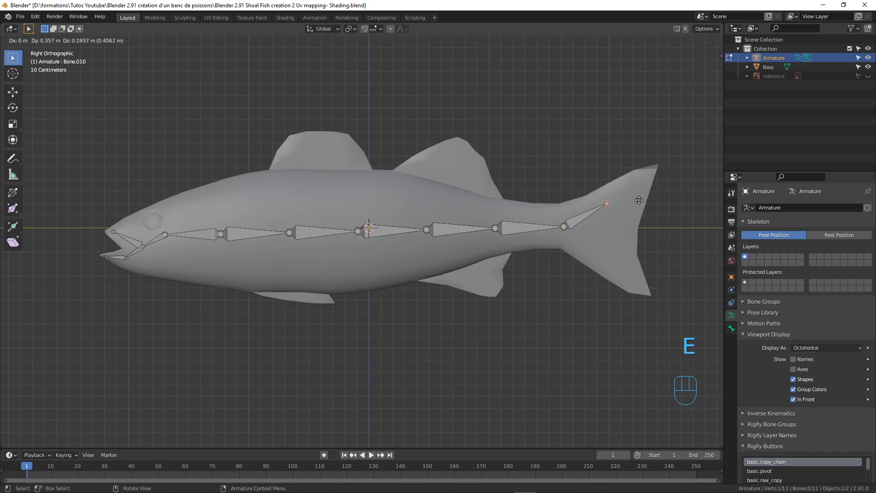
click(632, 203)
key(e)
click(680, 184)
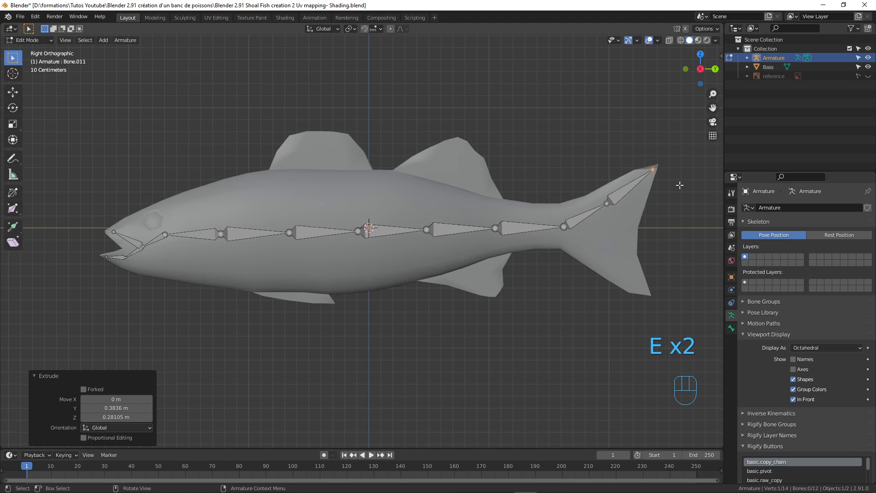
Step: Extrude two bones from the spine's end into the lower tail lobe, about 0.35/-0.28 m and 0.34/-0.25 m in Y/Z
click(565, 226)
key(e)
click(607, 260)
key(e)
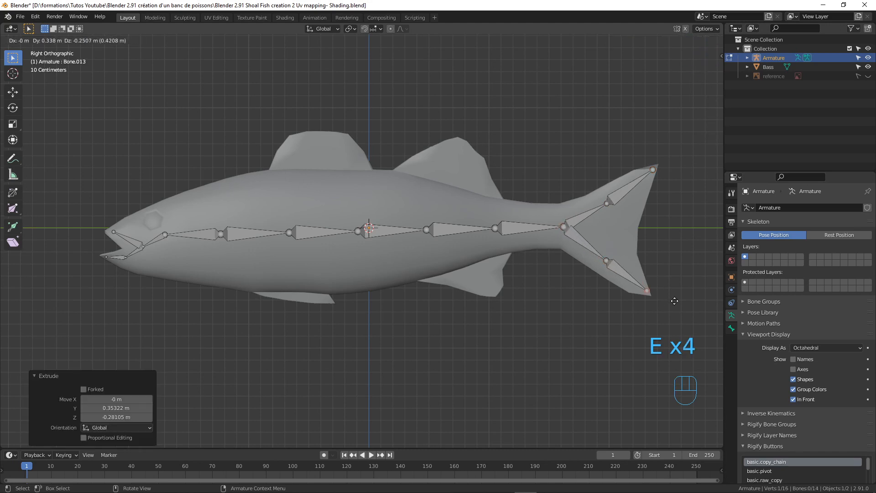
click(672, 301)
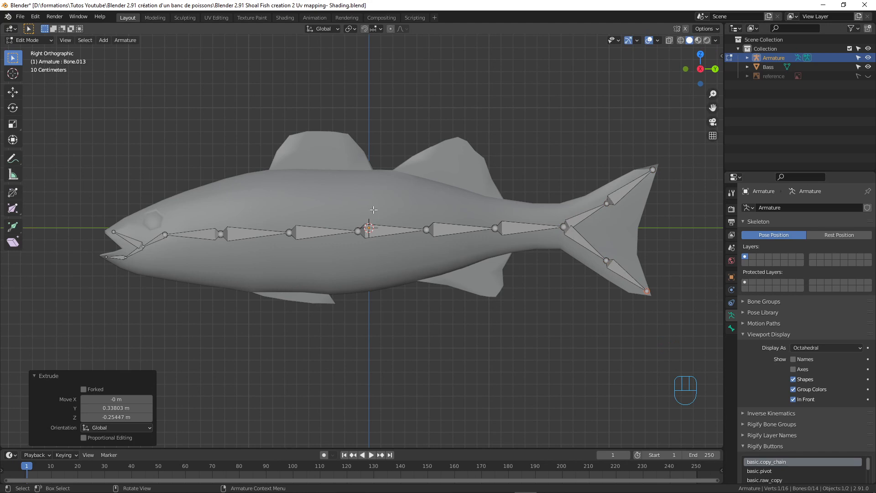
Step: Extrude two bones from the end of the first spine segment into the front dorsal fin, about 0.22/0.50 m and 0.08/0.32 m in Y/Z
click(289, 232)
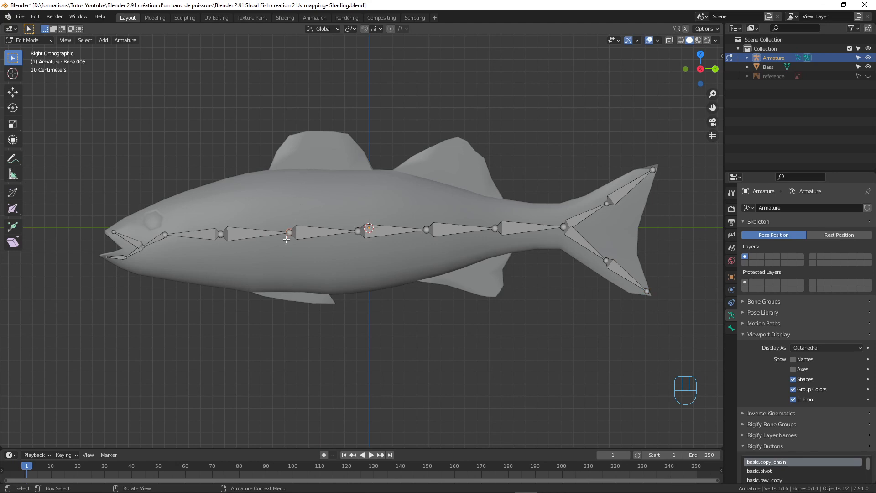
key(e)
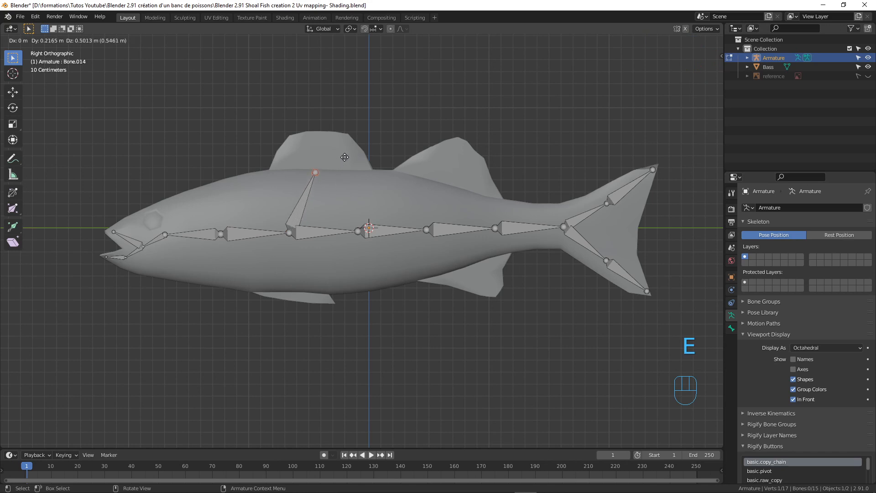
click(347, 153)
key(e)
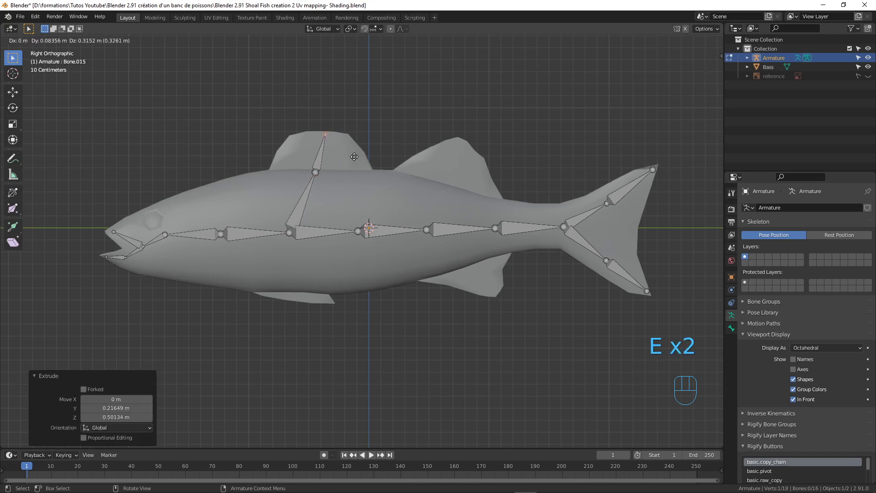
click(355, 156)
Step: Extrude two bones from the same spine joint down into the pelvic fin, about -0.13/-0.45 m and 0.46/-0.12 m in Y/Z
click(290, 233)
key(e)
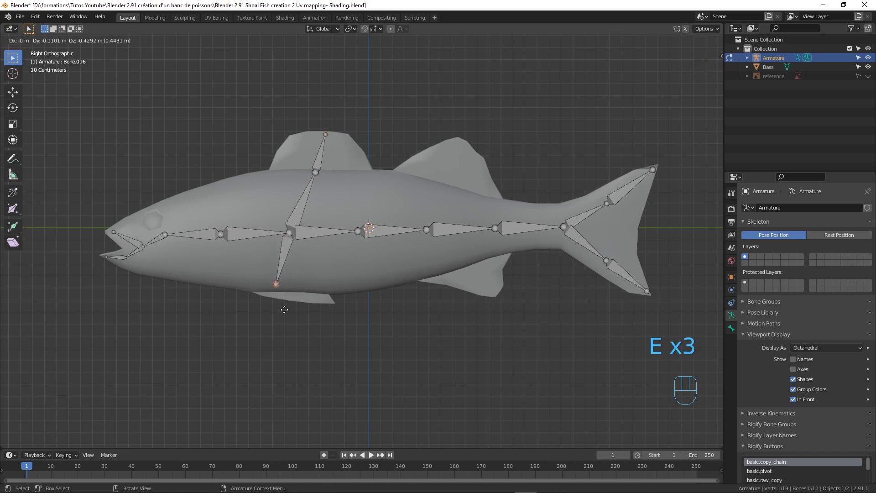
click(281, 312)
key(e)
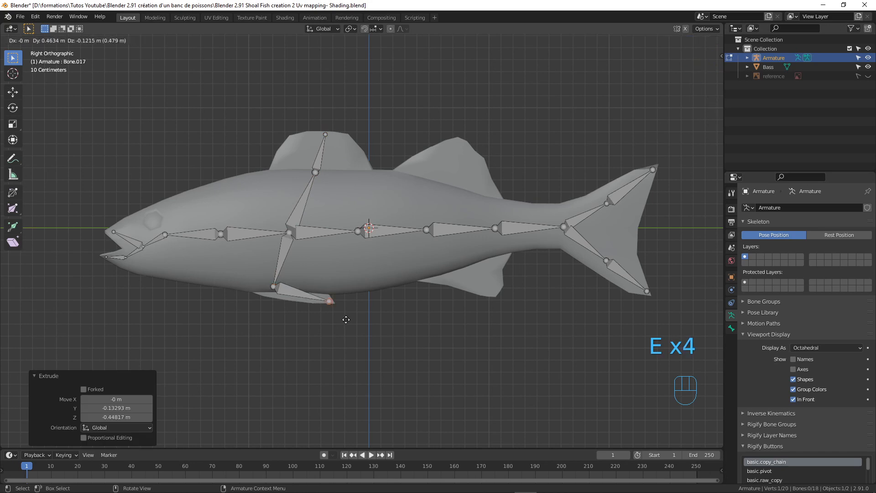
click(346, 319)
Step: Extrude two bones from the third spine segment's rear joint to the rear dorsal fin tip, the first about 0.17 m in Y and 0.35 m in Z
click(425, 230)
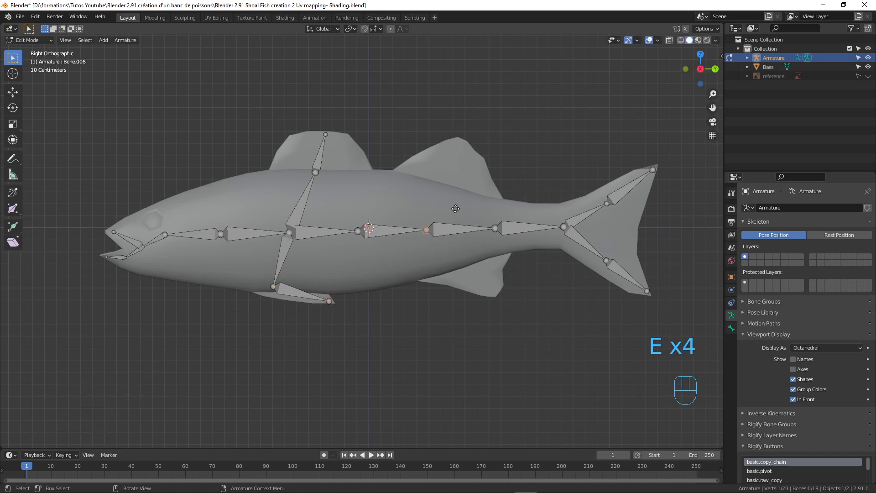
key(e)
click(472, 196)
key(e)
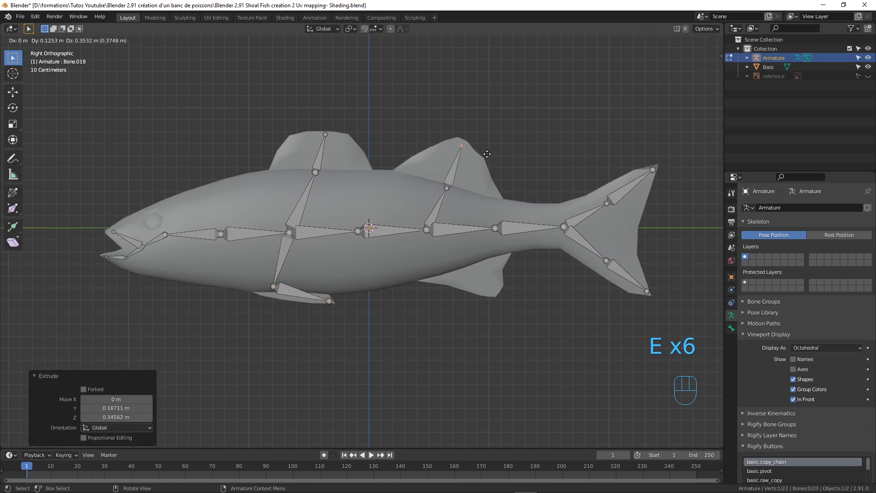
click(487, 151)
Step: Extrude two bones from that rear spine joint down to the anal fin tip, the second about 0.25 m in Y and -0.24 m in Z
click(426, 233)
key(e)
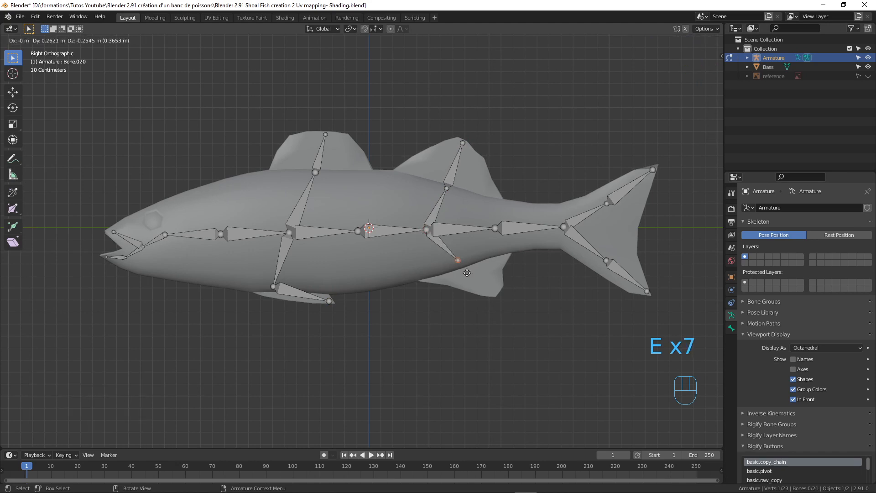
click(464, 267)
key(e)
click(522, 317)
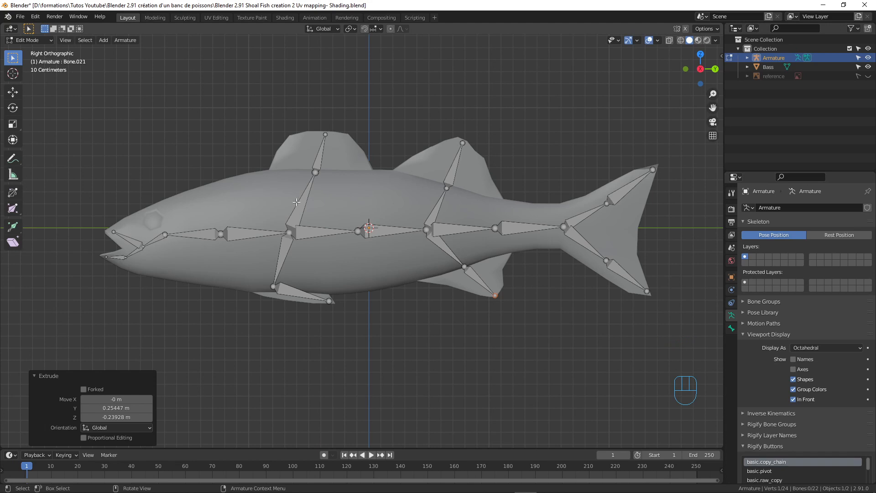
Step: Rename the armature object as "Rig -Seabass" and return to Object Mode
double_click(785, 58)
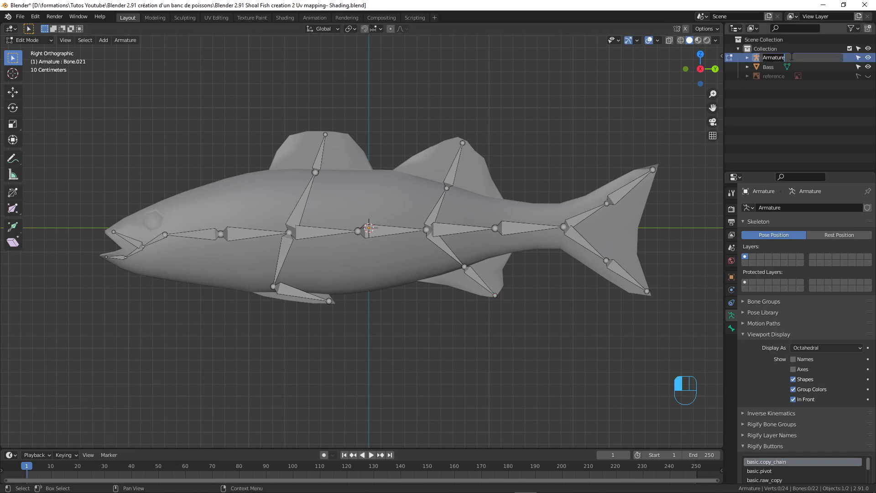
text(Rig -Seabass)
key(Return)
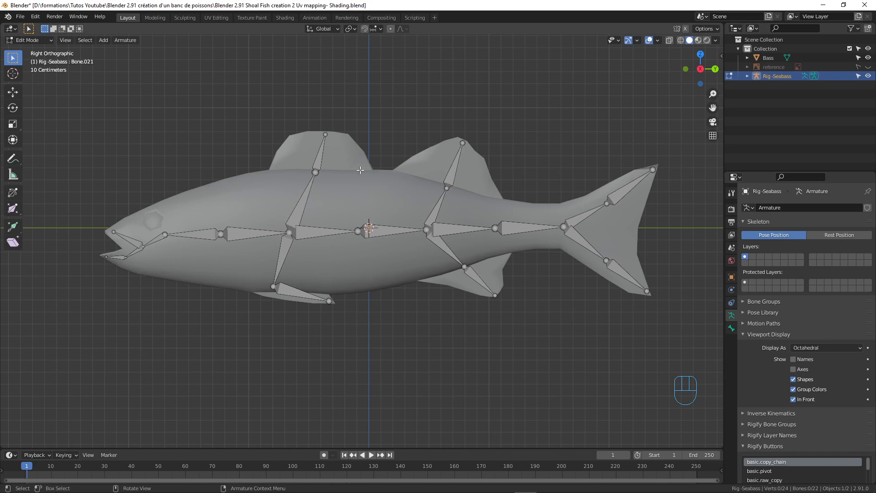
key(Tab)
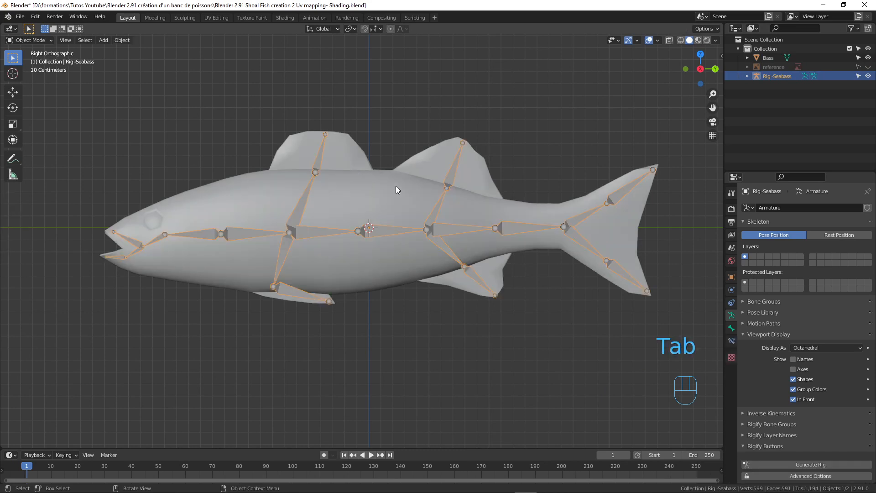
Step: Try to parent the Bass mesh to the Rig -Seabass armature with automatic weights
middle_drag(392, 169, 374, 195)
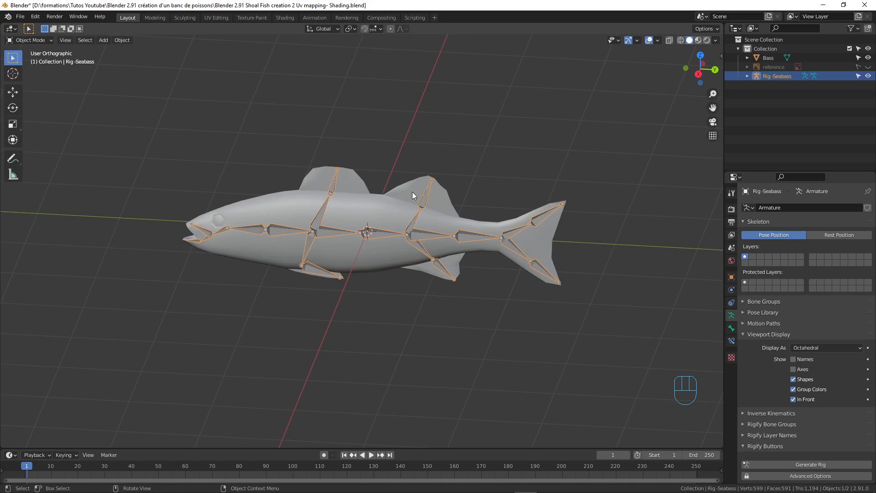
click(347, 252)
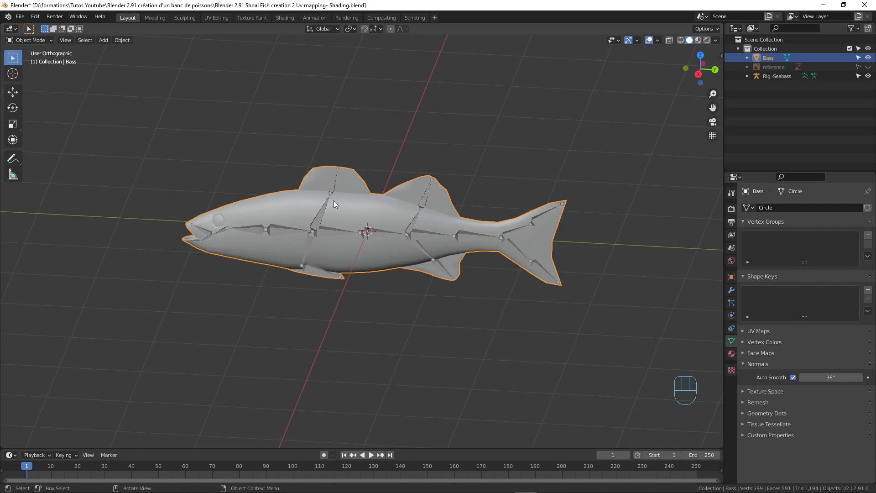
key(shift)
shift+click(320, 213)
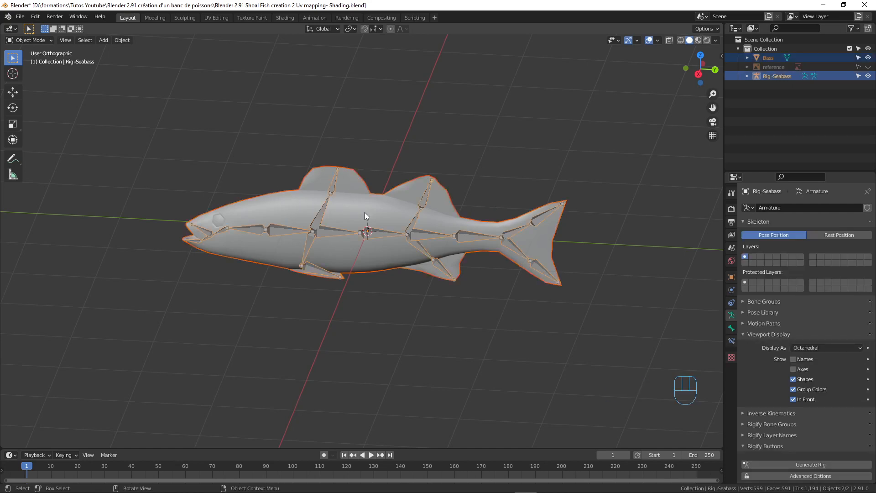
mouse_move(365, 212)
middle_down()
mouse_move(379, 199)
mouse_move(369, 204)
middle_up()
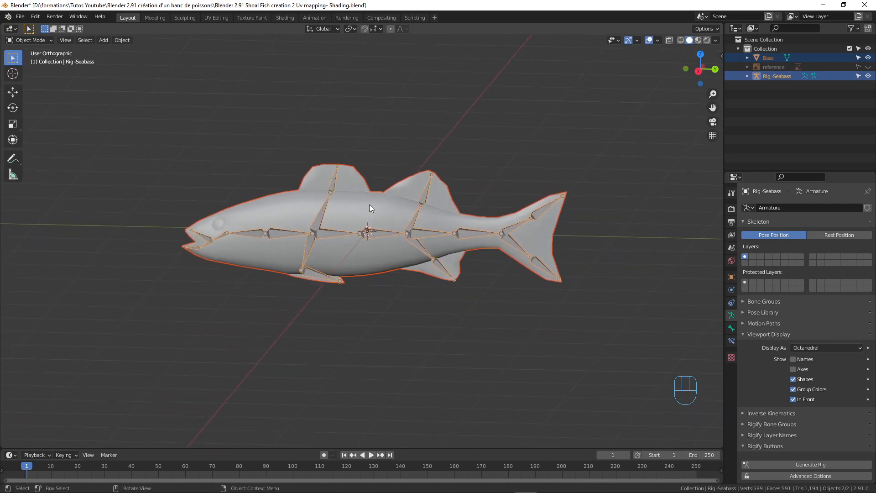
key(ctrl+p)
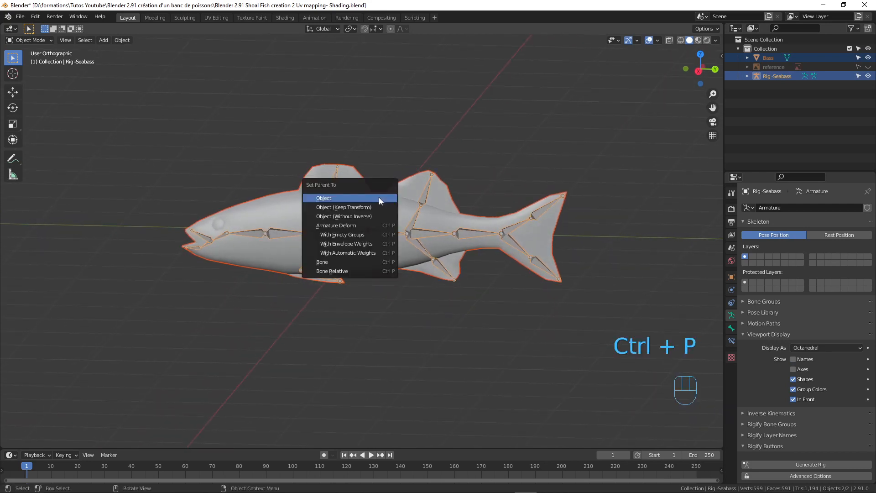
click(383, 253)
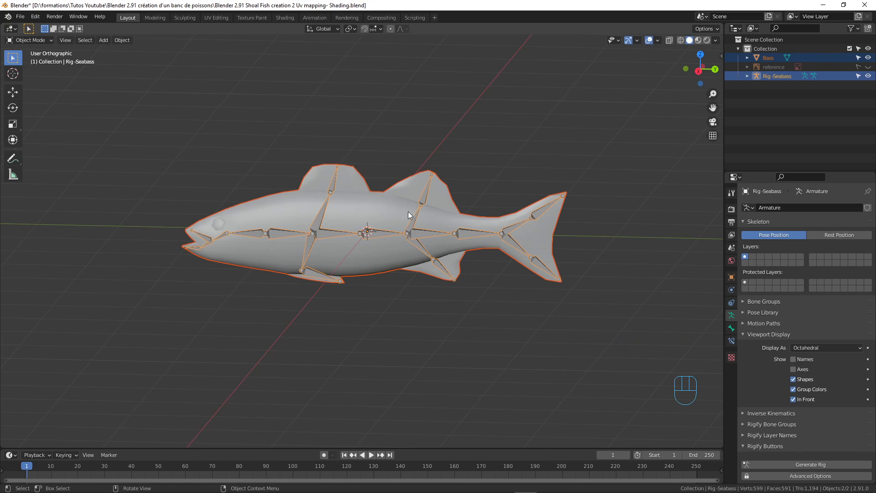
Step: Select the Rig -Seabass armature, show its transform values and apply its scale
middle_drag(408, 212, 290, 237)
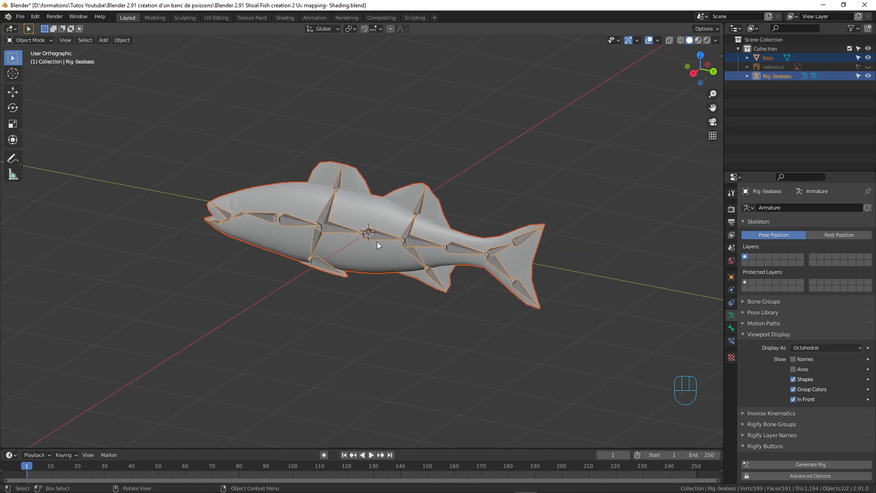
scroll(381, 232, up, 3)
middle_drag(367, 234, 379, 234)
click(383, 229)
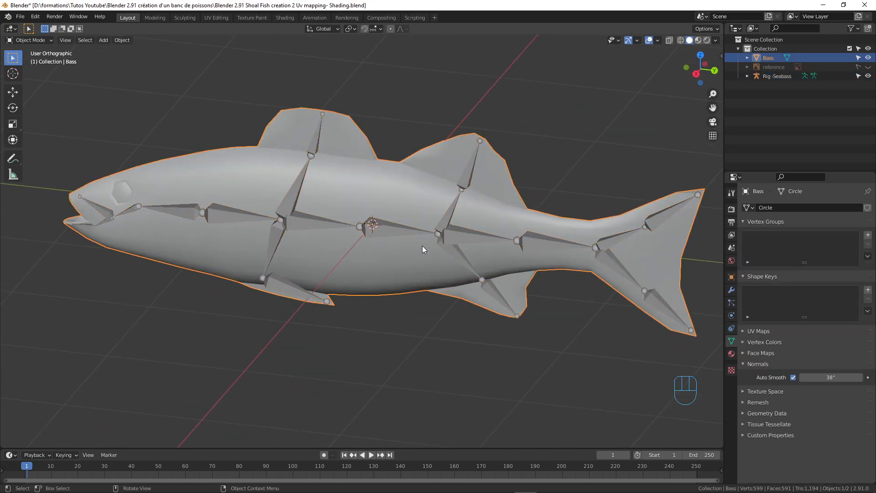
click(381, 228)
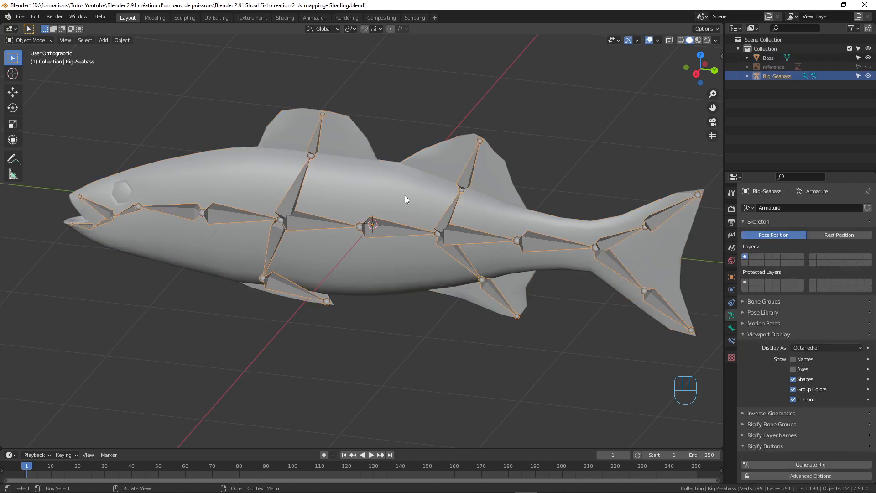
click(393, 223)
click(379, 219)
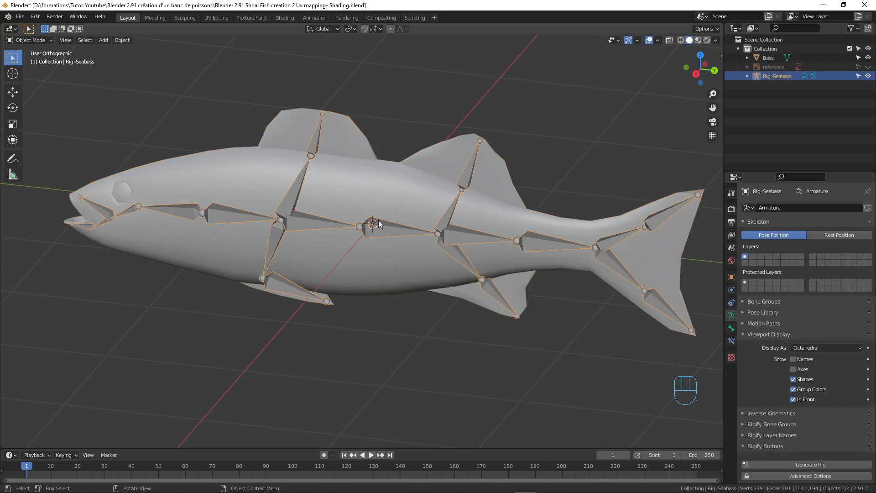
click(721, 56)
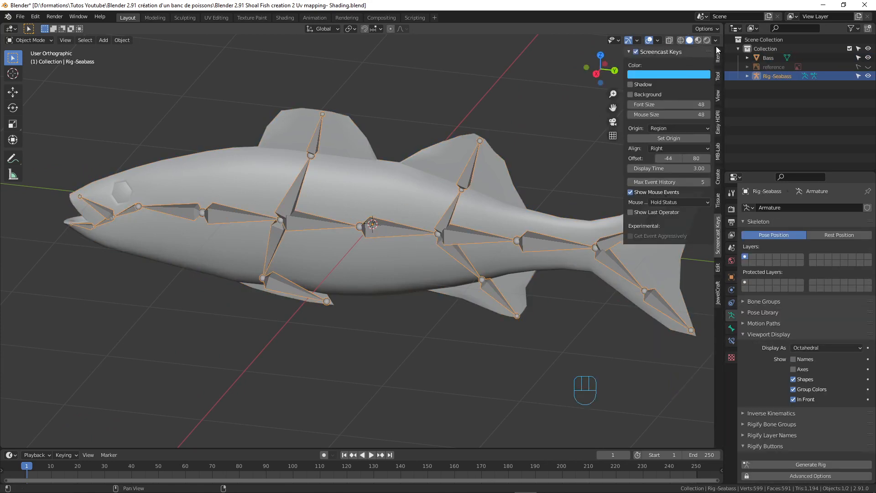
click(719, 55)
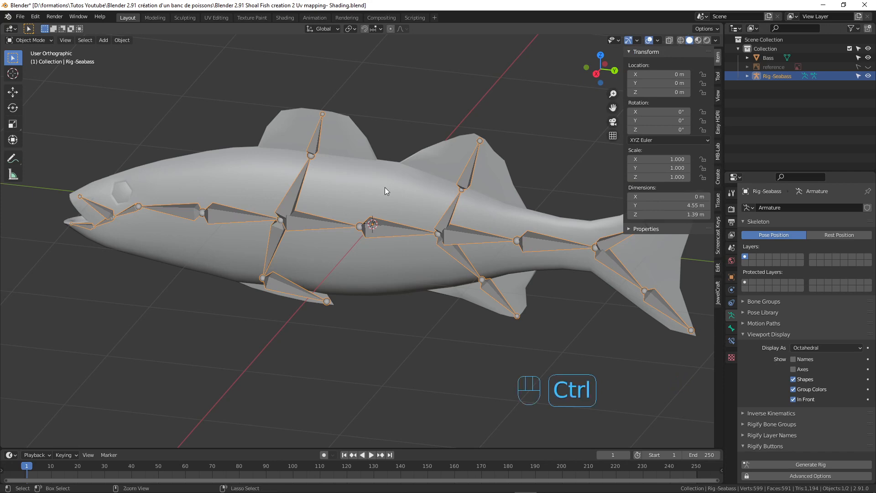
key(ctrl+a)
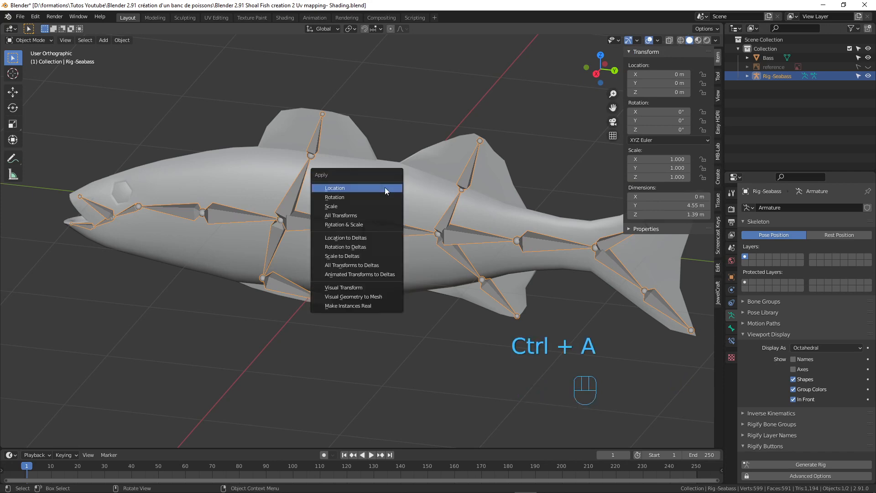
click(343, 208)
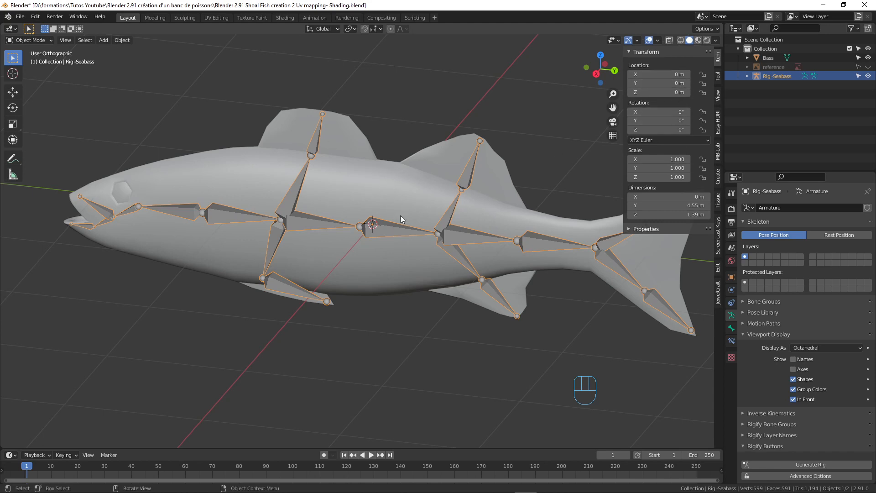
Step: Parent the Bass mesh to the Rig -Seabass armature with automatic weights
click(360, 158)
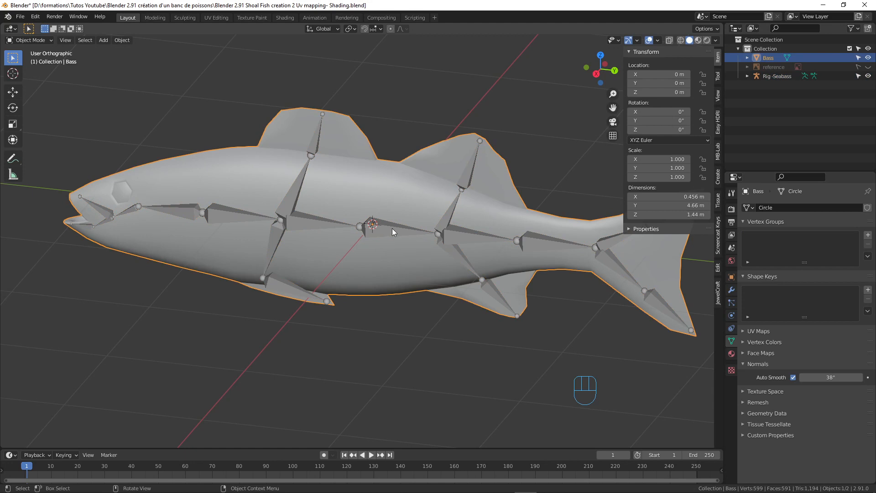
shift+click(411, 231)
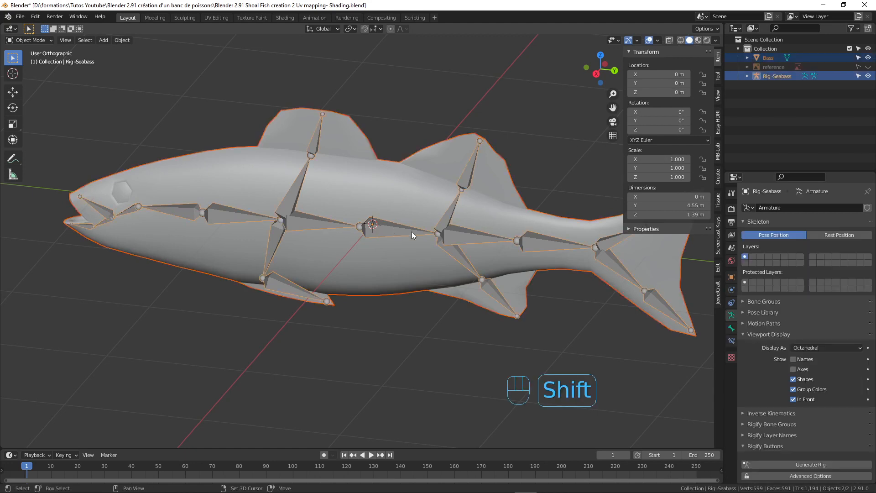
key(ctrl+p)
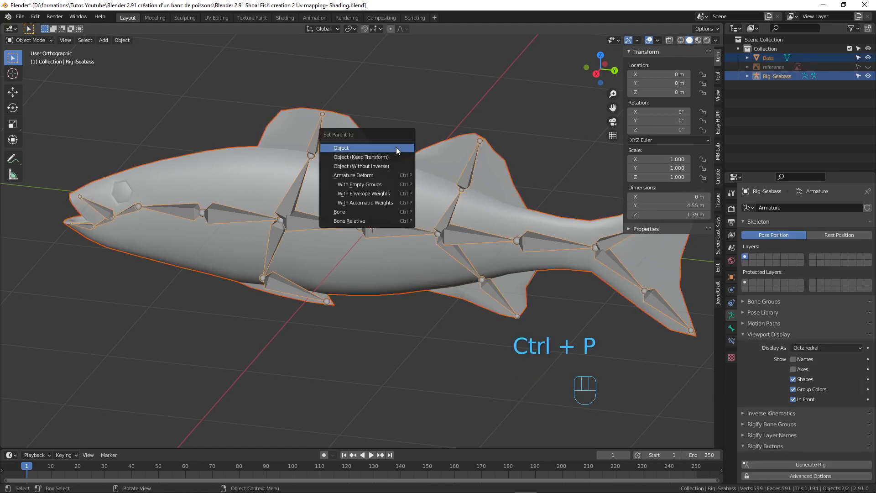
click(366, 203)
scroll(388, 223, down, 5)
scroll(274, 215, up, 5)
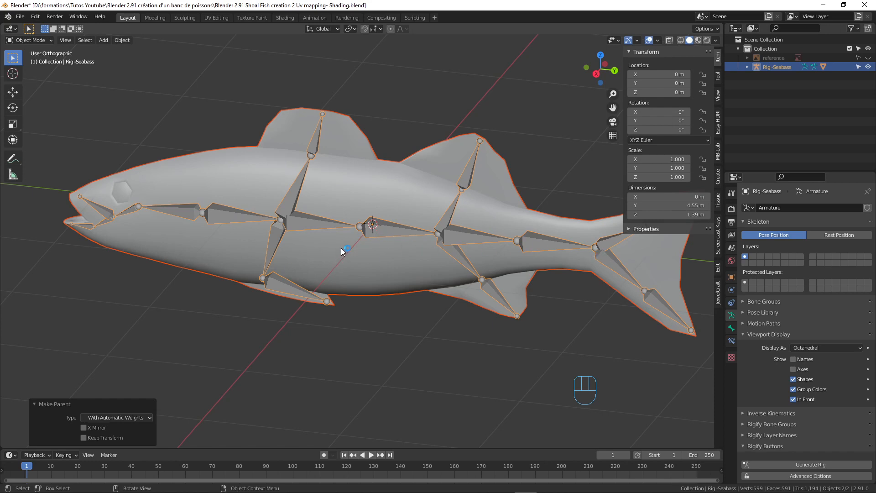
Step: Select the Bass mesh and examine its head, eye and overall shape around the armature from several angles
middle_drag(341, 247, 360, 232)
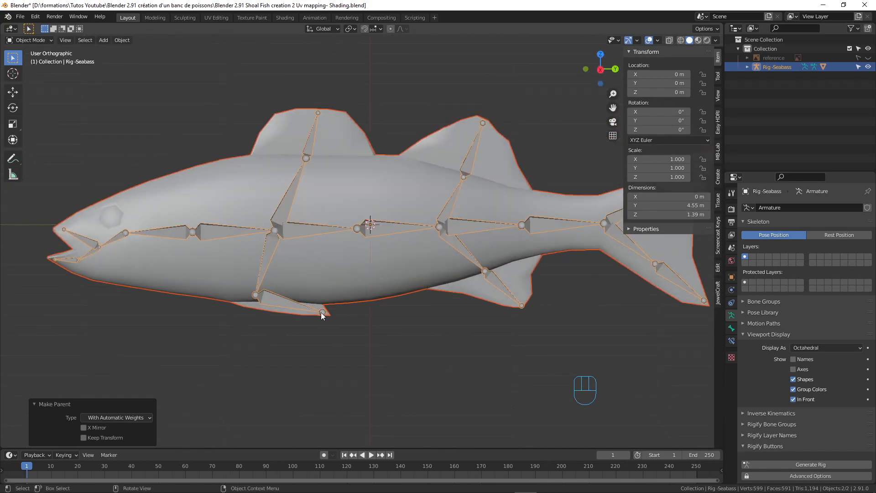
middle_drag(455, 202, 374, 143)
click(313, 220)
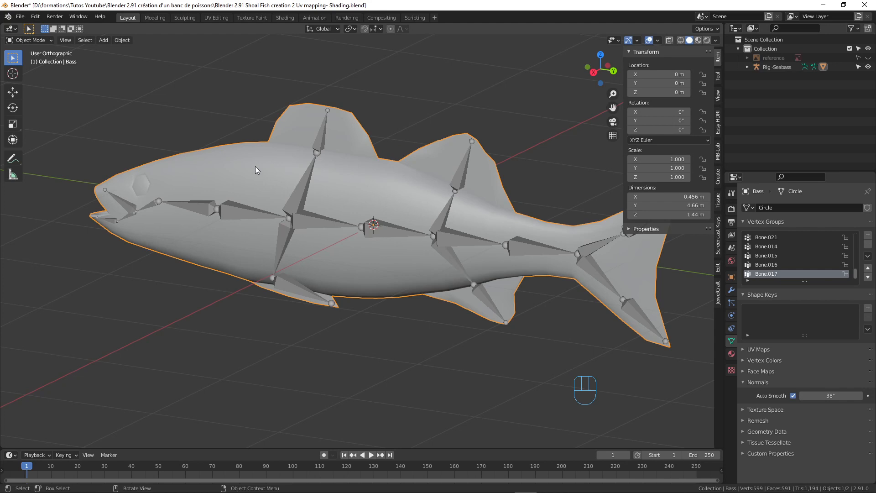
scroll(255, 166, up, 3)
shift+middle_drag(254, 174, 484, 230)
scroll(288, 217, up, 2)
shift+middle_drag(311, 215, 384, 265)
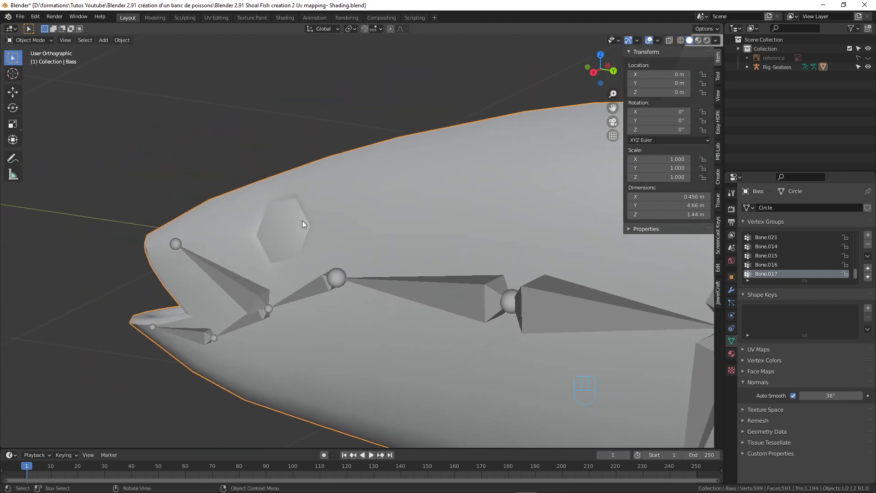
scroll(292, 212, down, 5)
middle_drag(318, 242, 457, 259)
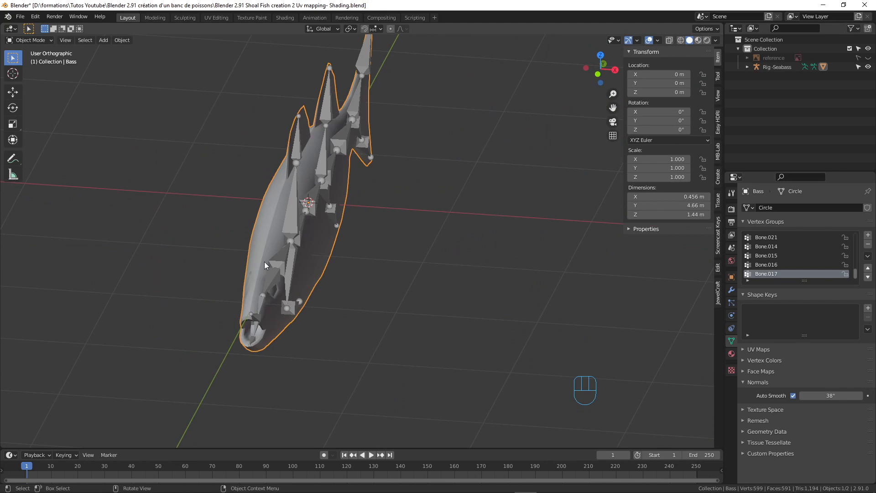
middle_drag(414, 180, 283, 150)
scroll(470, 240, down, 2)
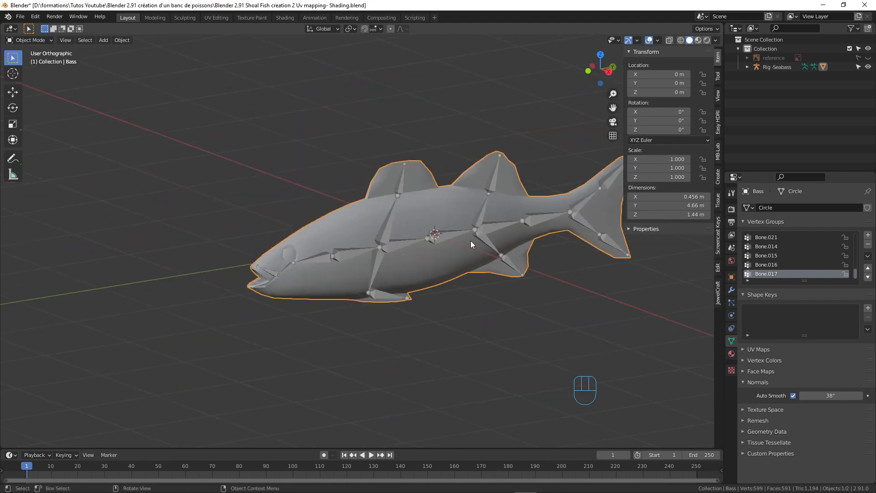
scroll(373, 256, up, 3)
scroll(386, 244, down, 3)
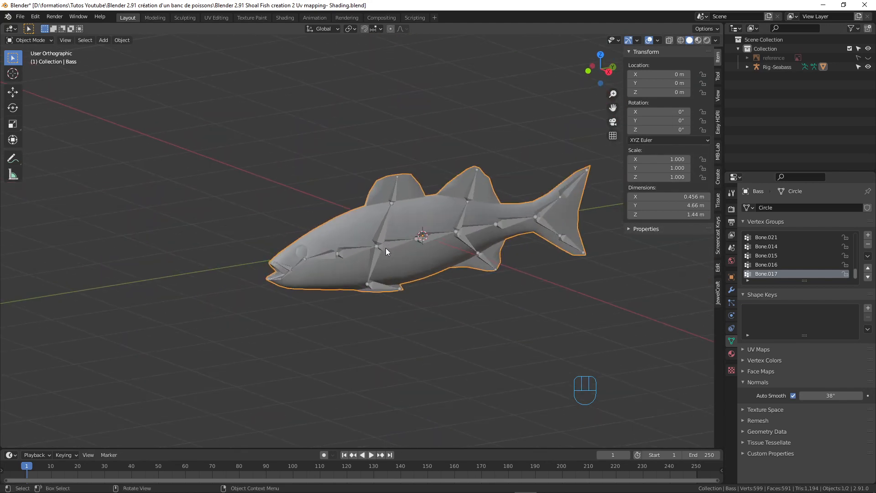
scroll(385, 248, up, 2)
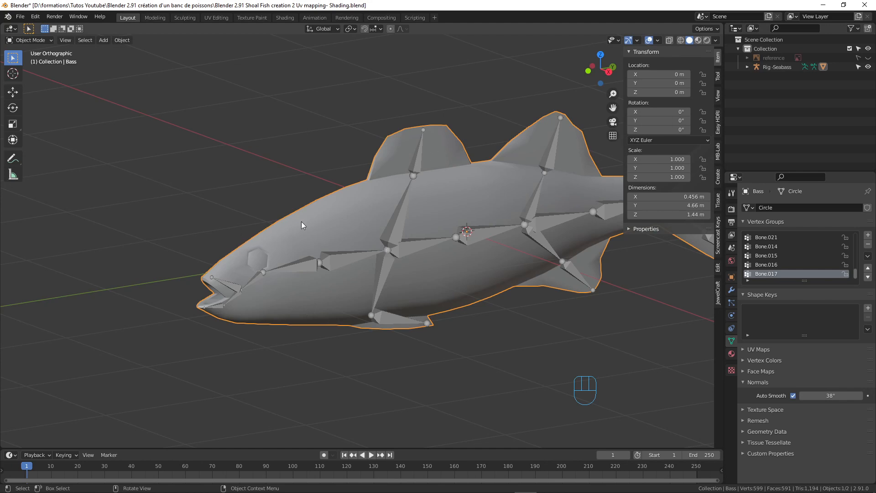
Step: Check the mesh's linked geometry in Edit Mode and return to Object Mode
key(Tab)
scroll(363, 217, up, 4)
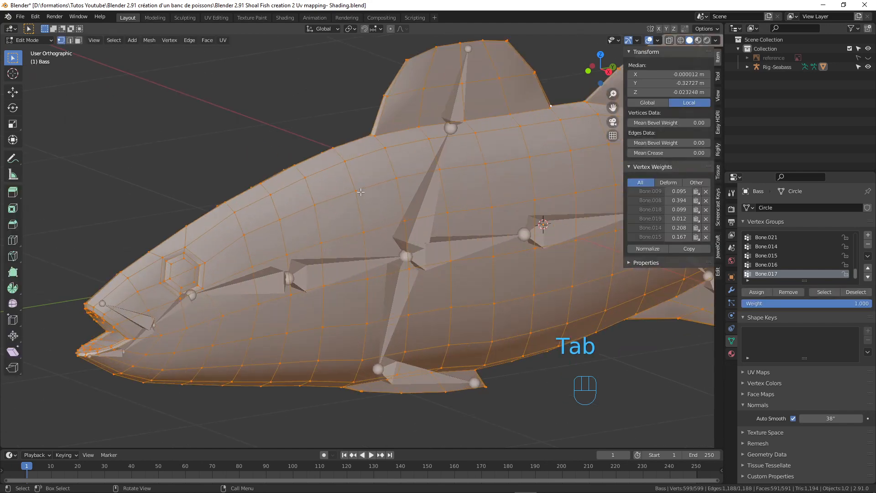
key(l)
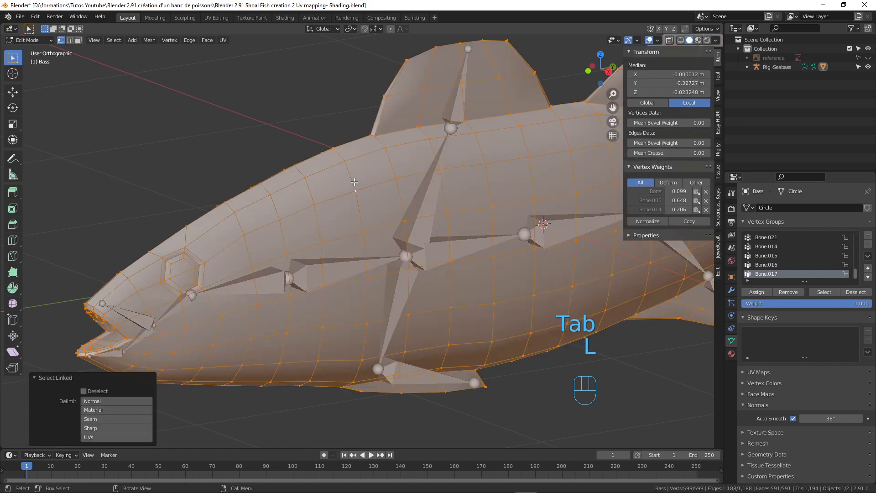
scroll(354, 182, down, 5)
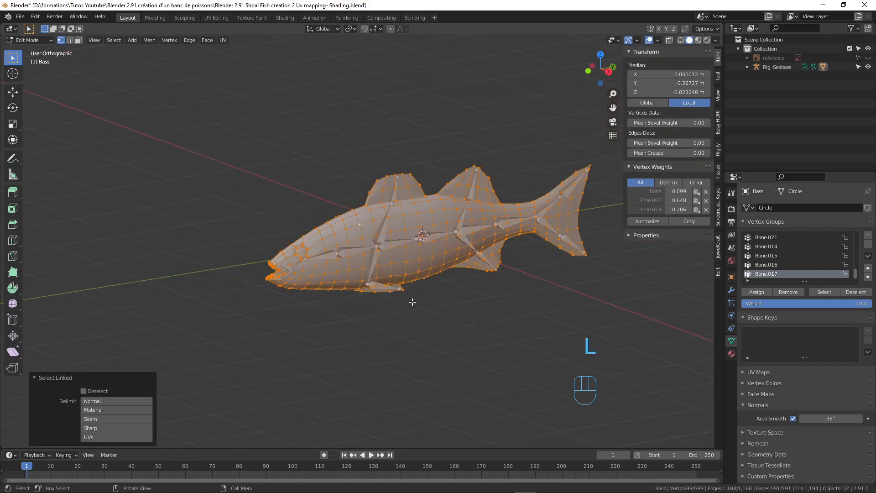
key(Tab)
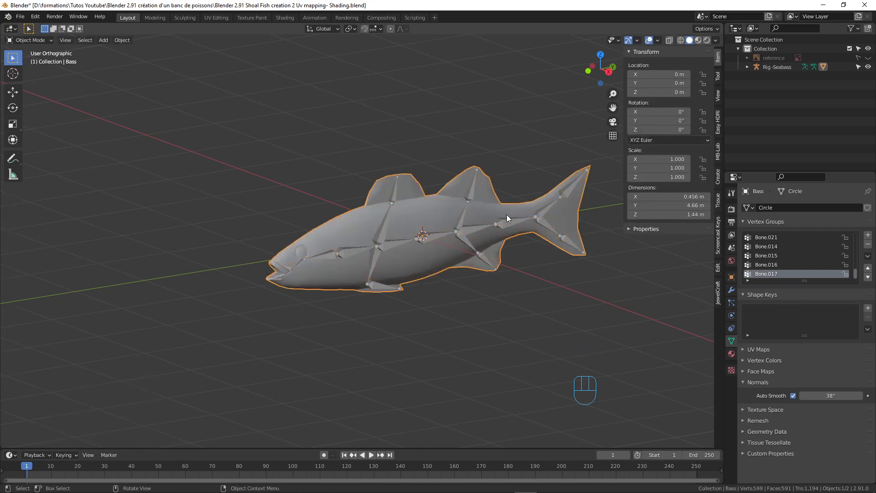
Step: Select the Rig -Seabass armature and switch it to Pose Mode
click(501, 267)
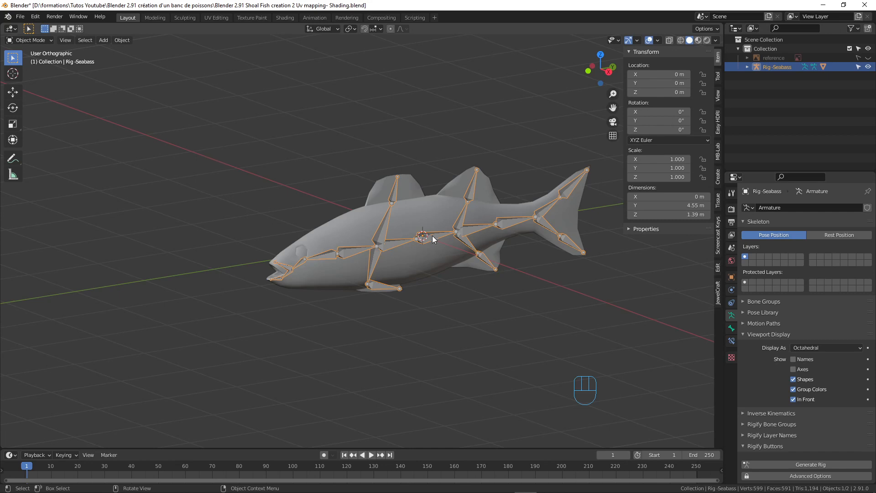
click(46, 40)
click(39, 70)
middle_drag(428, 295, 397, 267)
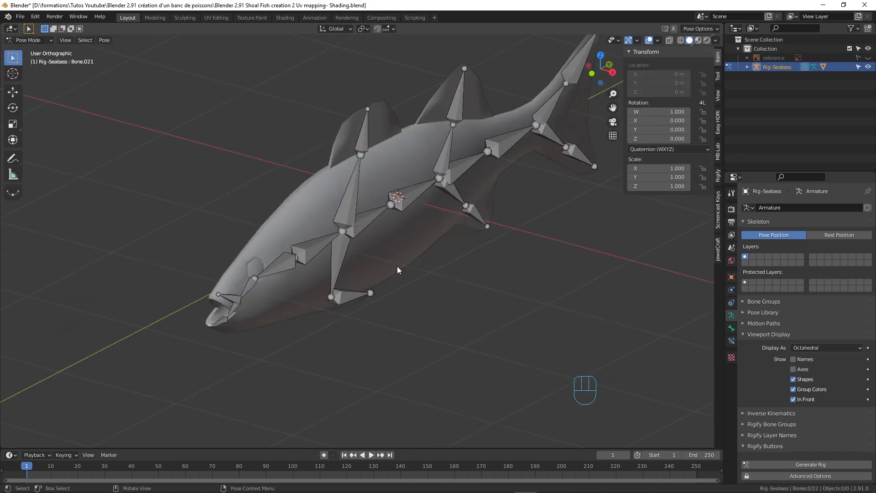
Step: Bend the front and middle spine in top view by rotating Bone.005, Bone.009 and Bone.008, the last about -13.2°
click(317, 237)
middle_drag(317, 237, 415, 286)
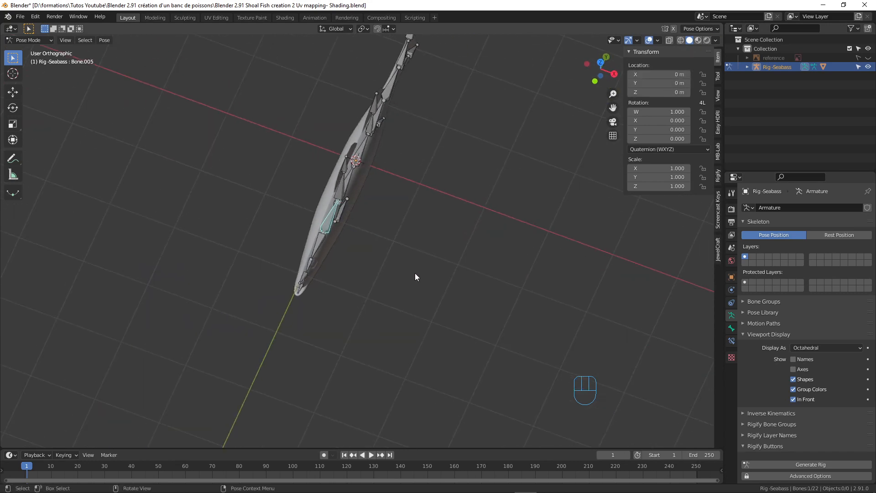
key(KP_7)
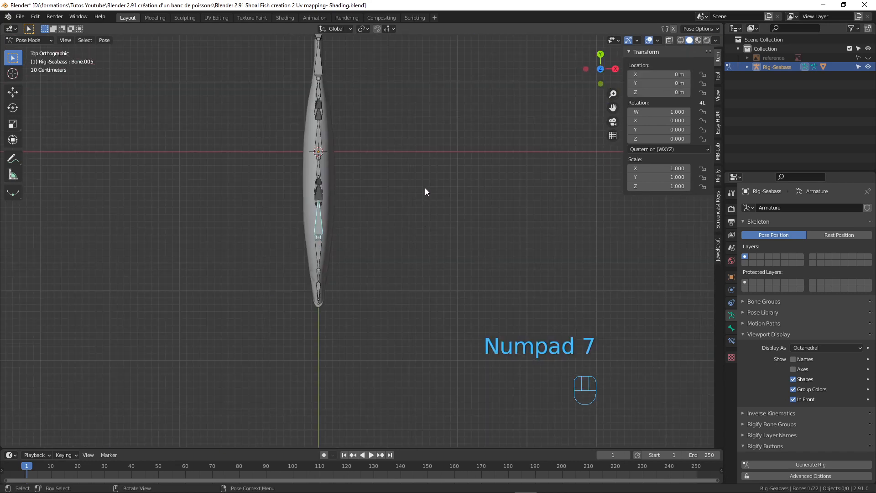
key(r)
click(339, 166)
click(330, 168)
key(r)
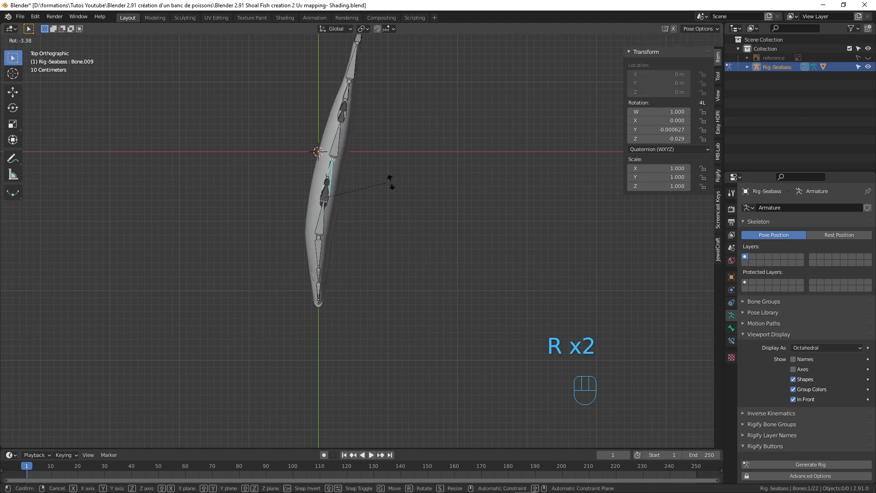
click(369, 157)
click(347, 140)
key(r)
click(391, 152)
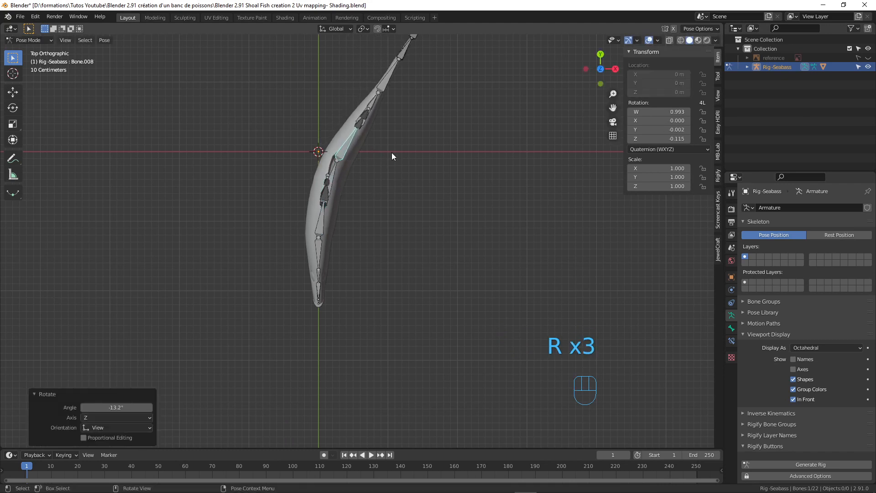
Step: Continue the bend in top view by rotating Bone.007 about -9.24°, the tail base bone and the tail fin bones
click(376, 98)
key(r)
click(403, 117)
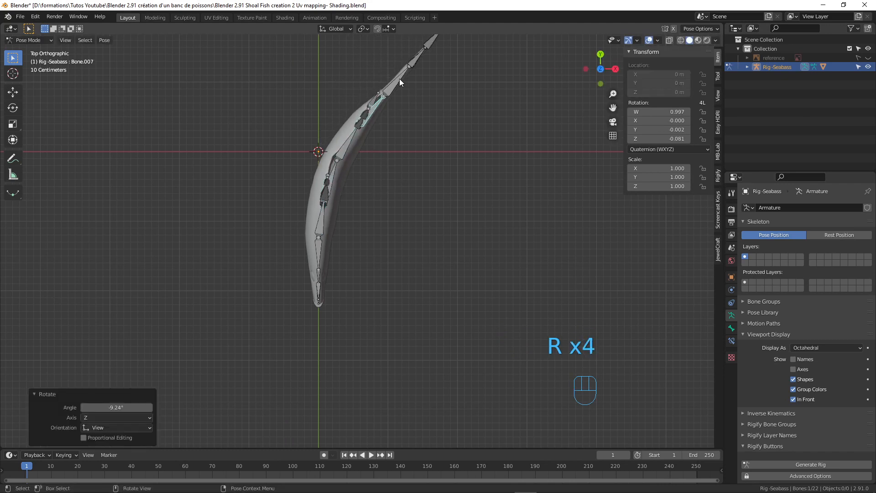
click(398, 78)
key(r)
click(414, 87)
key(r)
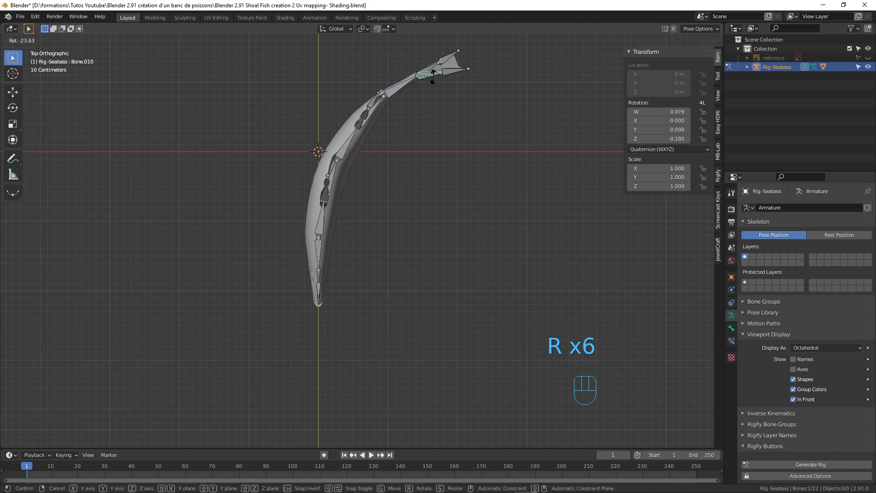
click(434, 67)
click(435, 67)
key(r)
click(434, 83)
Step: Open the fish's mouth by rotating the lower jaw bones Bone.002 and Bone.003, the latter about 14°
middle_drag(434, 84, 274, 305)
click(277, 287)
key(r)
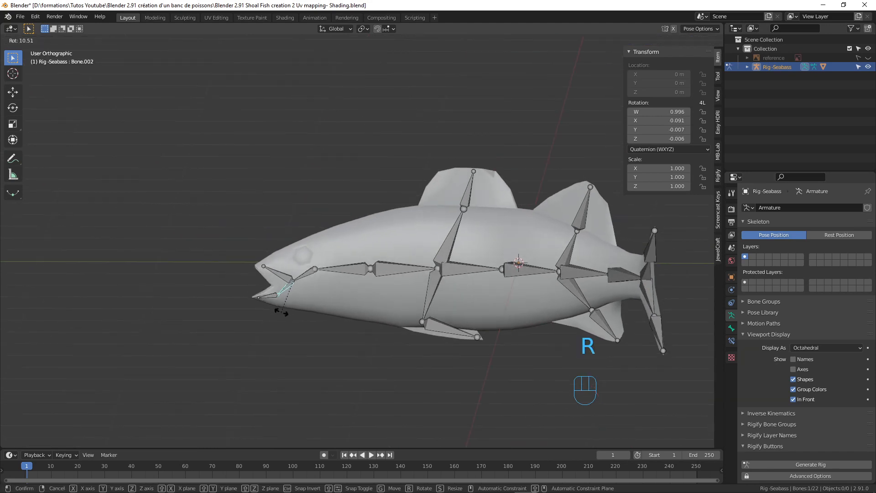
click(268, 297)
click(268, 297)
key(r)
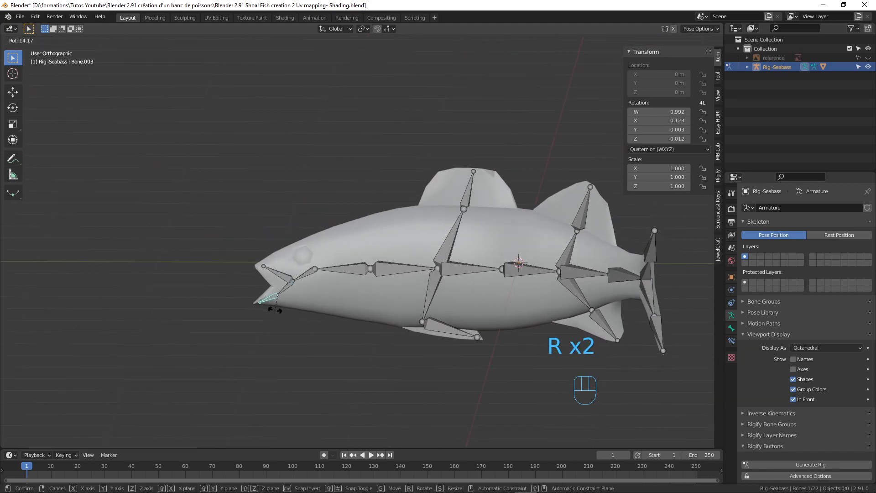
click(274, 309)
Step: Test the rear dorsal fin's deformation by rotating its tip bone about 20.6°
middle_drag(360, 248, 365, 186)
click(299, 271)
key(r)
click(412, 248)
click(454, 163)
middle_drag(508, 224, 521, 256)
key(r)
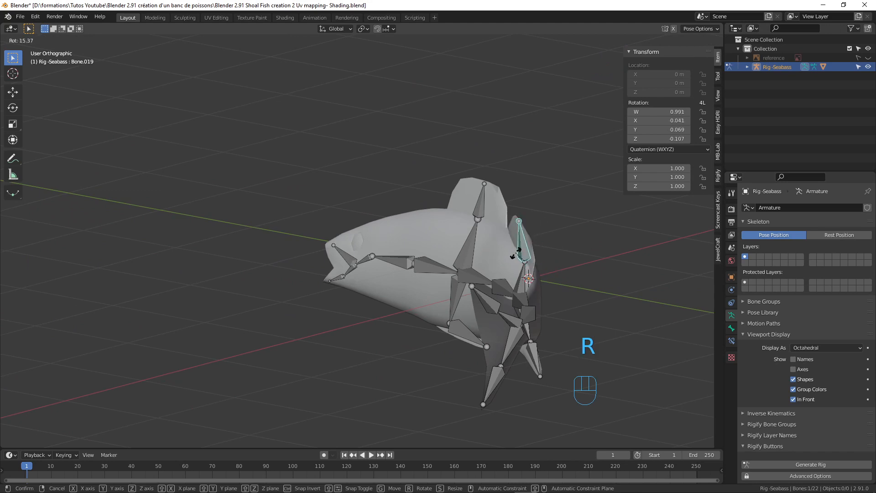
click(515, 253)
middle_drag(503, 259, 513, 301)
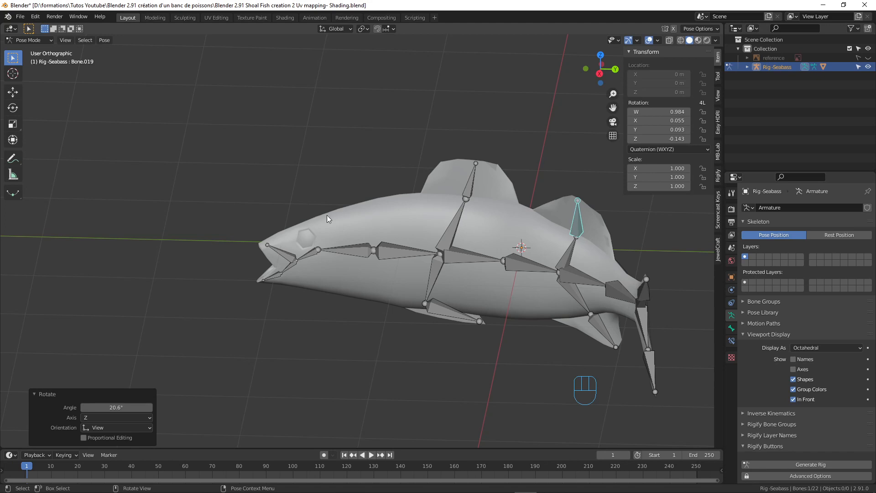
Step: Check whether the spine follows the head bone by trial-moving it in Pose Mode
click(405, 253)
mouse_move(405, 259)
middle_down()
mouse_move(419, 280)
mouse_move(414, 256)
middle_up()
click(352, 263)
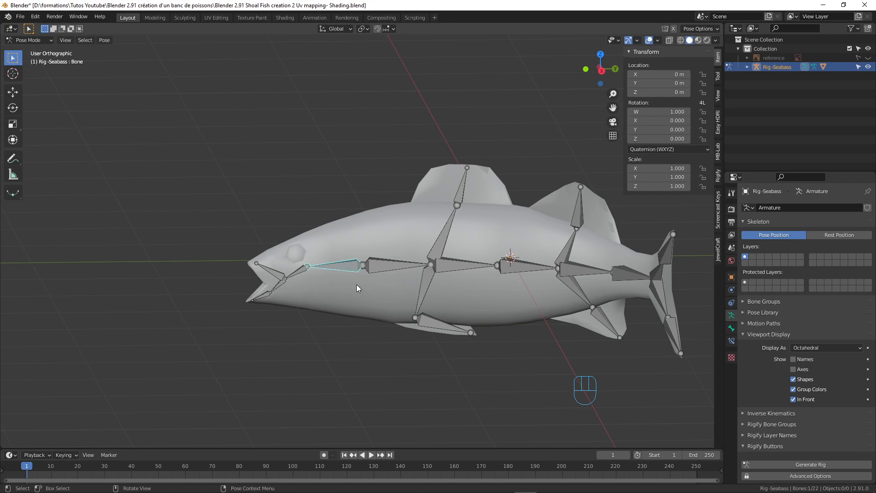
middle_drag(357, 284, 384, 278)
click(398, 271)
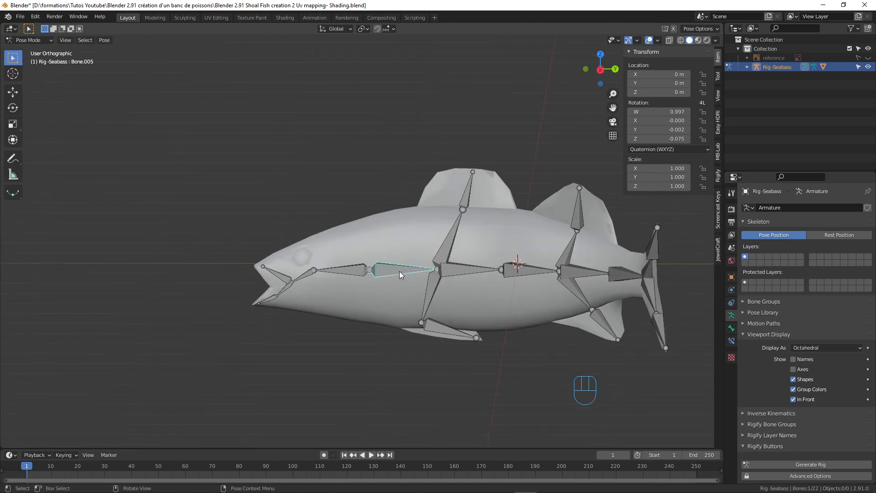
click(351, 270)
key(g)
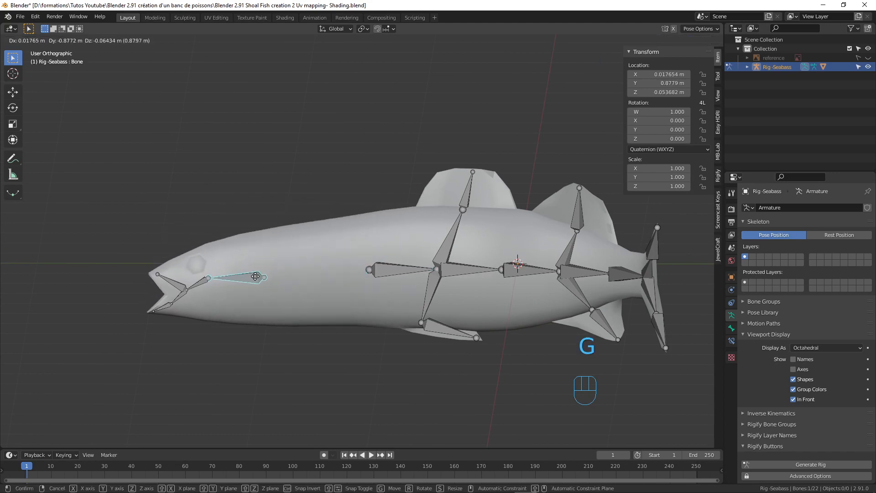
key(Escape)
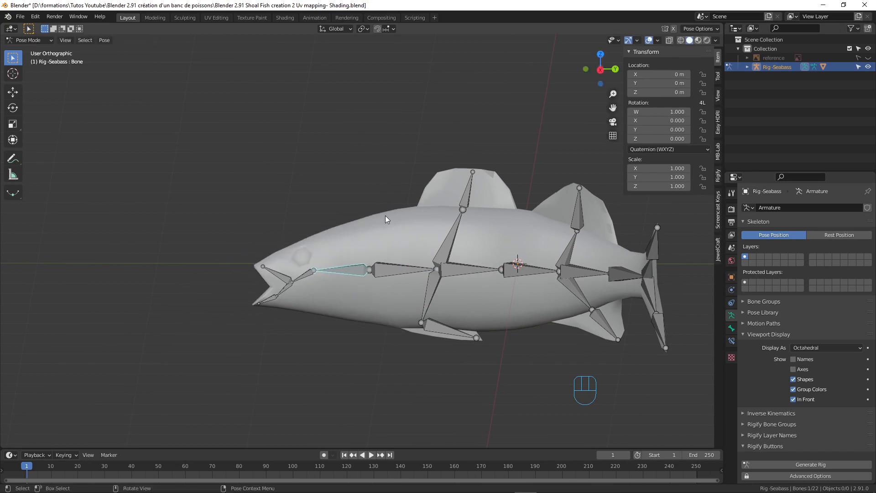
Step: Parent Bone.005 to the head bone in Edit Mode with Keep Offset, and return to Pose Mode
key(Tab)
click(398, 266)
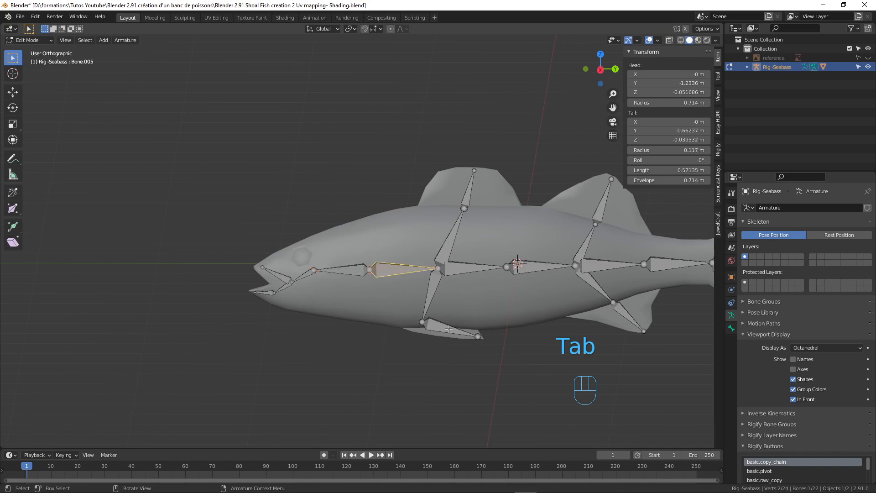
shift+click(355, 271)
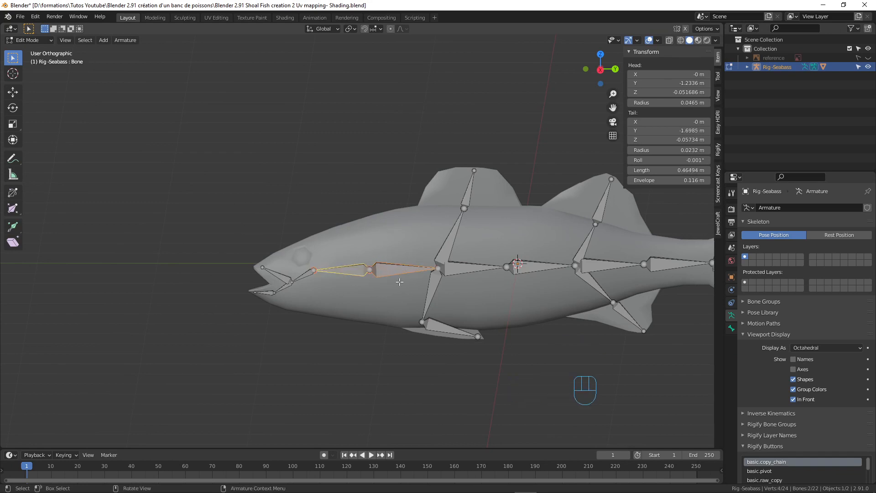
key(ctrl+p)
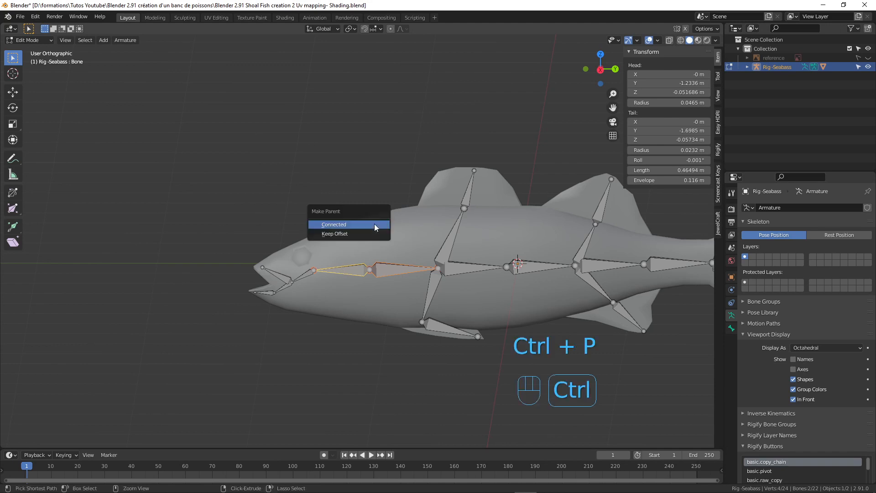
click(370, 234)
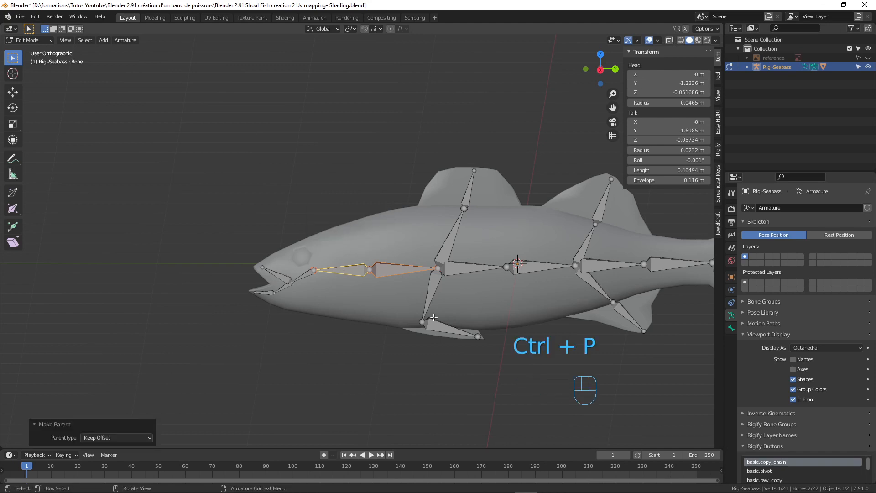
key(ctrl+Tab)
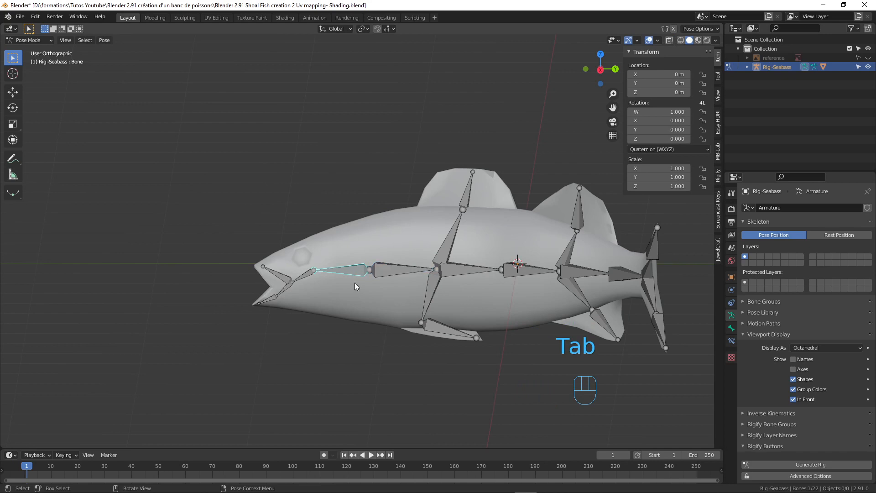
Step: Test the new parenting by trial-moving the head bone in several directions without keeping the move
key(g)
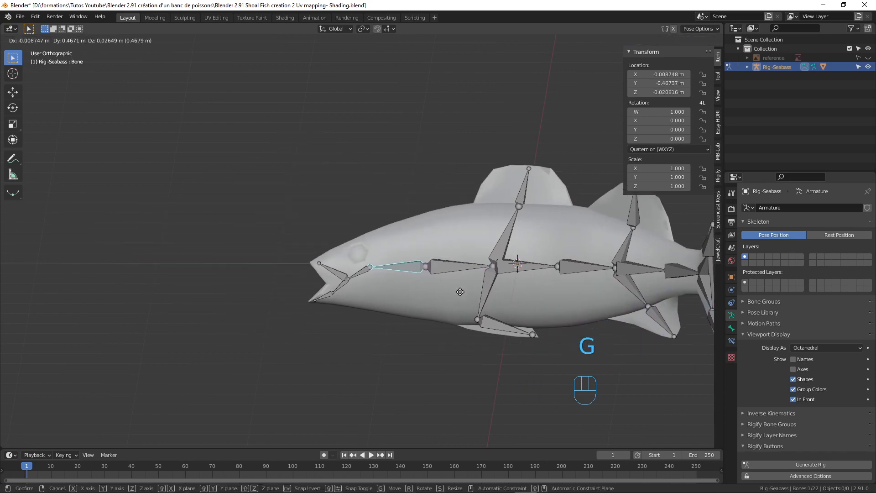
right_click(371, 269)
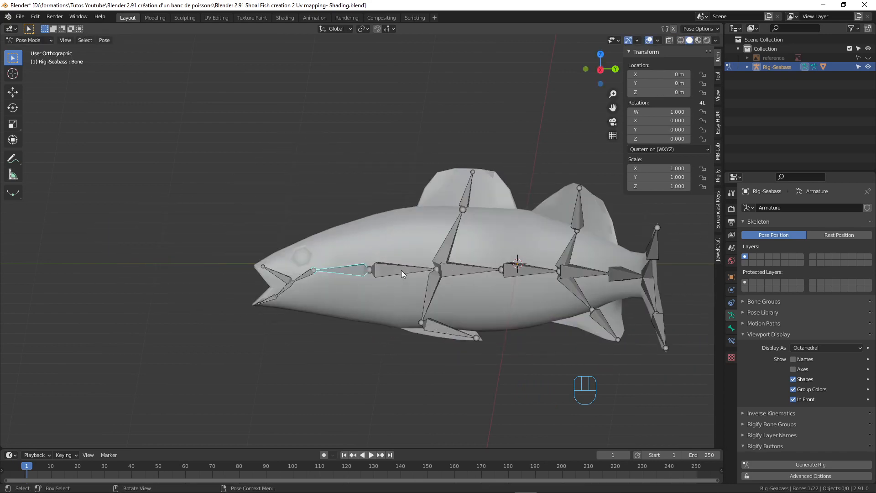
key(g)
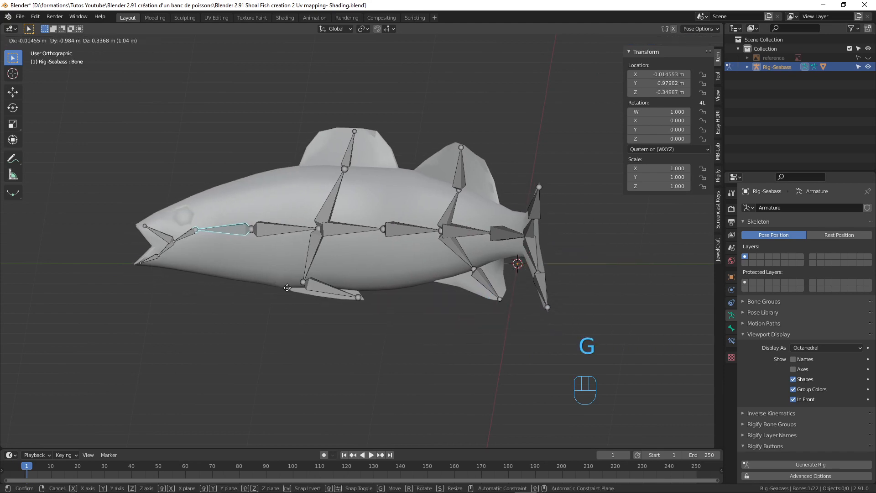
right_click(529, 337)
Step: Clear the rotation of all the armature's bones
key(a)
key(a)
key(a)
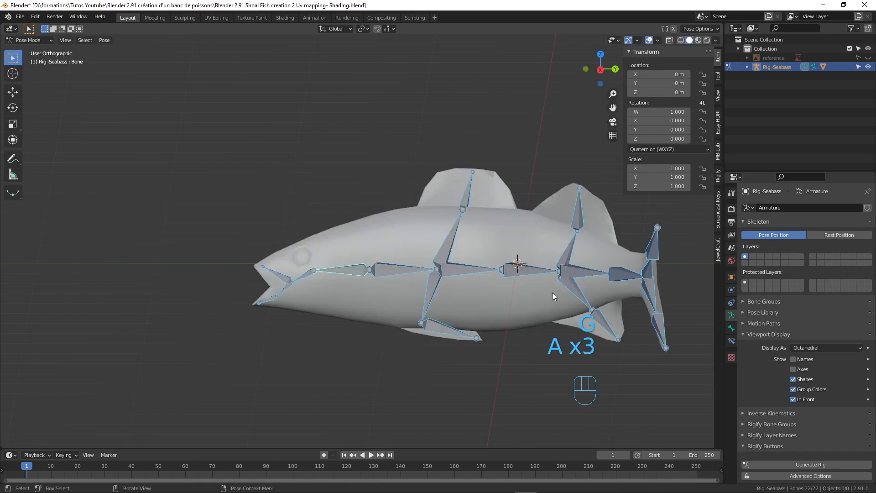
key(alt)
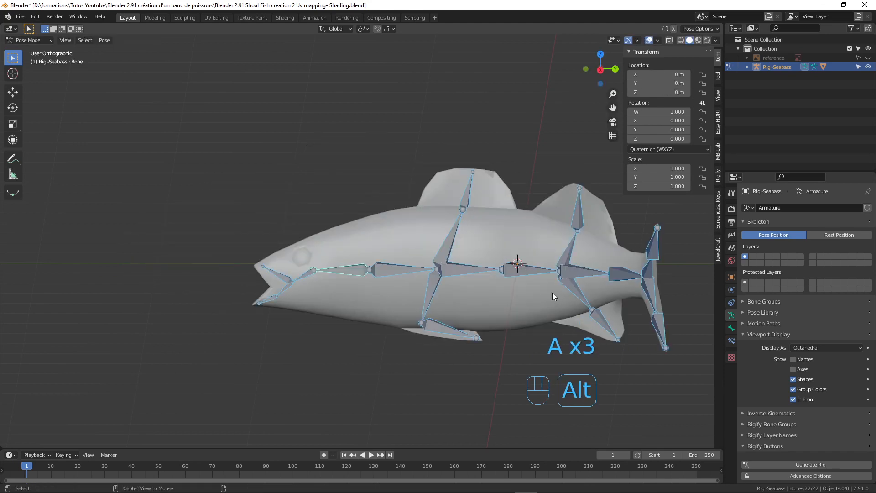
key(alt+r)
middle_drag(537, 276, 377, 262)
middle_drag(429, 290, 416, 286)
Step: Test-pose the rear by scaling dorsal tip Bone.019 to about 1.35, rotating Bone.006 about -28° and swinging Bone.021
click(424, 267)
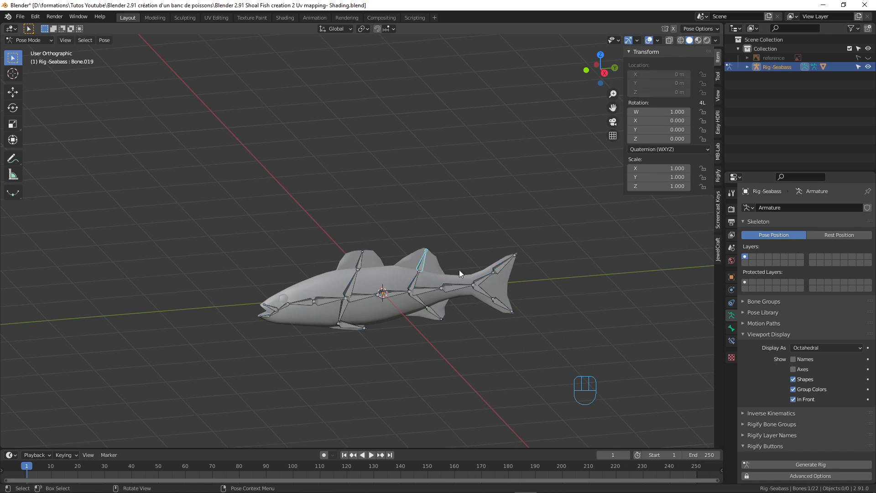
key(s)
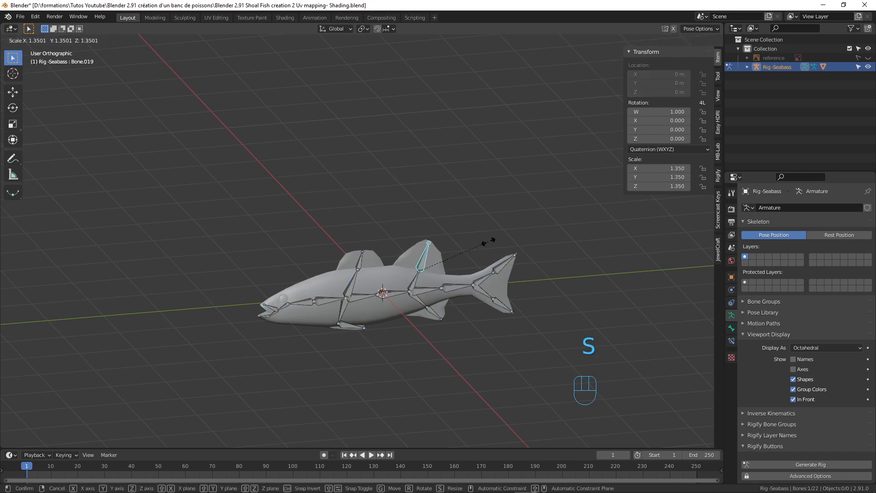
click(487, 243)
click(464, 287)
key(r)
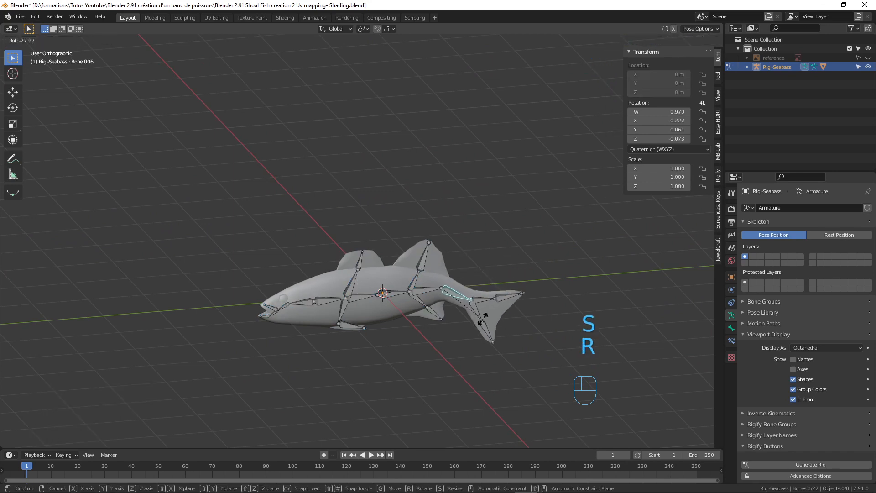
click(424, 306)
click(435, 313)
key(g)
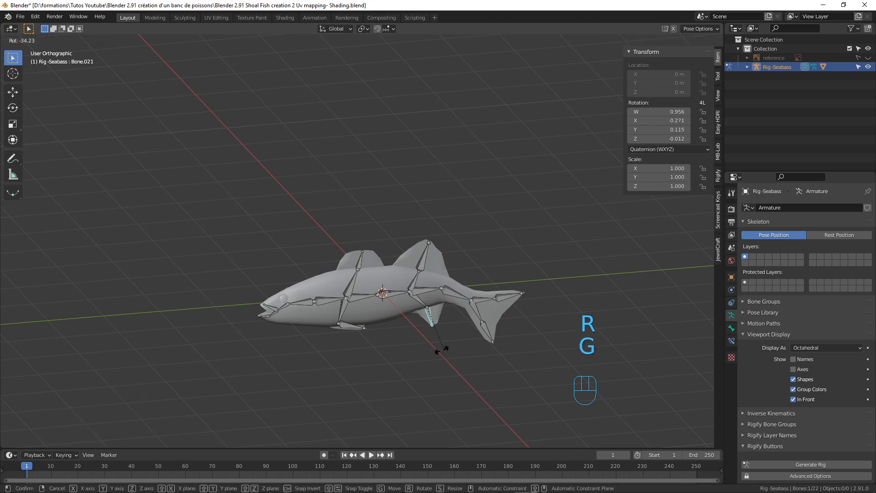
click(388, 324)
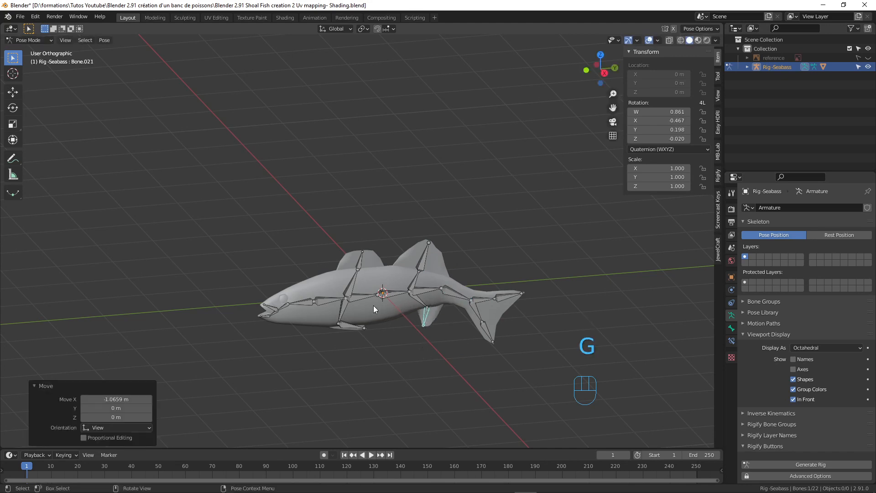
Step: Reset the rotation, location and scale of all bones to the rest pose
key(a)
key(a)
key(a)
middle_drag(410, 279, 443, 283)
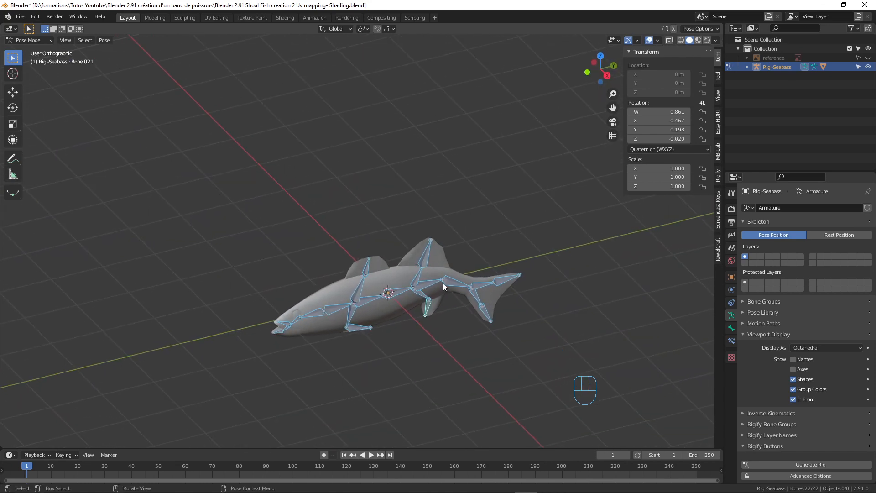
key(alt+r)
key(alt+g)
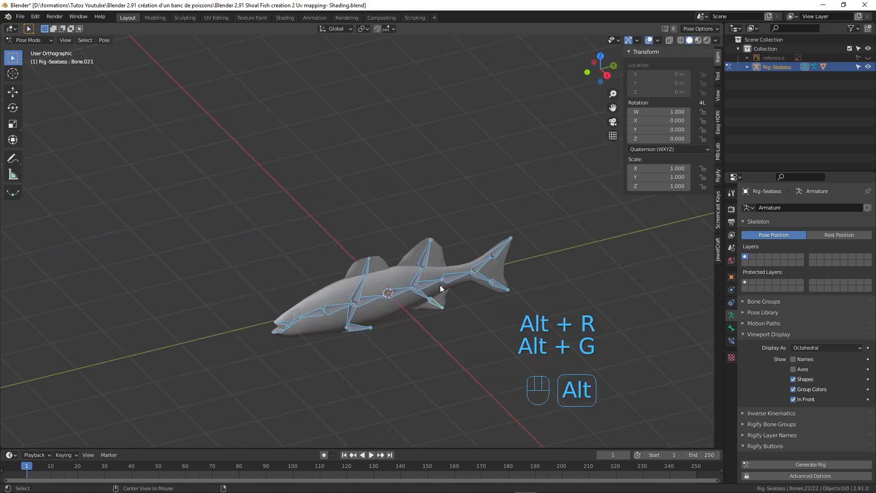
key(alt+s)
middle_drag(401, 305, 431, 285)
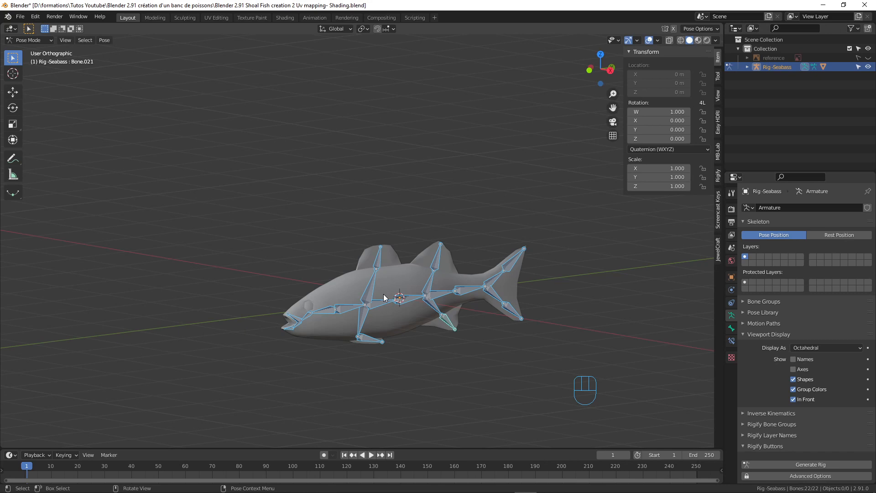
Step: Switch to the Animation workspace and frame the rigged fish in the main viewport
click(314, 18)
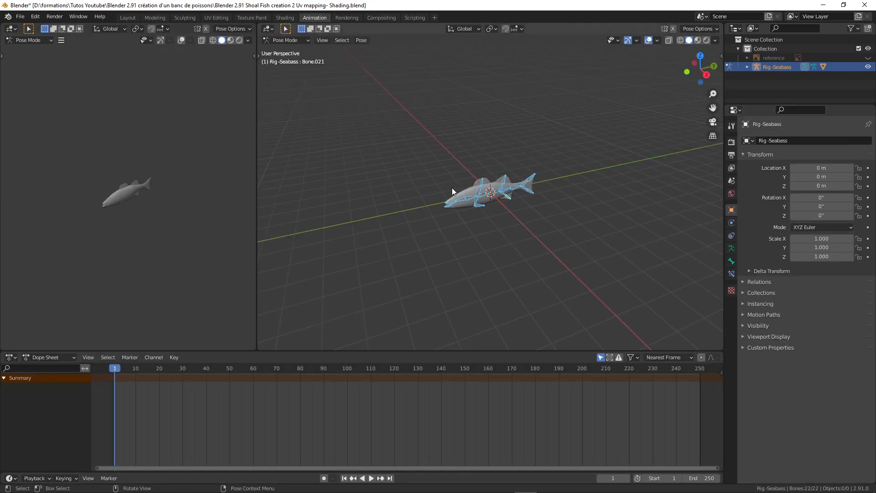
scroll(565, 232, up, 8)
middle_drag(546, 220, 459, 160)
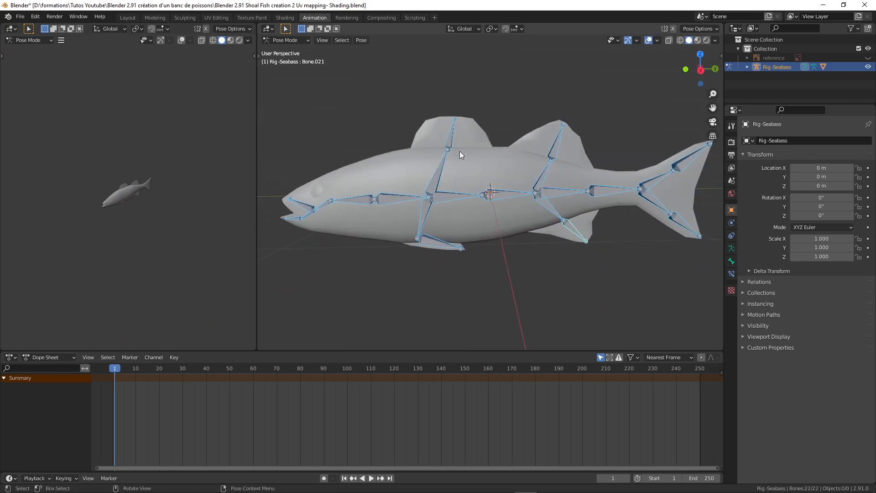
key(KP_7)
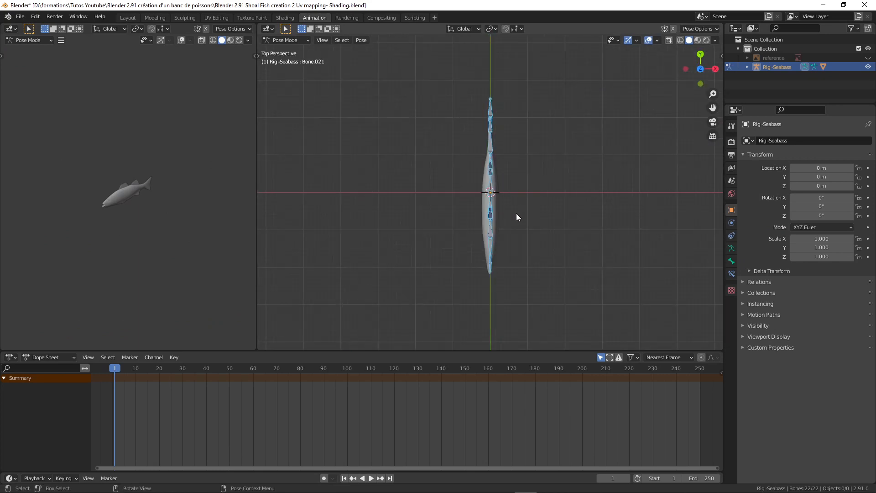
scroll(517, 217, up, 3)
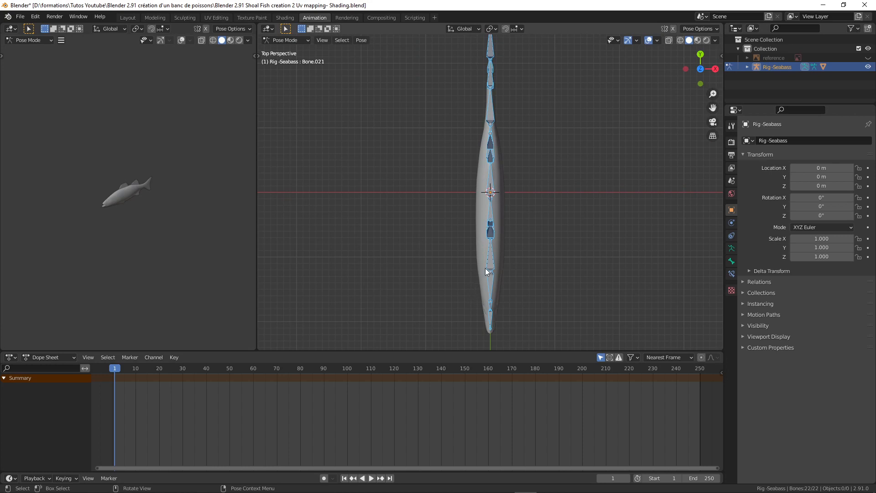
middle_drag(486, 267, 442, 175)
Step: Go through the secondary dorsal and lower fin bones to identify those not needed for the swim animation
click(440, 177)
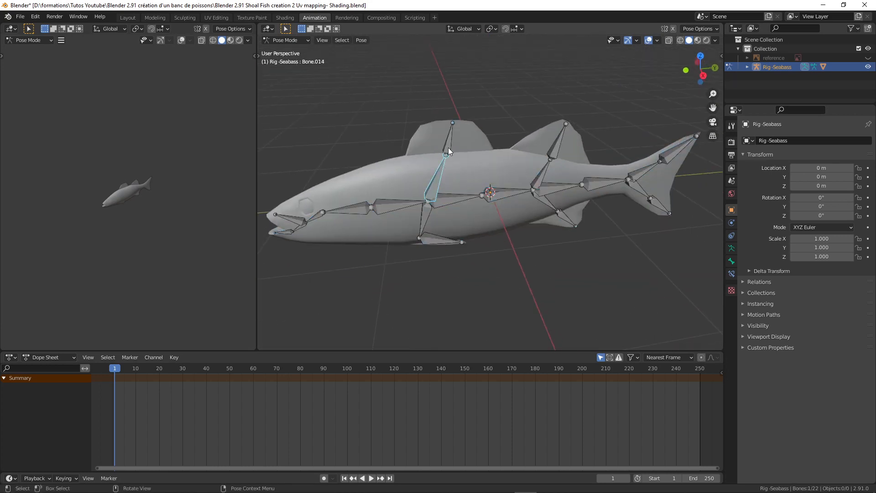
click(425, 219)
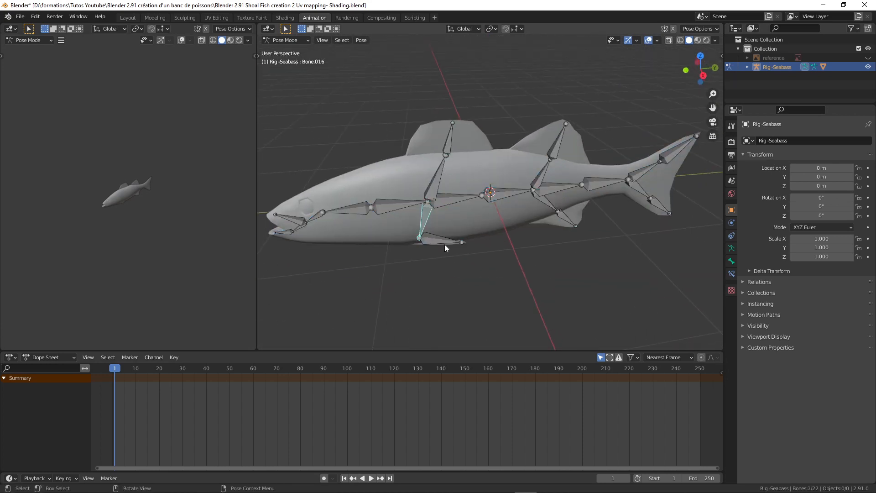
click(565, 216)
click(548, 166)
click(549, 168)
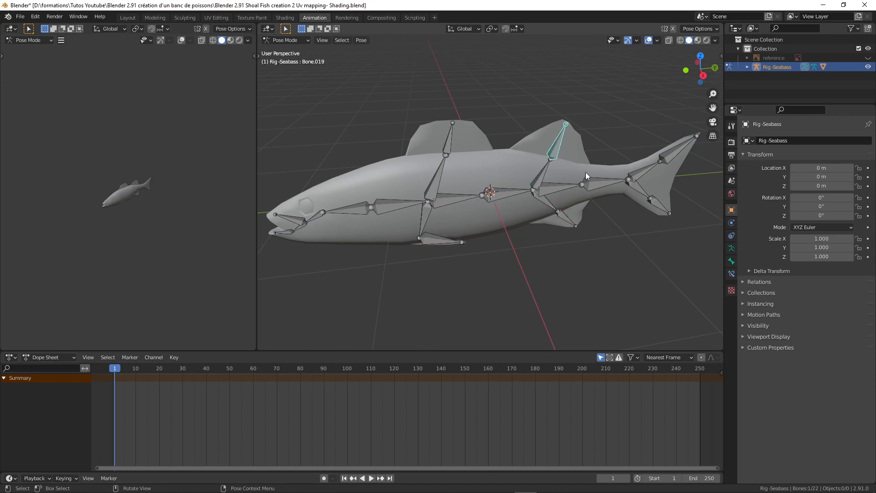
click(547, 202)
Step: Move the front dorsal fin bones, Bone.014 and Bone.015, to the armature's second bone layer
click(448, 175)
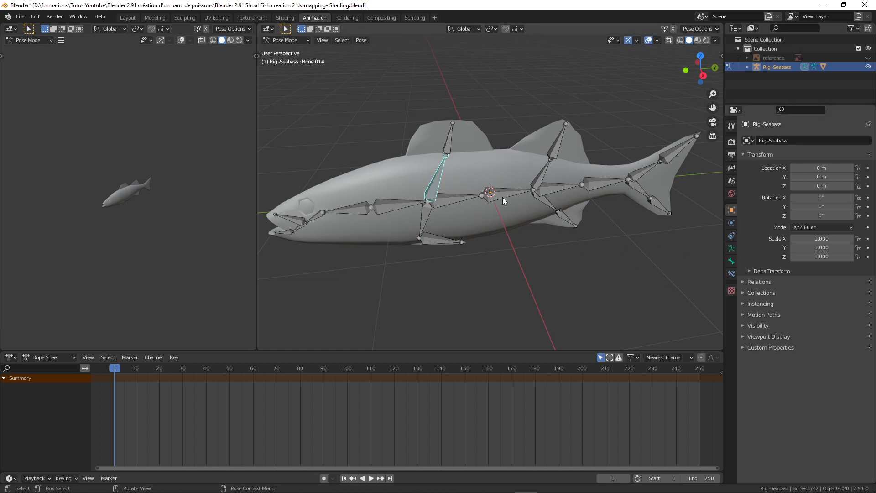
click(732, 249)
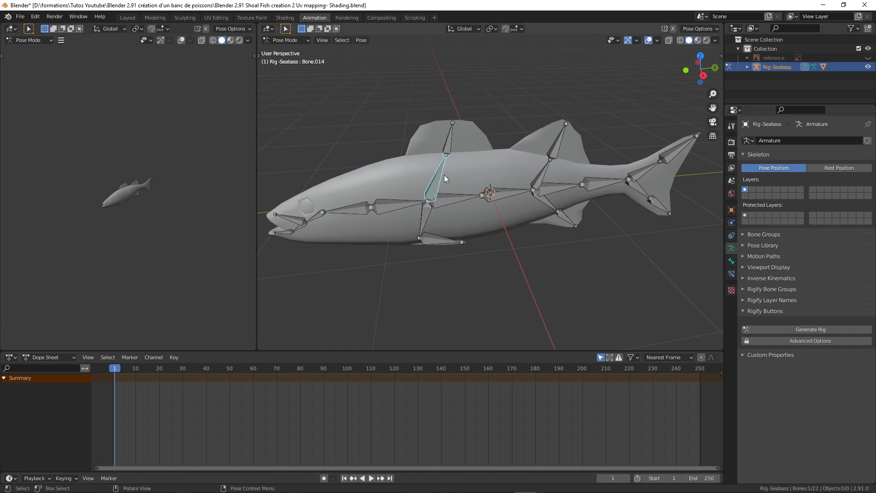
key(m)
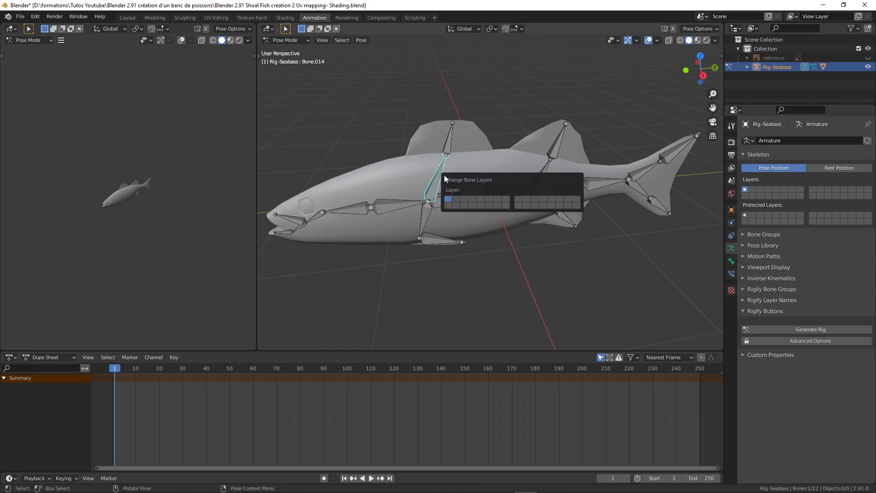
click(455, 198)
click(450, 142)
key(m)
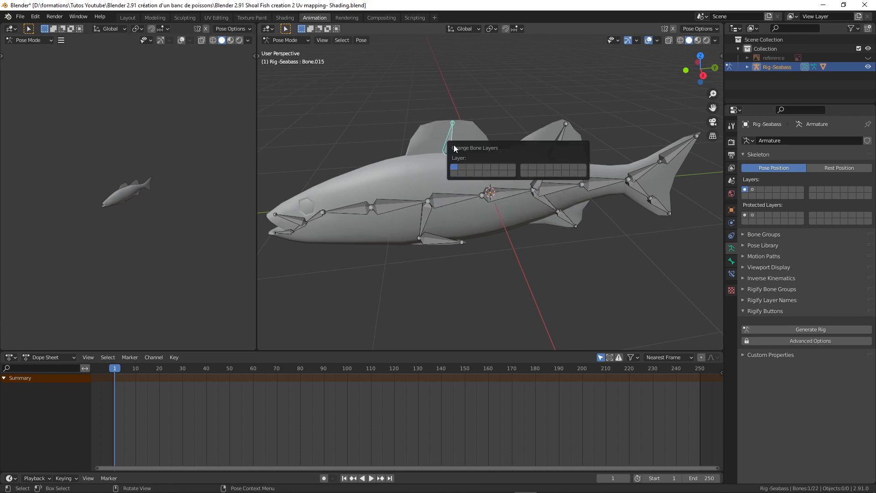
click(464, 167)
Step: Move the rear dorsal, anal and pelvic fin bones to the armature's second bone layer
click(557, 146)
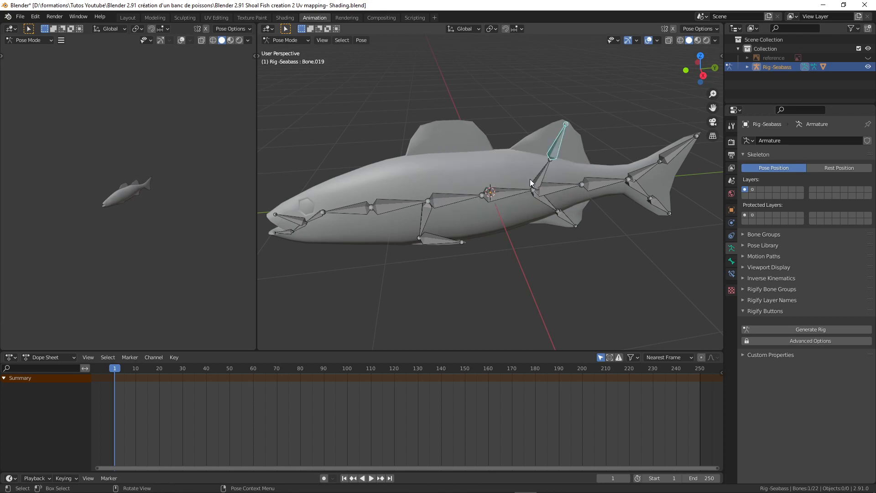
shift+click(543, 174)
shift+click(553, 208)
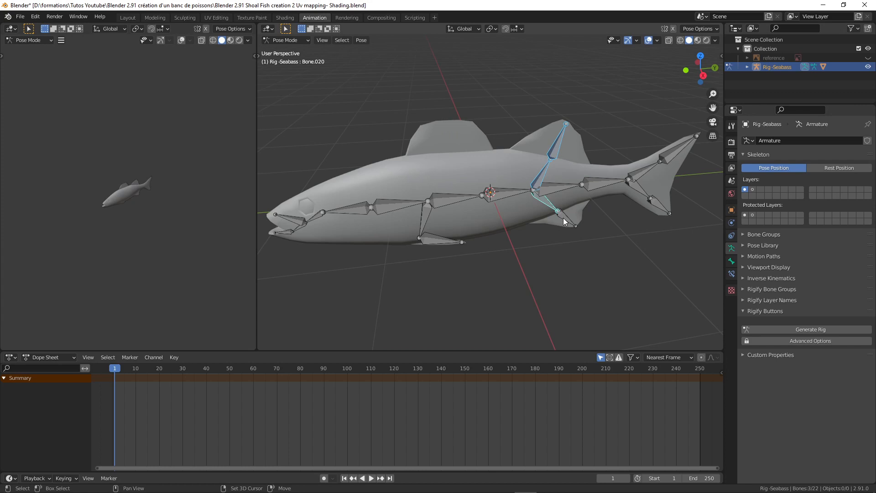
shift+click(438, 240)
shift+click(428, 221)
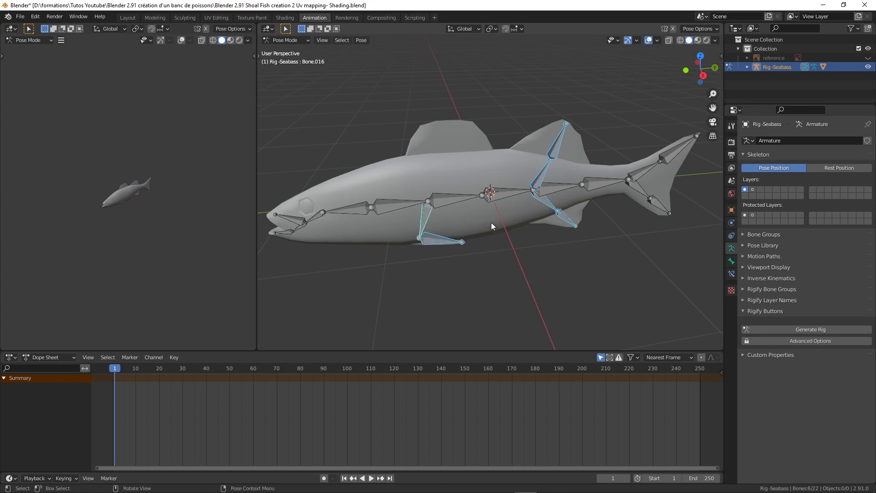
key(m)
click(504, 247)
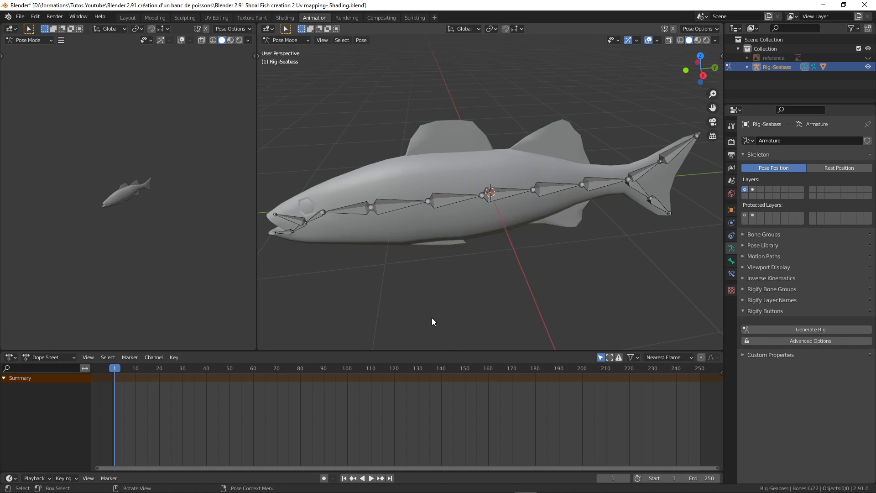
Step: Toggle the armature's second bone layer on and off to check the fin bones stored there
key(KP_7)
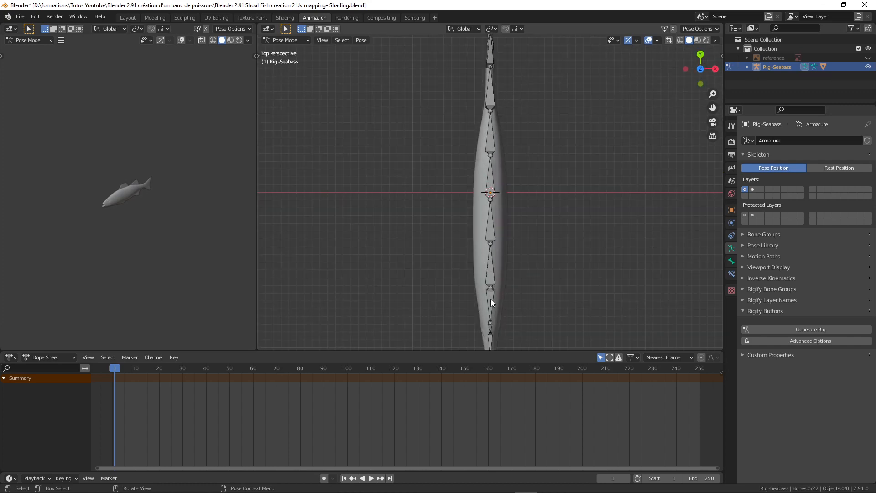
middle_drag(560, 272, 422, 203)
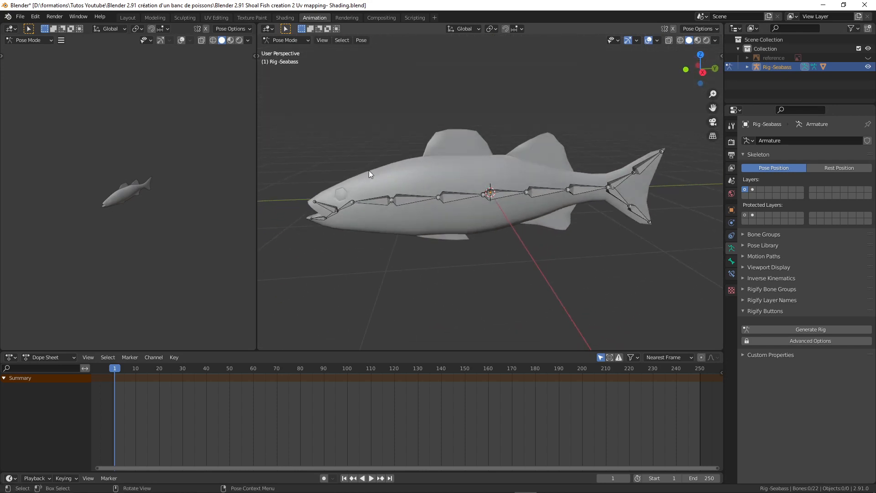
shift+click(753, 189)
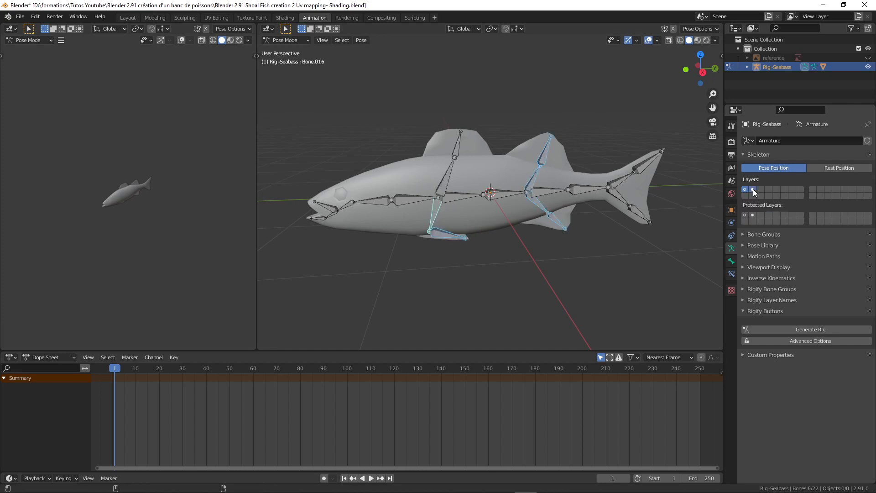
shift+click(753, 189)
shift+click(752, 189)
shift+click(753, 190)
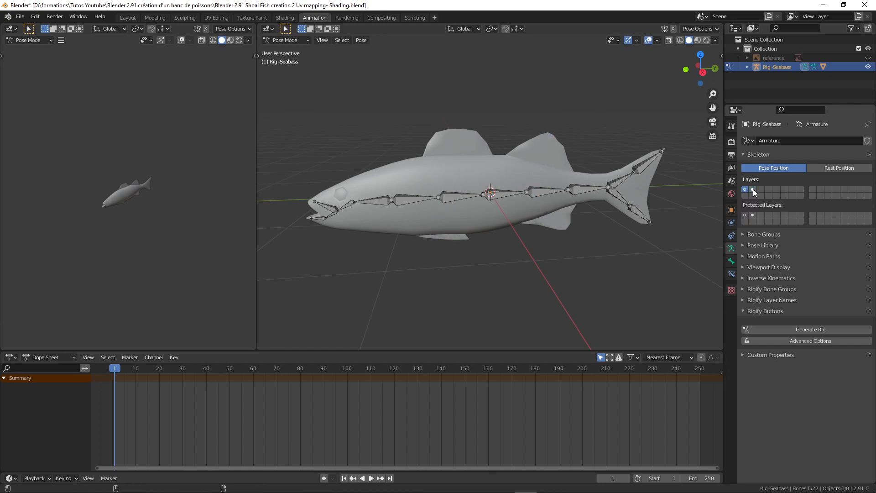
shift+click(753, 189)
shift+click(752, 189)
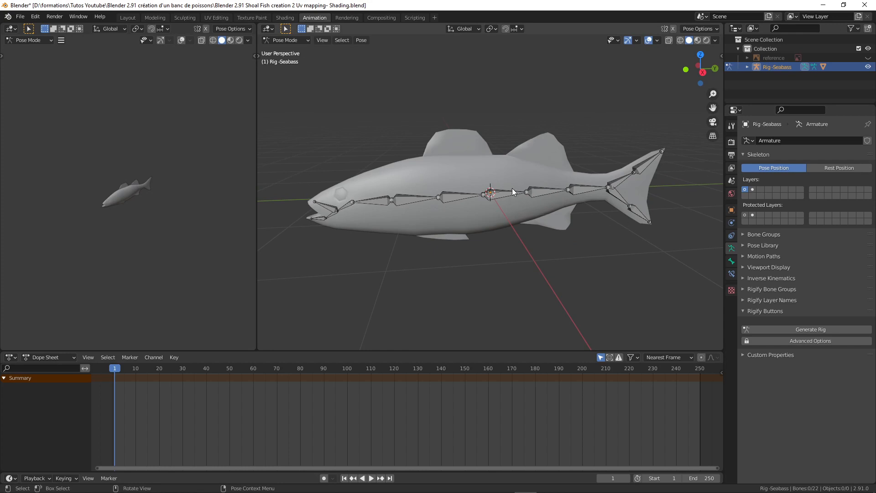
Step: Turn on the Screencast Keys overlay and widen the main viewport showing the fish
key(n)
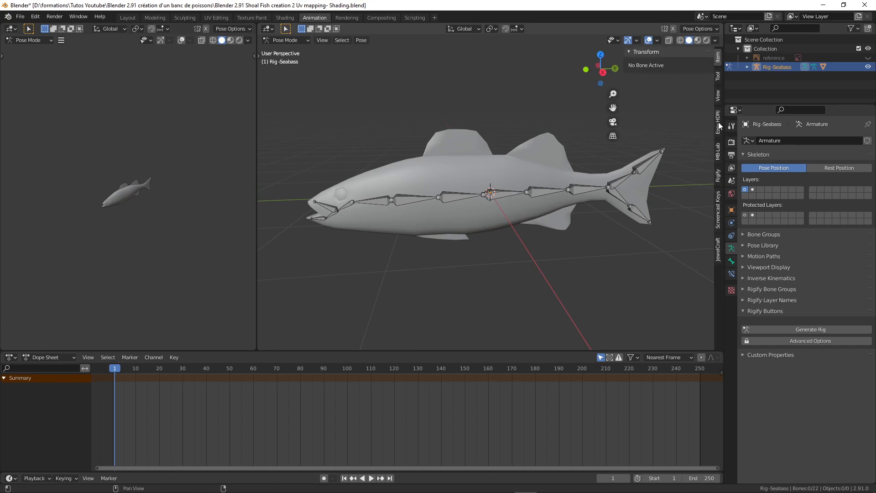
click(718, 201)
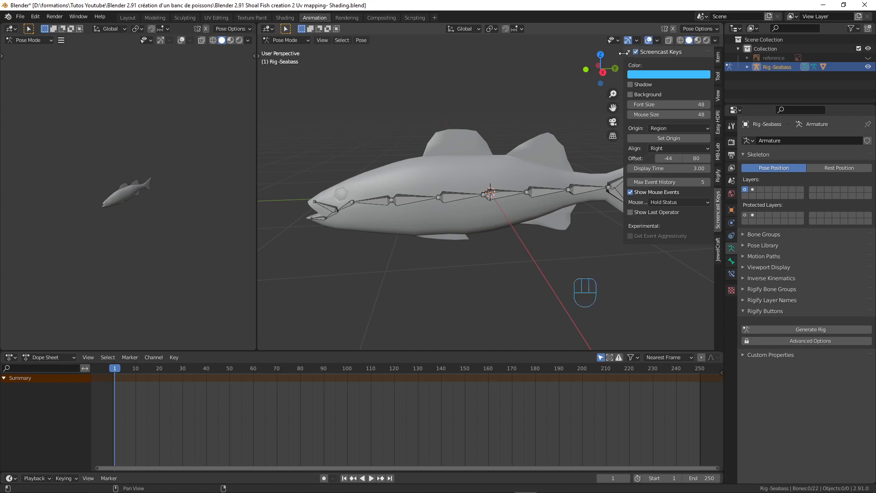
key(n)
scroll(596, 242, down, 1)
scroll(588, 255, up, 4)
scroll(588, 255, down, 4)
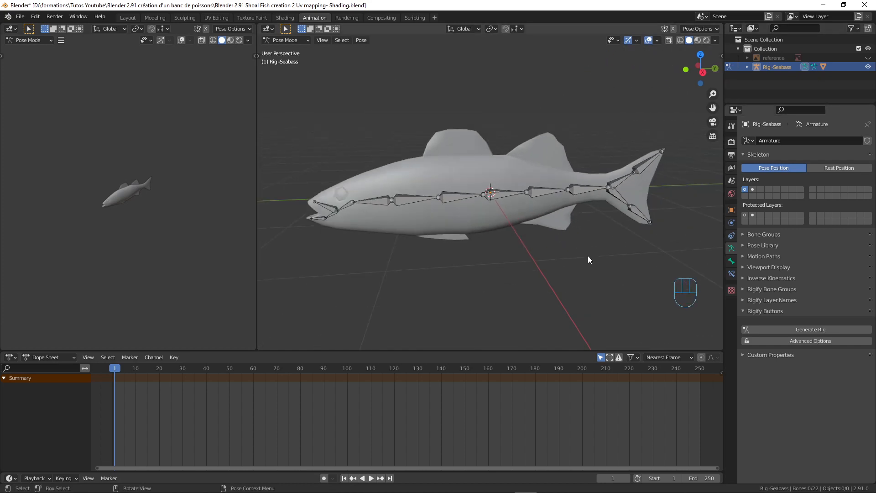
drag(257, 137, 110, 137)
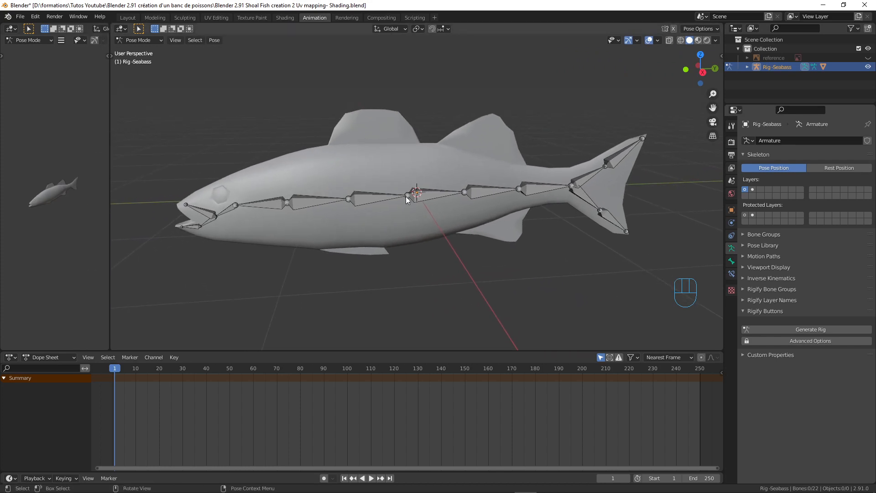
mouse_move(348, 196)
middle_down()
mouse_move(357, 221)
mouse_move(358, 193)
middle_up()
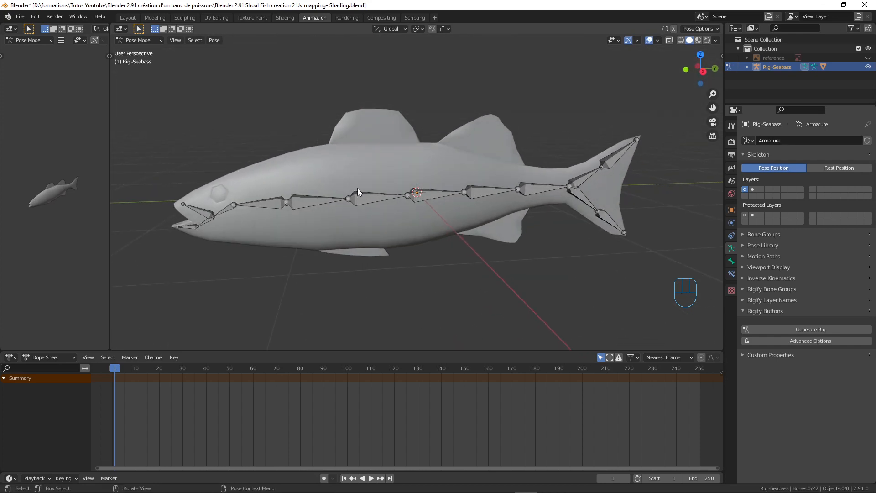
Step: Check the spine bones' names and rename the front spine bone, Bone.005, as spine1
click(320, 198)
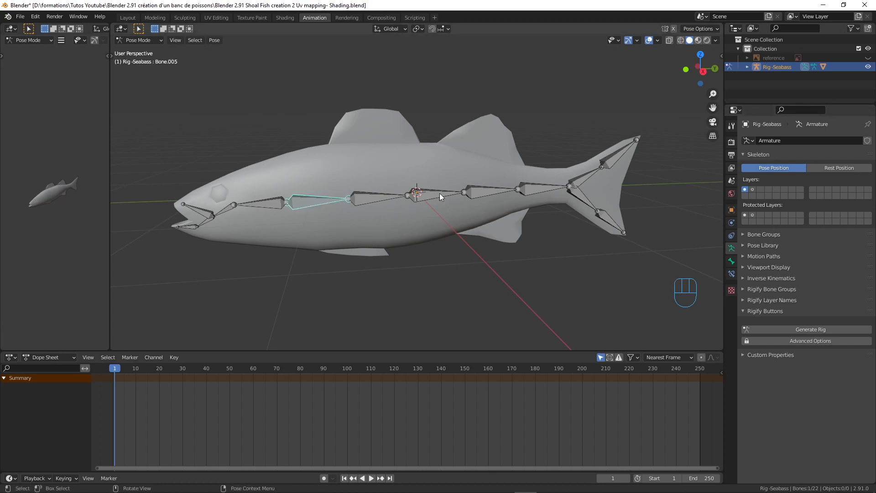
click(732, 260)
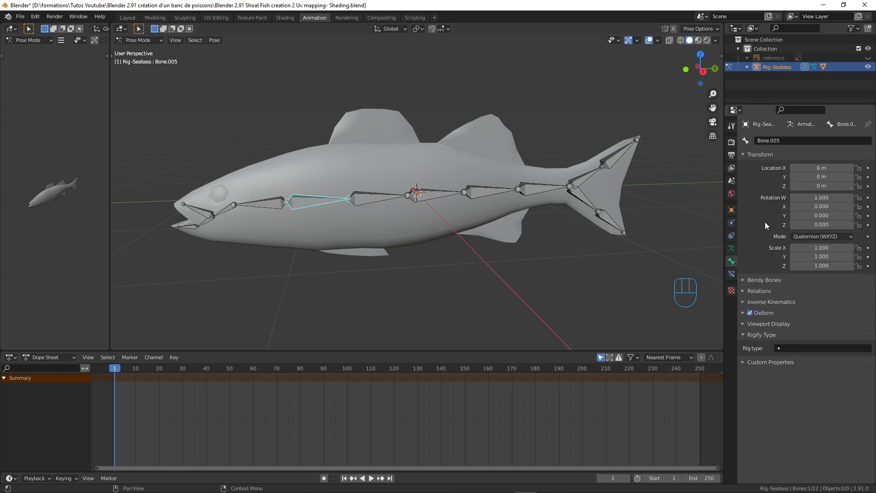
click(372, 191)
click(429, 192)
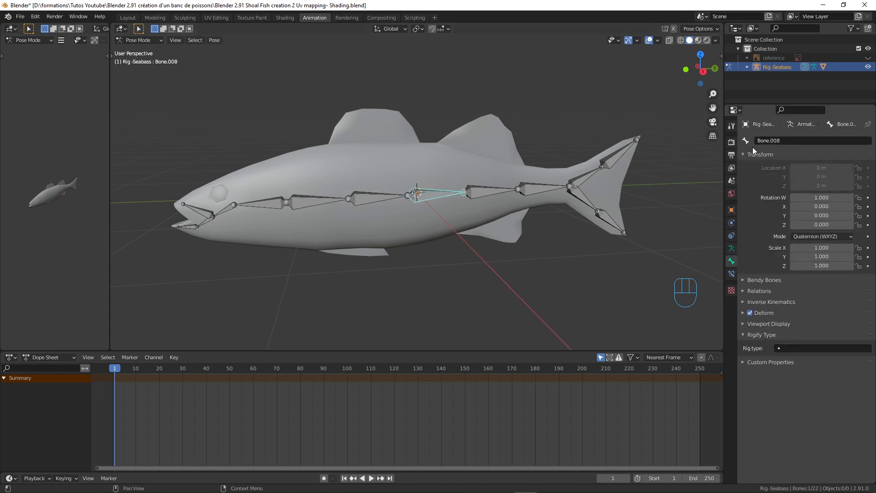
click(485, 188)
click(535, 187)
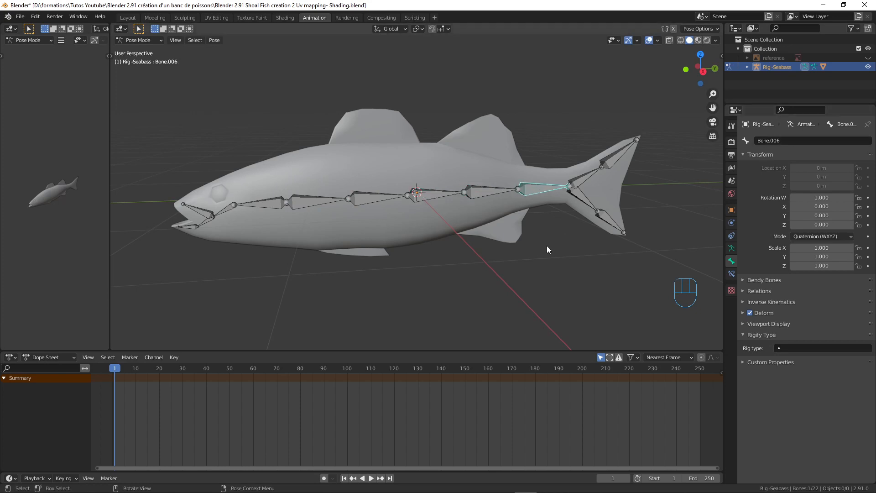
click(311, 204)
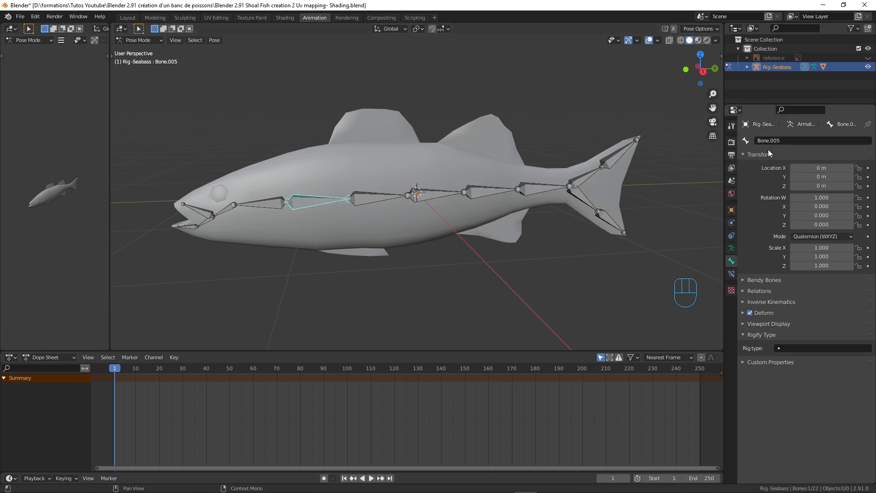
click(817, 141)
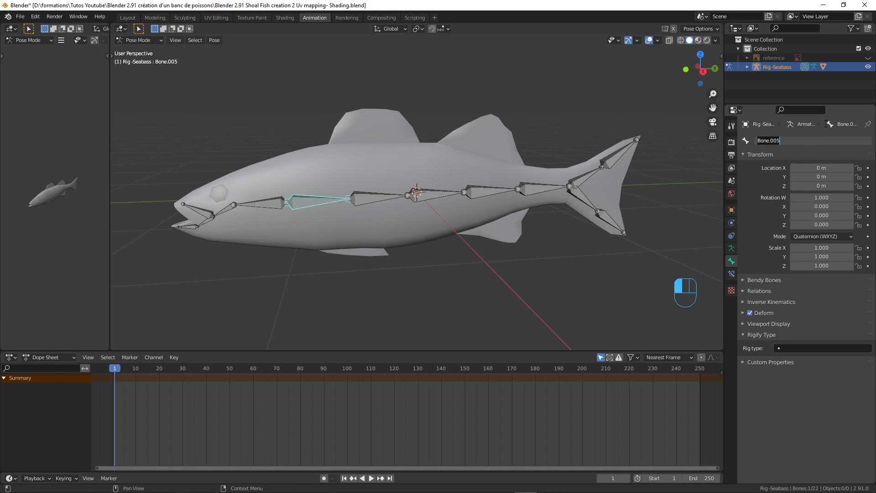
text(spine1)
key(Return)
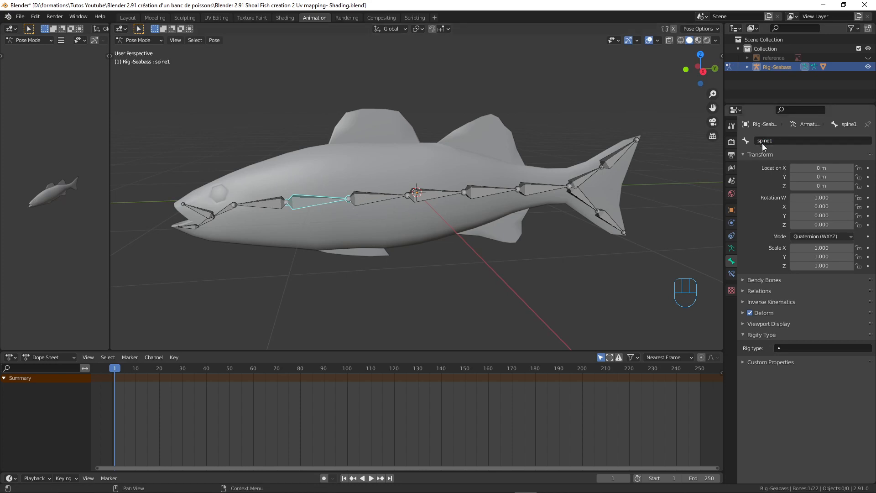
Step: Copy the name spine1 and apply it to the following spine bone, Bone.009
key(ctrl+c)
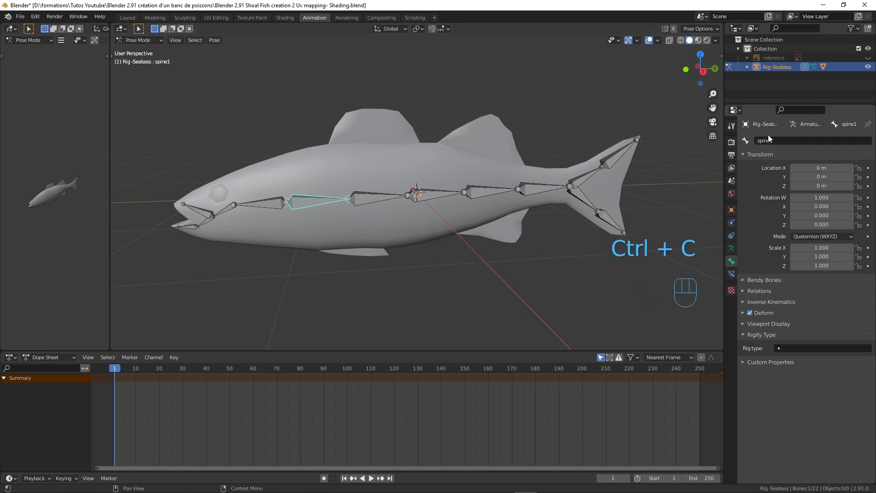
click(389, 194)
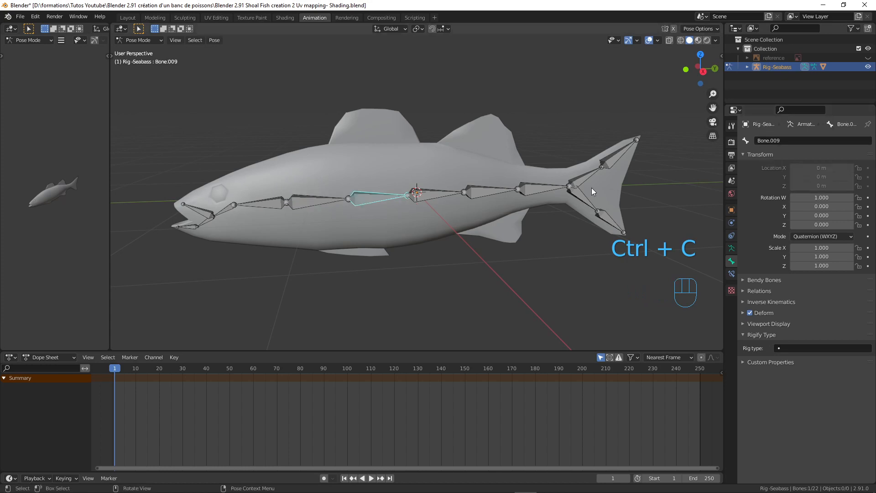
click(791, 141)
key(ctrl+v)
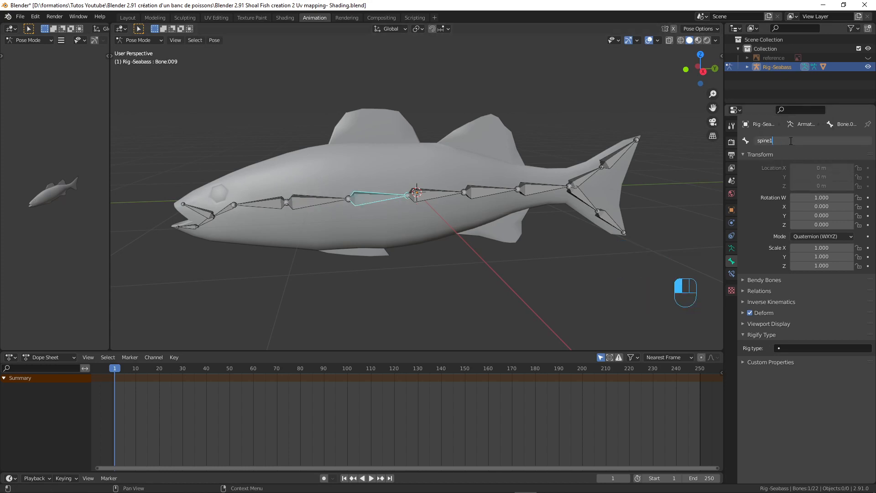
key(Return)
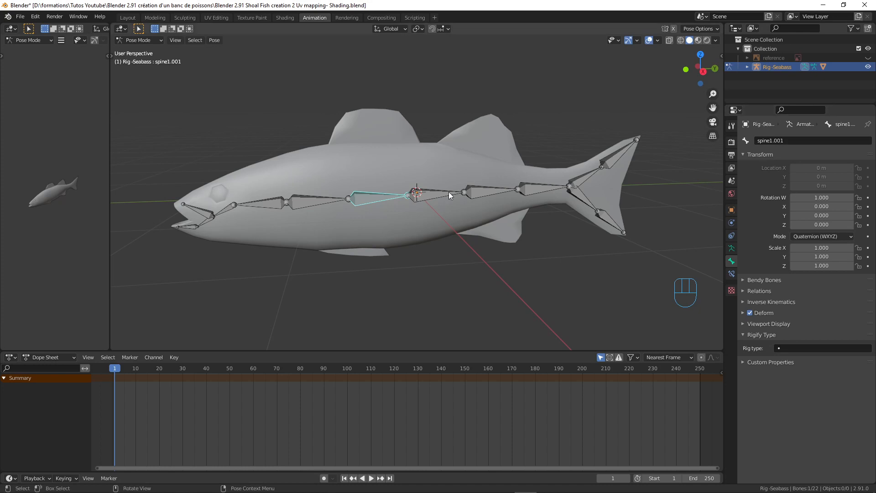
Step: Apply the copied name spine1 to the remaining spine bones towards the tail, Bone.008, Bone.007 and Bone.006
click(470, 191)
click(789, 140)
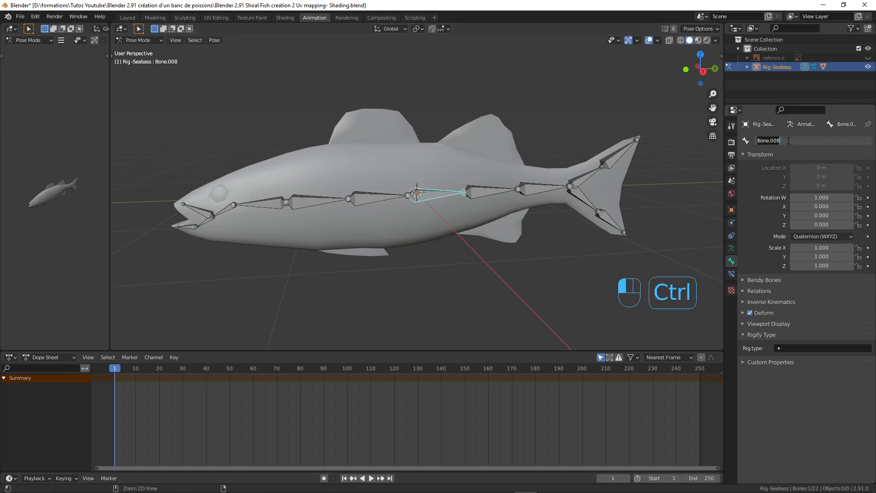
key(Escape)
click(494, 190)
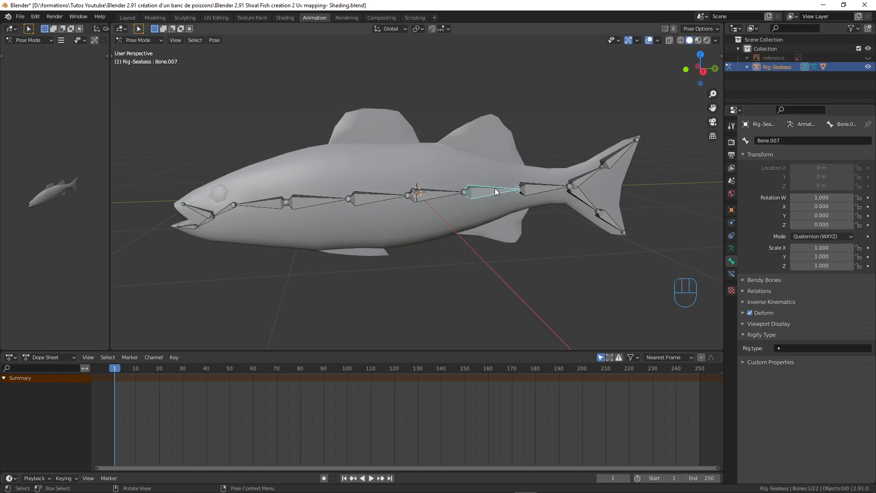
click(785, 143)
key(ctrl+v)
key(Return)
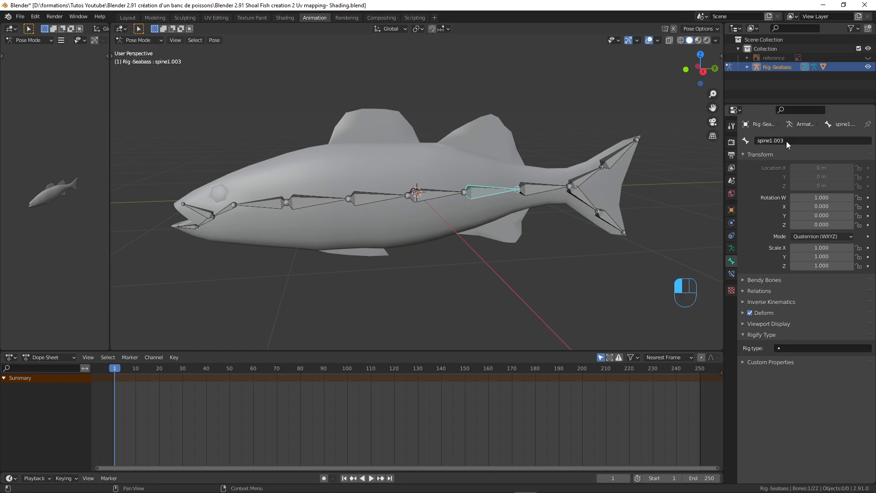
click(525, 185)
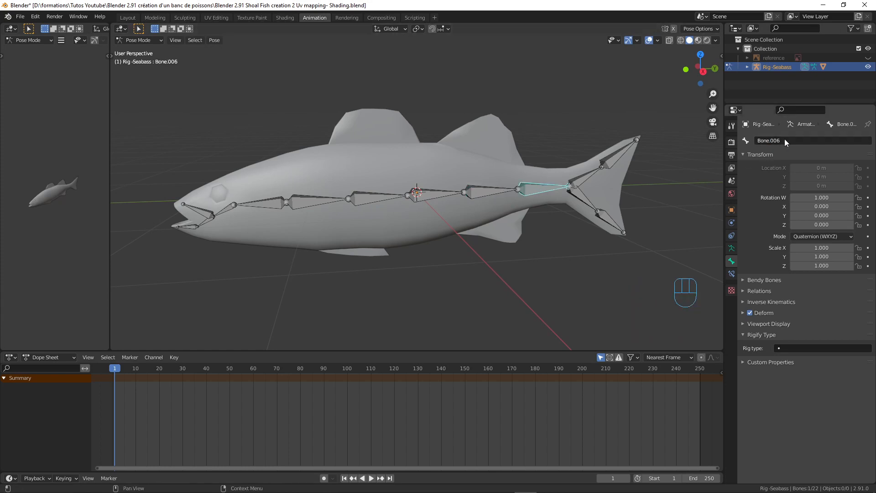
key(ctrl+v)
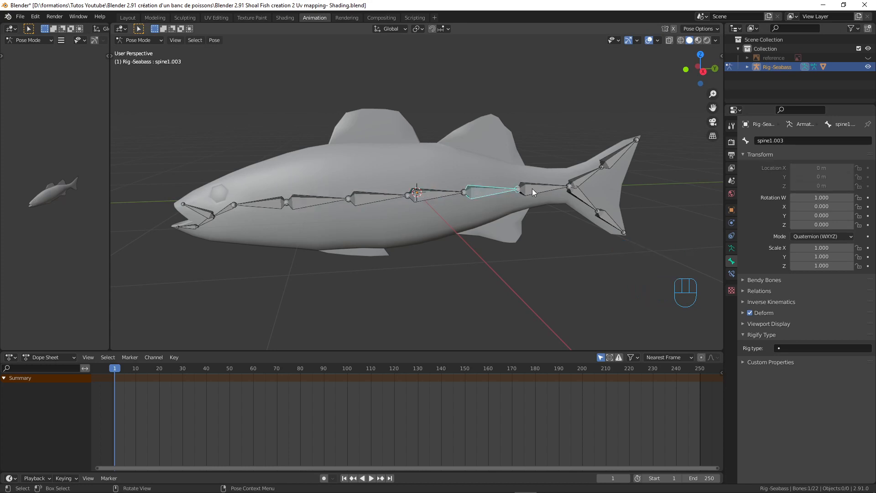
Step: Rename the inner bone of the upper tail fin, Bone.010, as Tail H
click(587, 179)
click(788, 140)
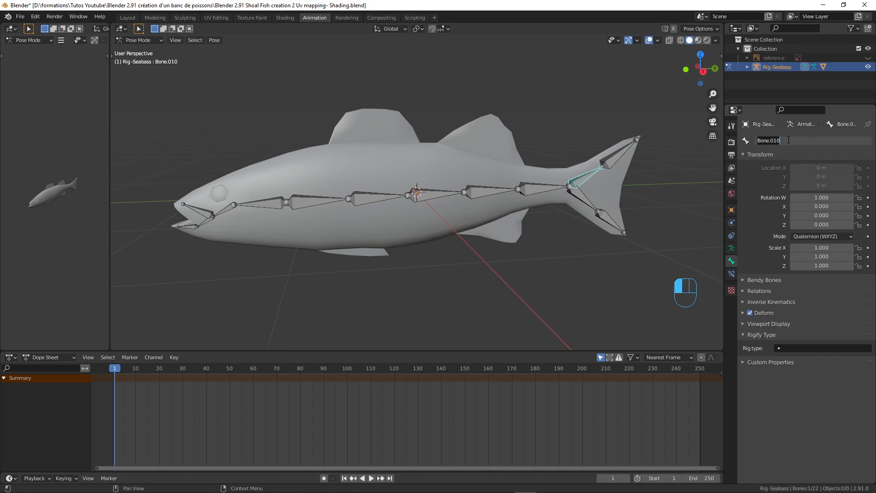
text(Tail)
key(shift)
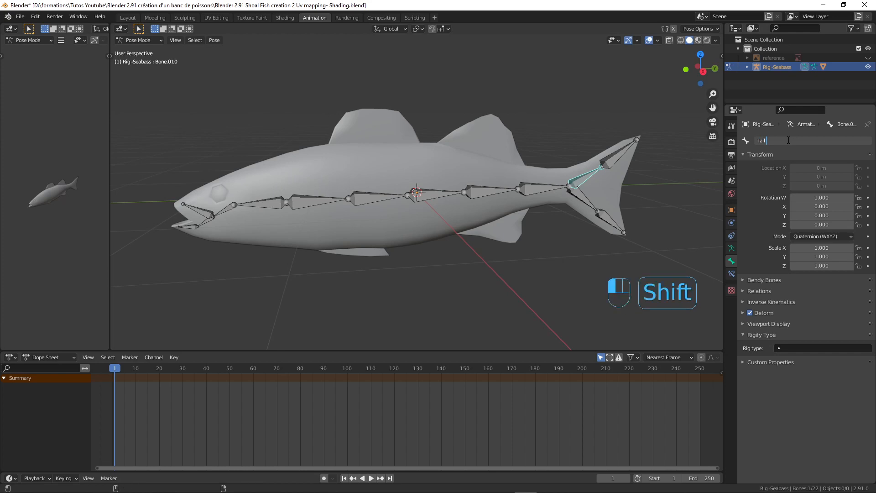
text(H)
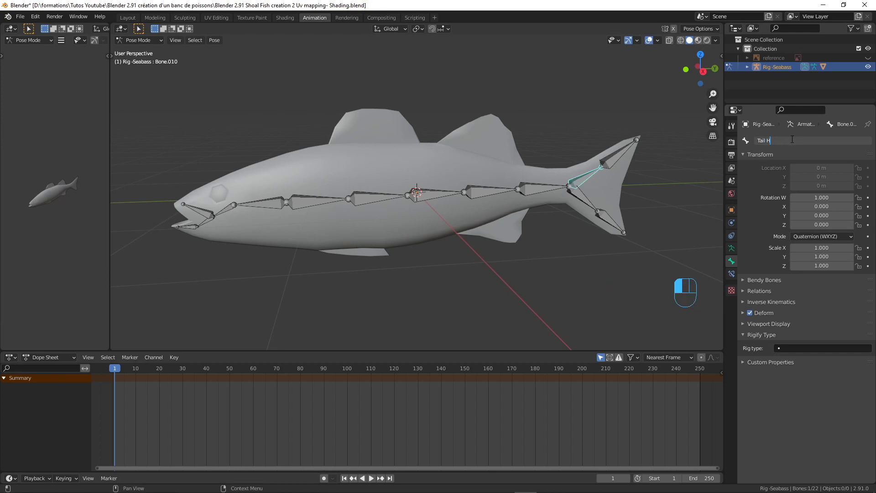
Step: Copy the name Tail H and apply it to the outer bone of the upper tail fin
drag(793, 139, 753, 140)
key(ctrl+c)
click(674, 178)
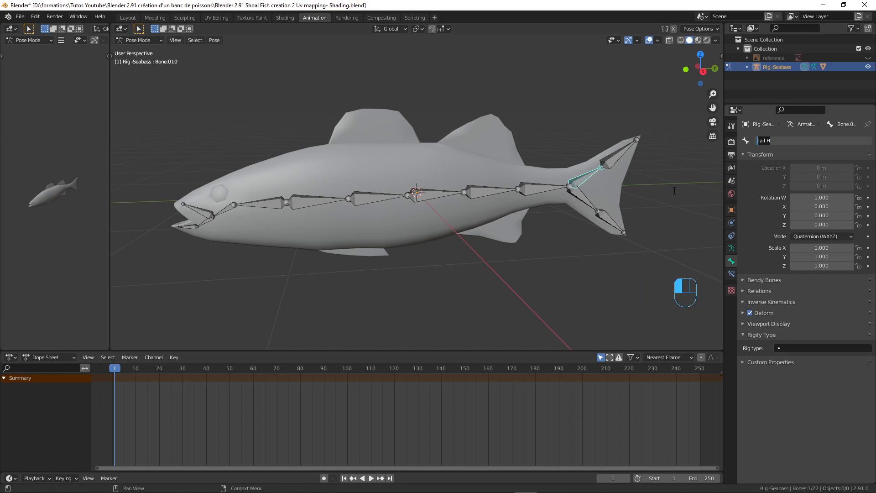
click(618, 159)
key(ctrl+v)
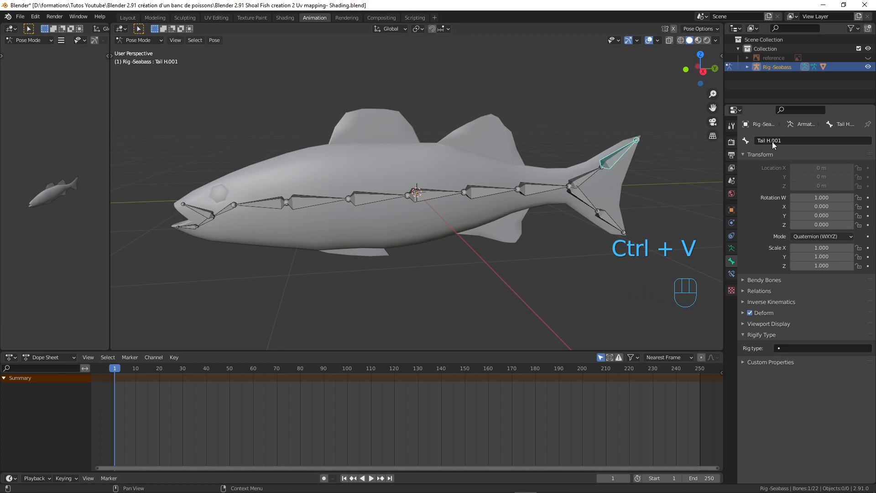
Step: Rename the inner bone of the lower tail fin, Bone.012, as Tail L and apply the same name to the outer bone
click(588, 201)
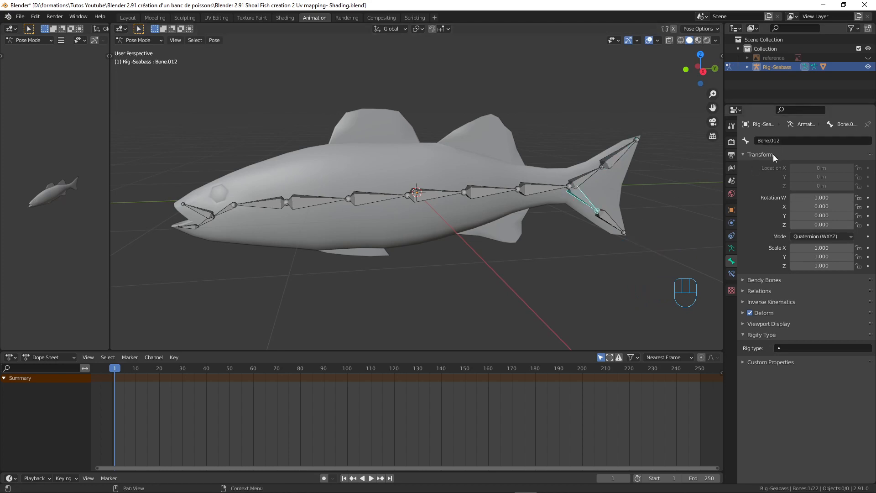
click(773, 141)
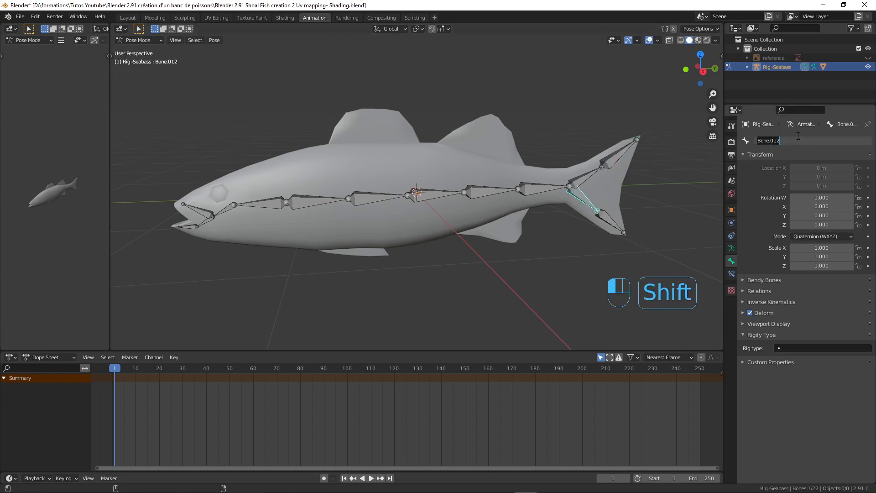
text(Tail L)
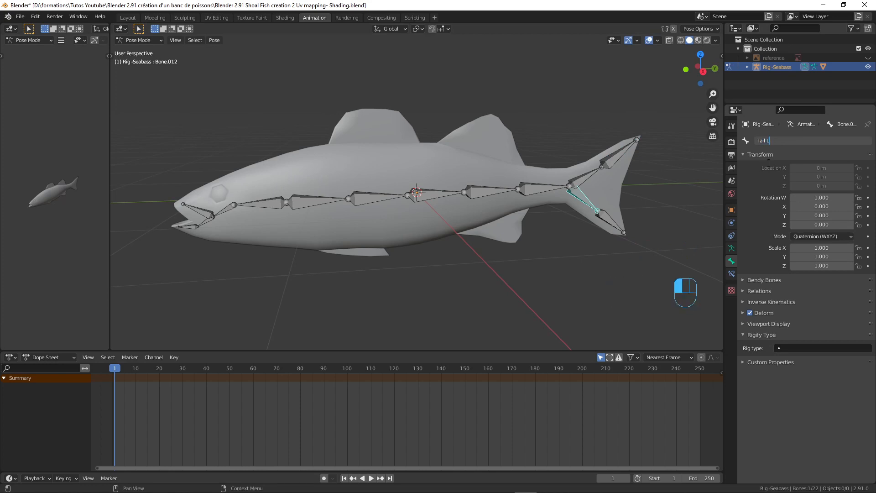
key(ctrl+a)
click(609, 223)
key(ctrl+v)
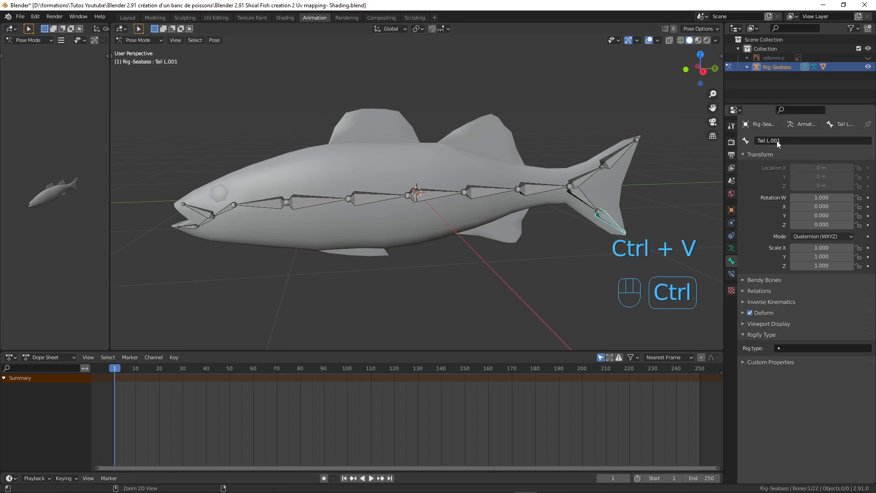
Step: Check the names of the spine bones one after another, from behind the head towards the tail
middle_drag(630, 204, 591, 177)
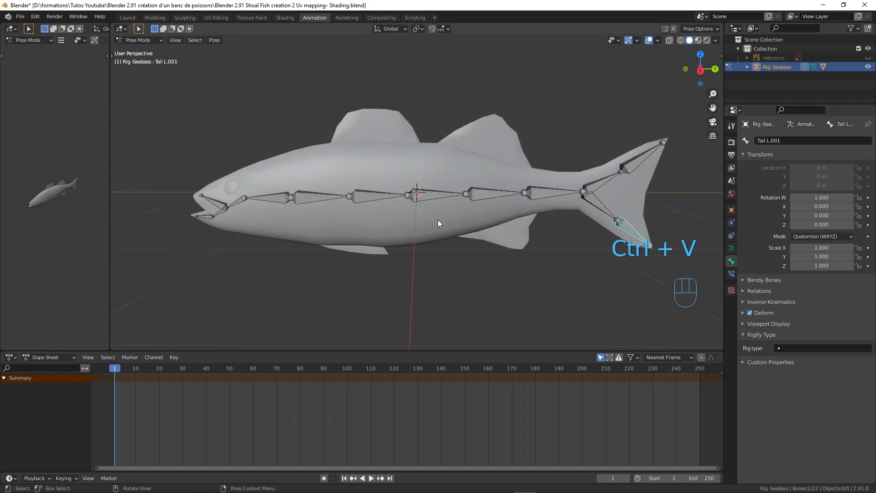
click(330, 194)
click(383, 196)
click(434, 195)
click(475, 194)
click(530, 194)
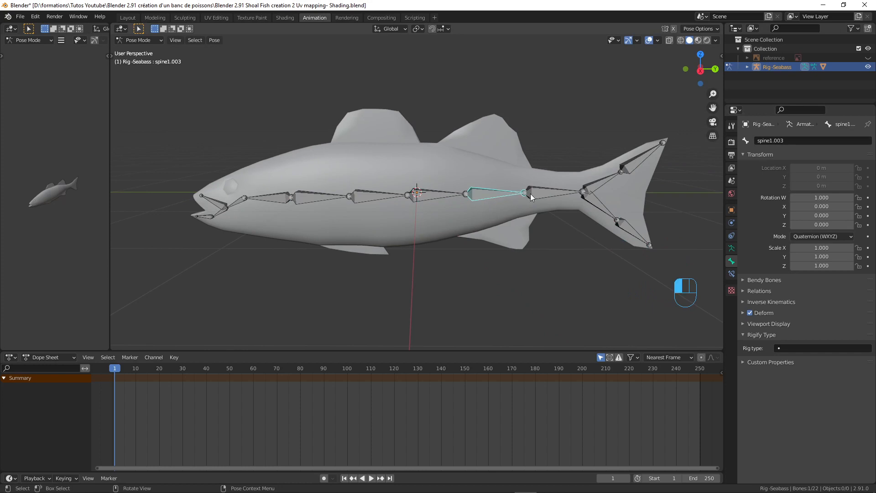
click(531, 194)
Step: Rename the bone in front of the spine, Bone, as head and apply the copied name to the adjoining Bone.001
click(274, 199)
click(778, 141)
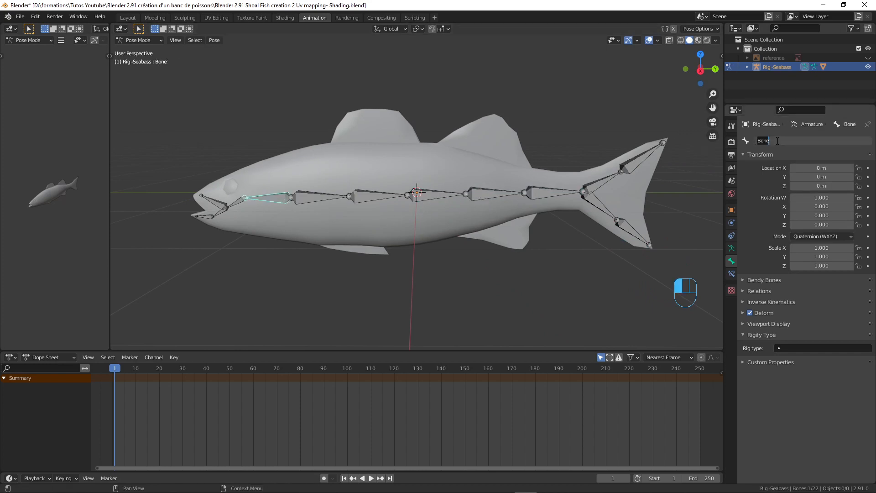
text(head)
key(Return)
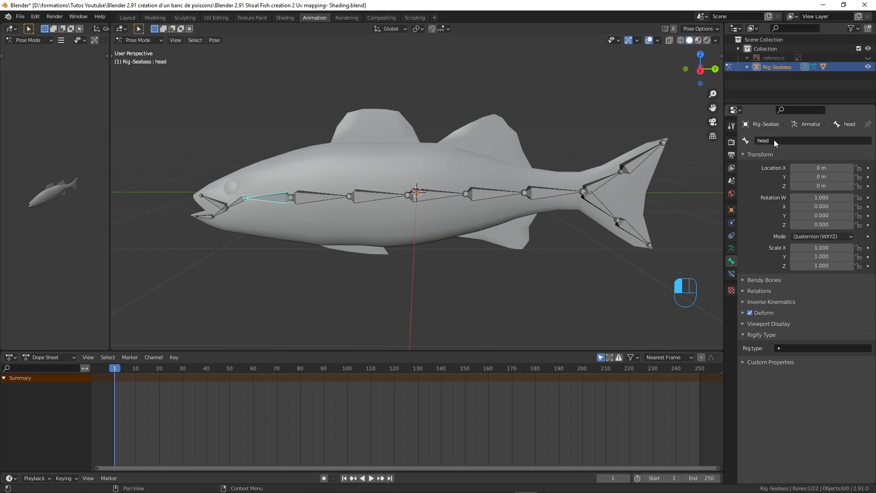
key(ctrl+c)
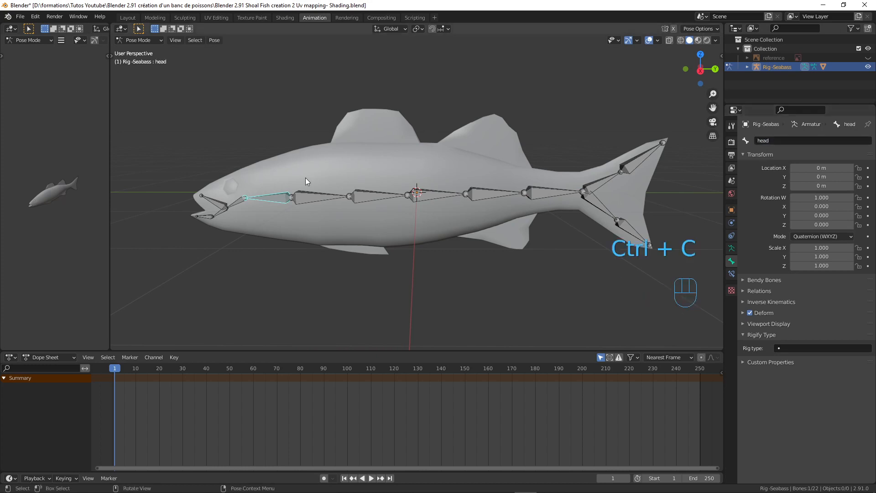
click(236, 204)
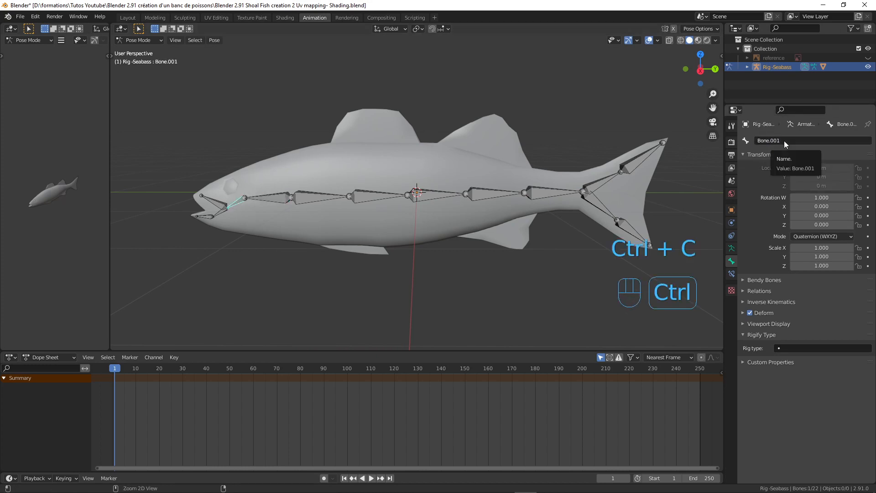
key(ctrl+v)
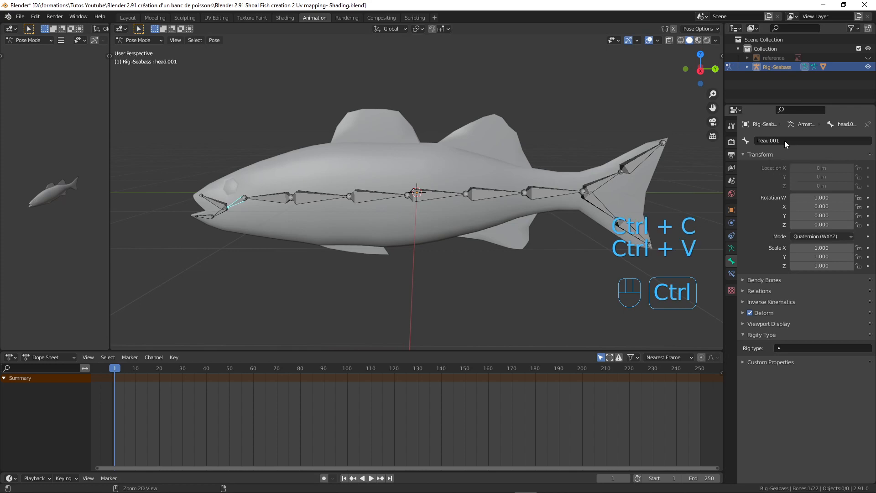
Step: Rename the short bone leading to the lower jaw, Bone.002, as Mouth
click(218, 212)
middle_drag(206, 227, 278, 220)
shift+middle_drag(279, 221, 377, 225)
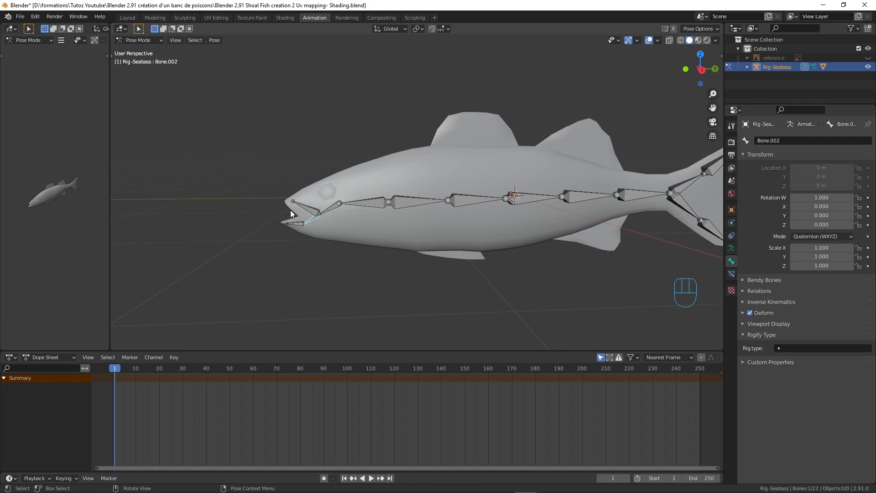
click(788, 140)
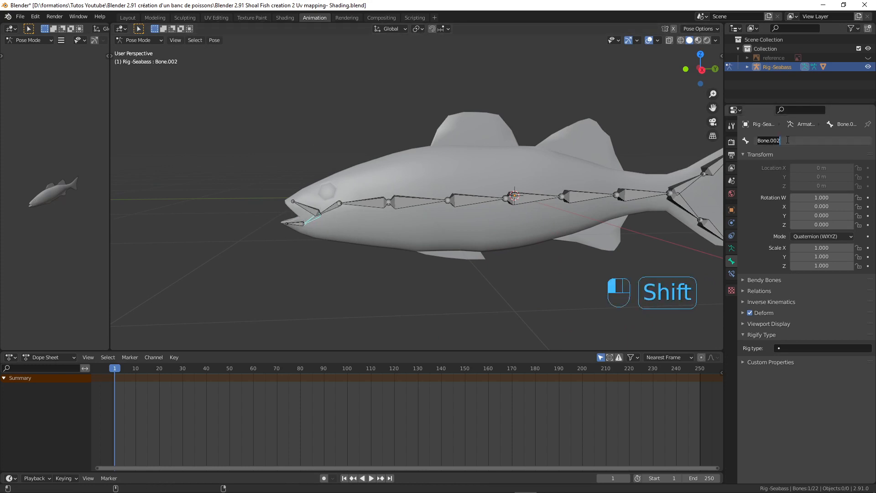
text(Mouth)
key(Return)
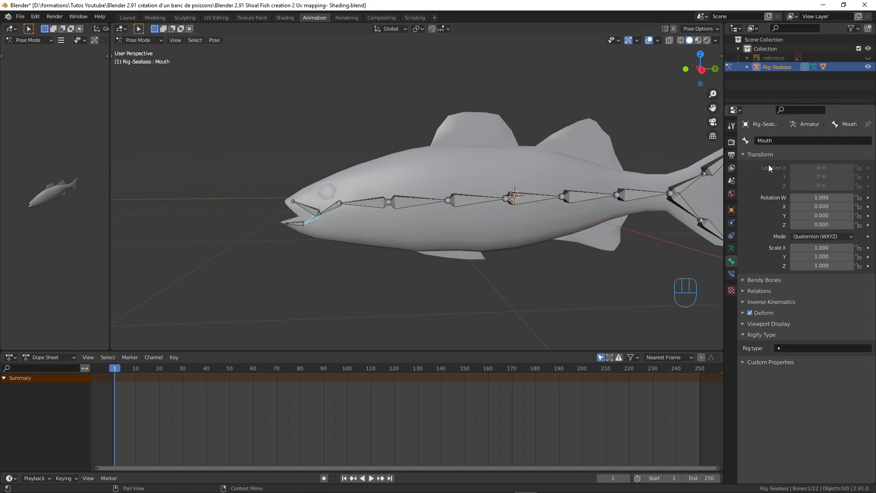
Step: Copy the name Mouth and apply it to the upper jaw bone, Bone.004, and the lower jaw bone, Bone.003
key(ctrl+c)
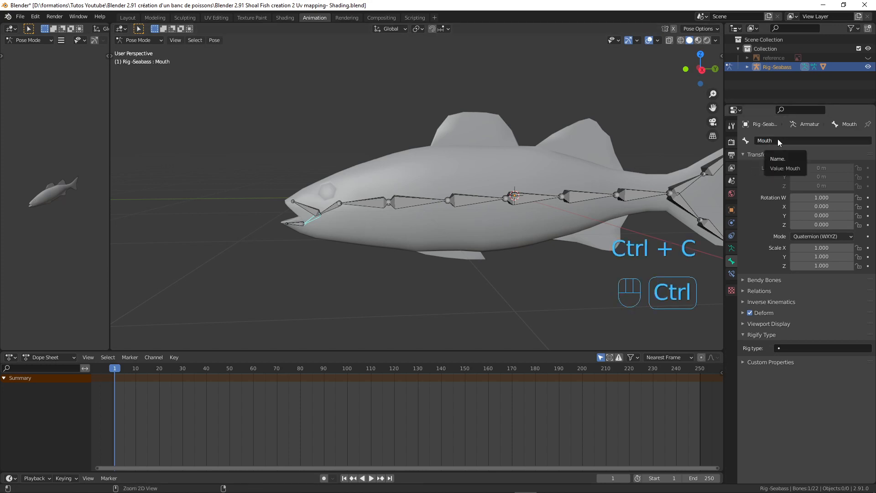
click(310, 211)
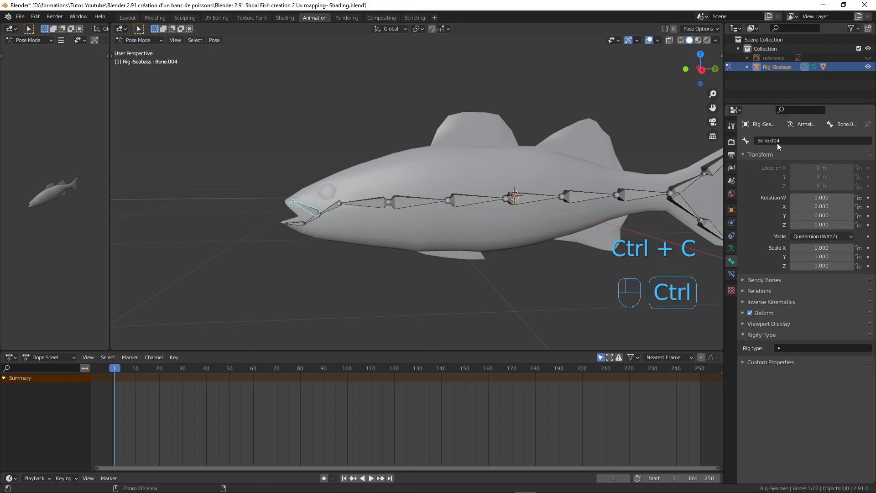
key(ctrl+v)
click(297, 223)
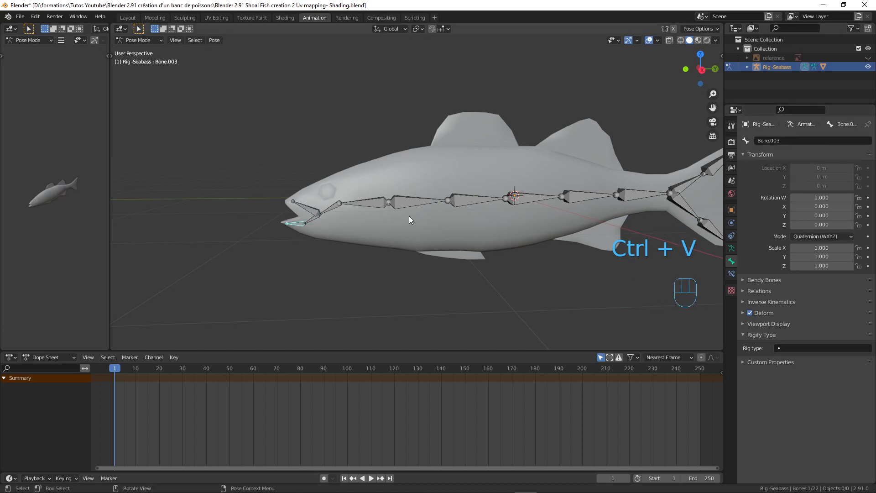
key(ctrl+v)
Step: Show the whole fish from the top in orthographic projection
scroll(450, 235, down, 3)
middle_drag(450, 235, 407, 211)
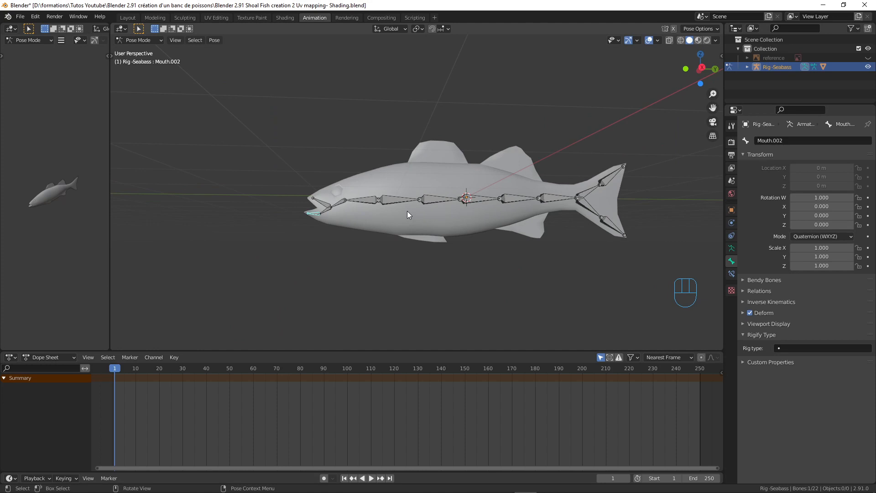
key(KP_7)
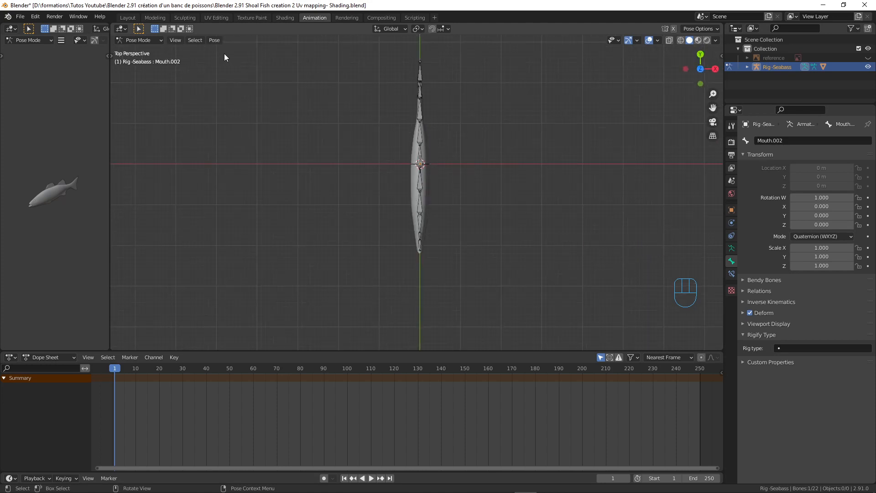
key(KP_5)
scroll(452, 154, up, 2)
scroll(451, 152, down, 2)
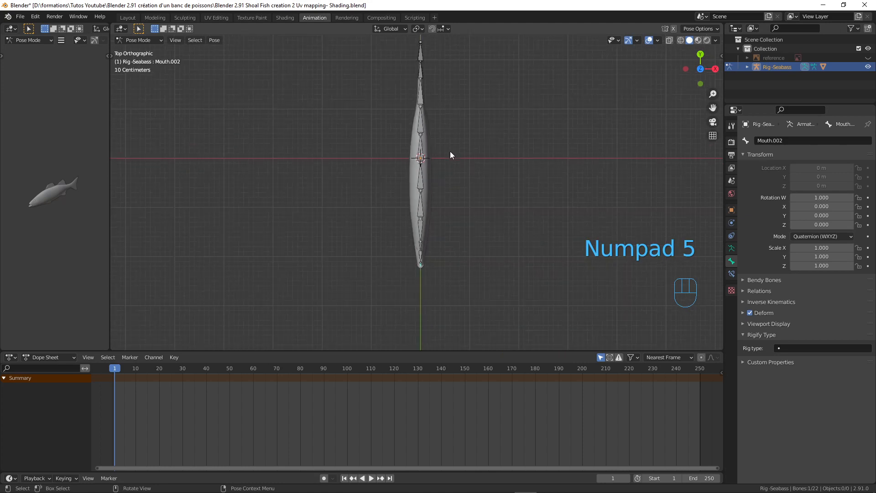
shift+middle_drag(441, 166, 442, 175)
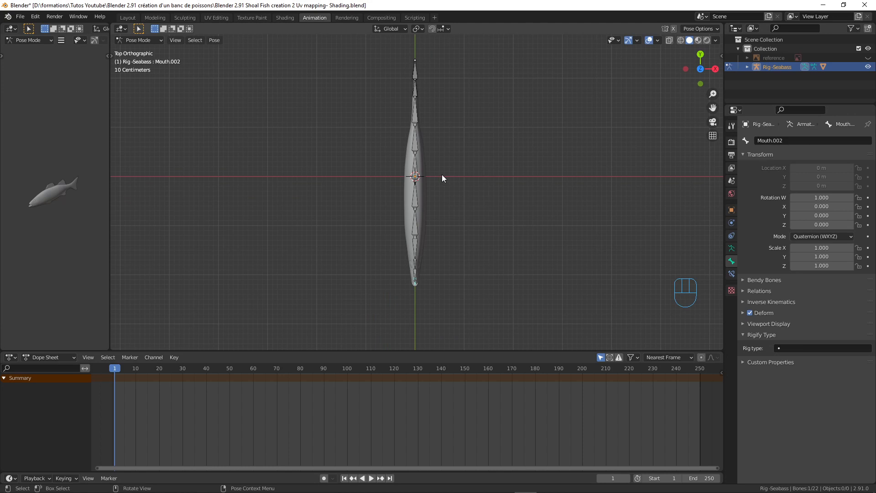
Step: Move the current frame to 0 and set the animation's start frame to 0
scroll(117, 387, up, 3)
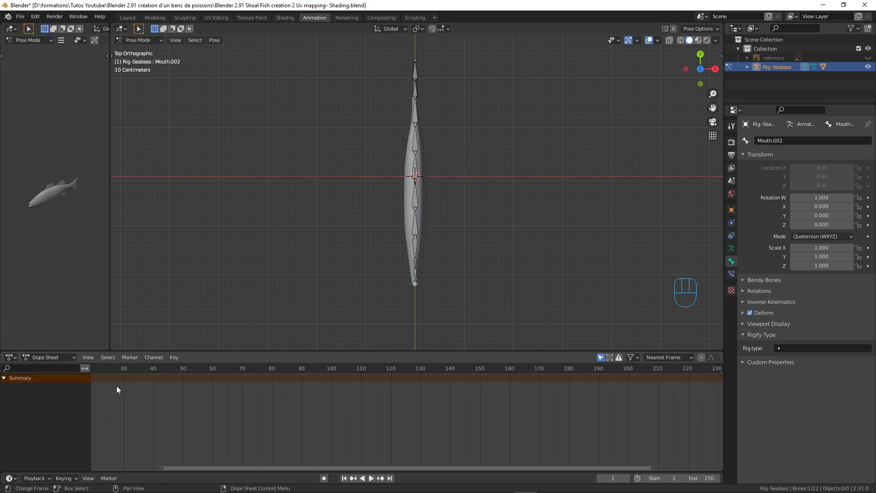
middle_drag(137, 393, 427, 424)
scroll(360, 415, up, 2)
middle_drag(341, 401, 332, 398)
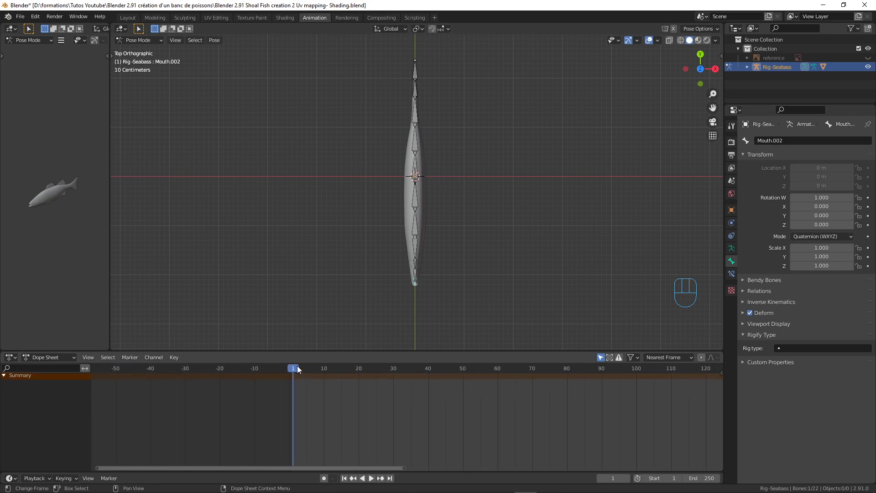
drag(294, 364, 290, 364)
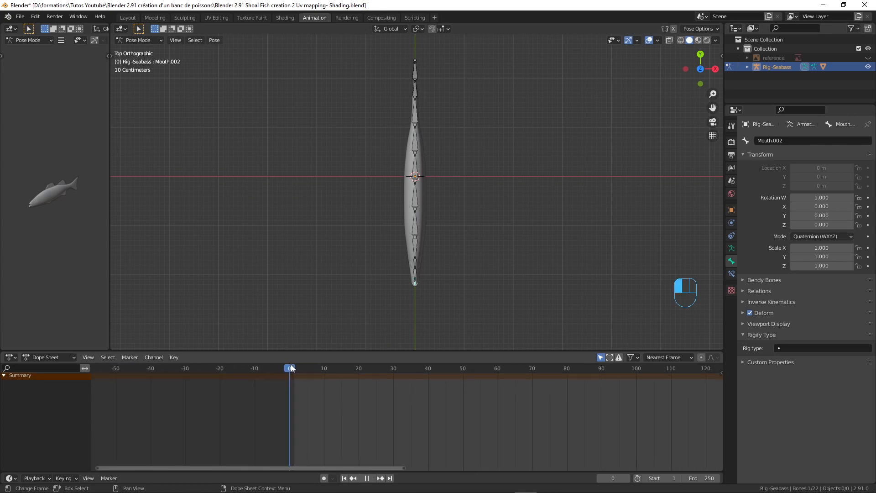
drag(292, 368, 291, 368)
click(655, 477)
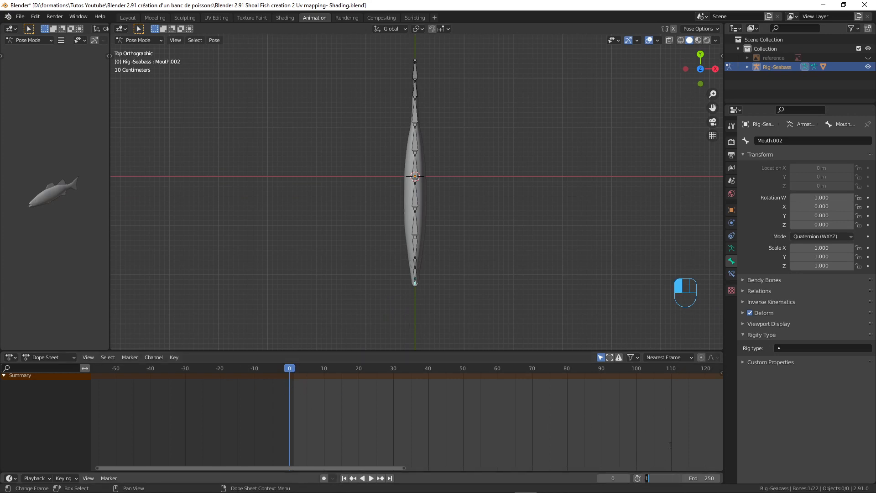
text(0)
key(Return)
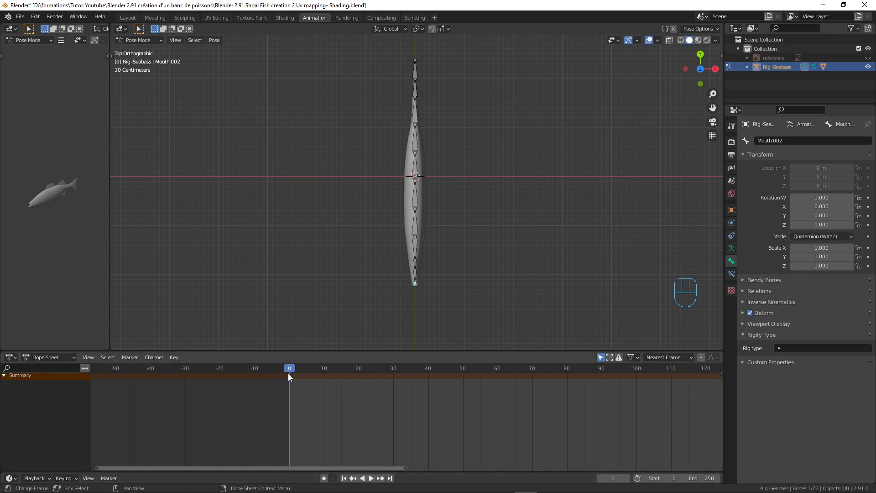
Step: Move the current frame to 19 and set the animation's end frame to 19
drag(289, 370, 359, 360)
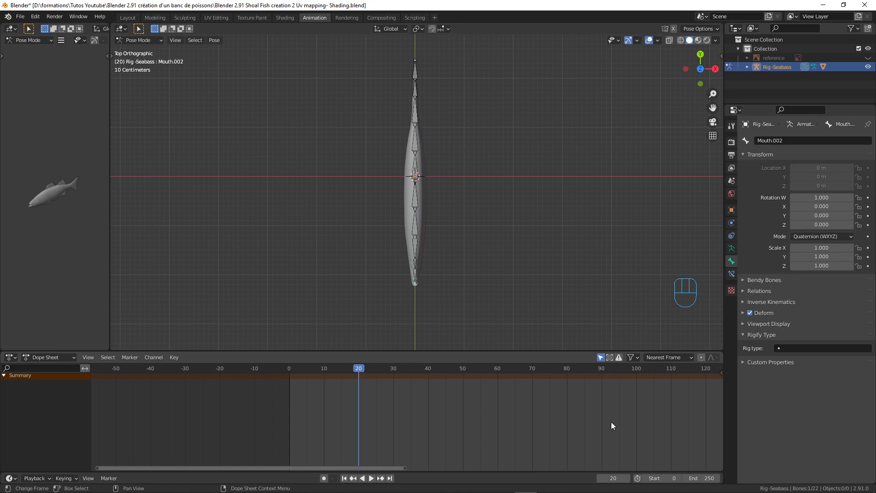
drag(361, 371, 356, 382)
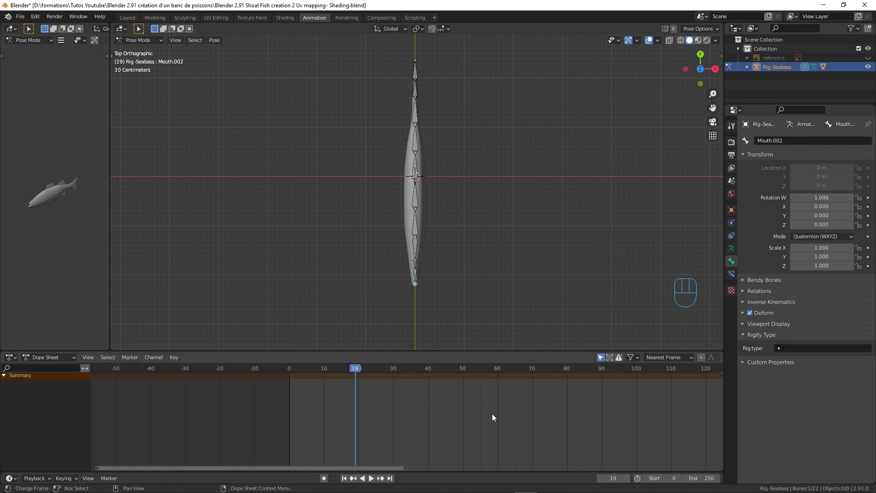
click(701, 478)
text(19)
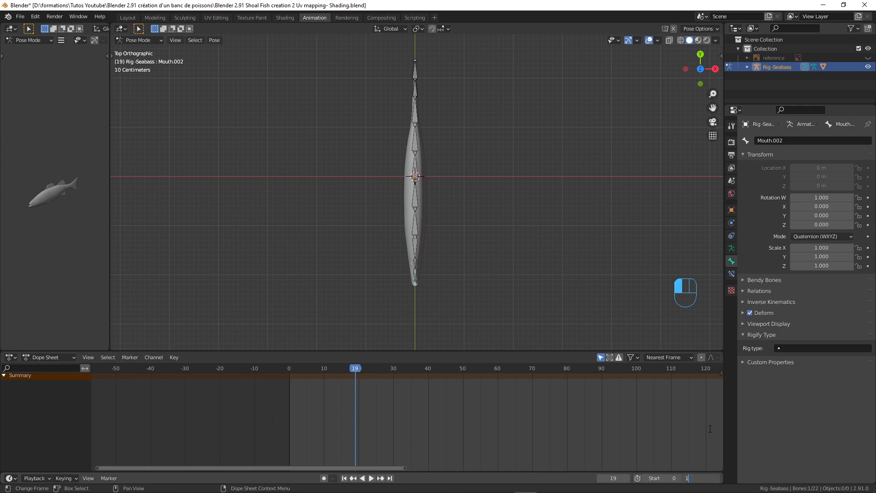
key(Return)
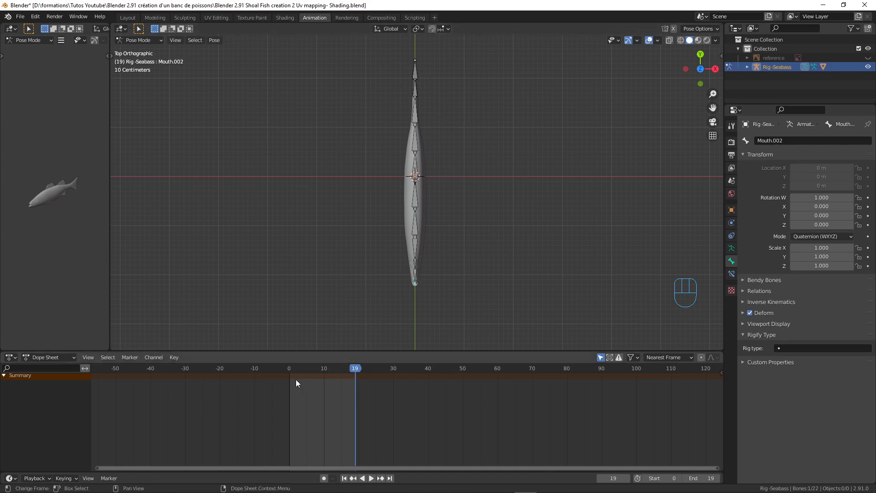
Step: Play the frame range from 0 to 19, stop the playback and return to frame 0
click(371, 477)
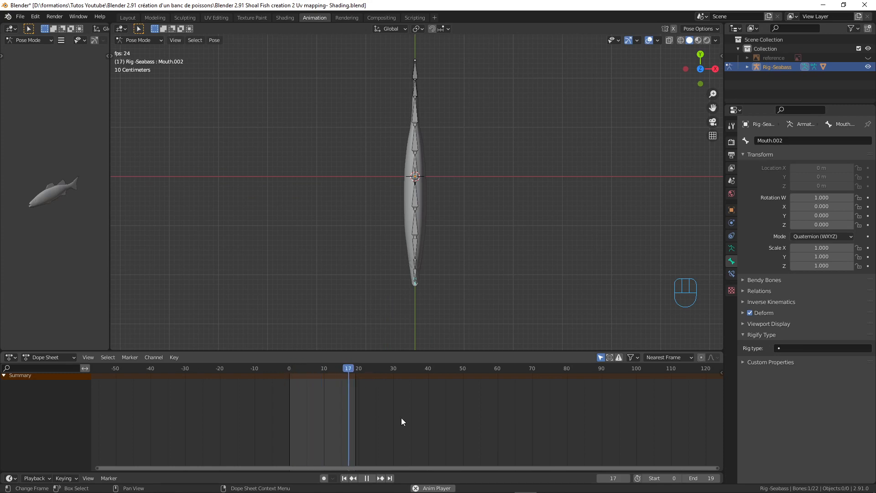
click(368, 478)
drag(316, 368, 289, 368)
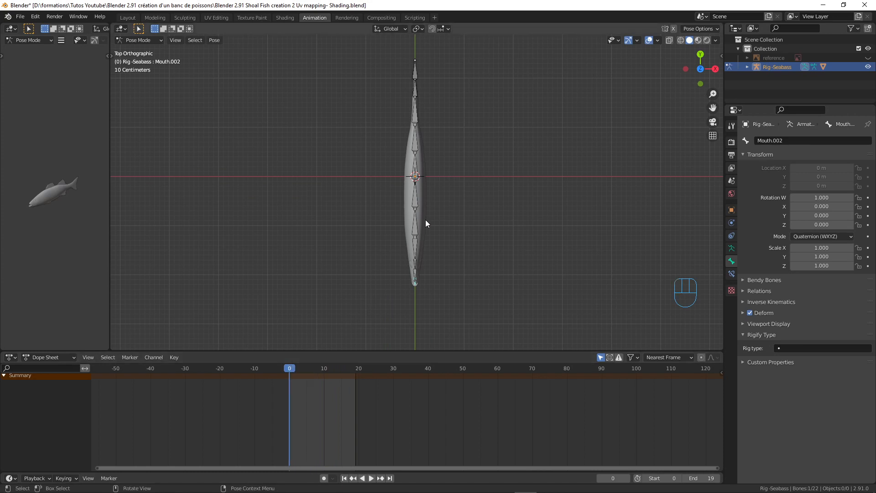
Step: Rotate the spine1 bone by 7° in the top view
scroll(432, 233, up, 2)
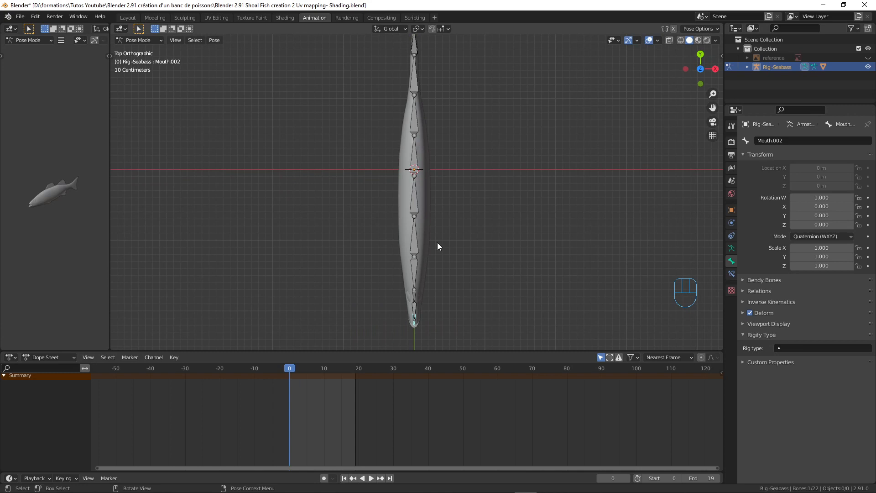
scroll(439, 235, down, 1)
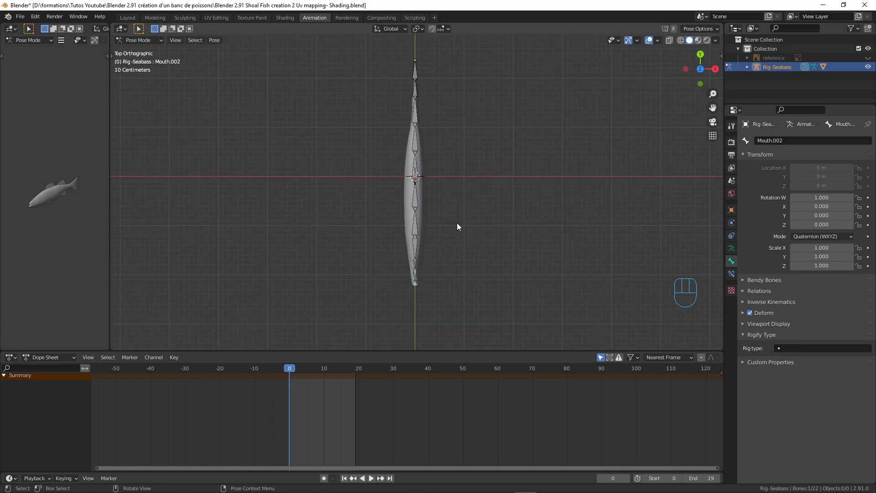
scroll(457, 227, up, 1)
click(414, 235)
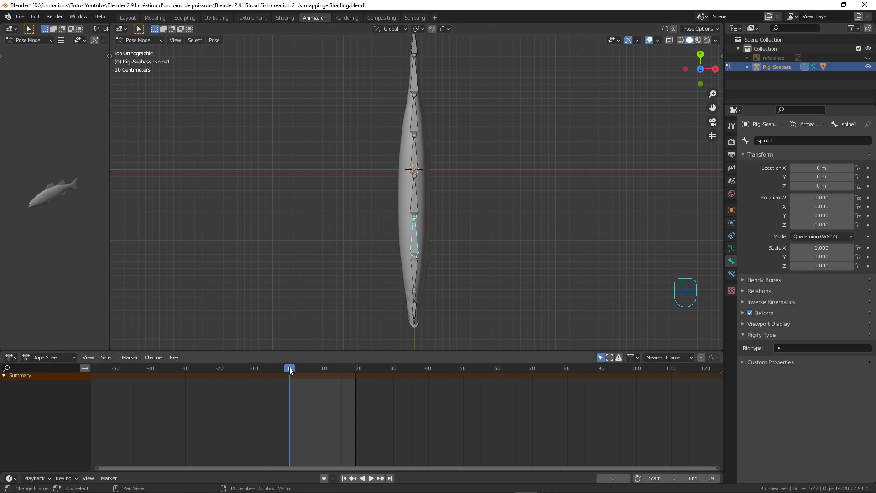
key(r)
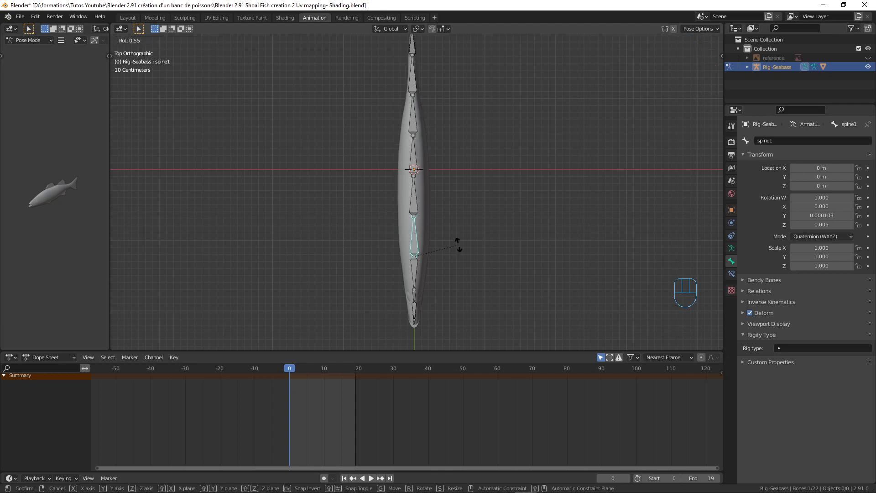
text(7)
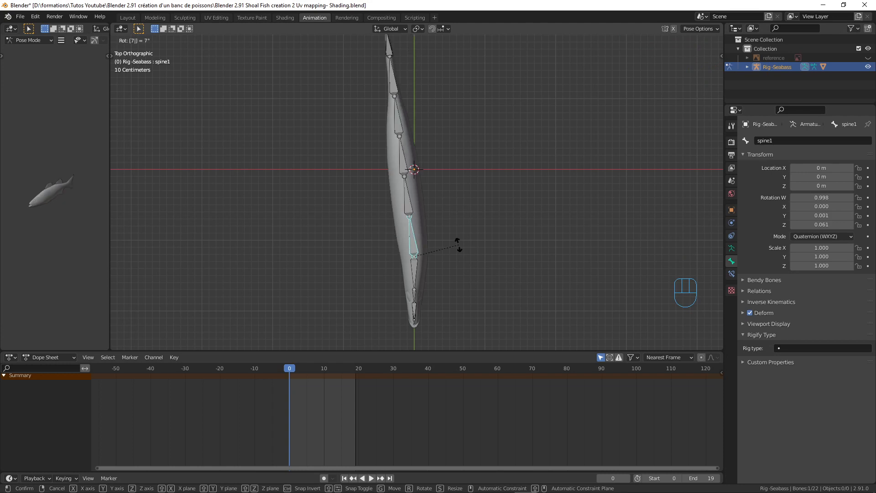
key(Return)
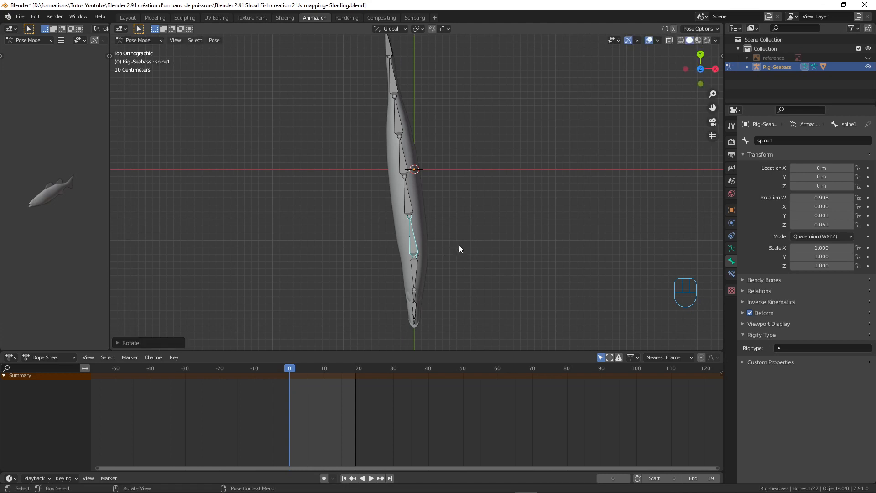
Step: Repeat the 7° rotation on the bones spine1.001, spine1.002, spine1.003 and spine1.004 in turn
click(407, 197)
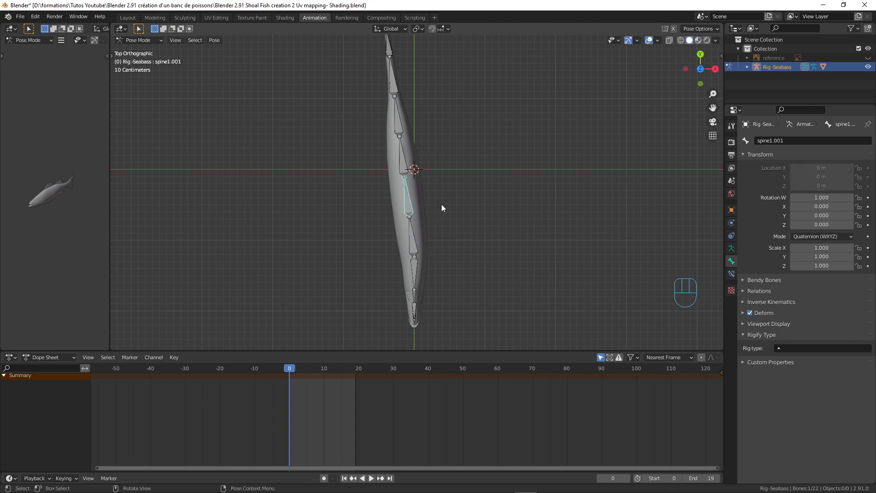
shift+middle_drag(442, 204, 489, 238)
key(shift)
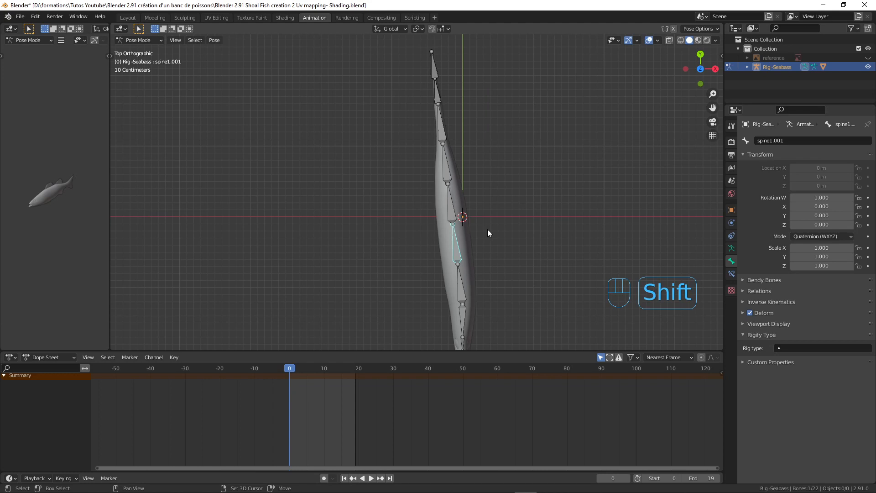
key(shift+r)
click(441, 204)
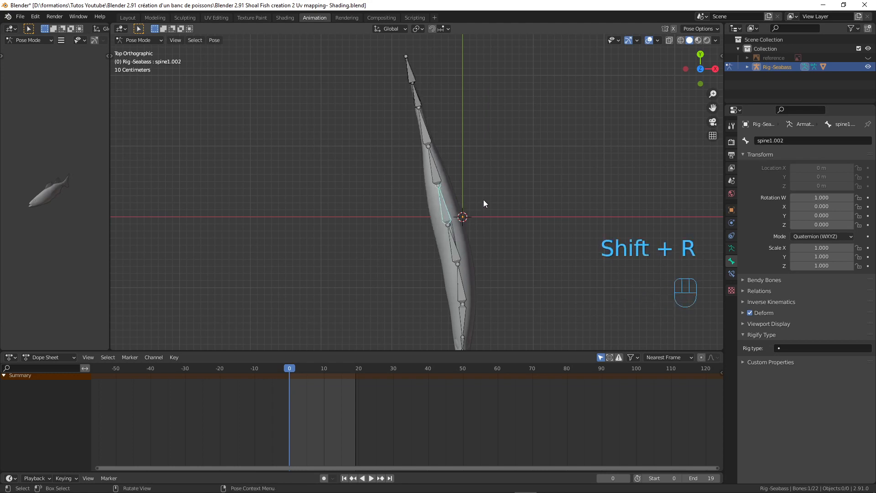
key(shift+r)
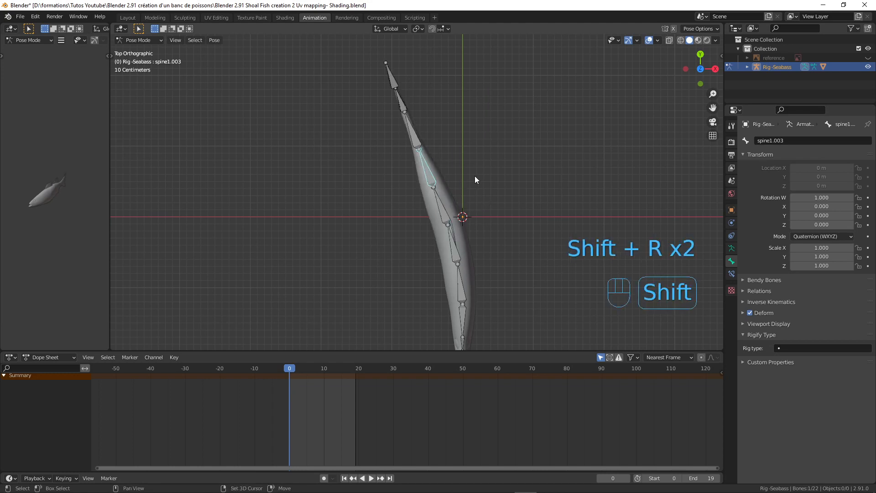
key(shift+r)
click(402, 140)
click(405, 135)
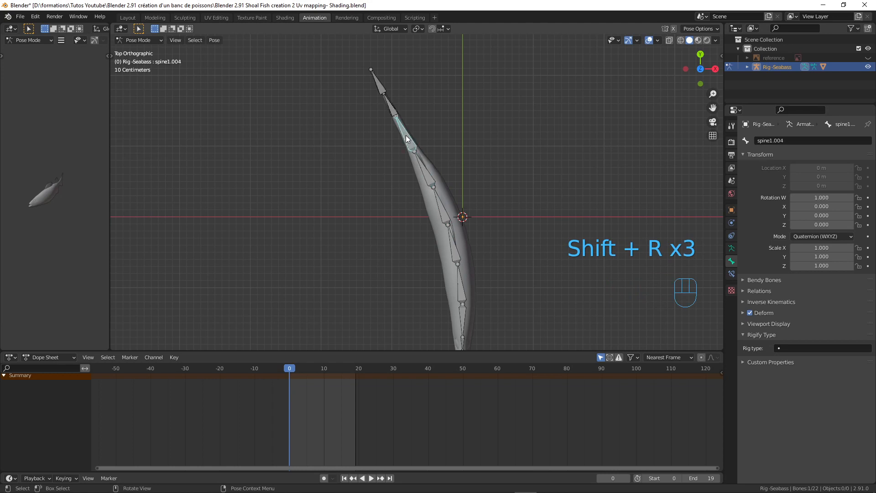
key(shift+r)
Step: Repeat the same rotation on the tail bones Tail H, Tail H.001, Tail L and Tail L.001
shift+middle_drag(447, 145, 481, 191)
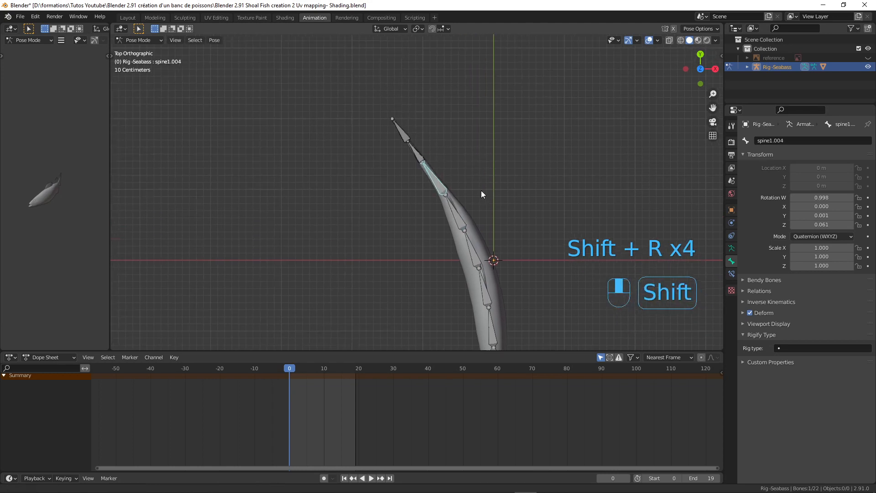
scroll(460, 175, up, 4)
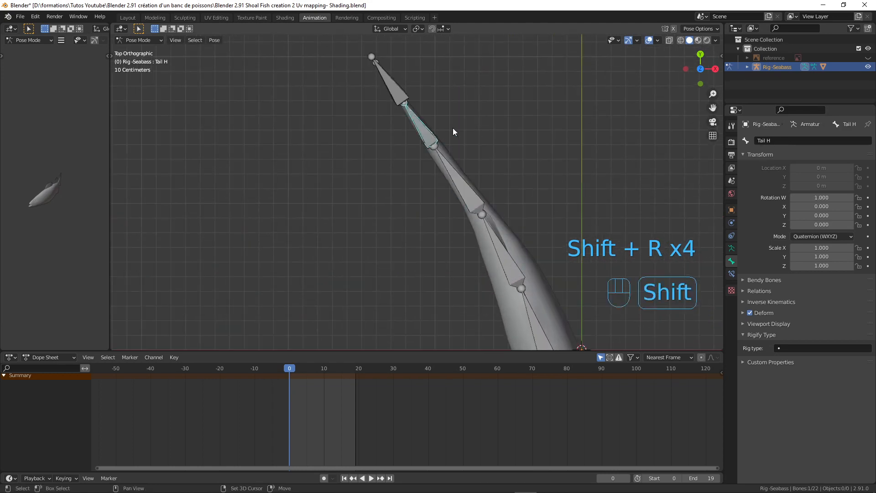
click(395, 96)
key(shift+r)
key(shift+r)
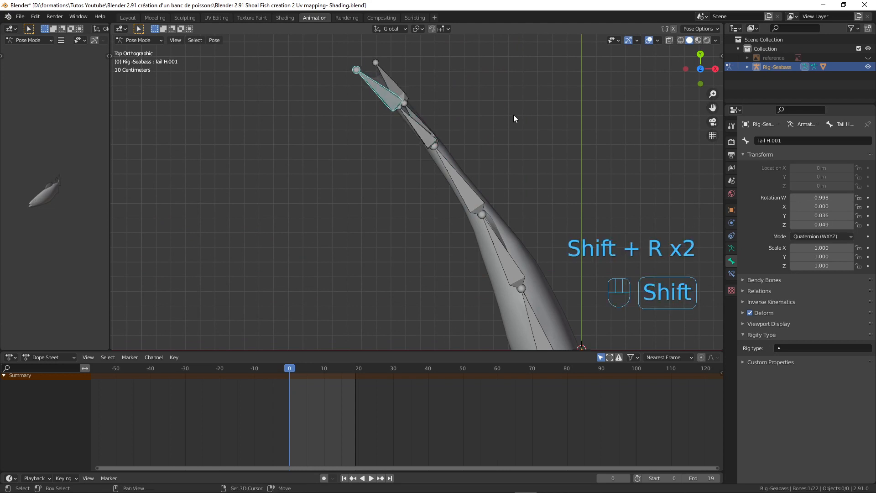
click(417, 116)
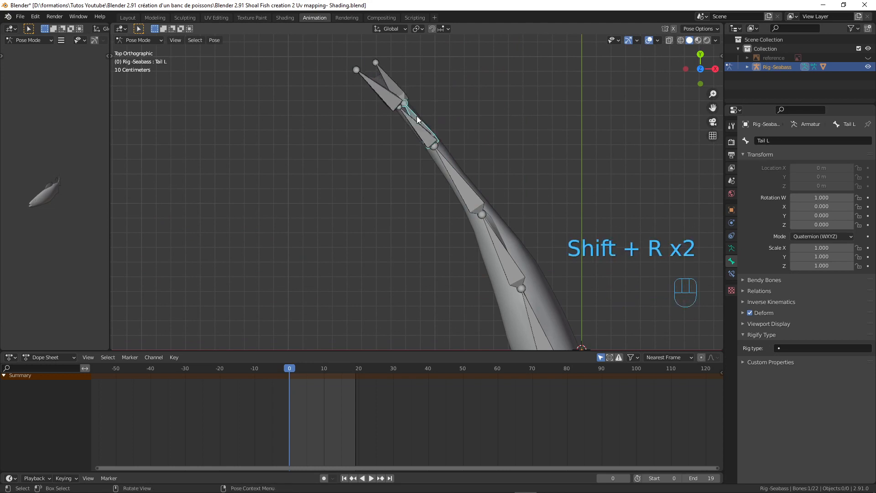
key(shift+r)
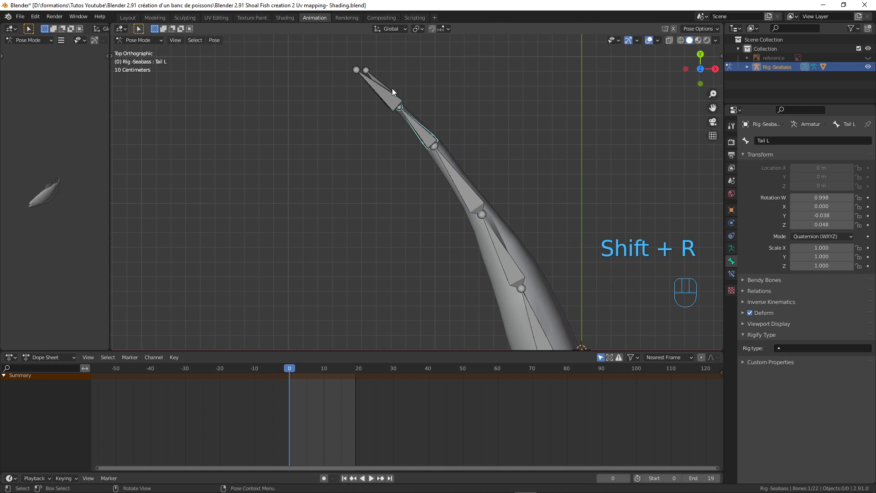
shift+click(372, 76)
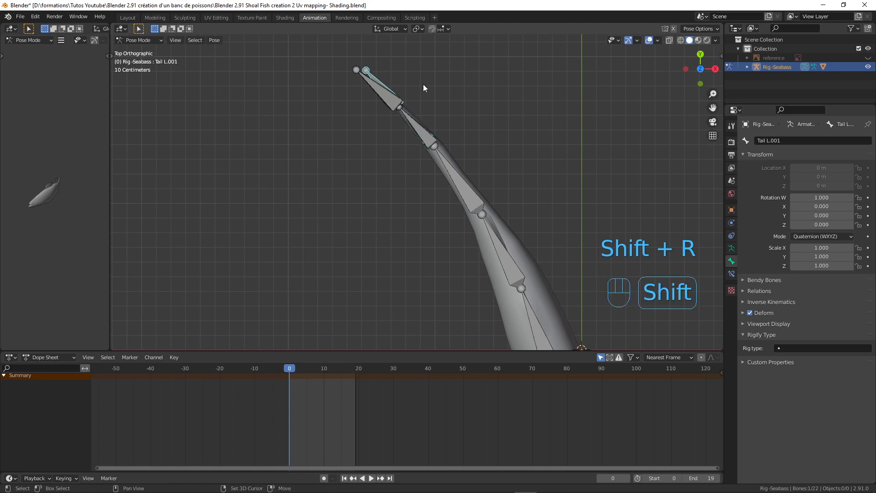
key(shift+r)
Step: Select all visible bones of the curved fish and insert Rotation keyframes at frame 0
scroll(479, 224, down, 7)
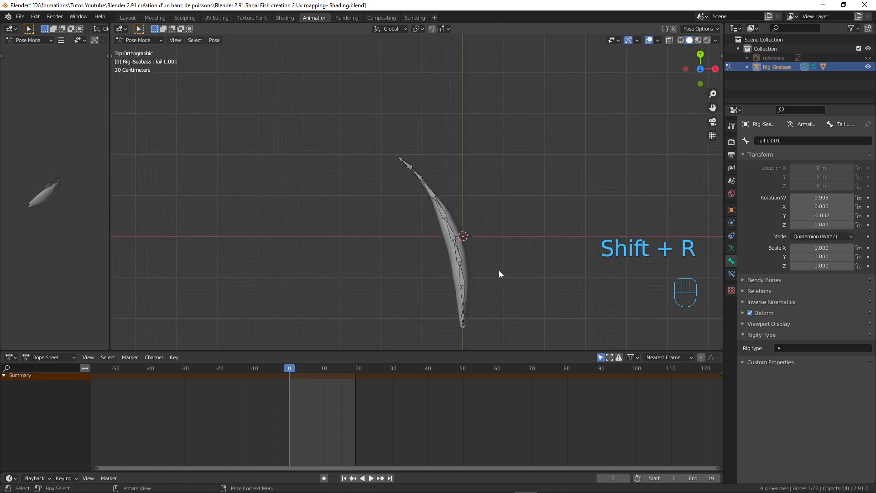
shift+middle_drag(487, 280, 469, 240)
scroll(466, 233, up, 2)
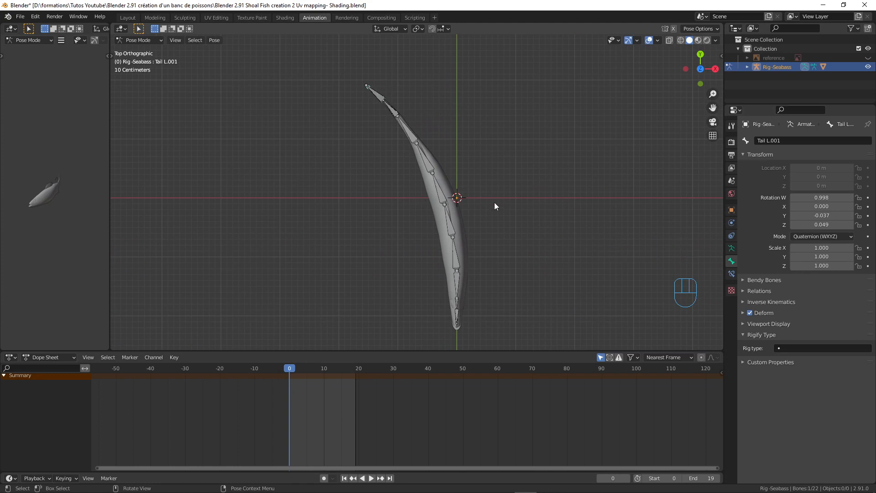
key(a)
key(a)
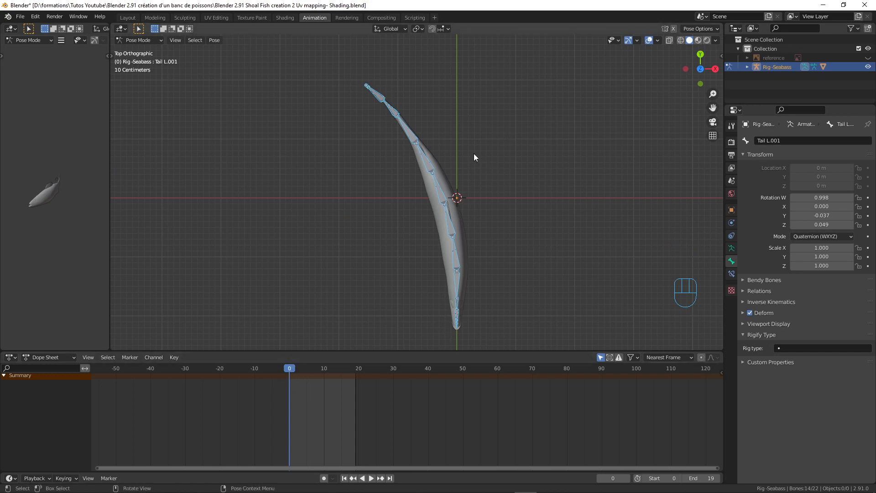
key(i)
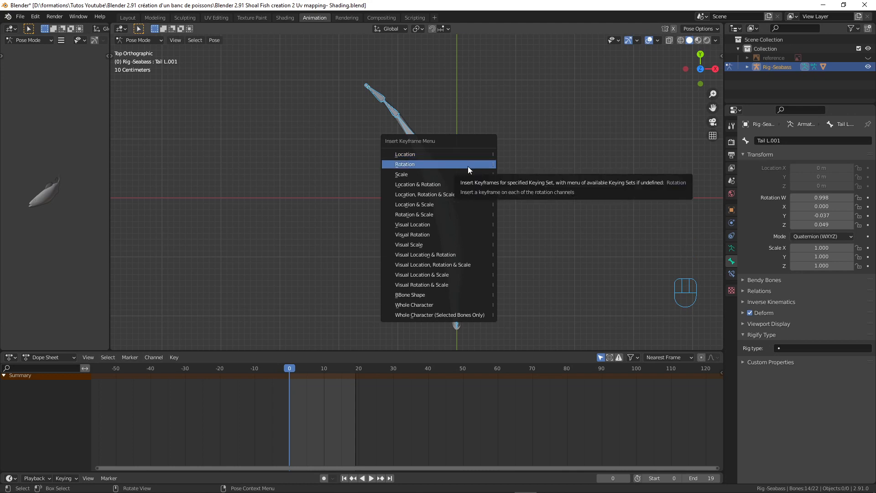
click(467, 166)
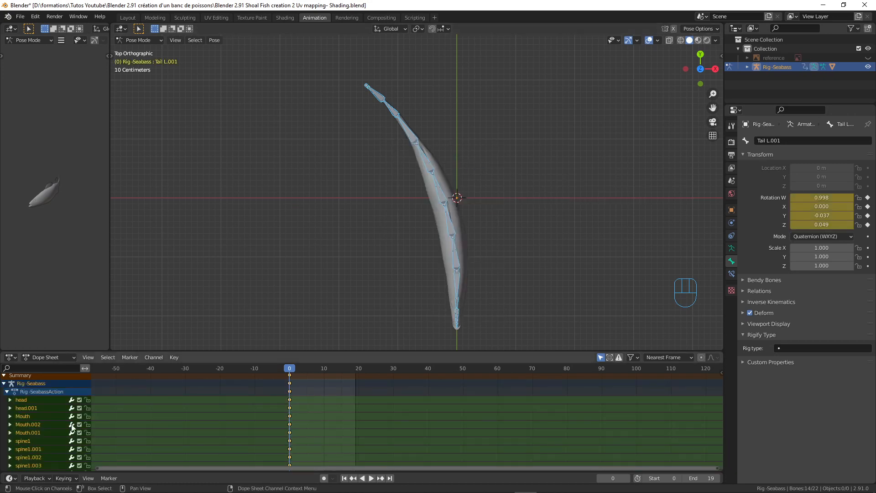
Step: Look through the keyed bone channels, then scrub to frame 10 and return to frame 0
scroll(38, 410, down, 2)
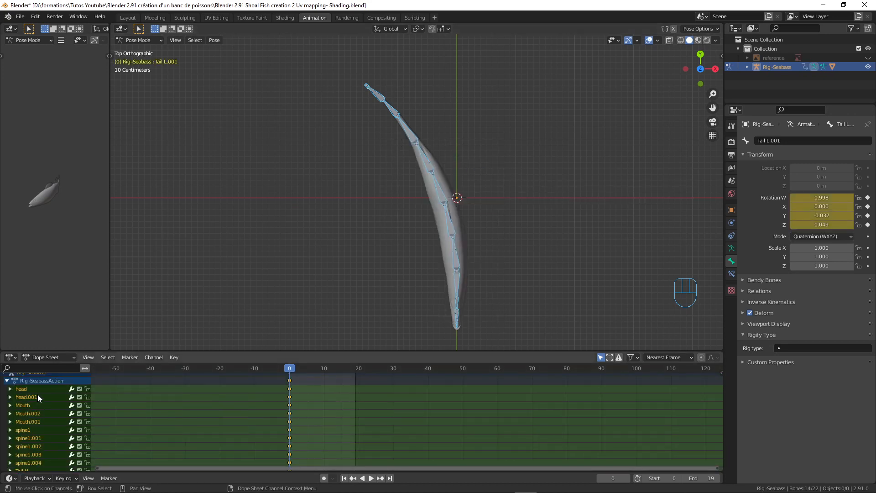
scroll(37, 440, down, 5)
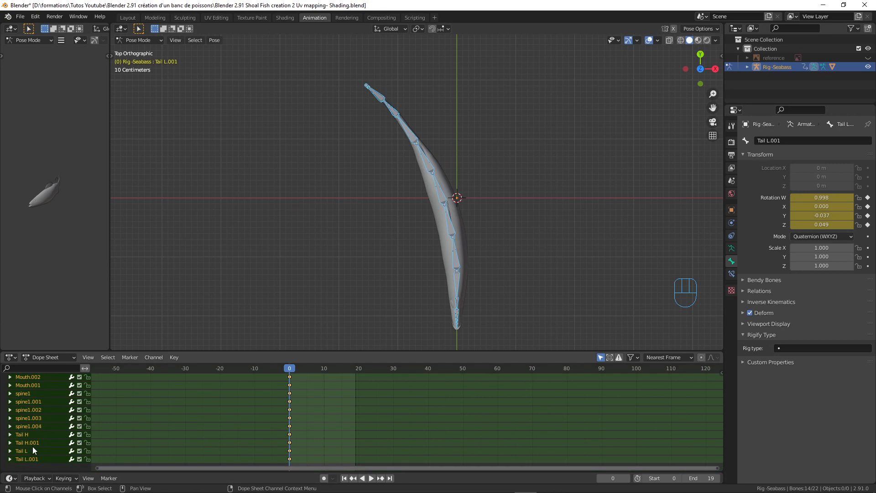
scroll(233, 431, up, 2)
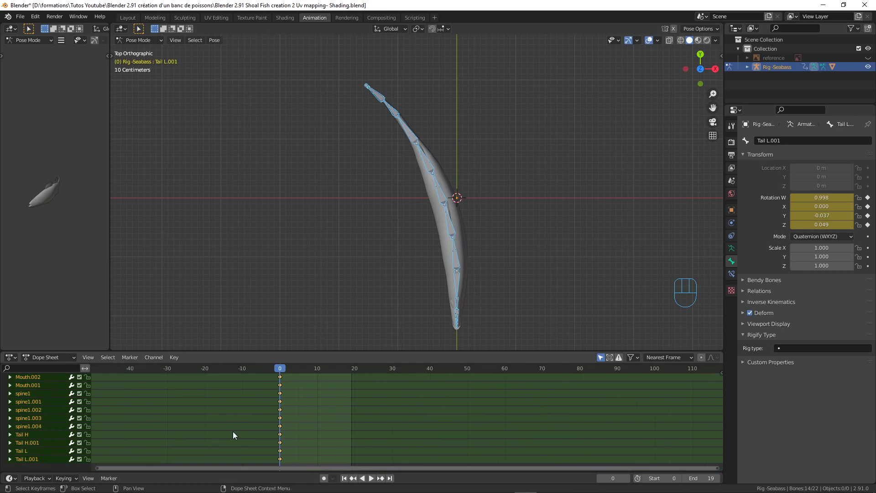
scroll(63, 401, up, 5)
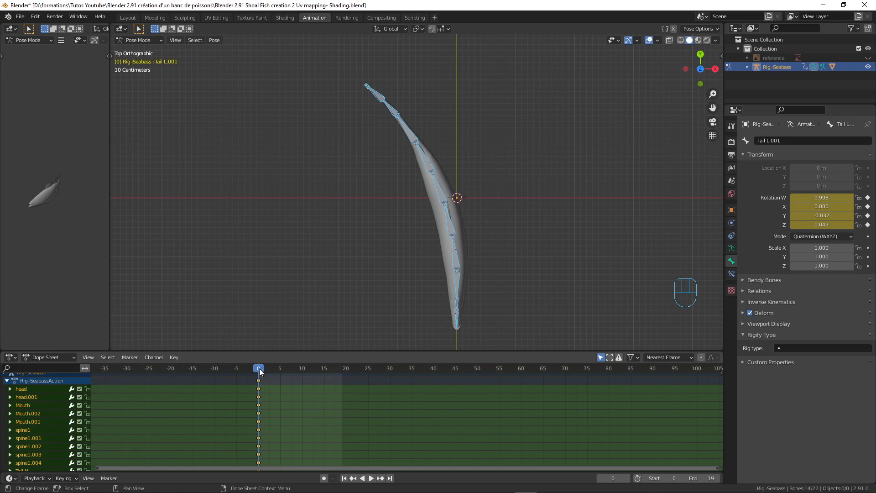
drag(260, 370, 303, 367)
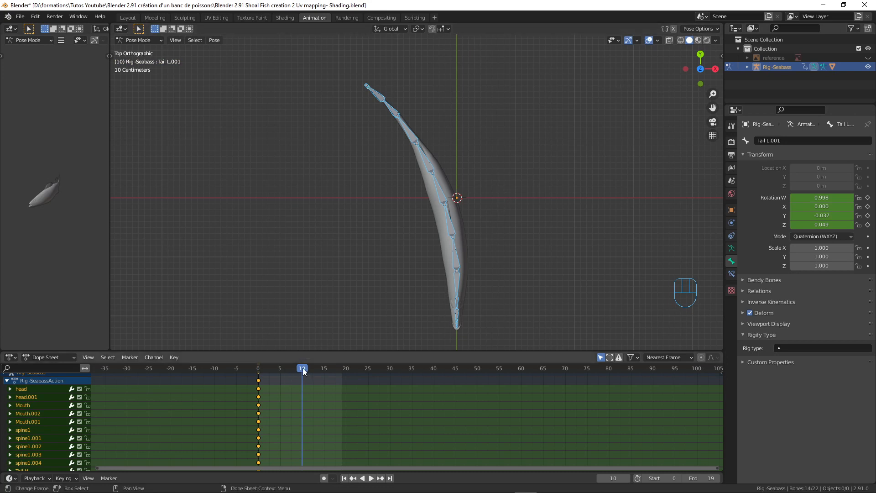
drag(303, 368, 262, 369)
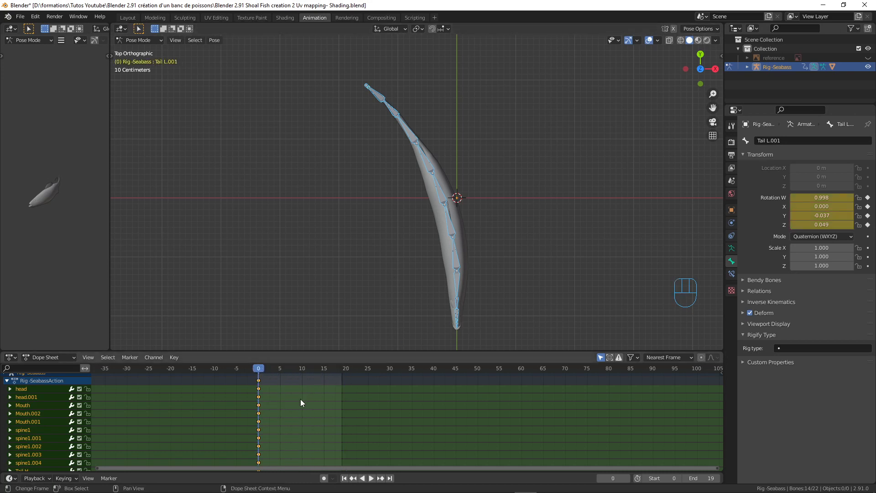
scroll(300, 399, down, 1)
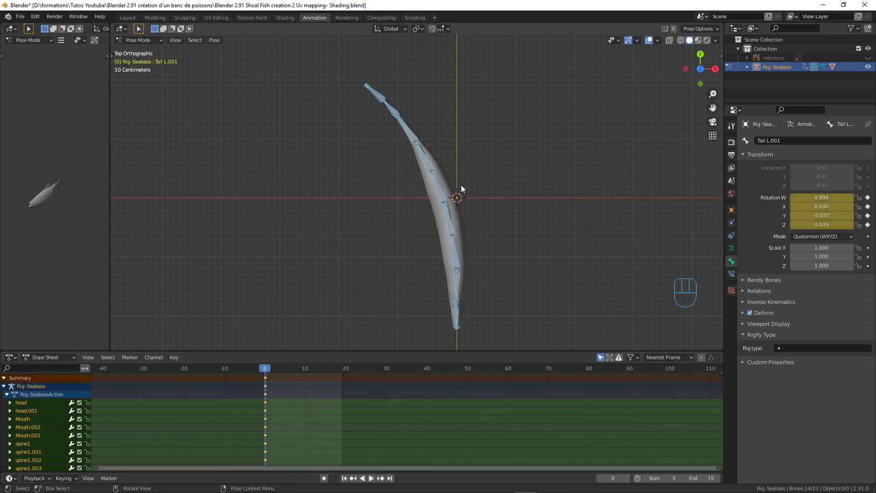
Step: Copy the pose of all selected bones at frame 0 and paste it flipped at frame 10
key(ctrl+c)
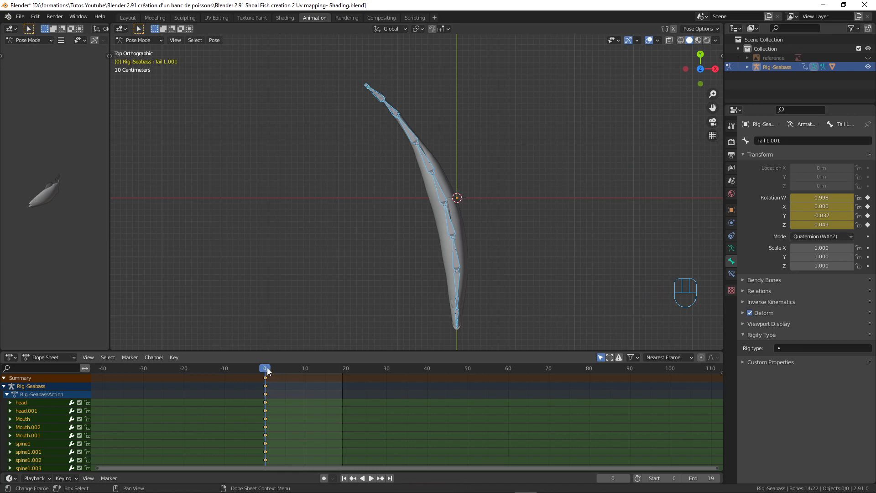
drag(265, 369, 306, 369)
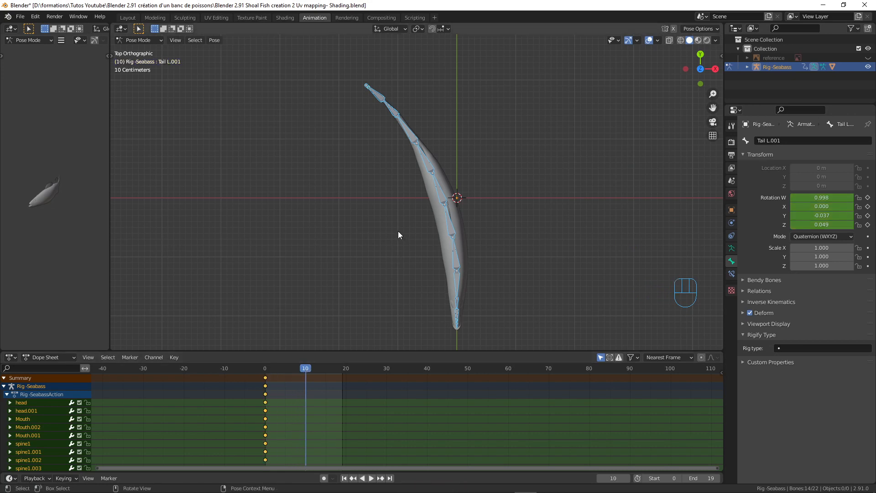
key(ctrl+shift)
key(ctrl+shift+v)
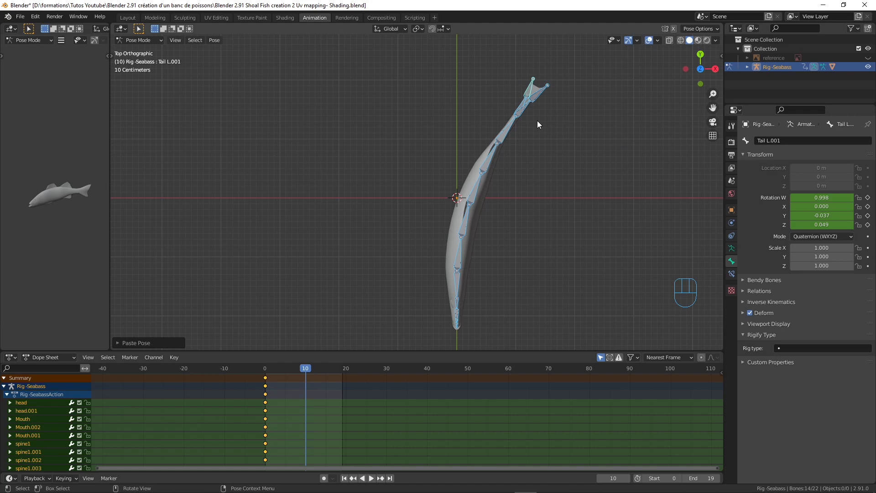
Step: Insert Rotation keyframes for the flipped pose at frame 10 and scrub back to frame 3 to check the motion
key(i)
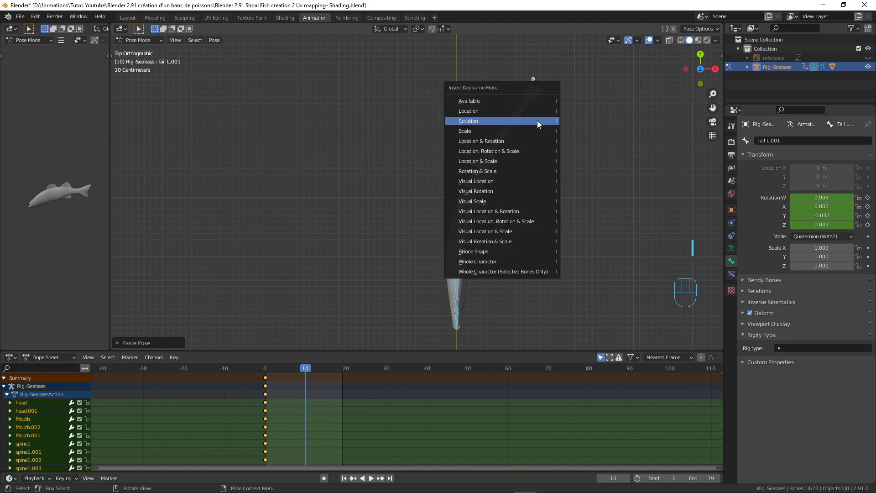
click(538, 120)
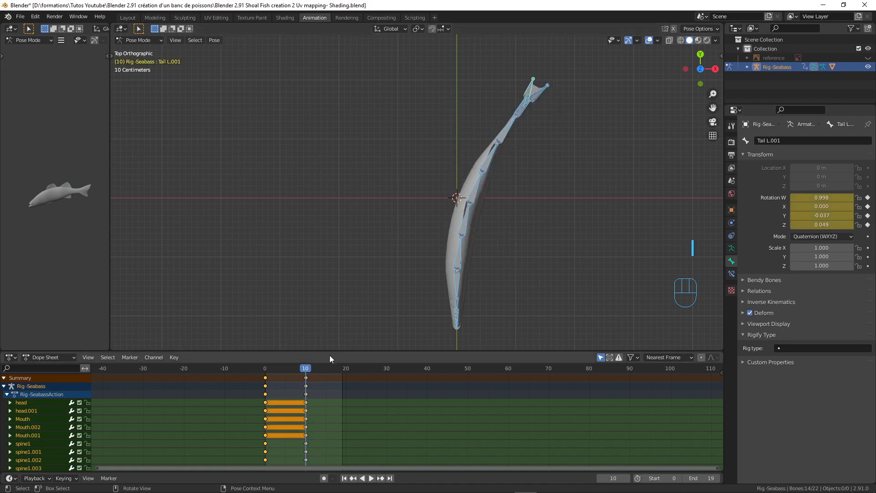
drag(306, 367, 277, 373)
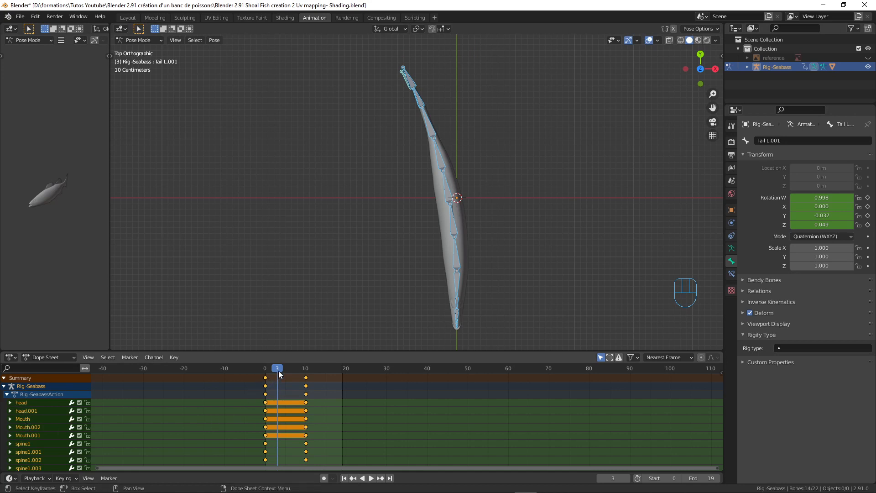
Step: Compare the body poses at frames 0 and 10 and look through the keyed bone channels
drag(278, 371, 304, 371)
scroll(325, 417, down, 2)
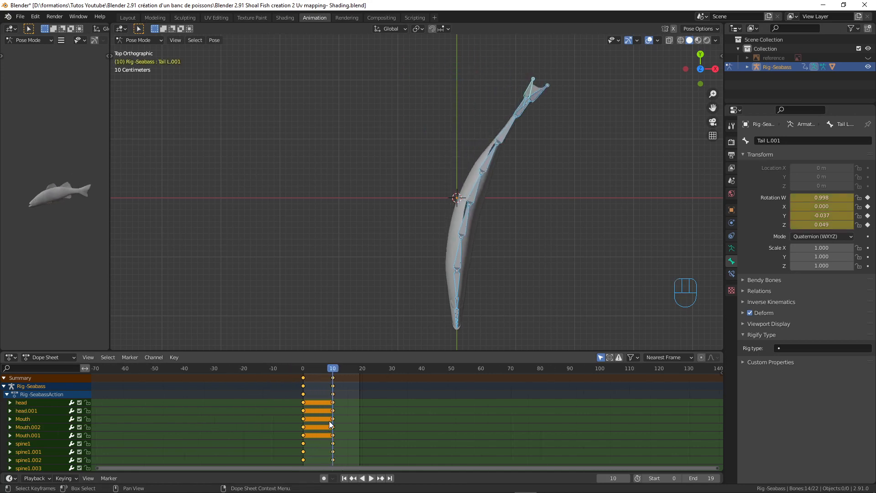
middle_drag(325, 433, 313, 391)
scroll(317, 397, down, 3)
middle_drag(344, 434, 337, 399)
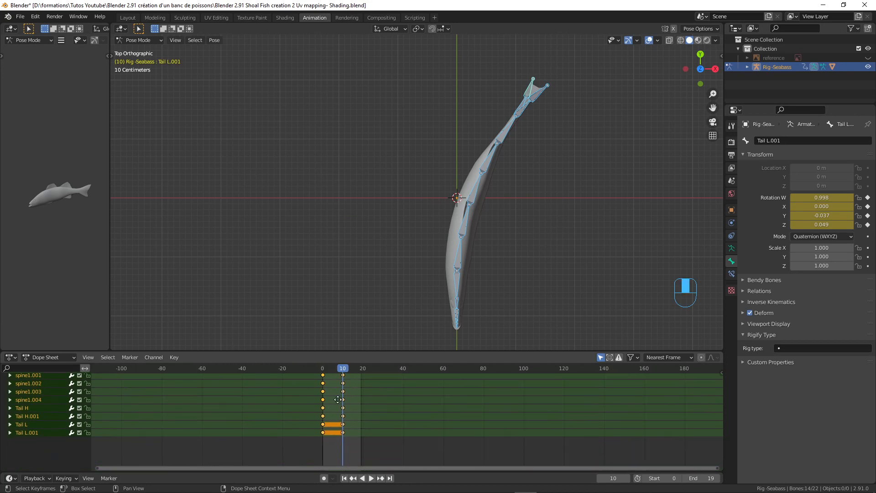
middle_drag(338, 399, 338, 420)
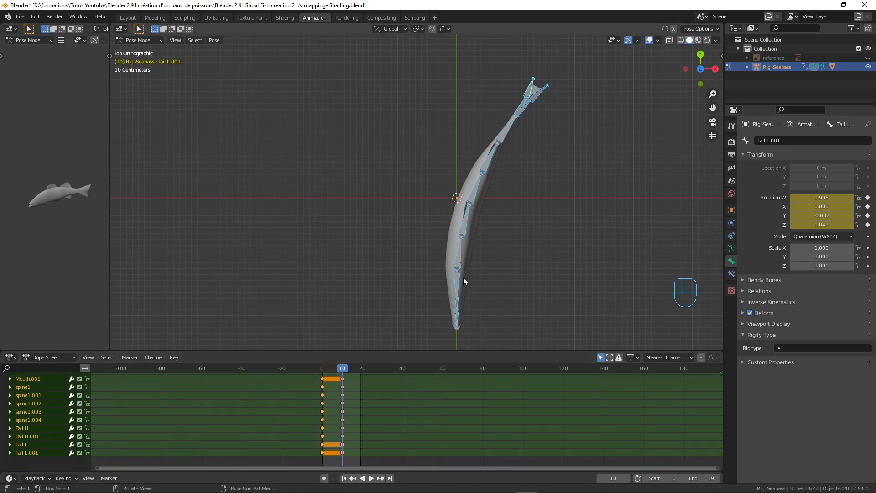
scroll(516, 192, down, 4)
scroll(497, 205, up, 4)
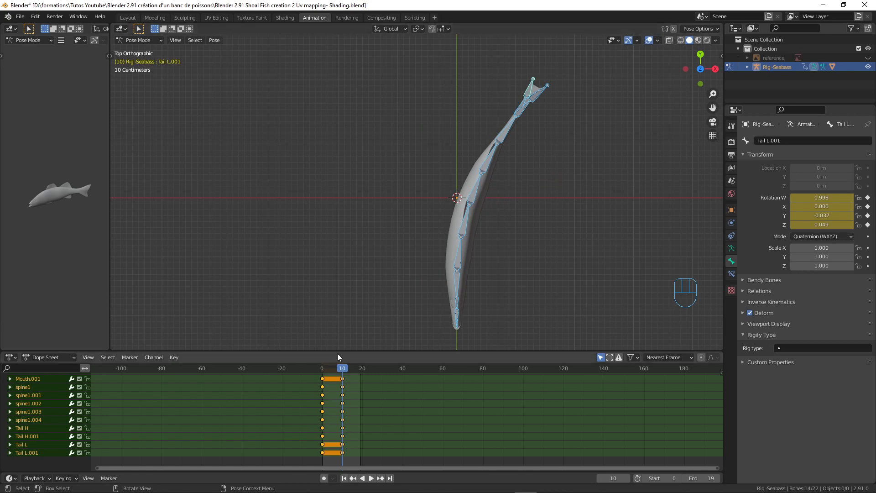
click(323, 369)
key(space)
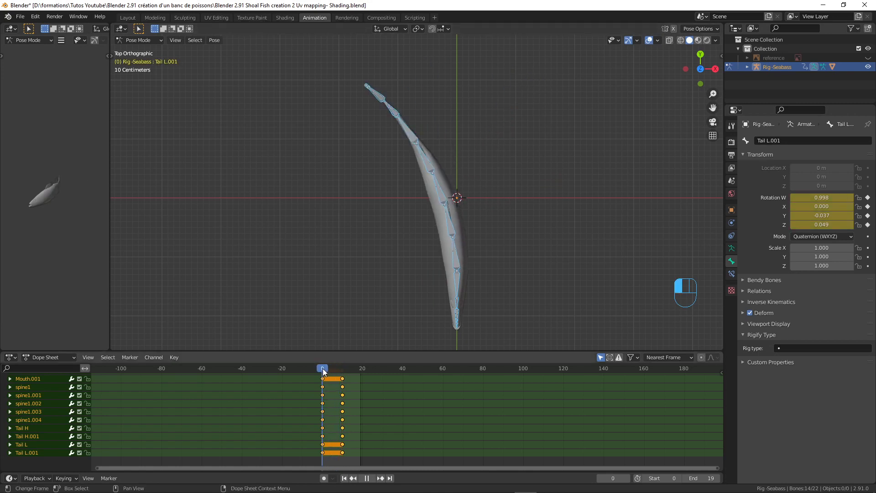
drag(322, 369, 344, 369)
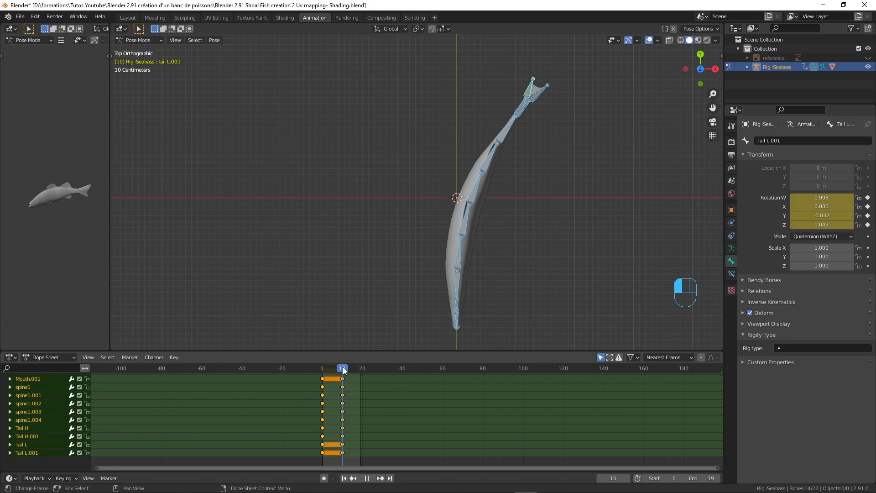
Step: At frame 10, rotate the Tail L and Tail L.001 bones clockwise to line up with the other tail-fin bones in top view
scroll(548, 135, up, 2)
shift+middle_drag(562, 113, 507, 245)
scroll(591, 191, up, 4)
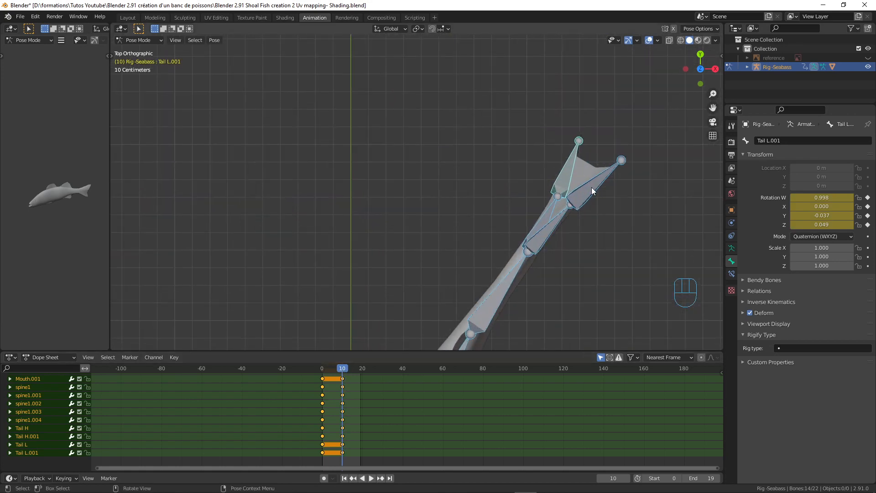
click(547, 212)
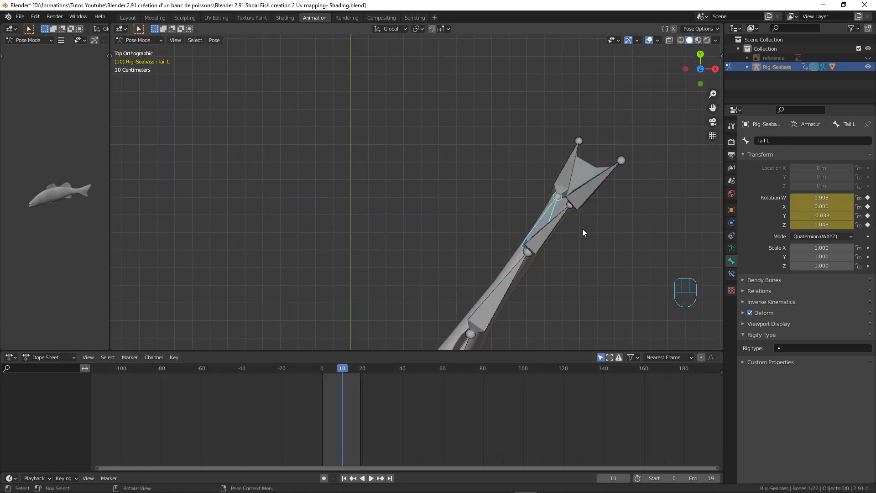
key(r)
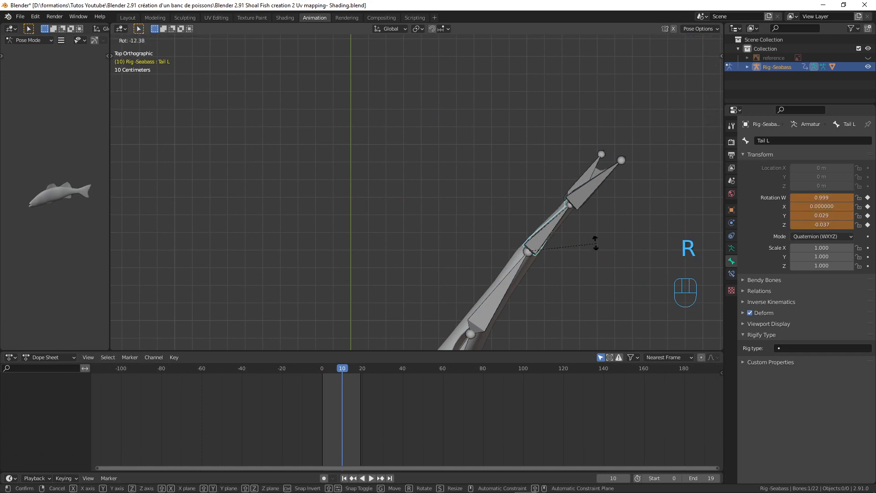
click(596, 245)
click(590, 170)
key(r)
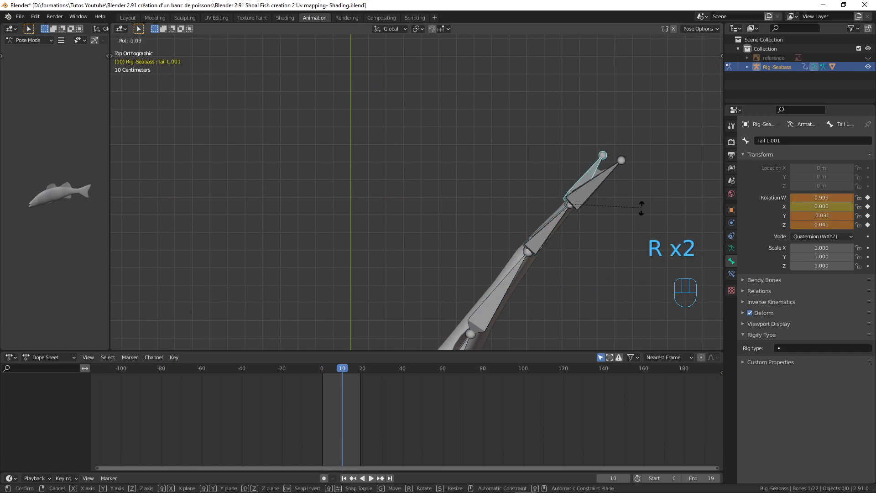
click(640, 227)
Step: Select both Tail L and Tail L.001 and insert Rotation keyframes for them at frame 10
middle_drag(640, 226, 549, 190)
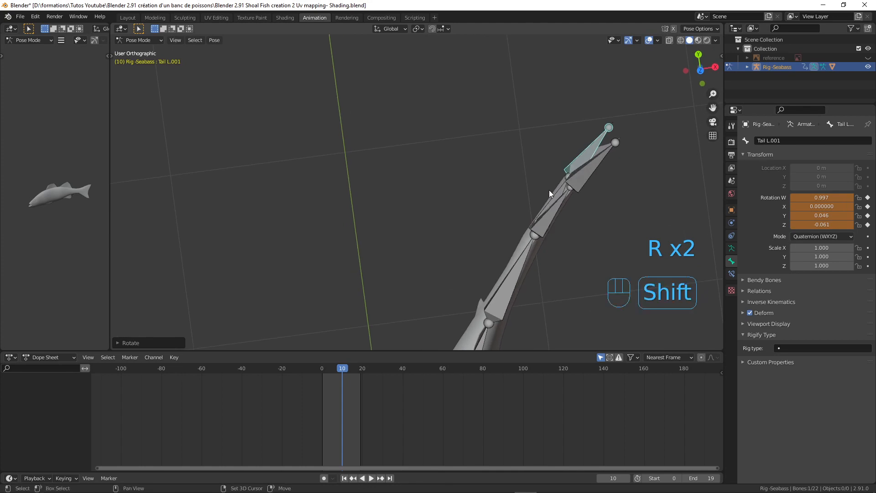
shift+click(560, 188)
key(i)
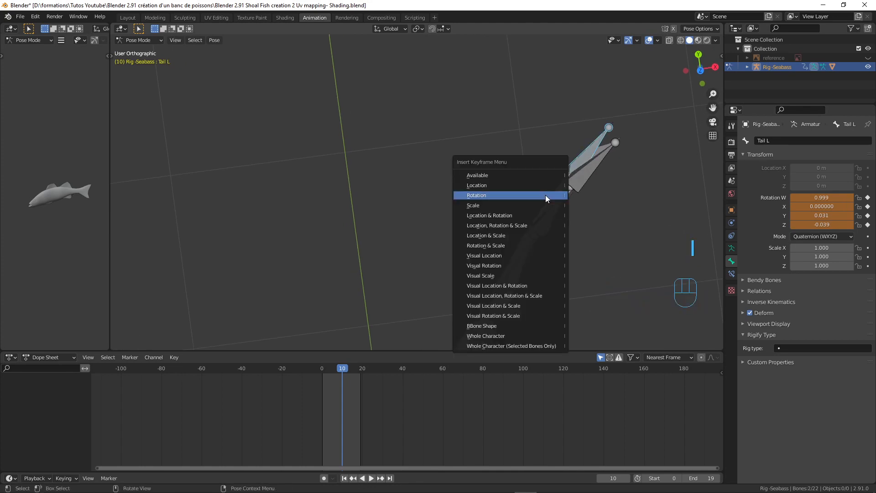
click(546, 196)
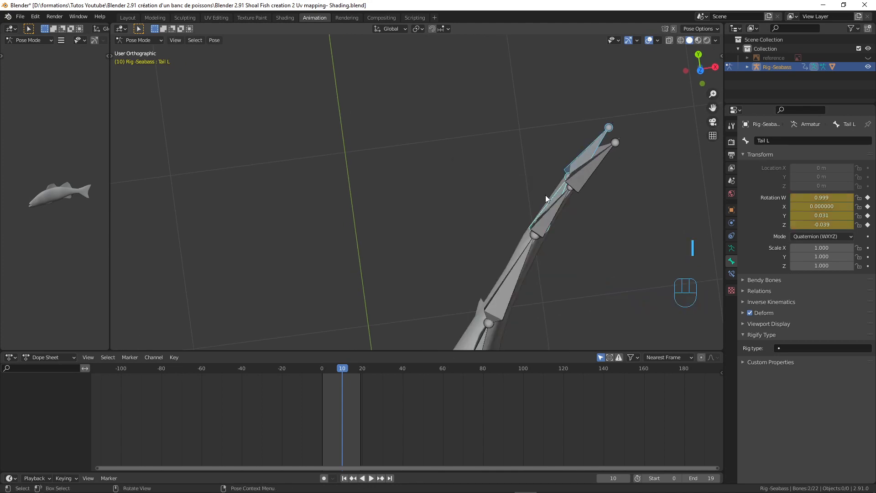
scroll(332, 401, down, 4)
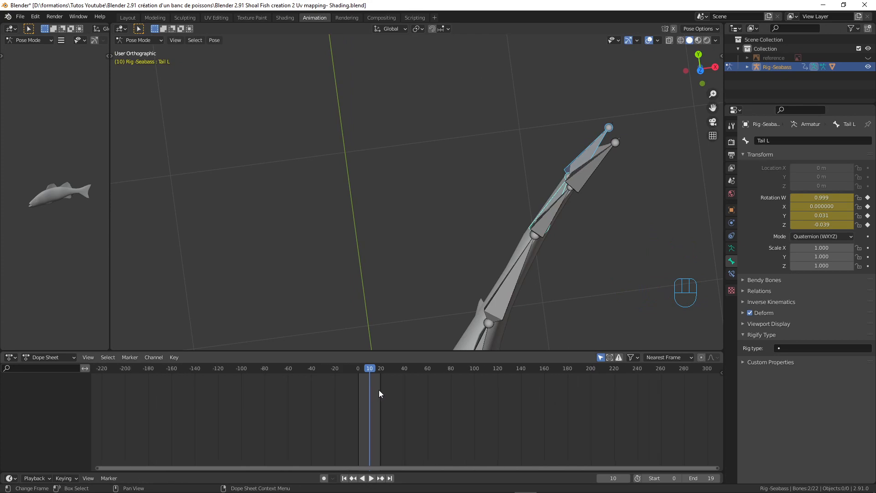
middle_drag(379, 392, 356, 434)
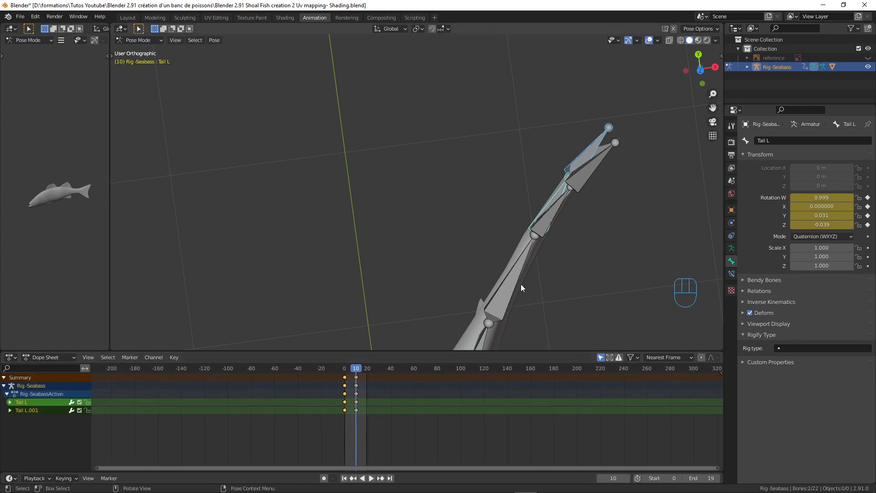
Step: Select all visible bones of the fish rig and copy their pose at frame 0
key(a)
key(a)
key(a)
scroll(545, 272, down, 5)
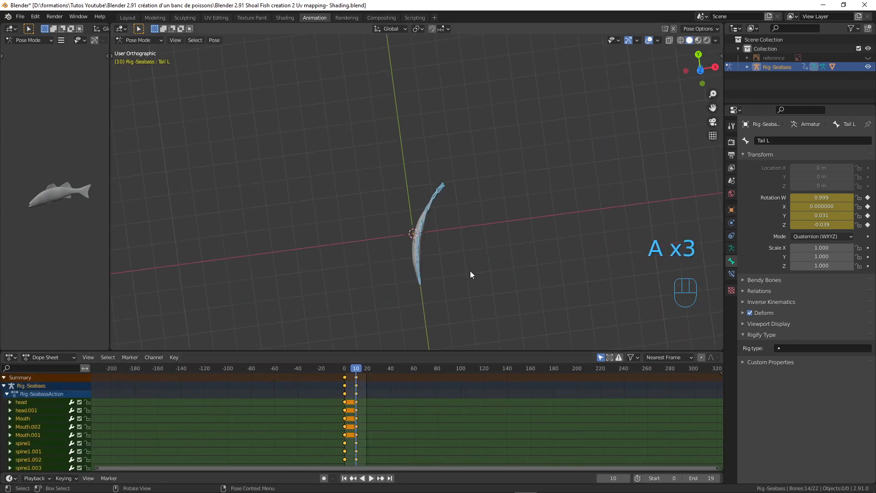
key(KP_7)
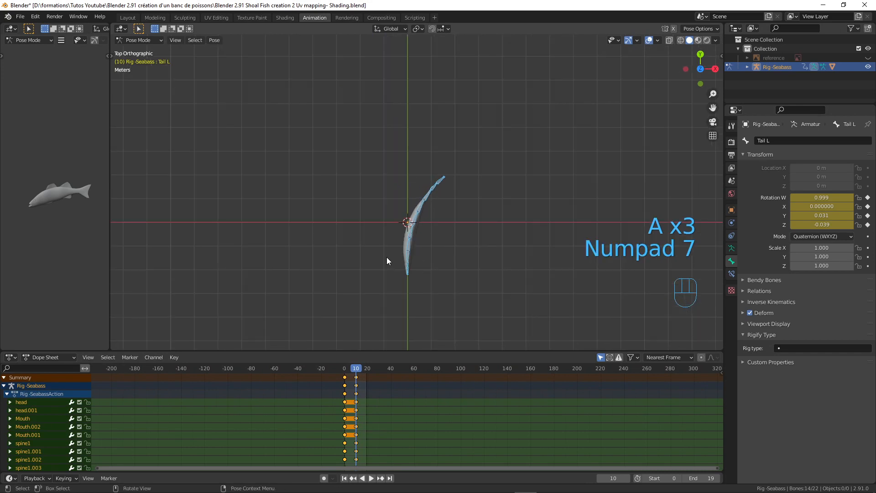
scroll(390, 338, up, 4)
shift+middle_drag(409, 298, 407, 249)
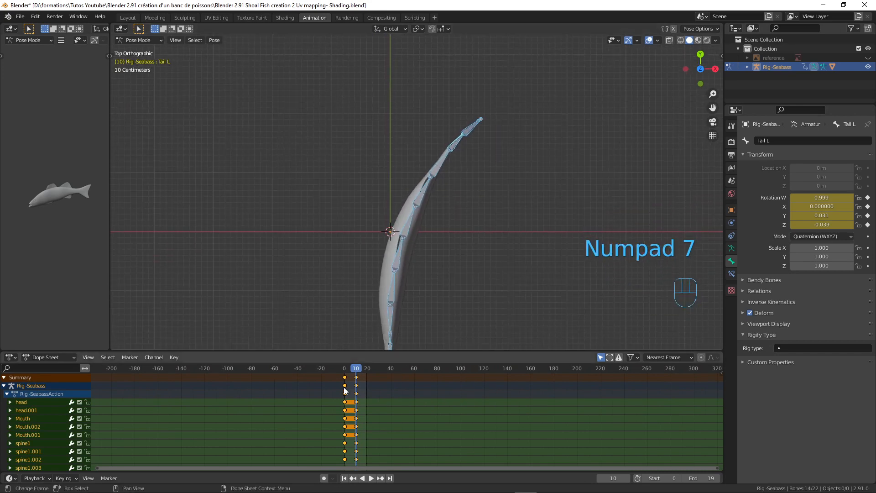
click(349, 369)
mouse_move(349, 369)
mouse_down()
mouse_move(368, 369)
mouse_move(344, 371)
mouse_up()
middle_drag(404, 269, 465, 186)
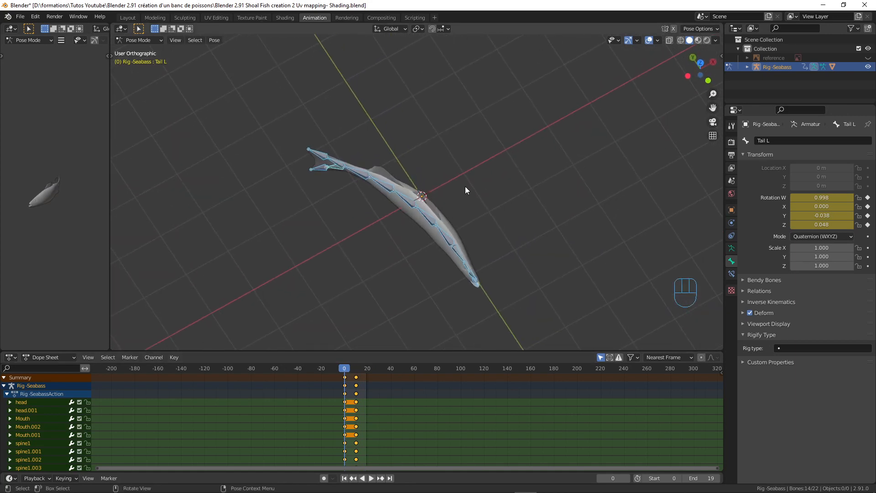
key(KP_7)
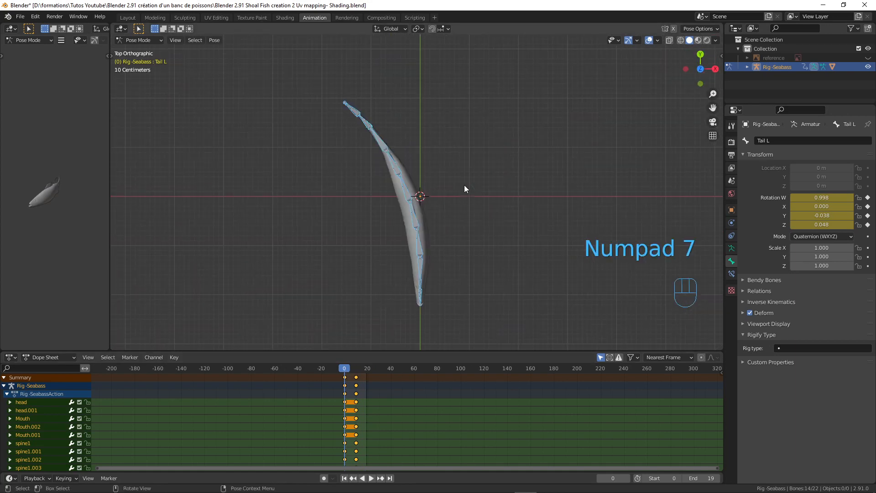
key(ctrl+c)
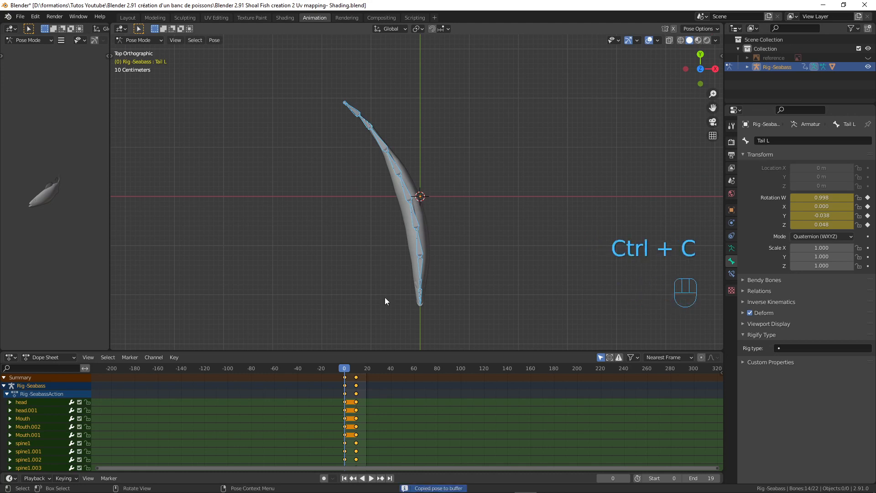
Step: Paste the copied pose at frame 20 and insert Rotation keyframes for all selected bones
click(367, 368)
scroll(351, 401, up, 6)
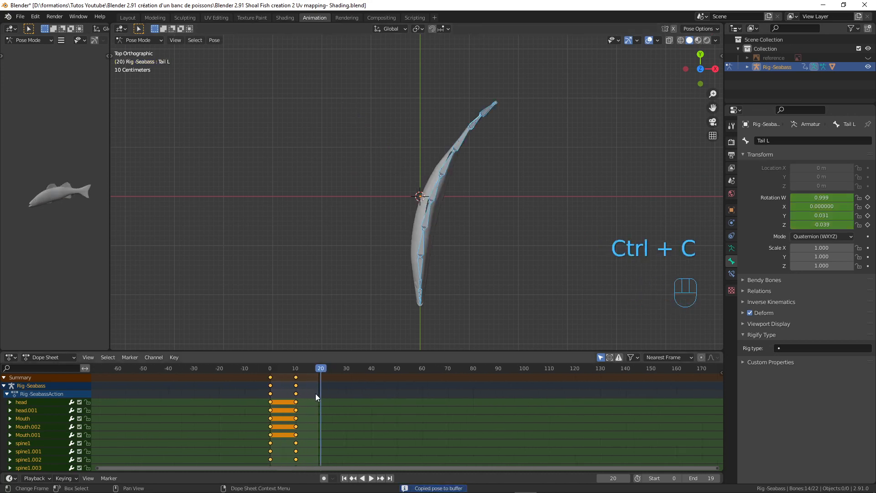
key(ctrl)
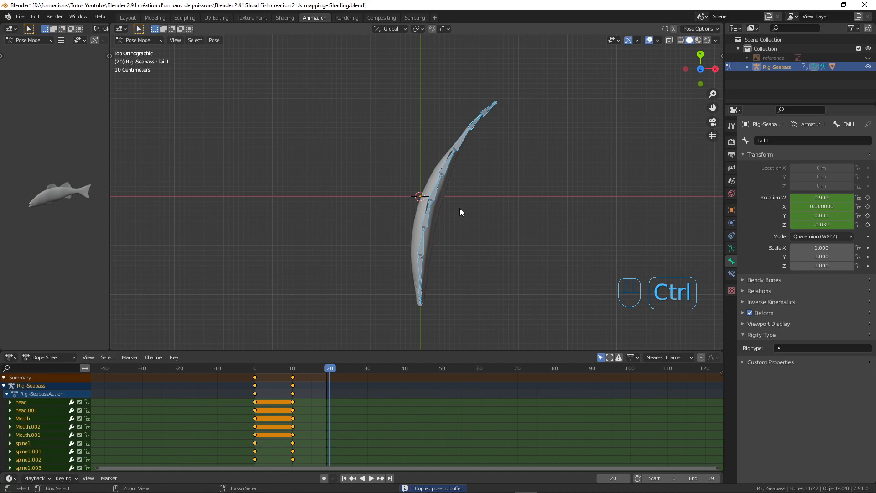
key(ctrl+v)
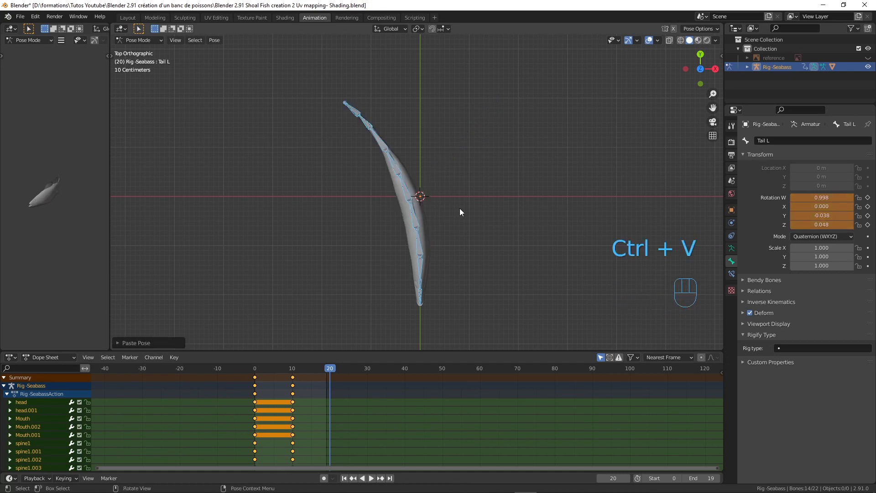
key(i)
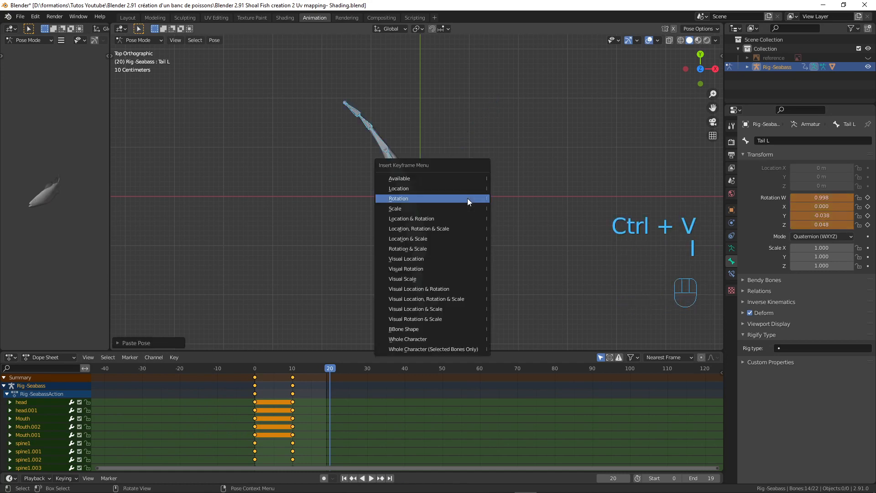
click(467, 198)
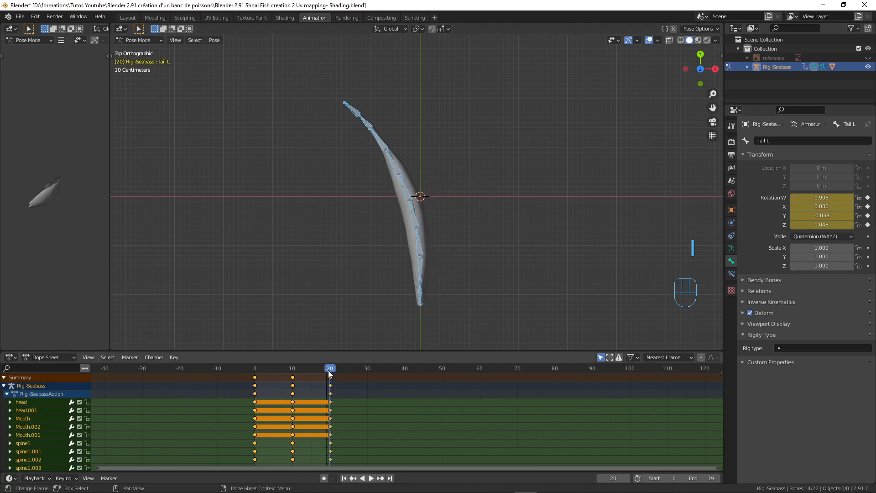
Step: Scrub back through the frames and play the swim cycle, examining the motion from above and at an angle
drag(328, 368, 283, 373)
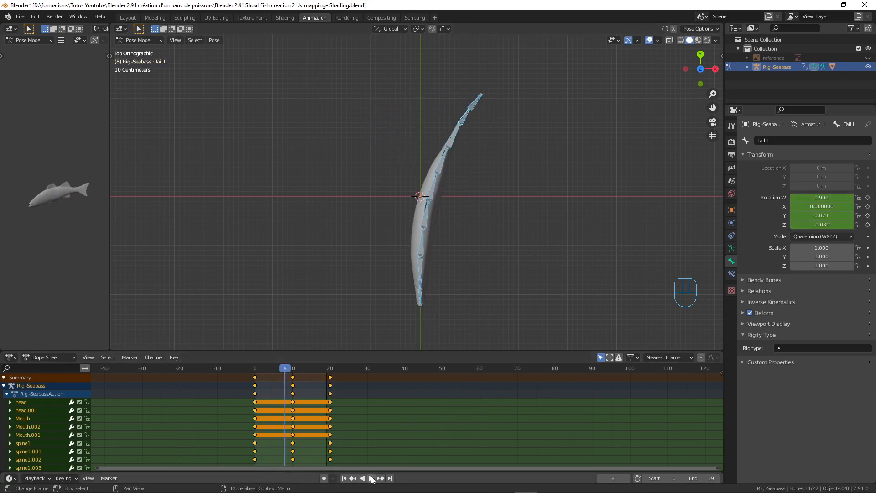
key(space)
scroll(489, 248, down, 5)
scroll(479, 249, up, 5)
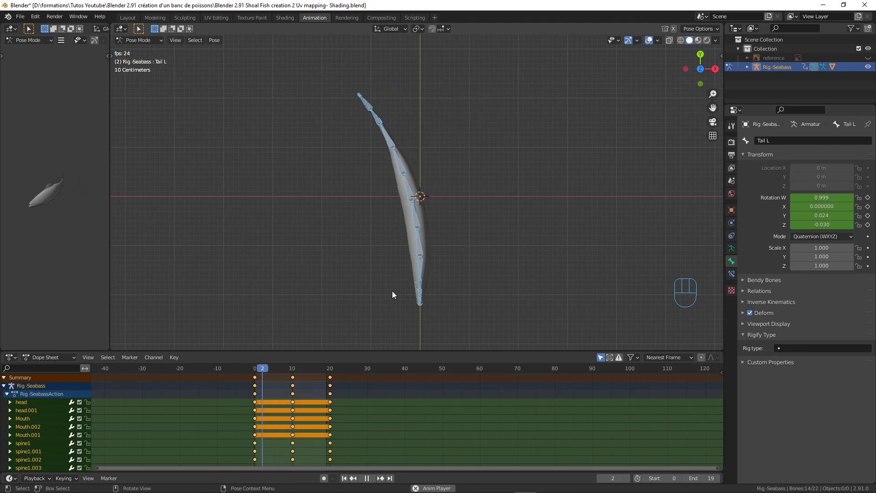
middle_drag(419, 268, 513, 245)
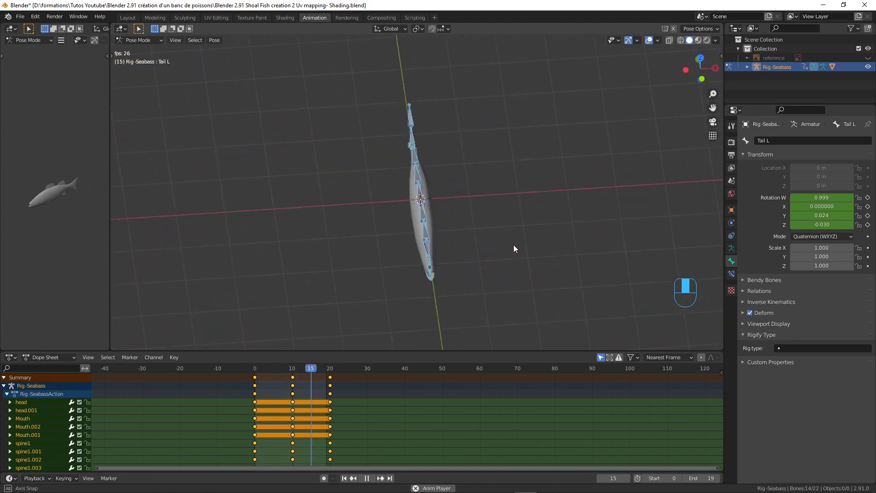
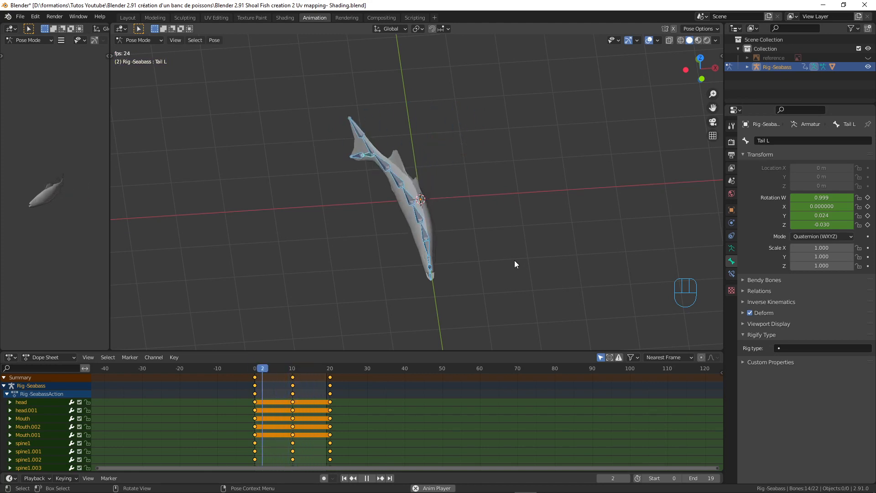
Step: Pause the animation playback, select the spine1 bone and view the bent fish rig from above
click(366, 478)
middle_drag(505, 288, 413, 260)
click(418, 256)
middle_drag(493, 276, 352, 233)
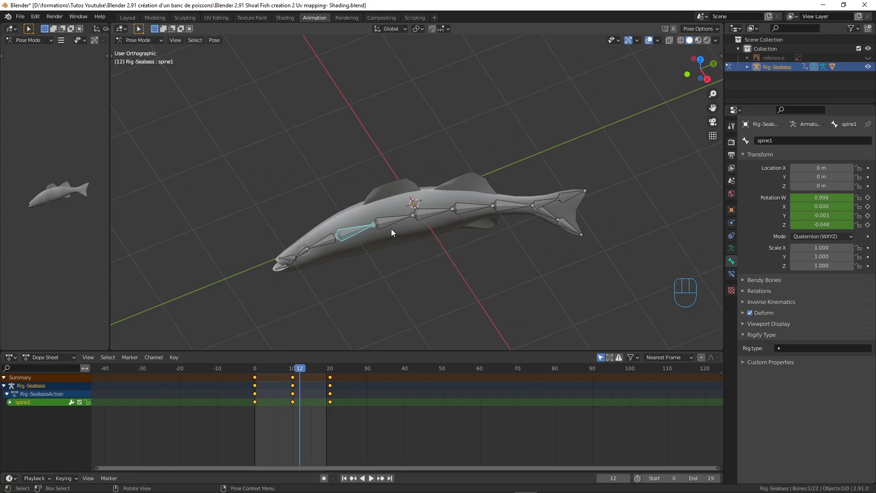
middle_drag(390, 233, 393, 270)
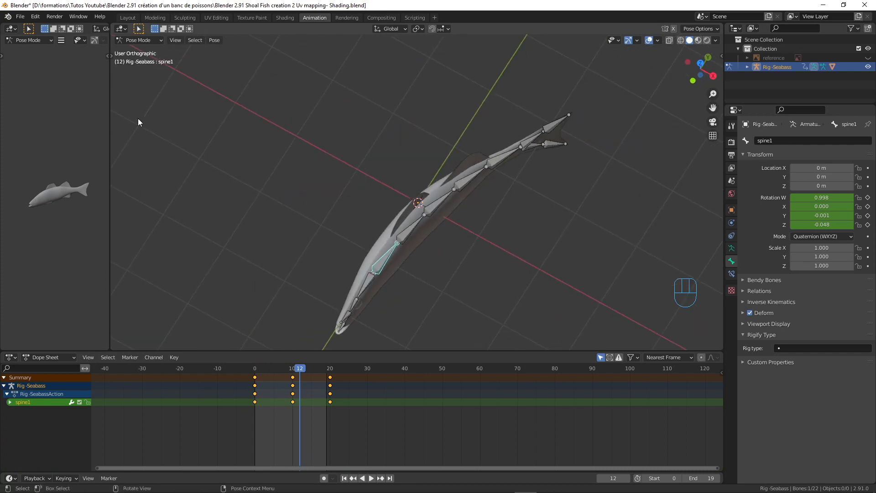
middle_drag(138, 122, 320, 187)
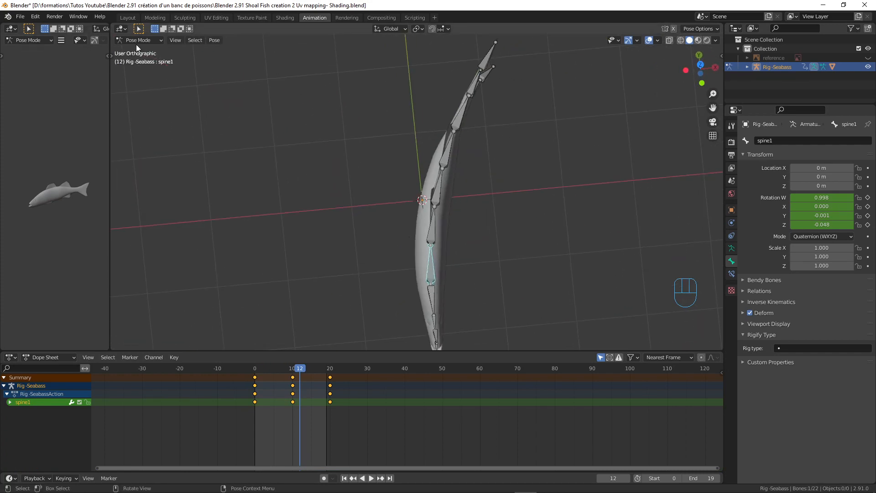
Step: Draw an annotation arrow alongside the fish from mid-body toward the tail, erase it and return to the selection tool
key(n)
key(n)
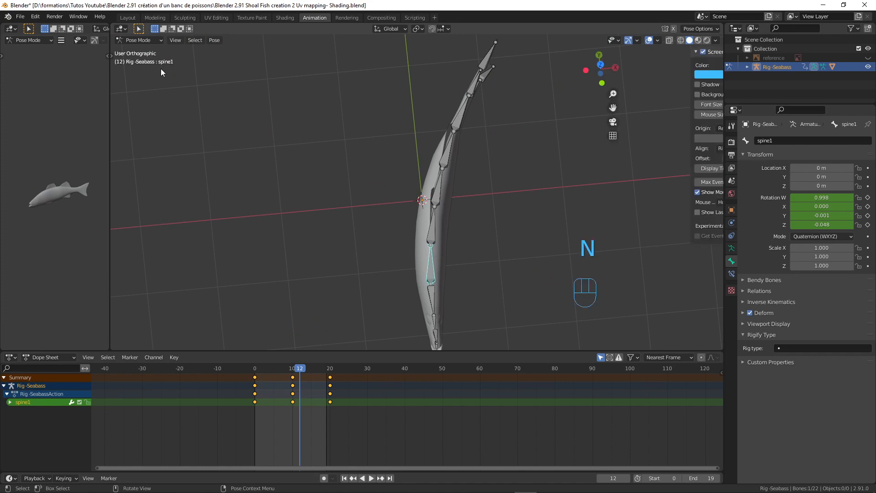
key(t)
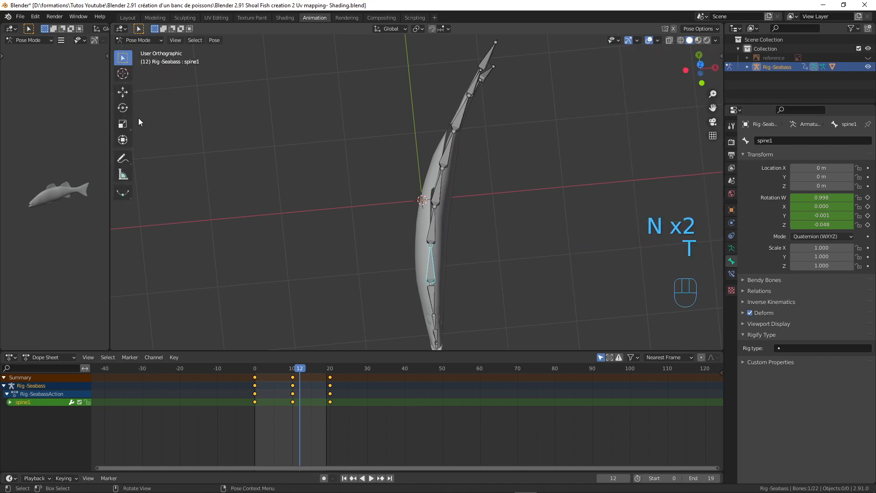
click(124, 158)
mouse_move(452, 267)
mouse_down()
mouse_move(484, 175)
mouse_move(532, 99)
mouse_move(528, 115)
mouse_up()
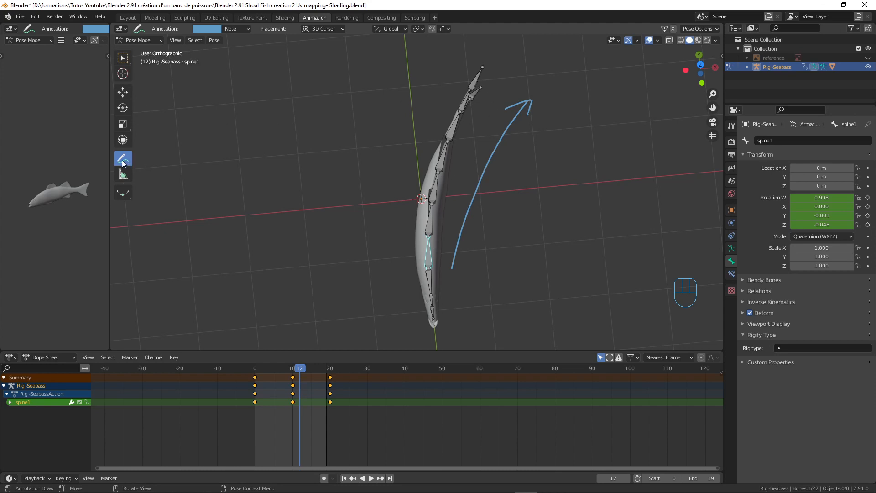
mouse_move(123, 162)
mouse_down()
mouse_move(182, 165)
mouse_move(173, 217)
mouse_up()
mouse_move(529, 102)
mouse_down()
mouse_move(514, 108)
mouse_move(493, 147)
mouse_move(471, 251)
mouse_up()
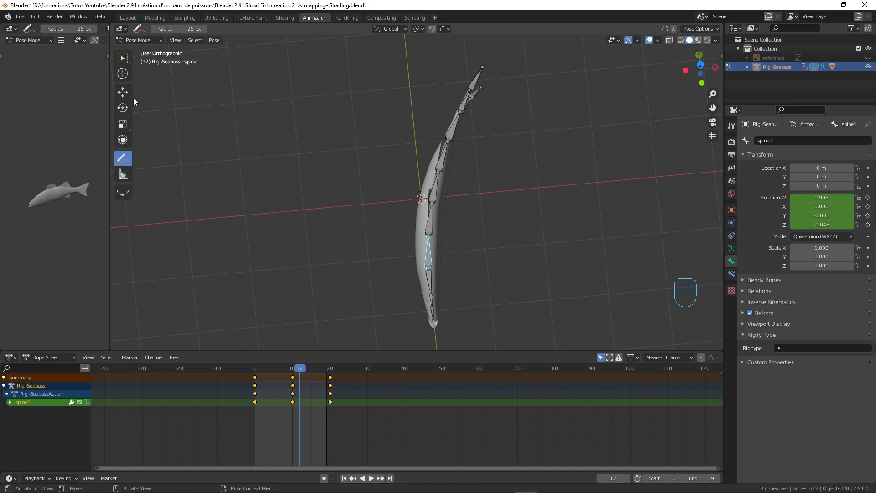
click(119, 59)
Step: Select all bones of the rig and enlarge the dope sheet so every bone channel fits
key(a)
key(a)
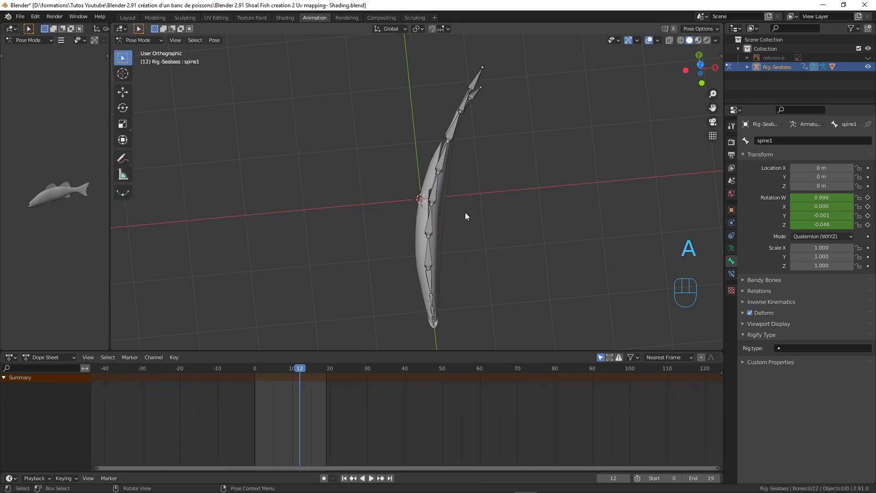
key(a)
scroll(308, 425, down, 7)
middle_drag(351, 426, 357, 407)
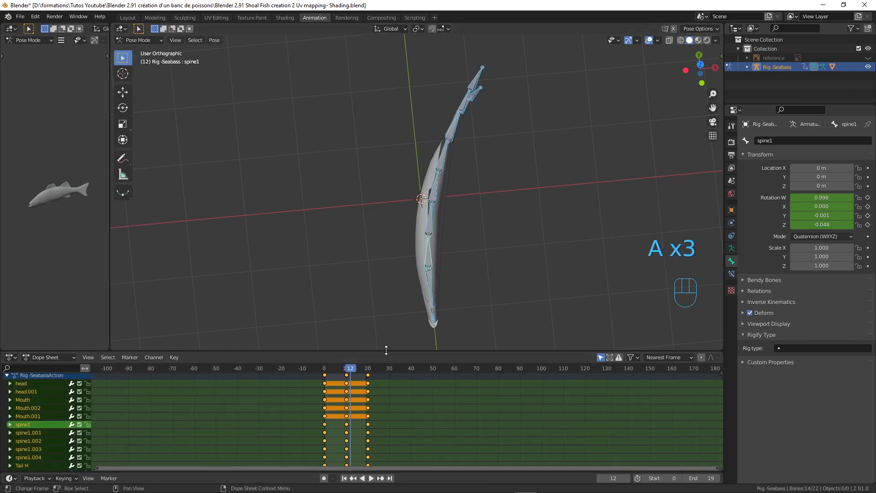
drag(357, 351, 387, 251)
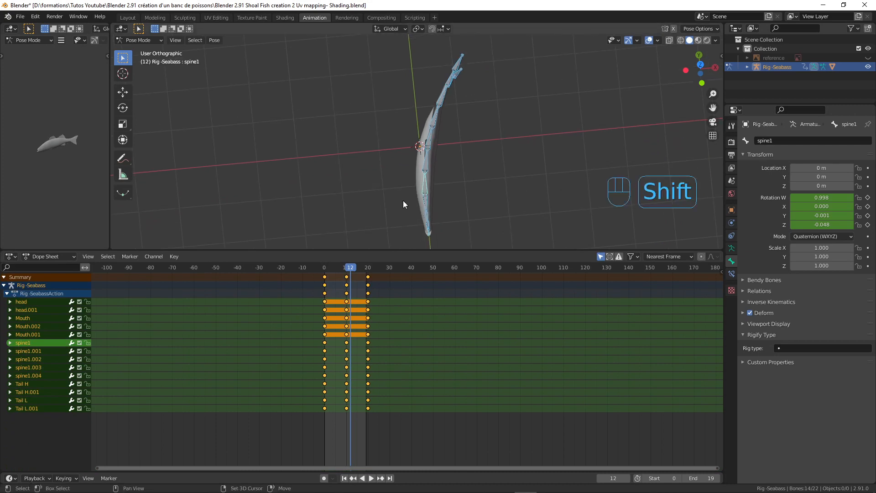
shift+middle_drag(403, 200, 461, 193)
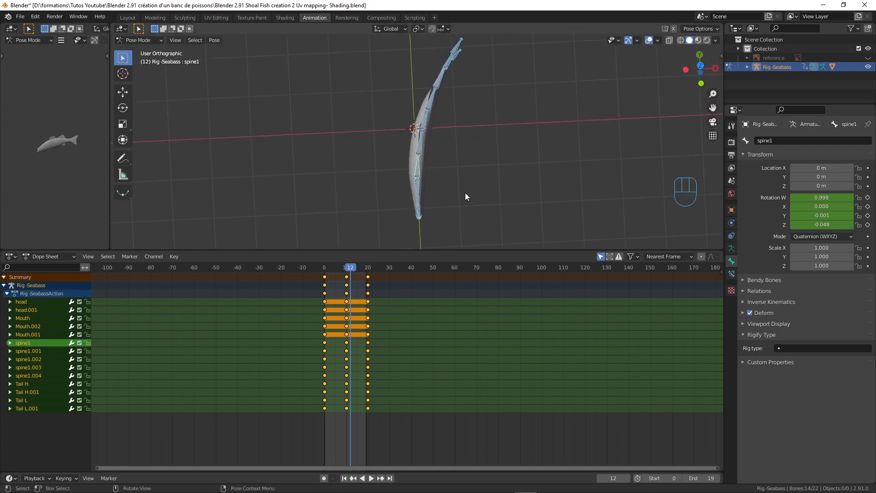
Step: Look at the fish rig from the top, with the view turned so the body lies horizontally and is framed larger
key(KP_7)
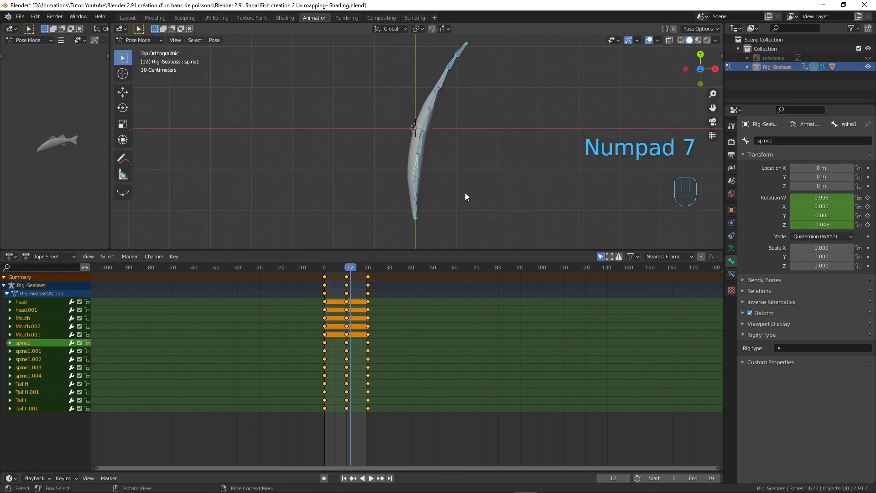
key(KP_6)
key(KP_6)
key(KP_6)
key(KP_6)
key(KP_6)
key(KP_6)
key(KP_6)
key(KP_6)
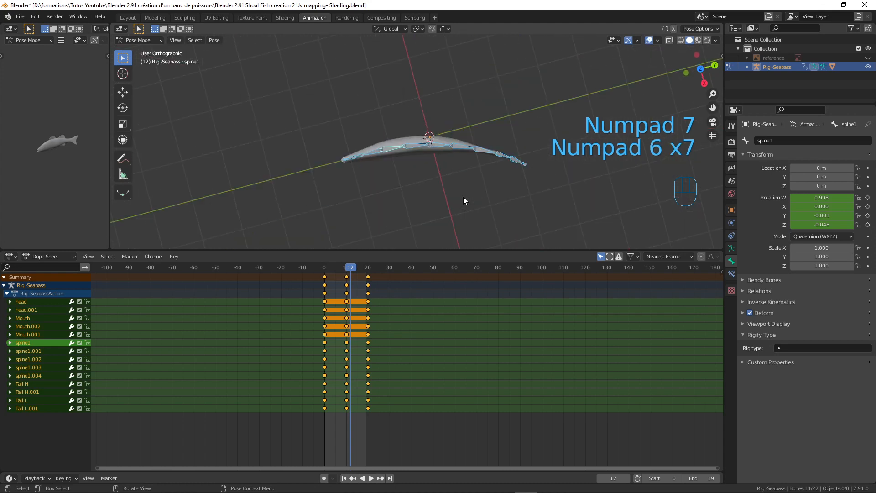
scroll(493, 231, up, 3)
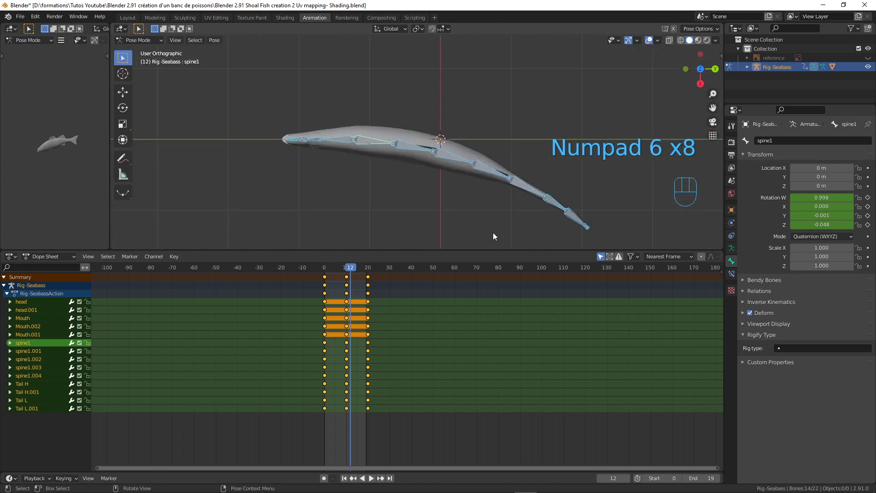
shift+middle_drag(487, 218, 465, 200)
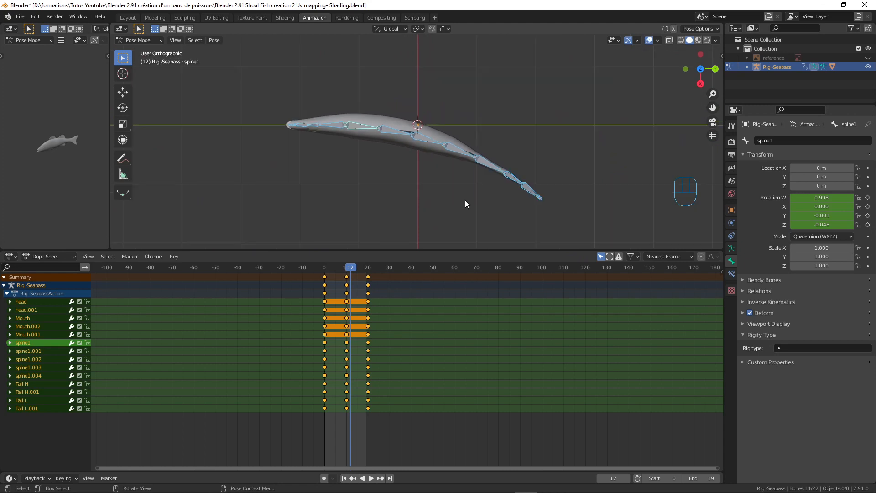
Step: Select the spine1 keyframes at frames 0, 10 and 20 in the dope sheet
scroll(367, 289, up, 5)
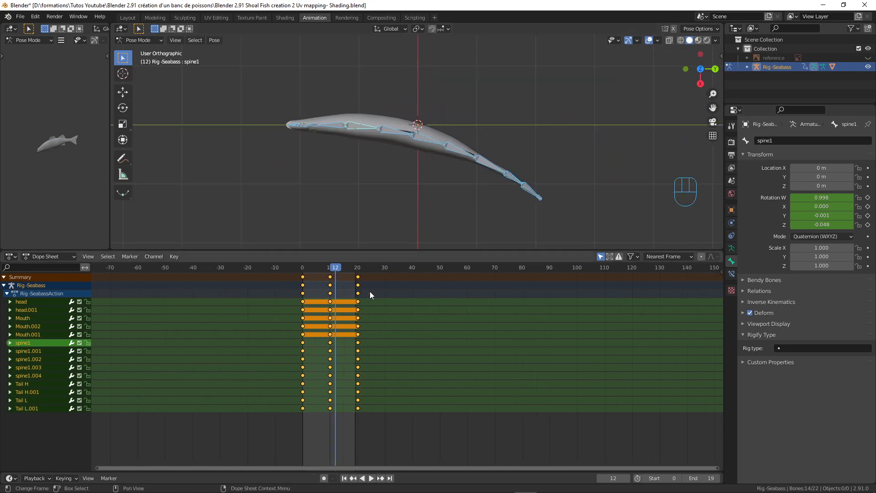
middle_drag(398, 305, 497, 308)
scroll(442, 314, up, 5)
middle_drag(441, 311, 409, 310)
scroll(413, 311, up, 3)
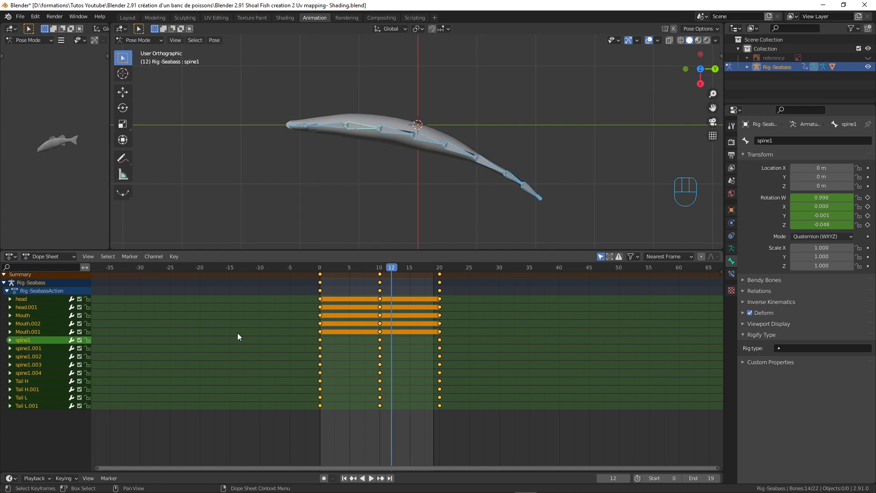
click(27, 340)
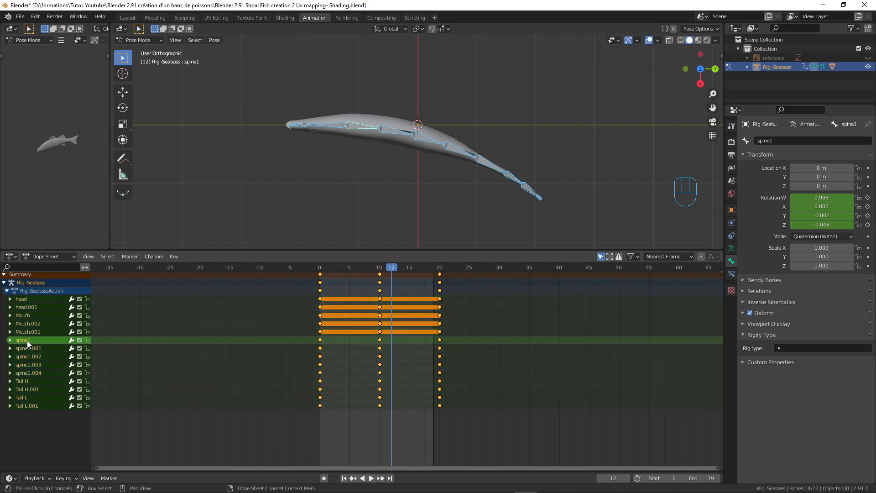
click(320, 340)
shift+click(380, 340)
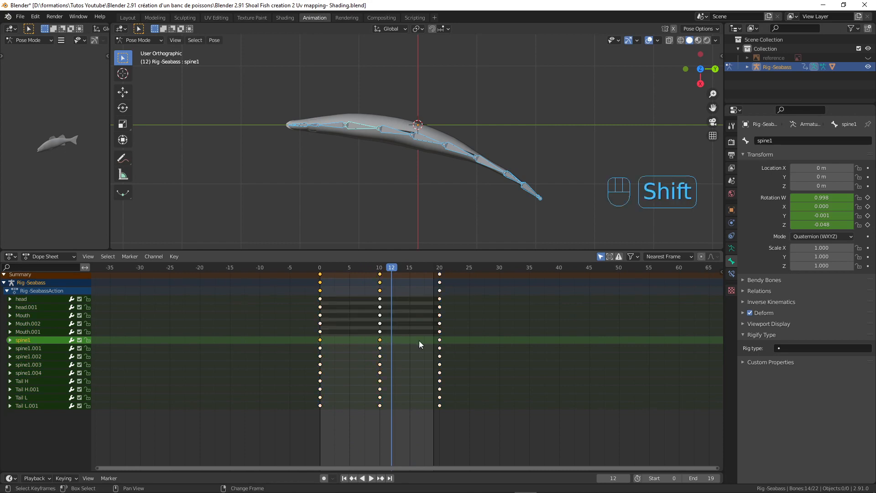
shift+click(440, 340)
Step: Shift the three spine1.001 keyframes 2 frames forward in the dope sheet
click(320, 348)
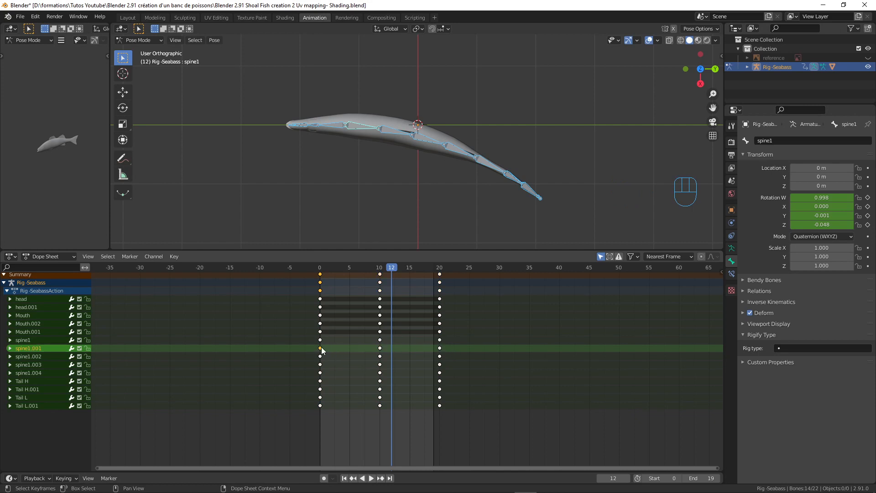
key(b)
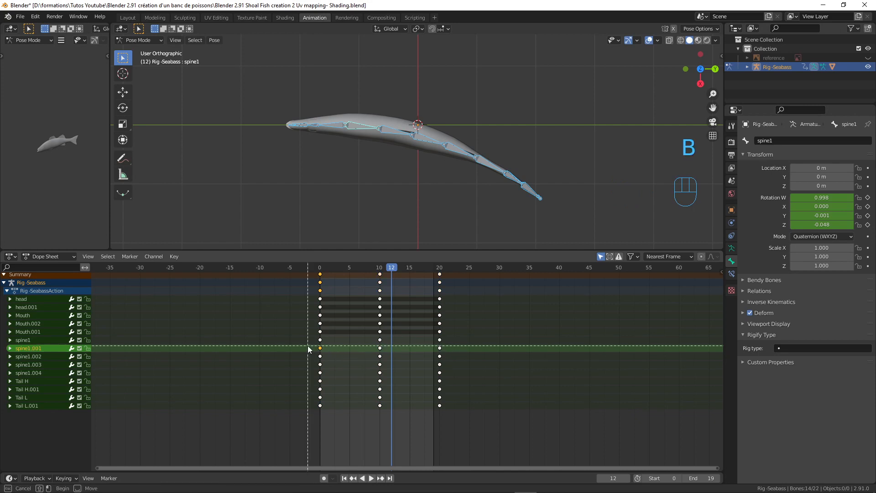
drag(309, 345, 467, 354)
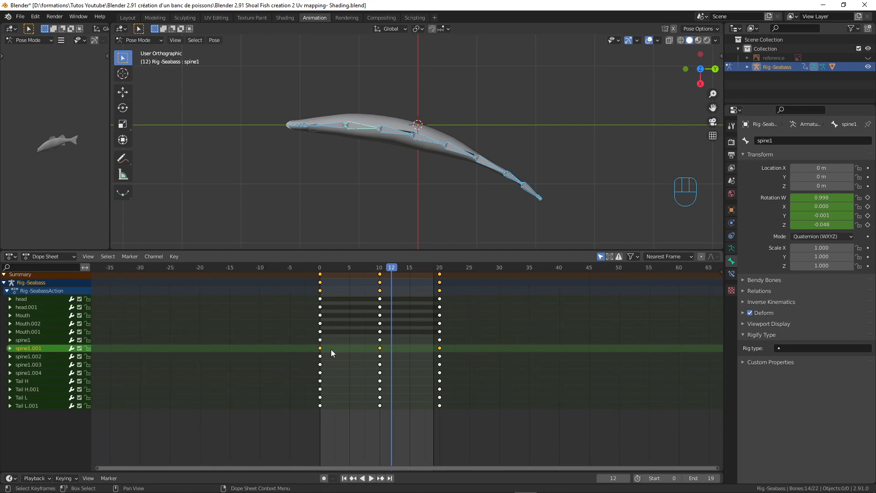
key(g)
key(2)
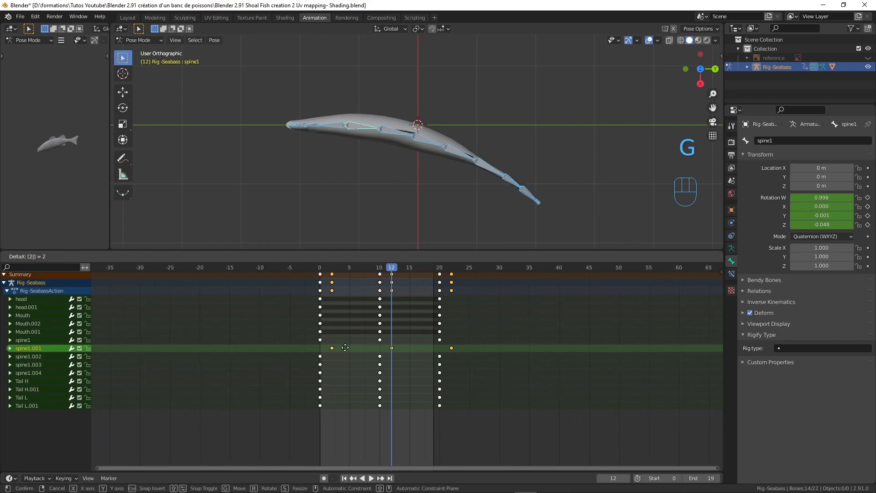
key(Return)
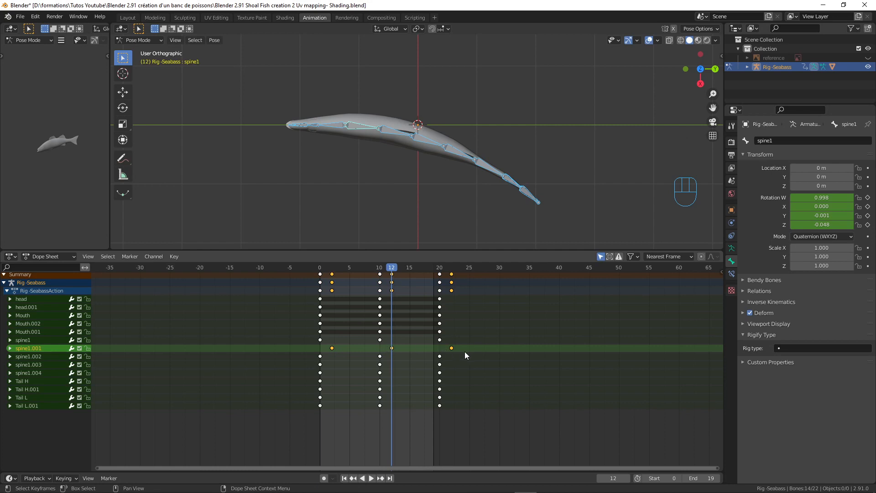
Step: Shift the three spine1.002 keyframes 4 frames forward
click(320, 356)
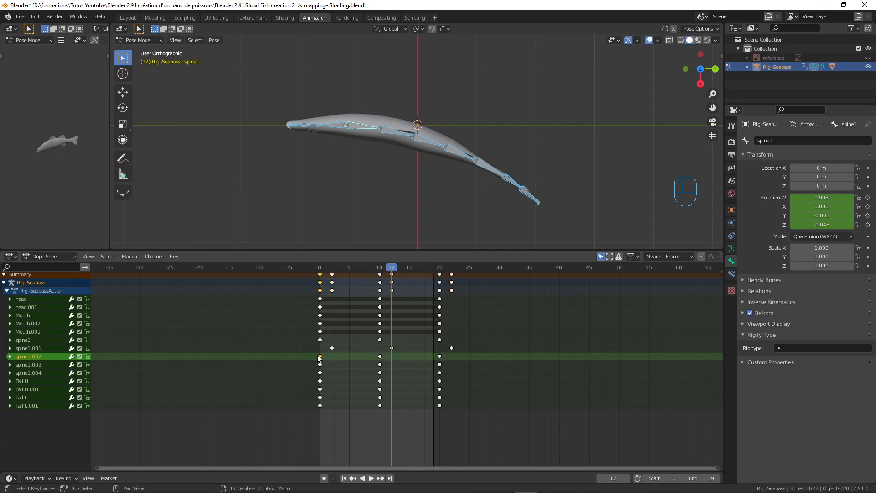
key(b)
drag(439, 359, 448, 358)
key(g)
key(4)
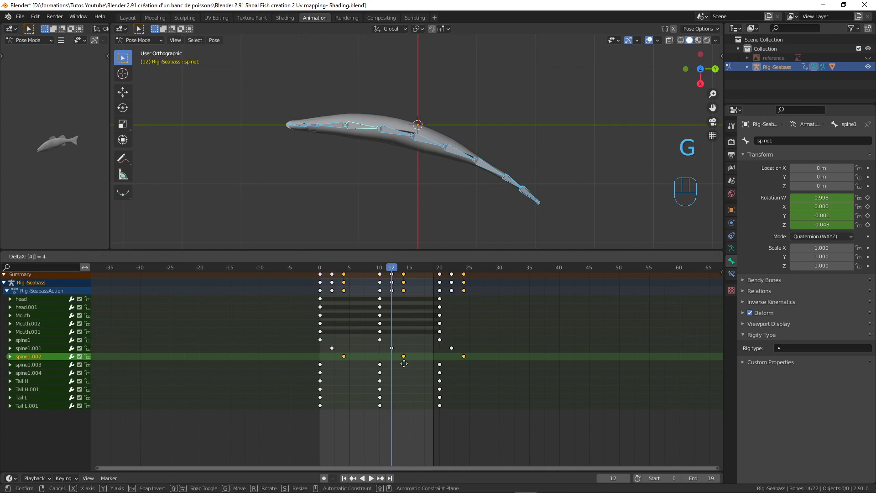
key(Return)
Step: Shift the three spine1.003 keyframes 6 frames forward
click(321, 363)
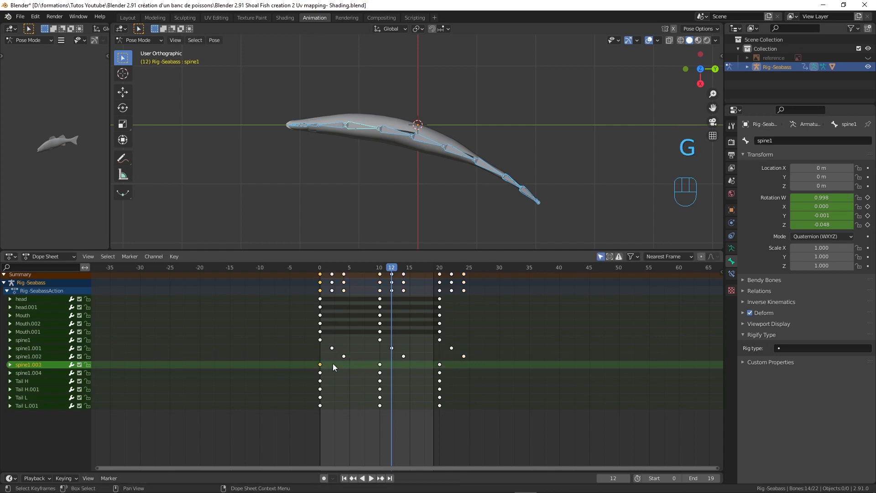
shift+click(382, 364)
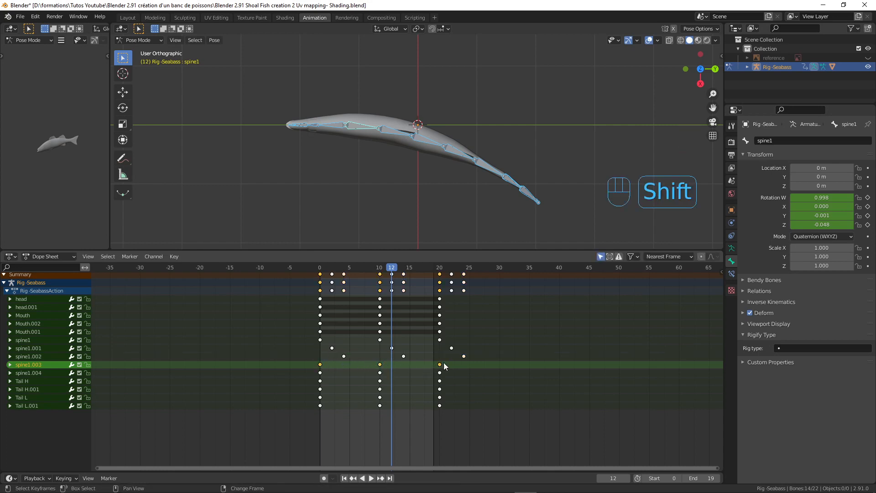
key(g)
key(6)
key(Return)
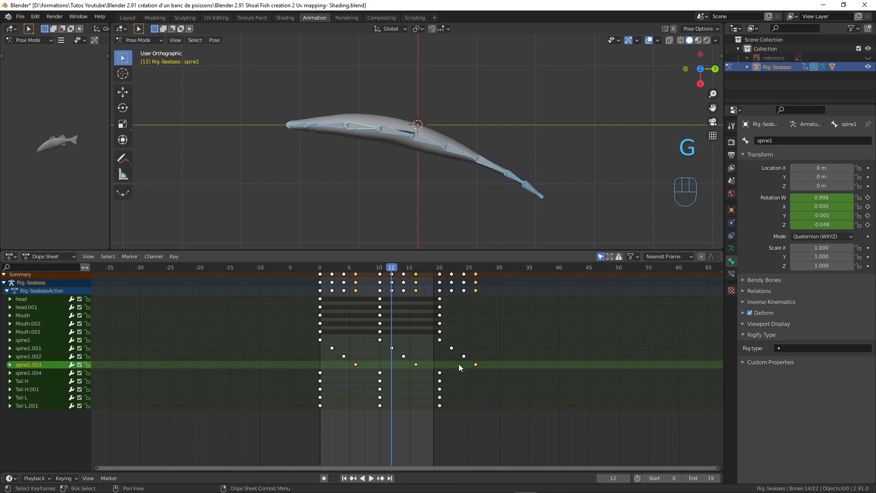
Step: Shift the three spine1.004 keyframes 8 frames forward
click(319, 373)
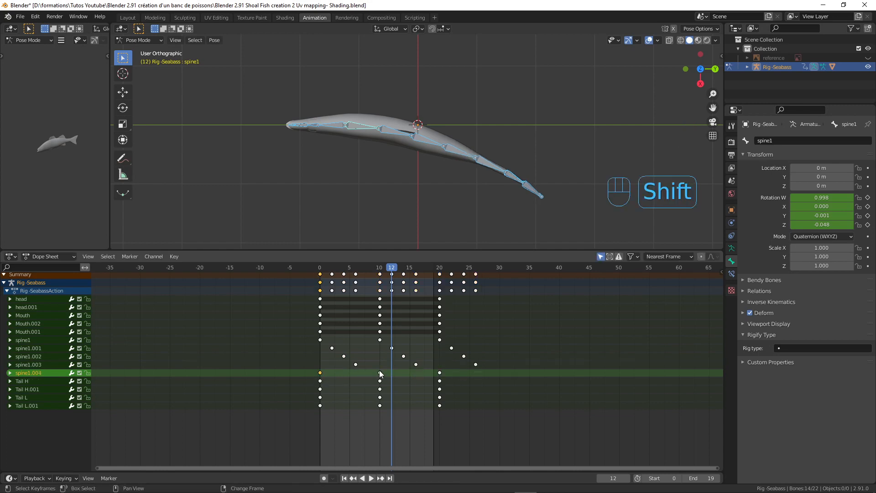
shift+click(440, 372)
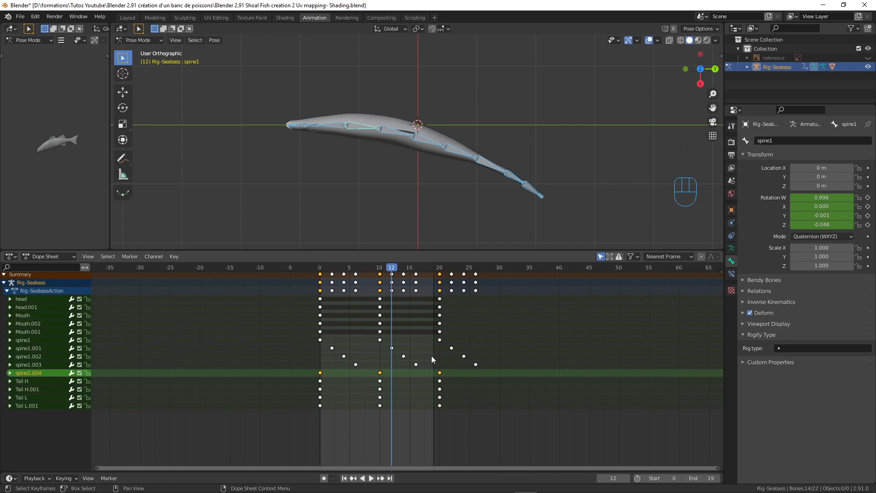
key(g)
key(8)
key(Return)
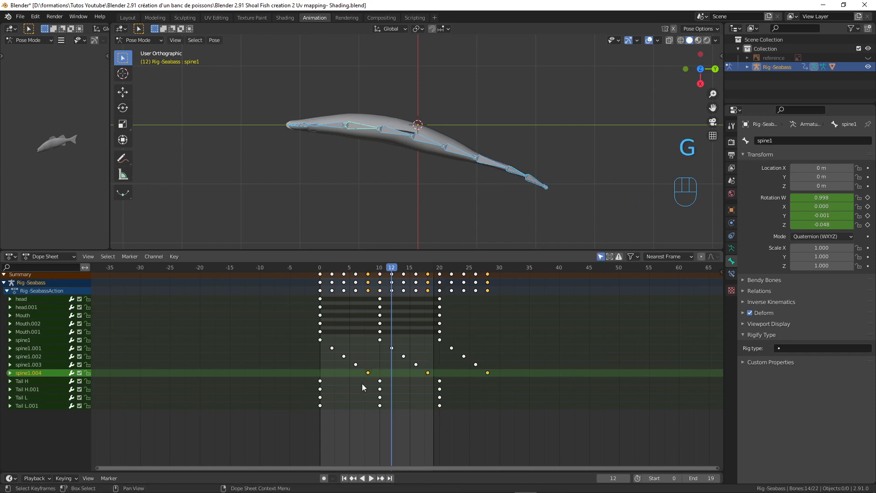
Step: Select the three Tail H keyframes together with the three Tail L keyframes in the dope sheet
click(321, 382)
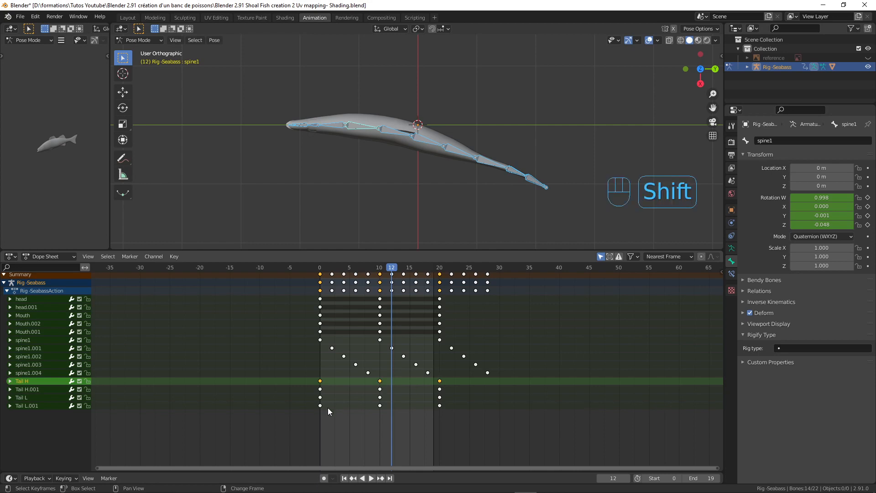
shift+click(320, 397)
shift+click(379, 397)
mouse_move(502, 203)
middle_down()
mouse_move(511, 143)
mouse_move(489, 176)
mouse_move(489, 202)
middle_up()
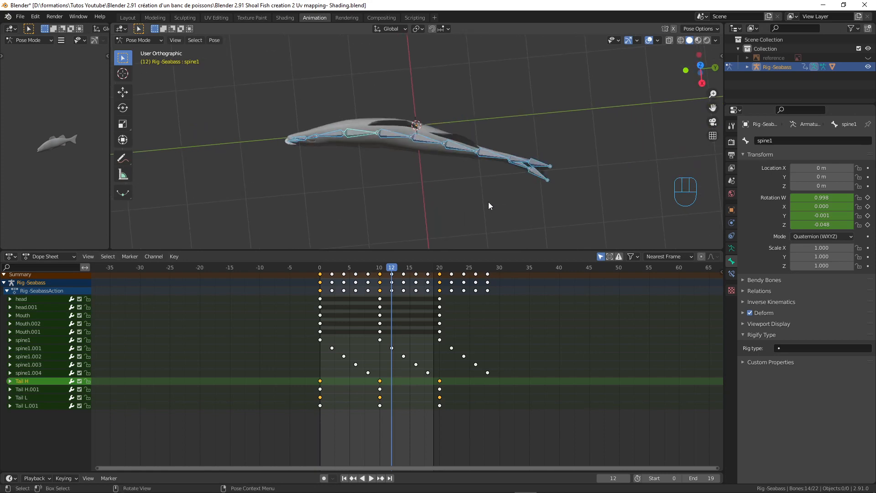
text(g)
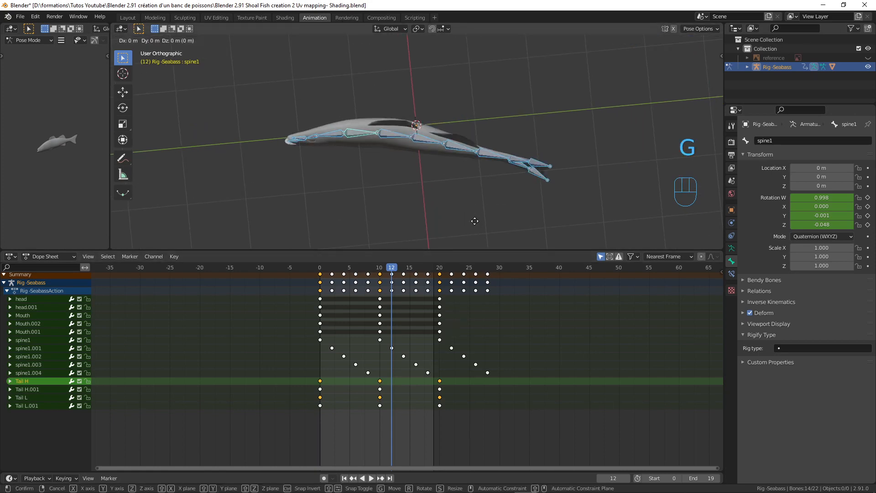
text(10)
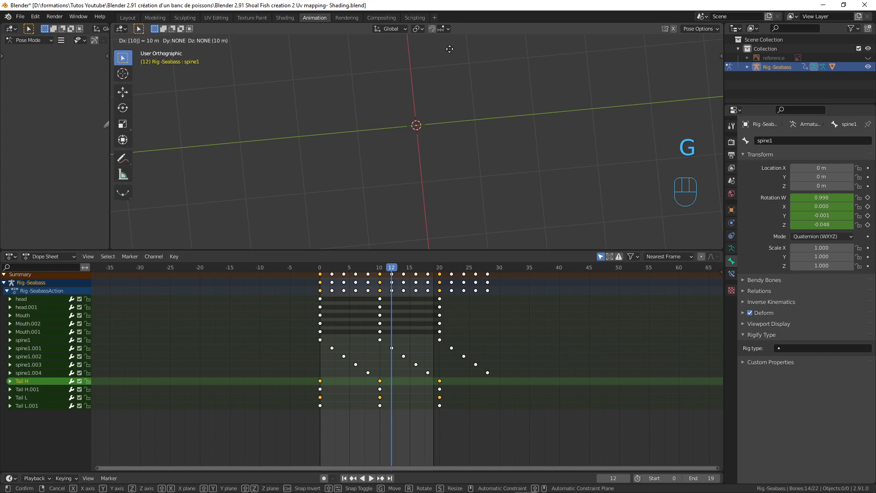
key(Escape)
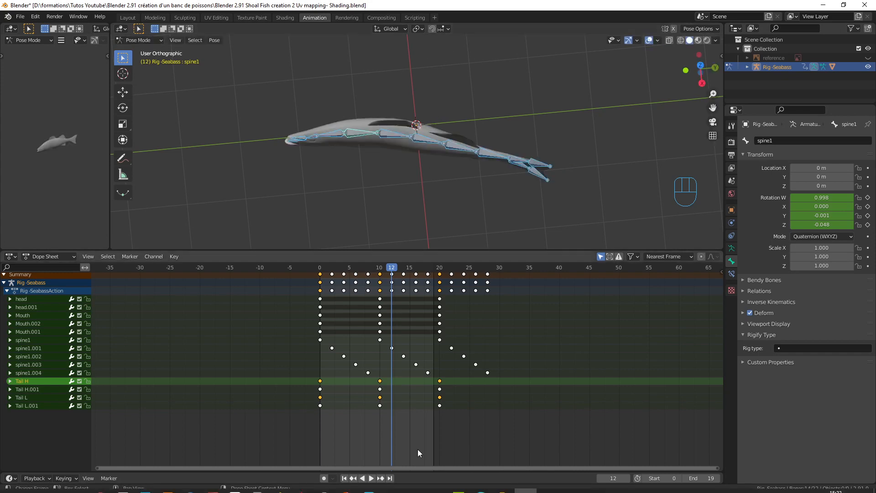
Step: Shift the selected Tail H and Tail L keyframes 10 frames forward
text(g10)
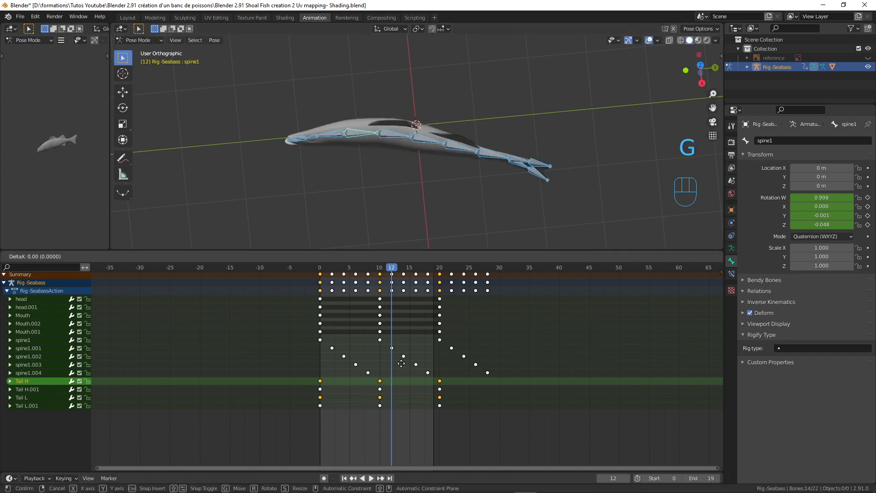
key(Return)
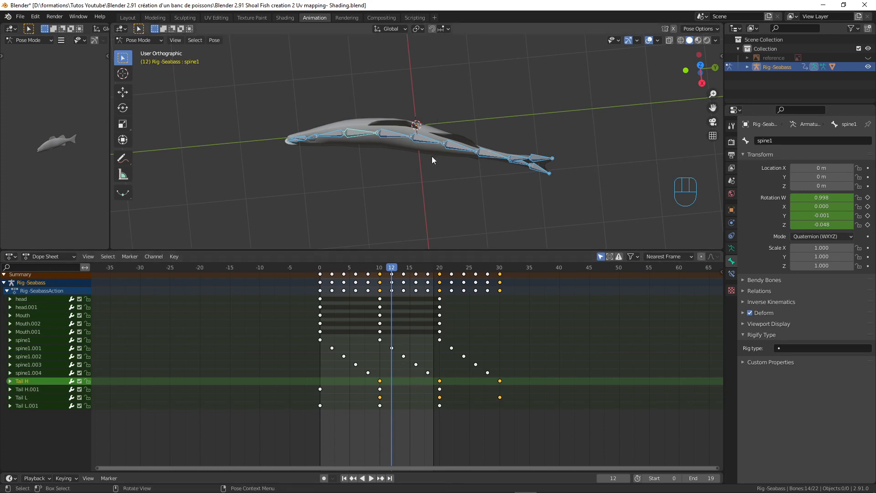
Step: Shift the Tail H.001 and Tail L.001 keyframes 12 frames forward
scroll(396, 349, up, 1)
click(313, 389)
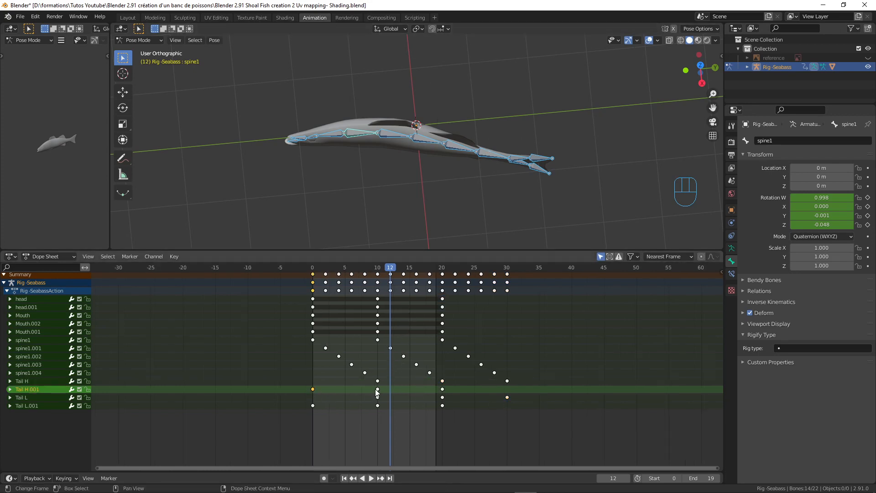
shift+click(377, 389)
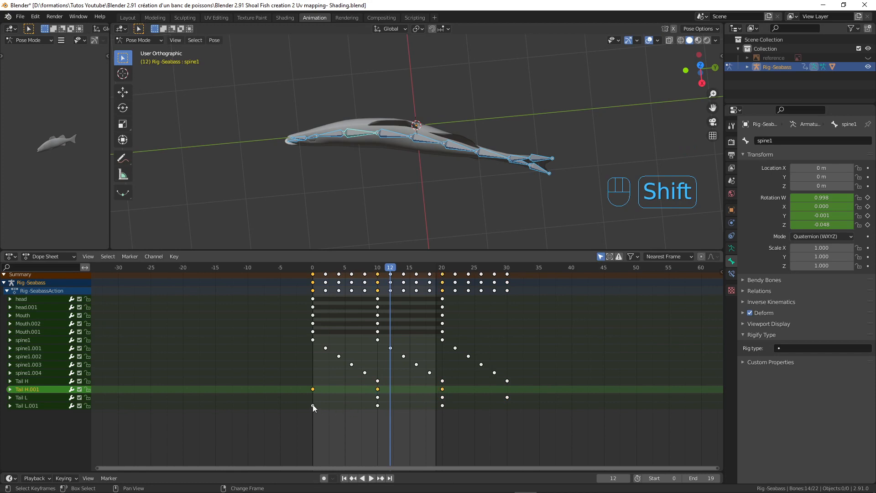
shift+click(377, 405)
shift+click(442, 405)
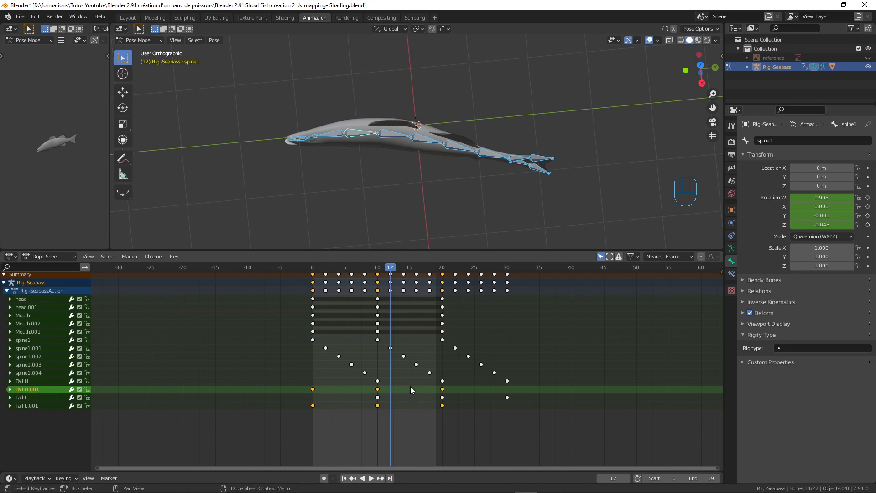
key(g)
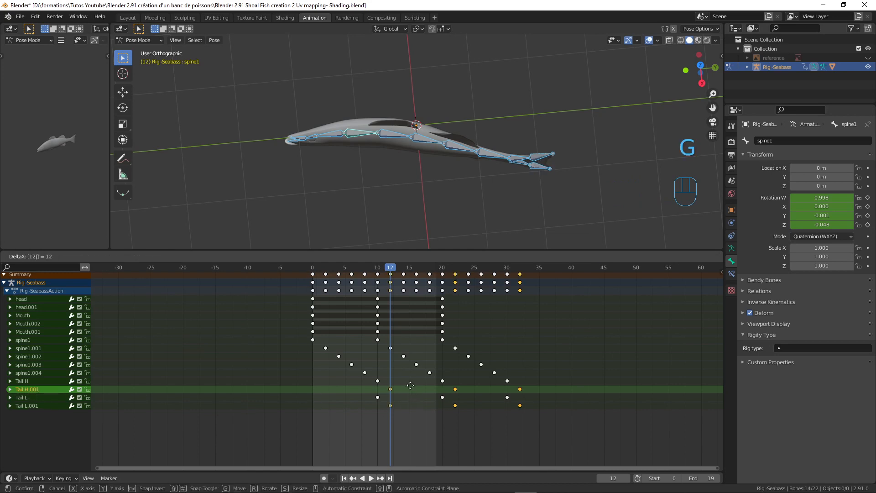
click(410, 385)
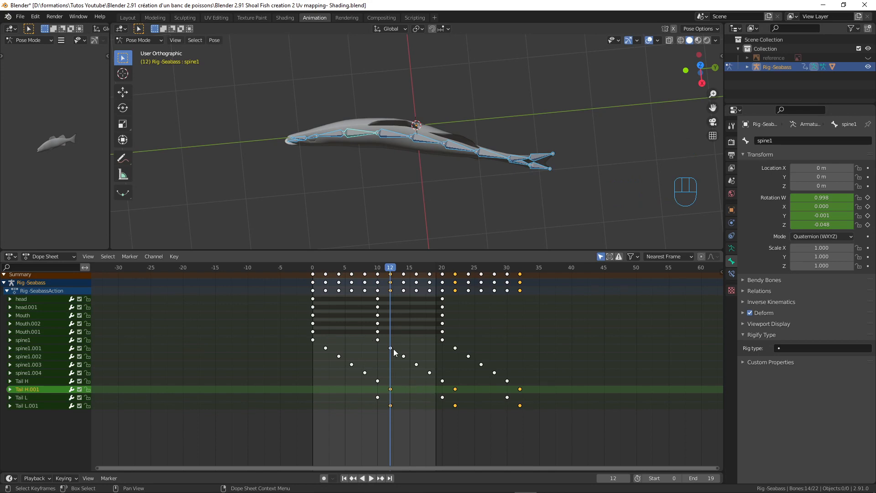
Step: Play the animation and scrub the playhead back to frame 20 to check the offset body motion
scroll(432, 352, up, 3)
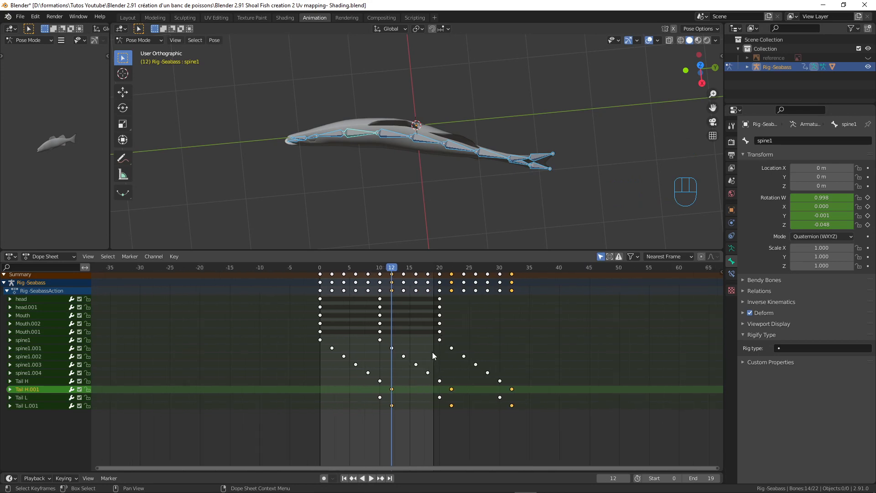
middle_drag(423, 157, 410, 184)
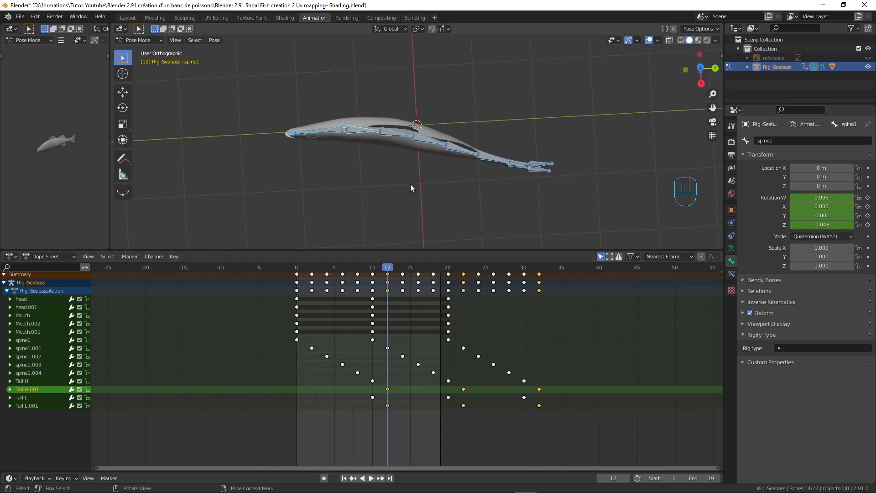
key(space)
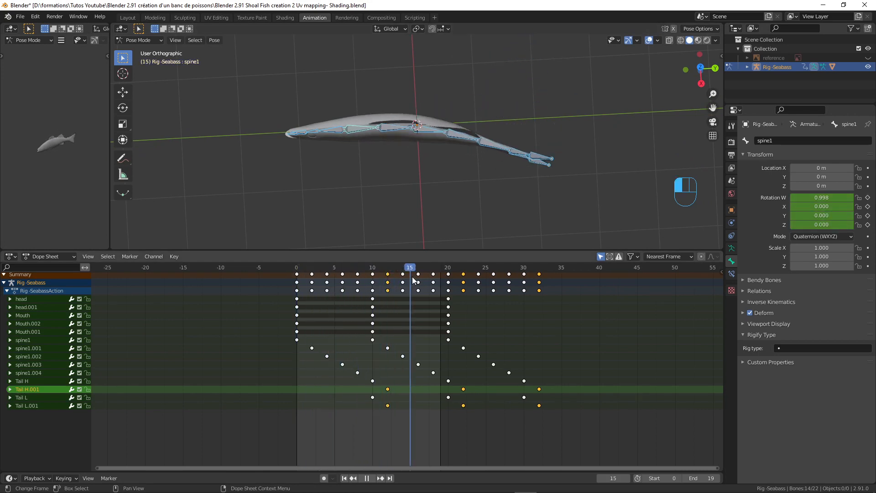
click(455, 267)
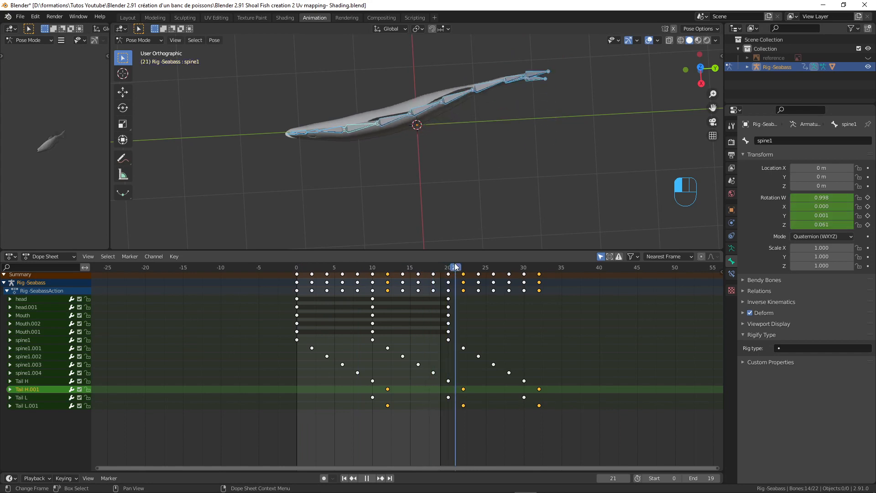
click(458, 267)
mouse_move(458, 267)
mouse_down()
mouse_move(321, 268)
mouse_move(447, 273)
mouse_up()
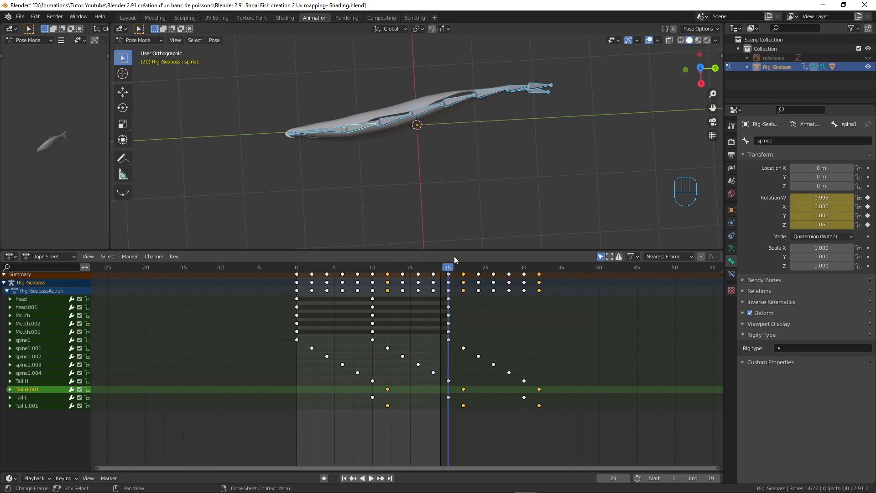
Step: Play the animation loop seen from above with the fish lying horizontally, then stop it to judge the wave motion
middle_drag(452, 191, 423, 162)
key(KP_7)
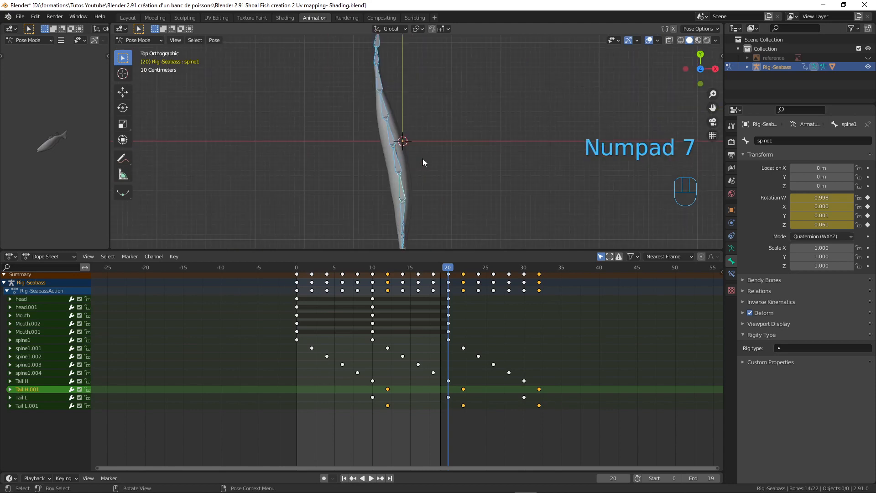
key(KP_6)
key(KP_6)
key(KP_6)
key(KP_6)
key(KP_6)
key(KP_6)
key(KP_6)
key(KP_6)
key(KP_6)
key(KP_6)
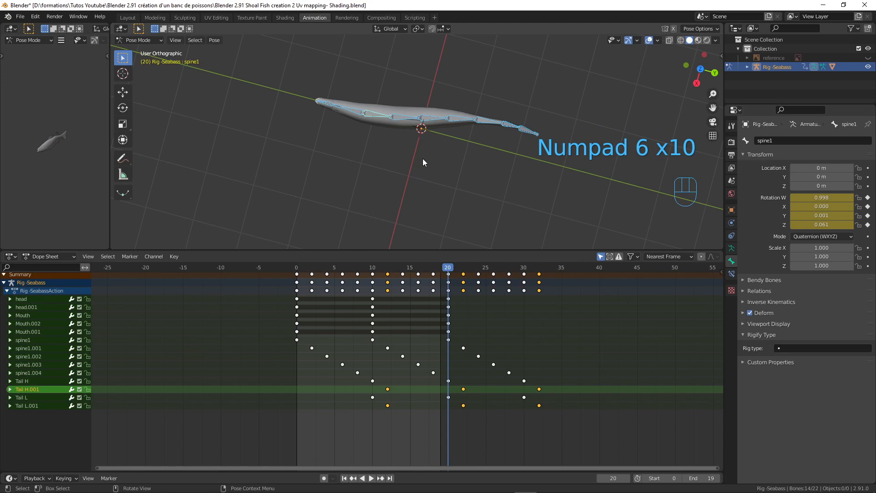
key(KP_4)
key(KP_Decimal)
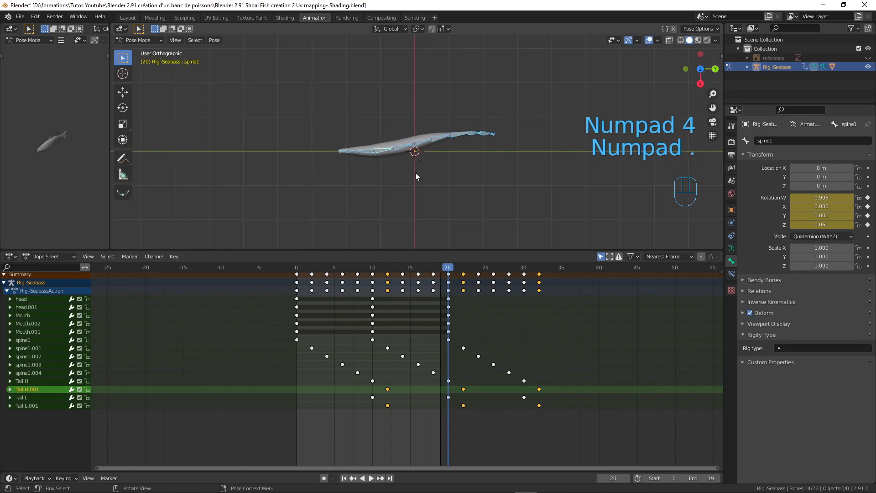
scroll(419, 173, up, 4)
scroll(419, 173, down, 2)
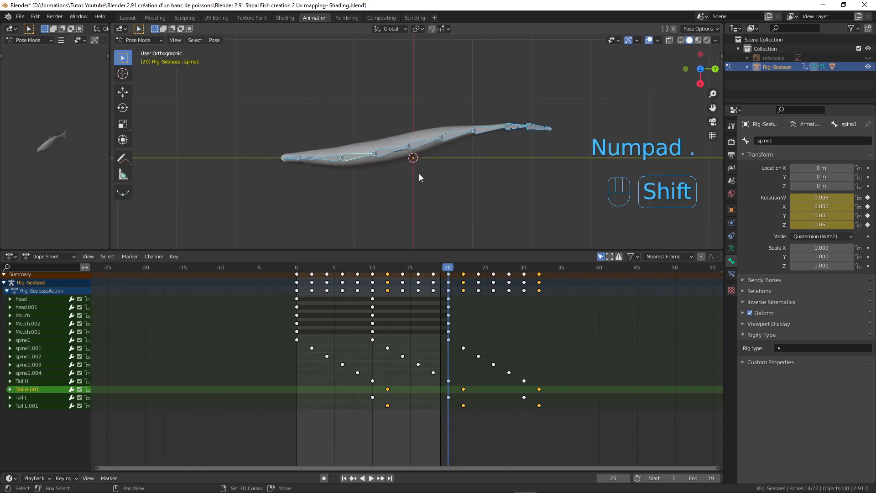
shift+middle_drag(420, 174, 421, 163)
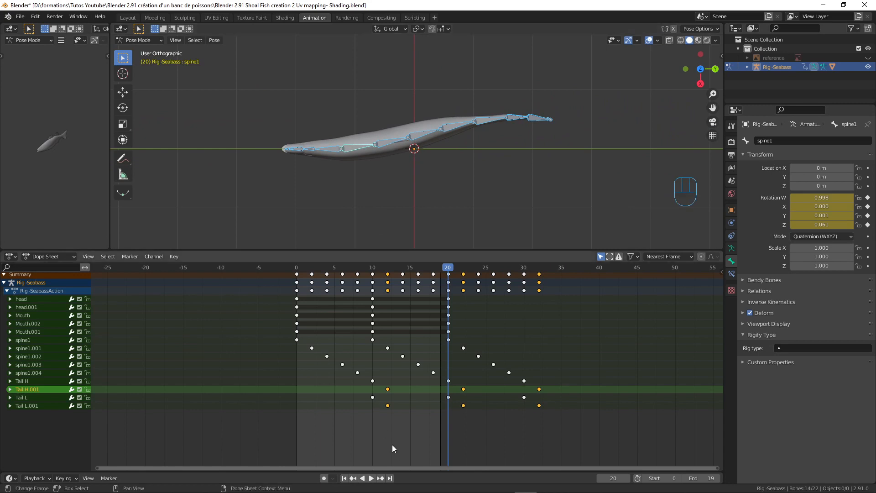
click(372, 478)
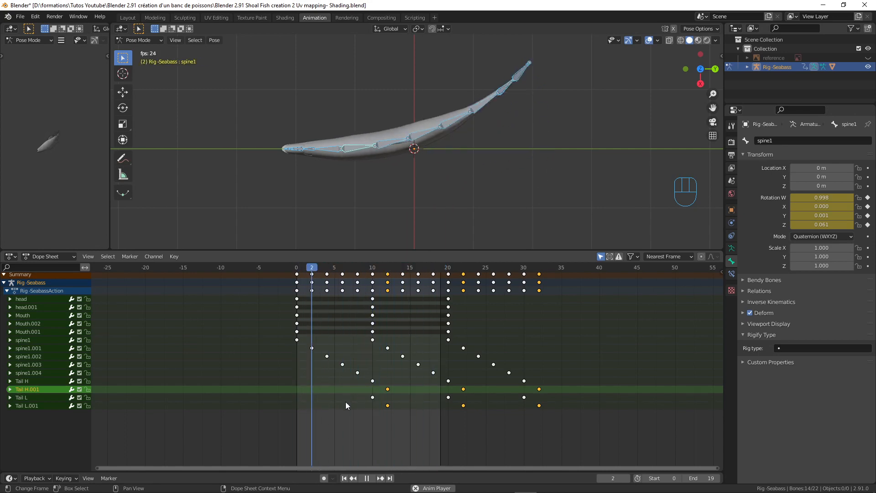
click(366, 478)
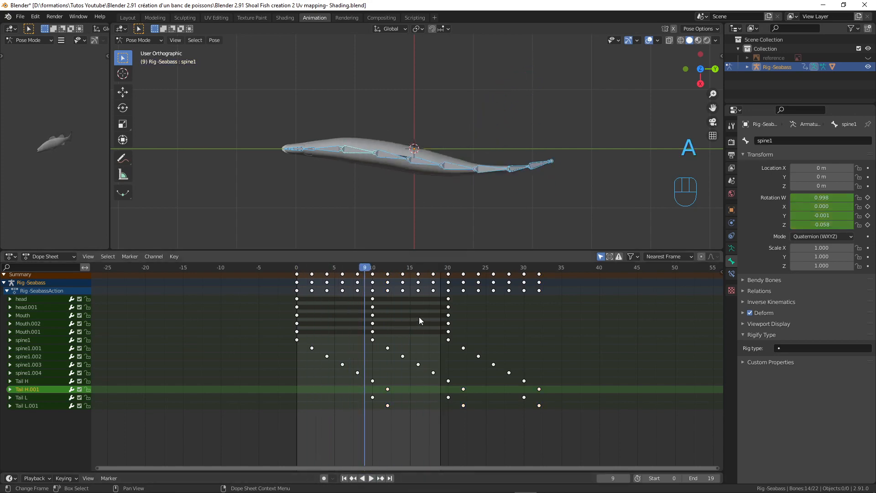
Step: Duplicate all keyframes of the rig and move the copies by -20 frames
key(a)
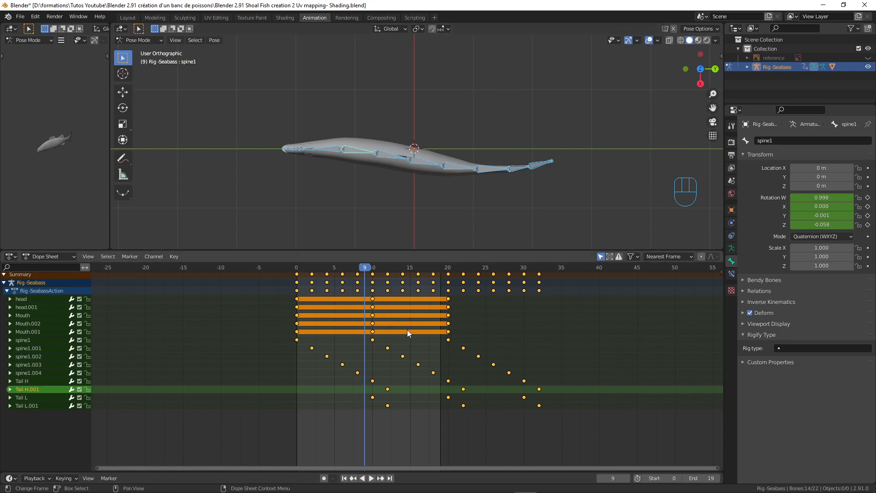
key(g)
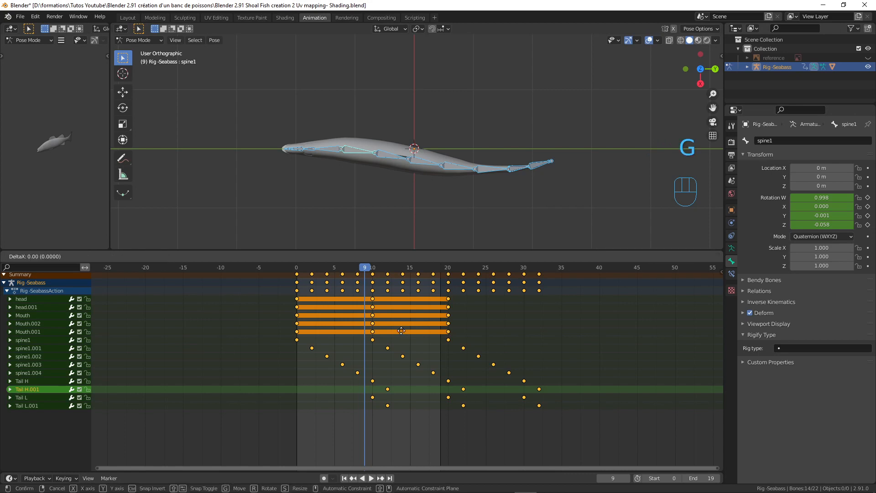
right_click(419, 335)
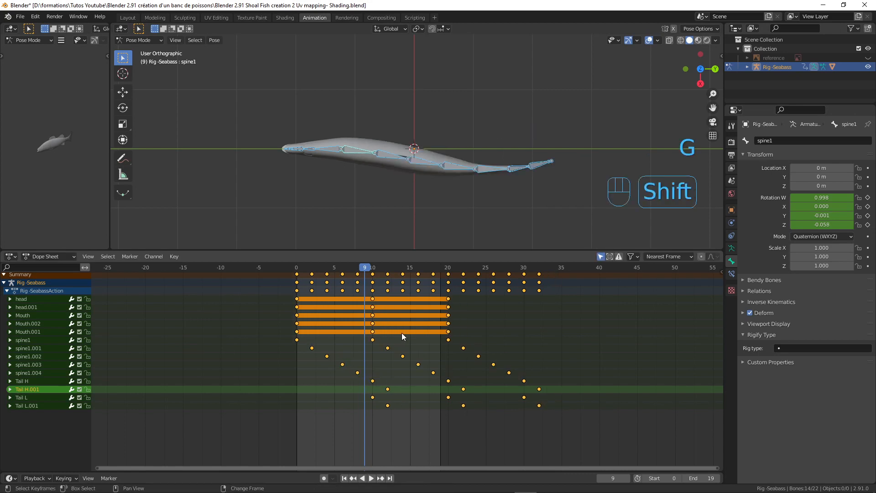
key(shift+d)
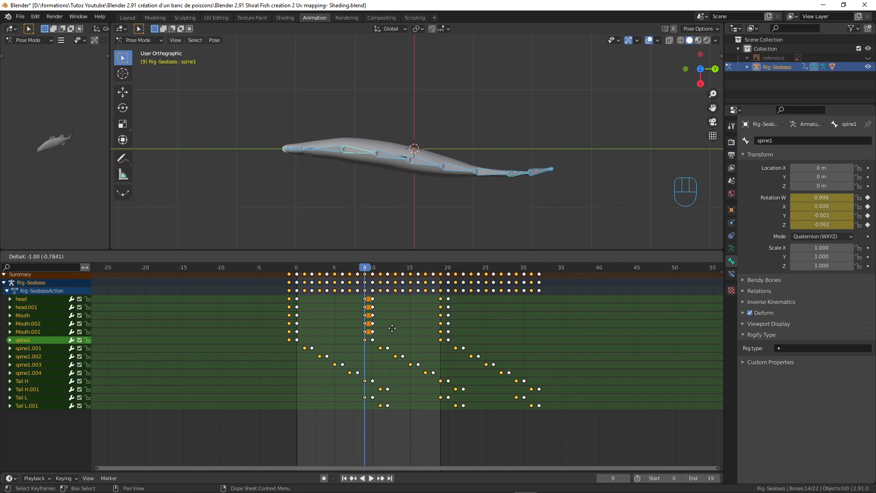
text(-20)
key(Return)
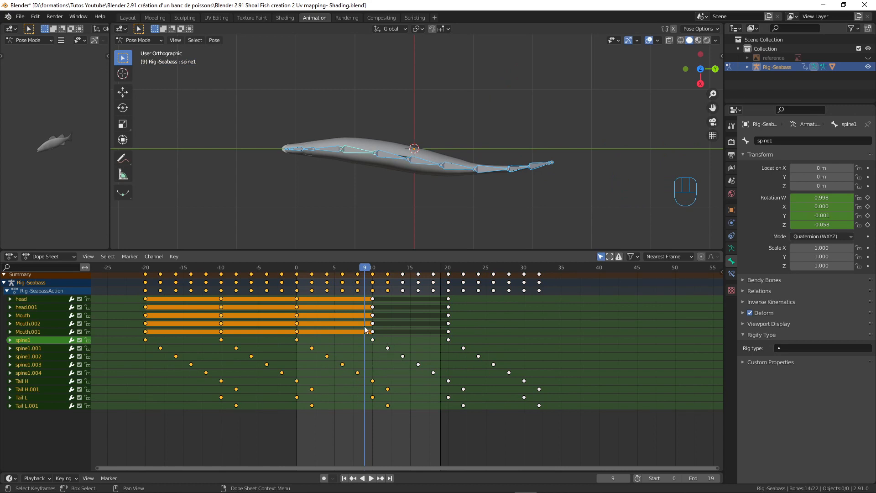
Step: Play the animation loop and inspect the swimming motion from the front and top views
click(371, 478)
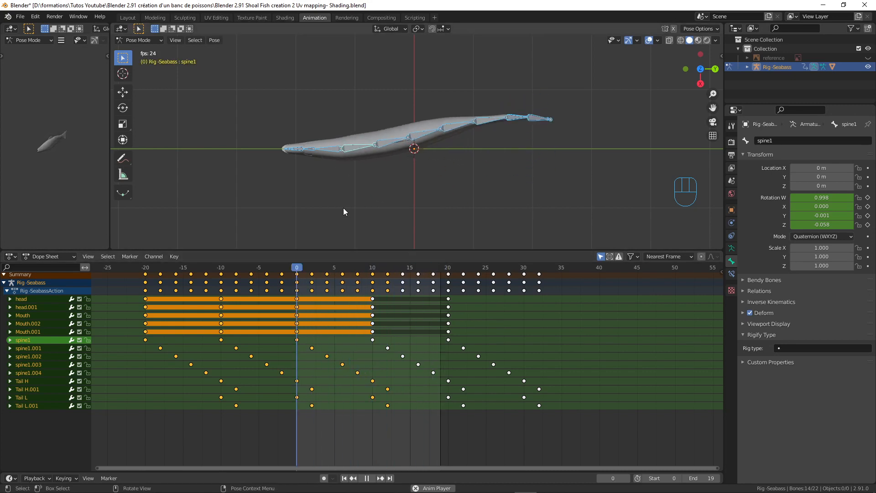
middle_drag(343, 208, 422, 152)
key(KP_1)
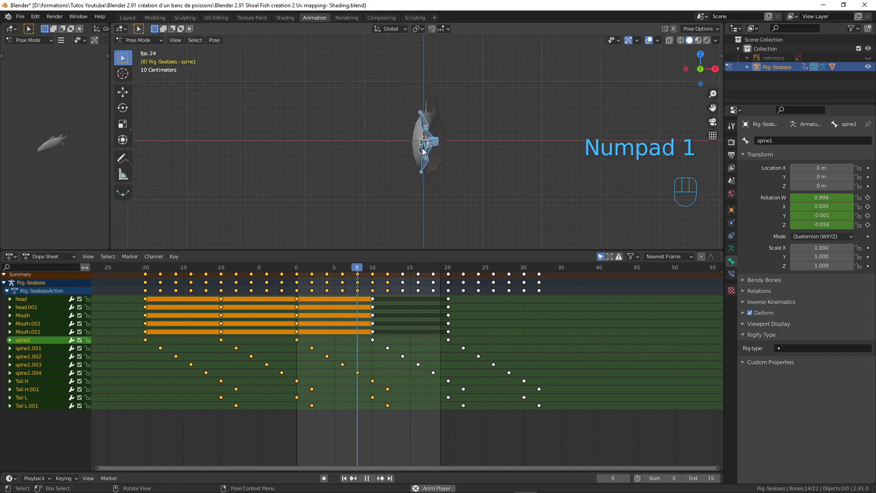
scroll(425, 123, up, 6)
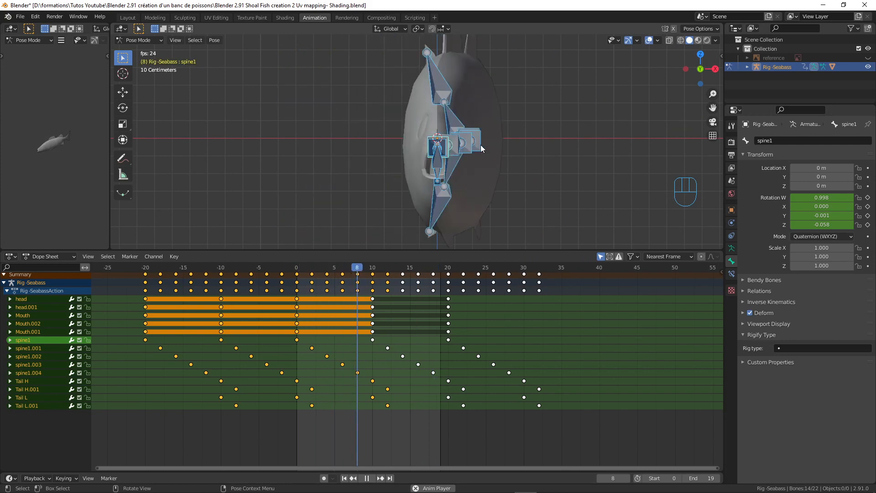
key(KP_7)
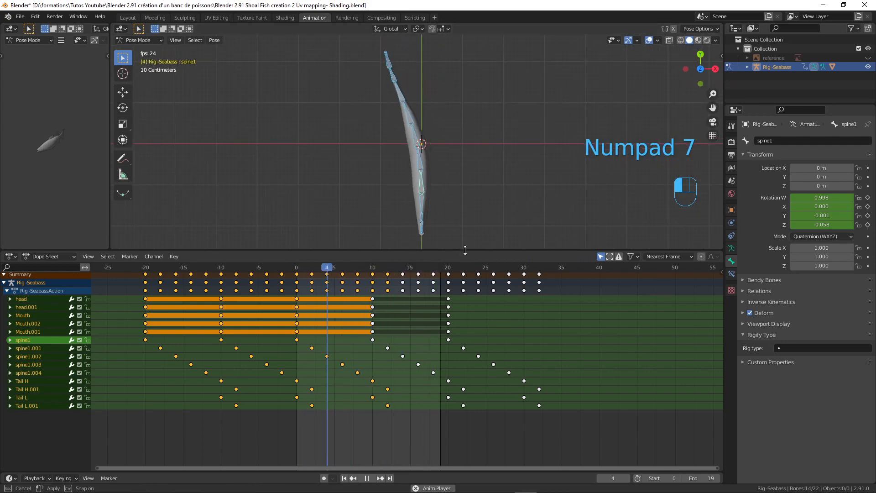
Step: Enlarge the 3D viewport by lowering its border with the dope sheet and select the head bone
drag(465, 250, 465, 283)
click(424, 258)
scroll(464, 245, down, 4)
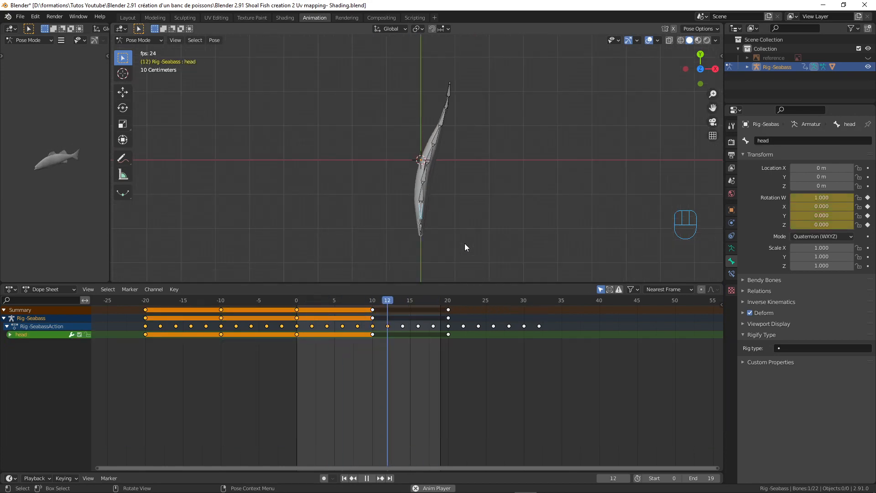
Step: Stop the playback and examine the spine bones up close from the top view
click(366, 477)
scroll(455, 228, up, 5)
scroll(453, 225, down, 3)
scroll(454, 224, up, 2)
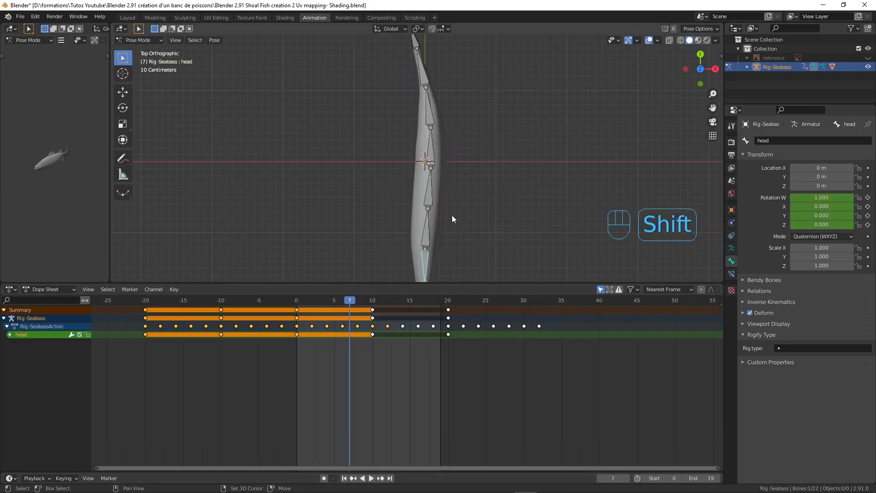
Step: At frame 0, move the head bone about 0.157 m along global X and insert a Location keyframe
shift+middle_drag(451, 215, 440, 186)
scroll(451, 160, down, 2)
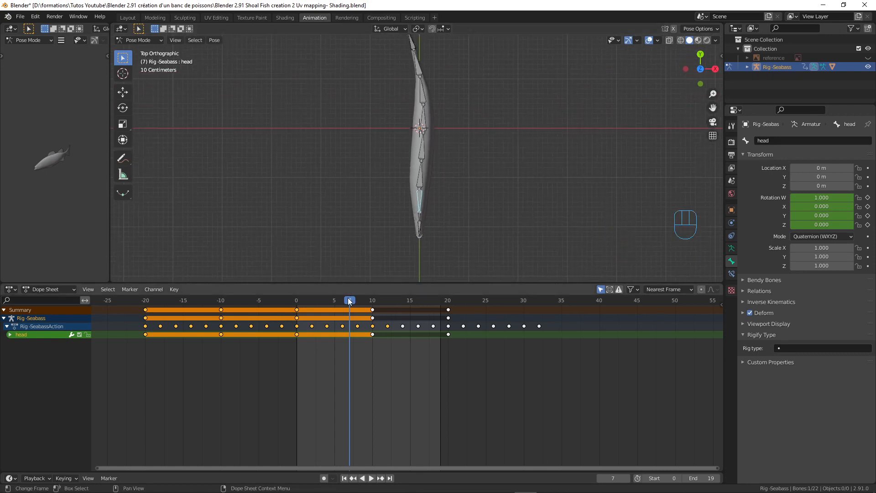
drag(348, 297, 298, 303)
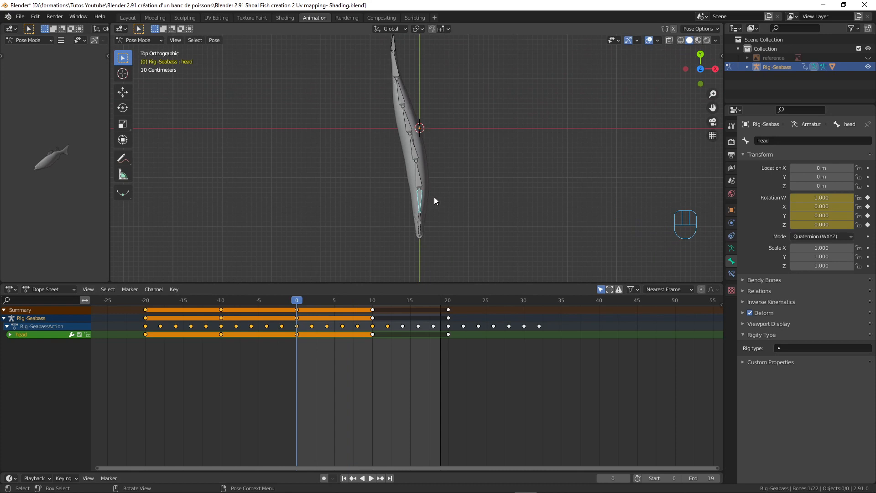
key(g)
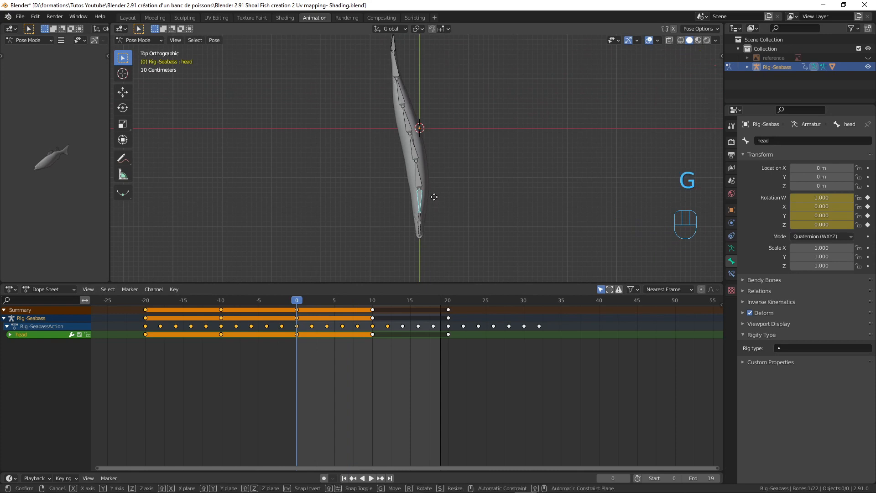
key(x)
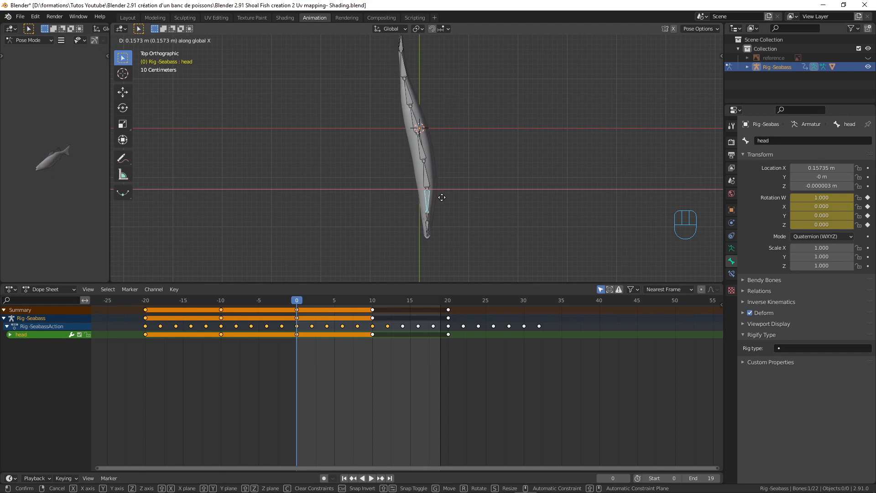
click(441, 197)
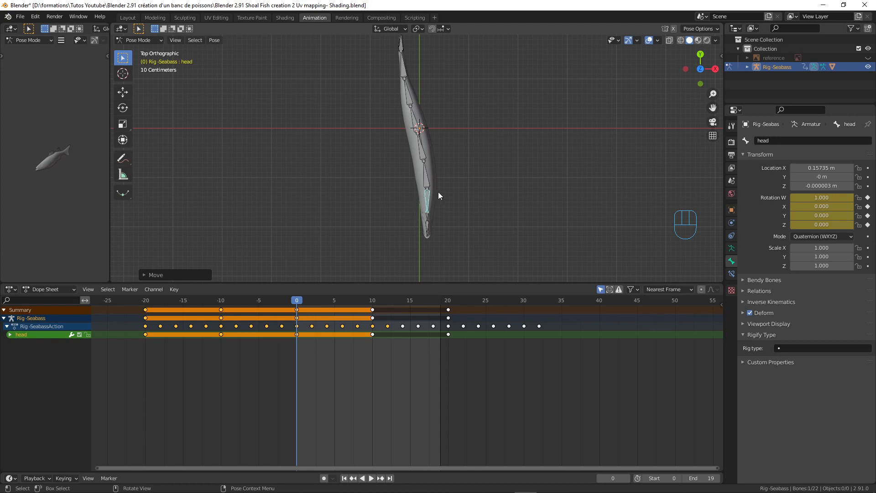
key(i)
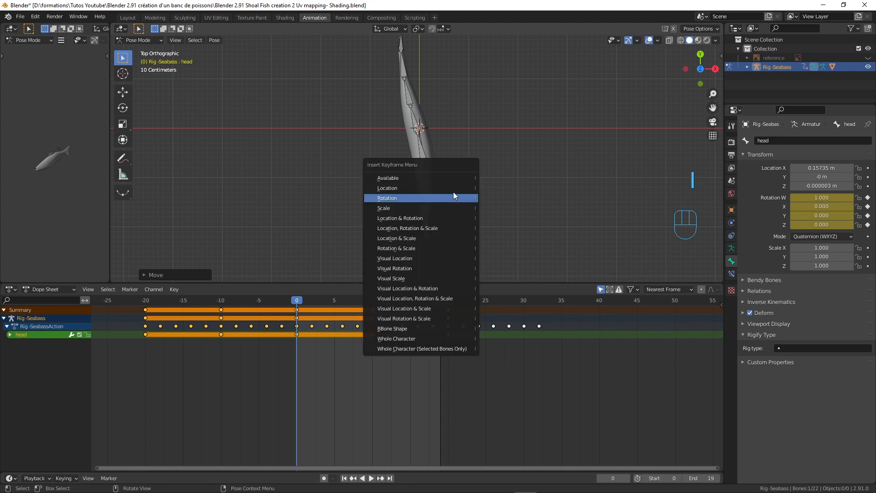
click(452, 190)
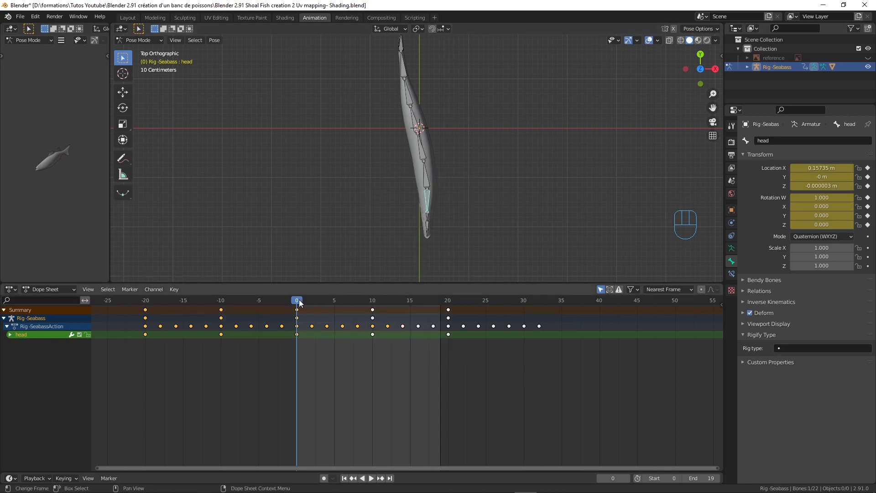
Step: Copy the head bone's pose at frame 0, paste it mirrored at frame 10 and insert a Location keyframe
mouse_move(300, 303)
mouse_down()
mouse_move(373, 304)
mouse_move(290, 304)
mouse_move(297, 306)
mouse_up()
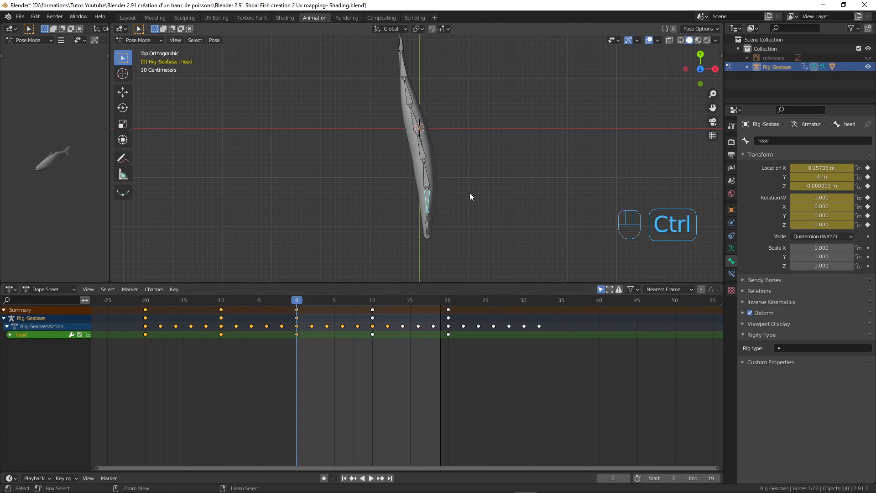
key(ctrl+c)
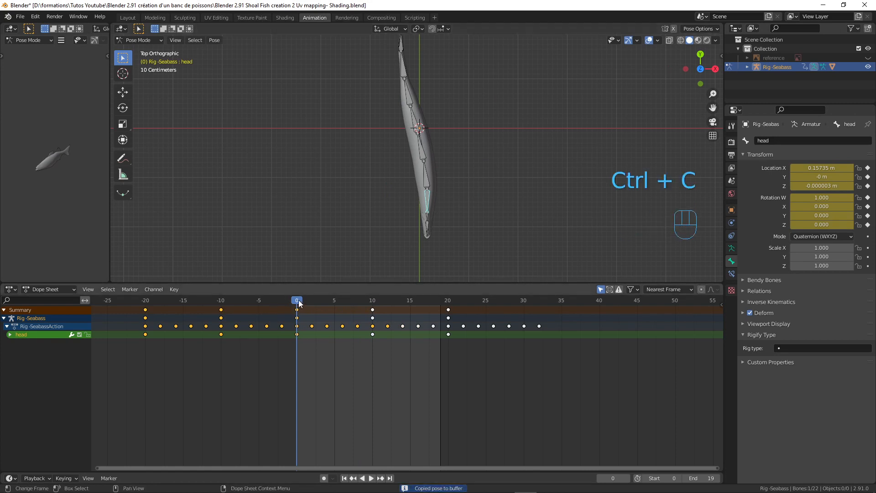
drag(308, 299, 370, 299)
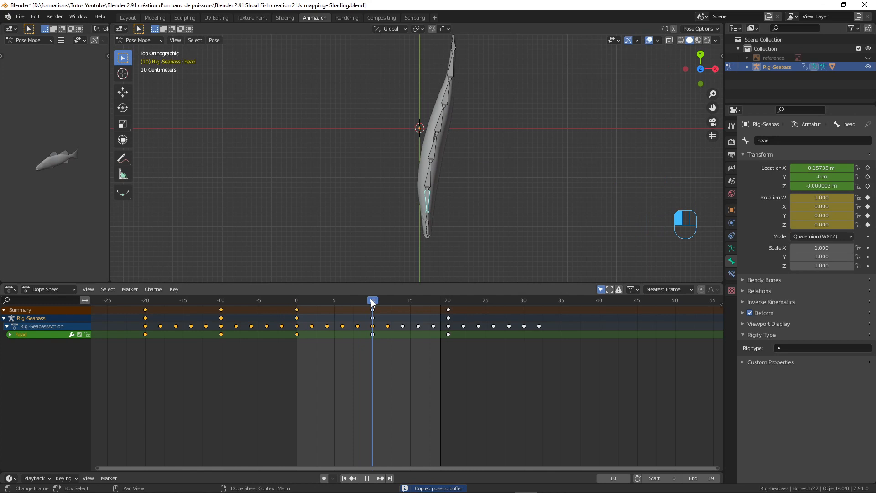
key(ctrl+shift+v)
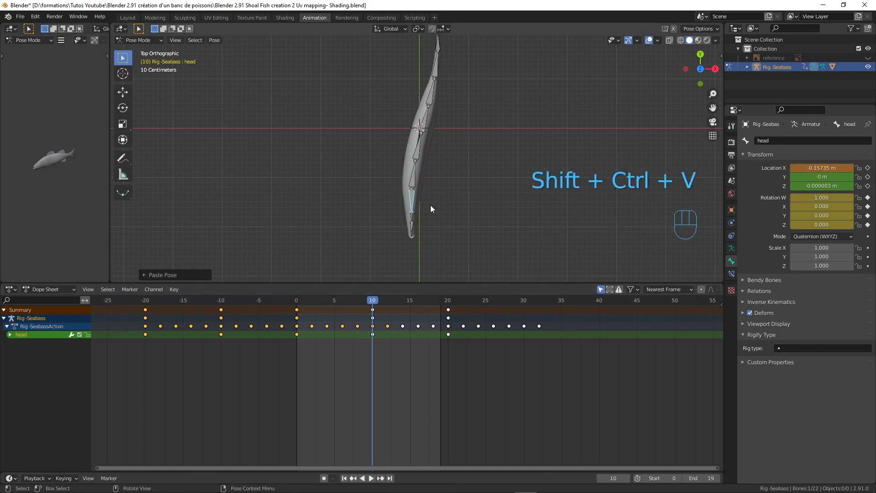
key(i)
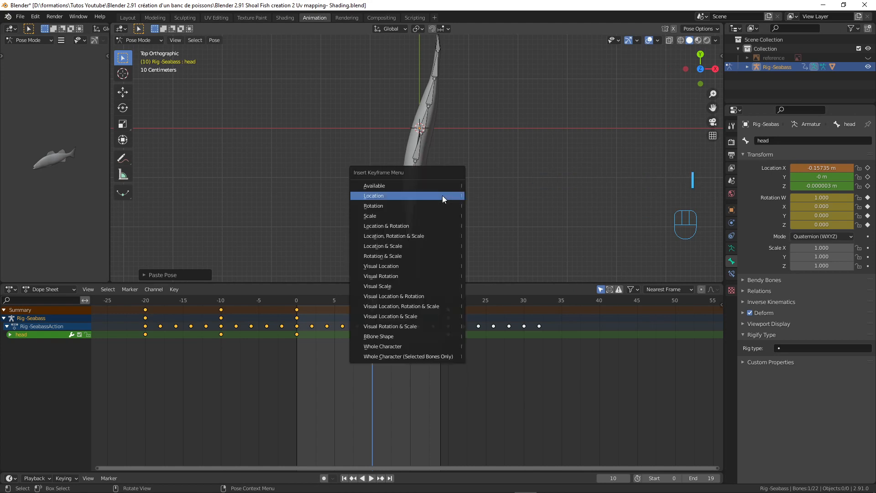
click(443, 195)
Step: Paste the copied head pose unmirrored at frame 20 and insert a Location keyframe
drag(376, 303, 448, 302)
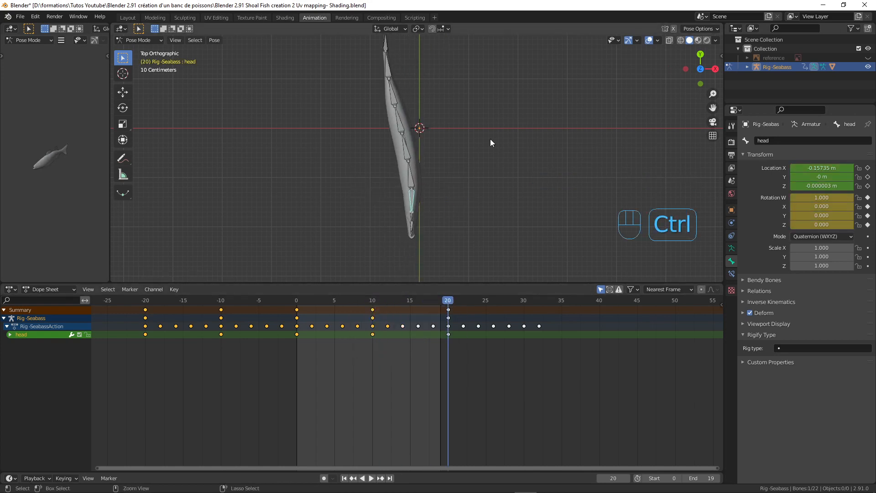
key(ctrl+v)
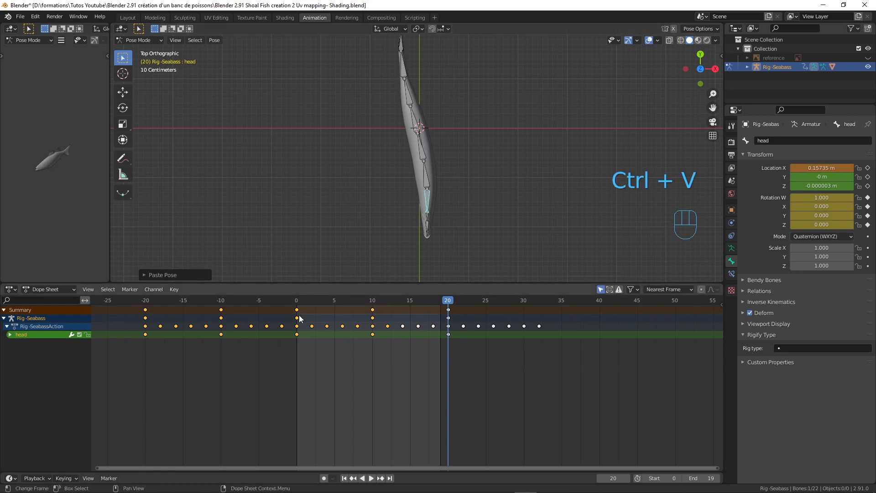
key(i)
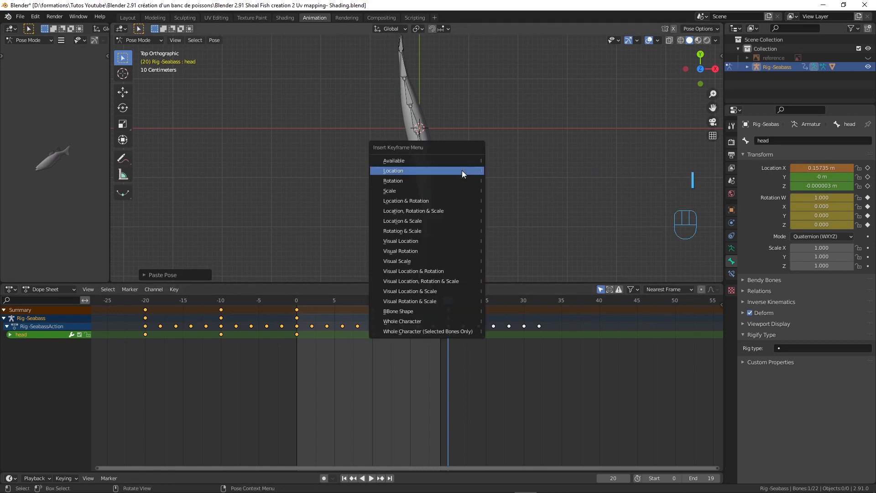
click(462, 171)
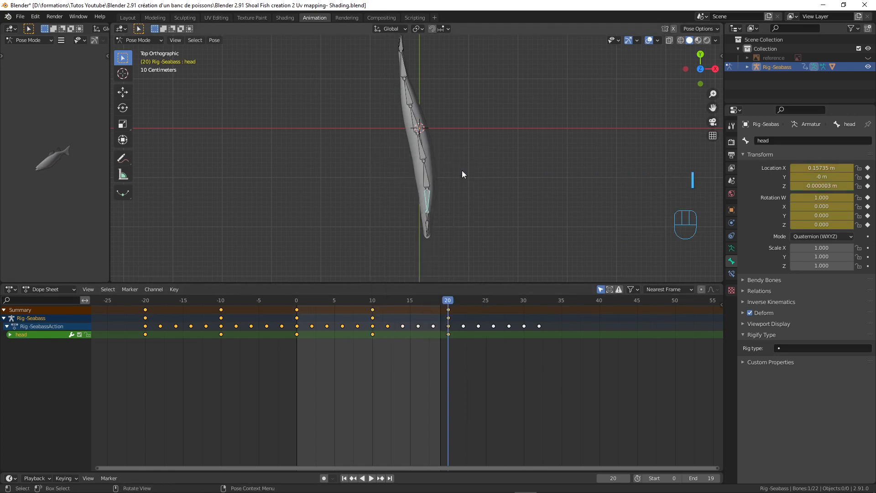
Step: Play the animation from its start and inspect the head's sway from the top and front views
click(345, 477)
click(371, 478)
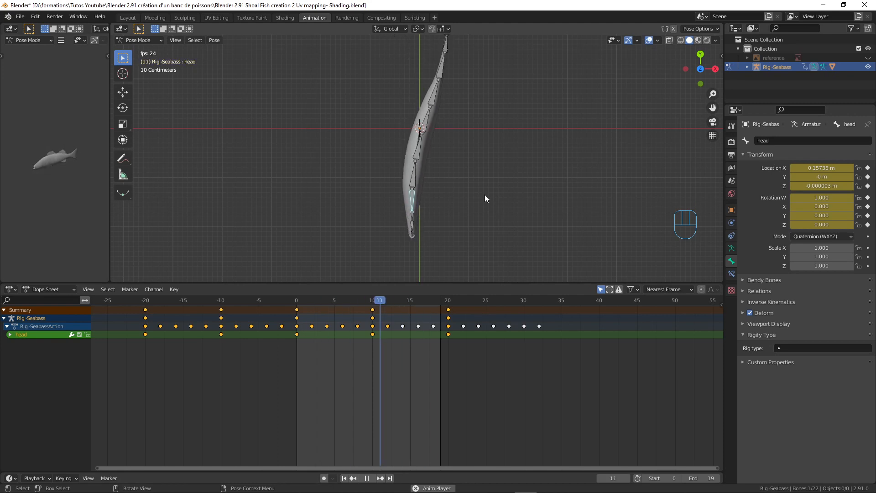
key(KP_1)
scroll(429, 162, up, 4)
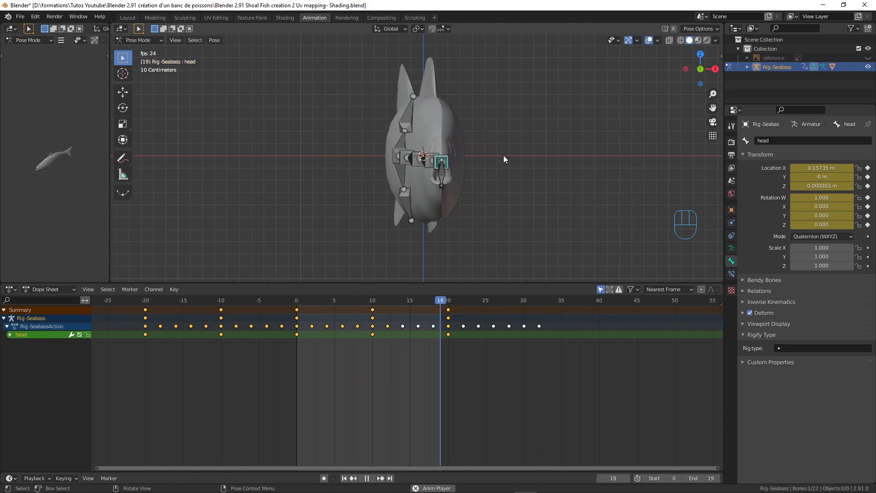
click(367, 478)
Step: Play the animation in the right orthographic view and examine the fish's motion from the side
middle_drag(478, 190, 219, 155)
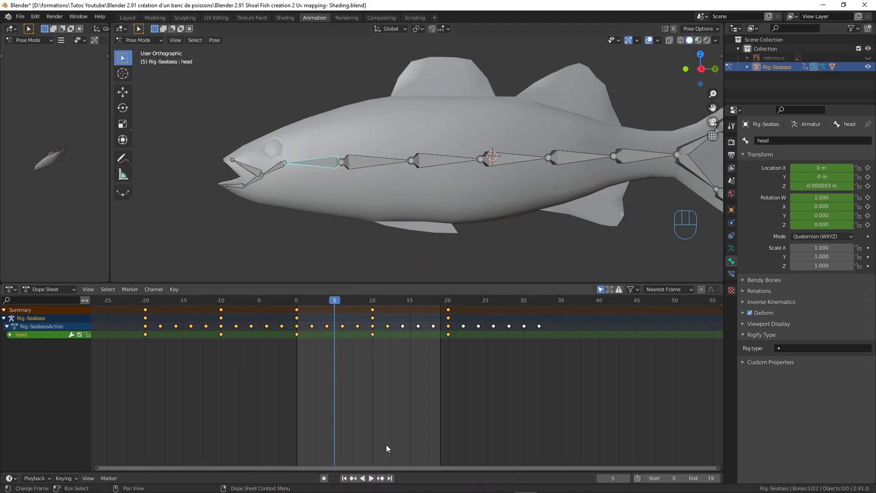
key(KP_3)
click(417, 169)
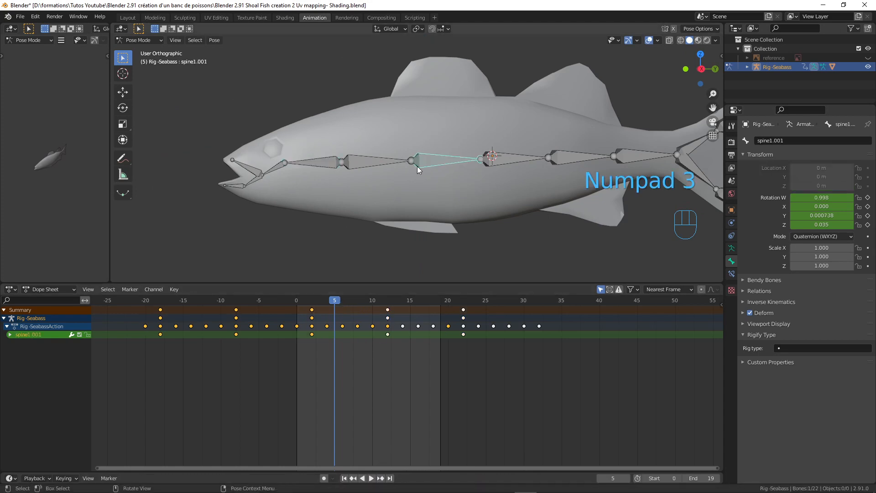
key(KP_3)
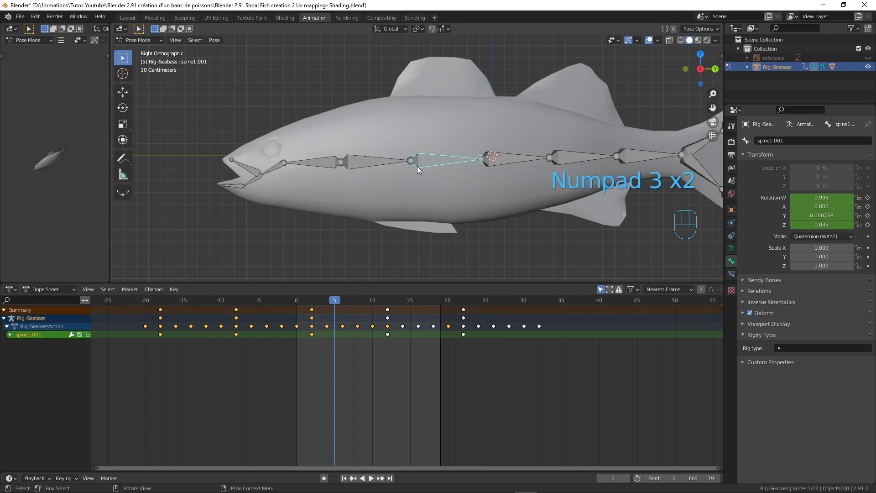
click(370, 478)
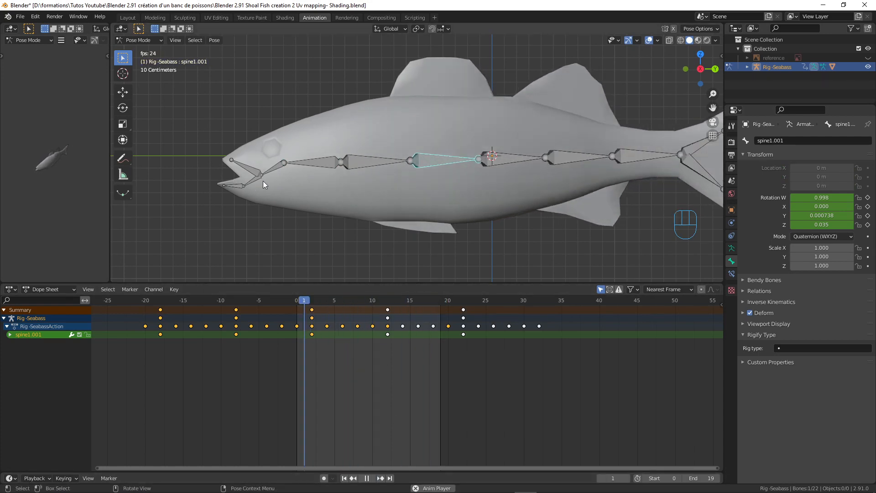
scroll(397, 230, down, 3)
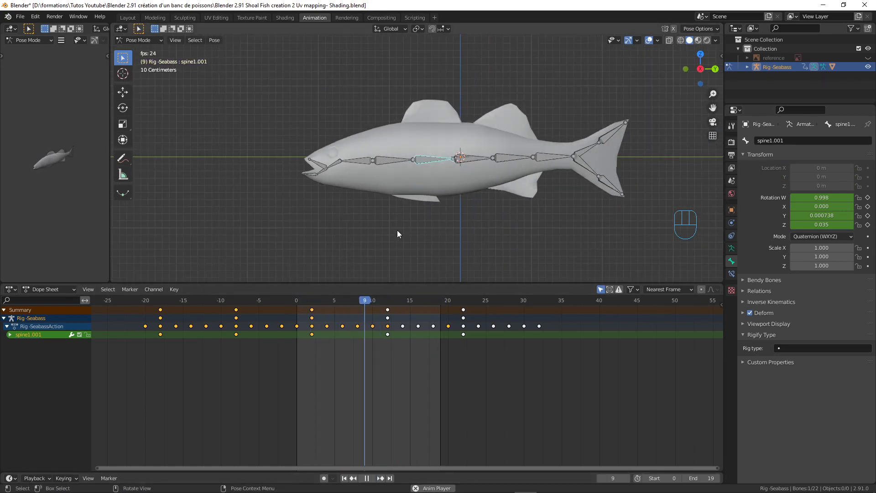
scroll(397, 230, up, 2)
scroll(397, 230, down, 2)
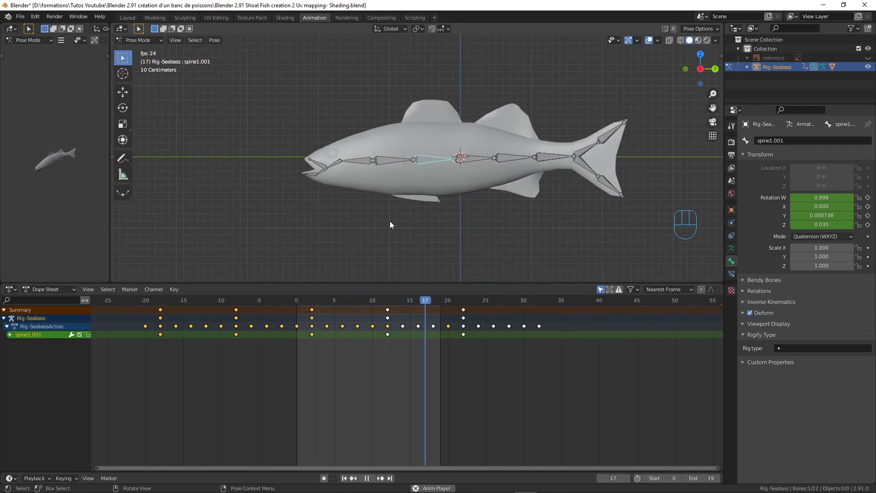
key(space)
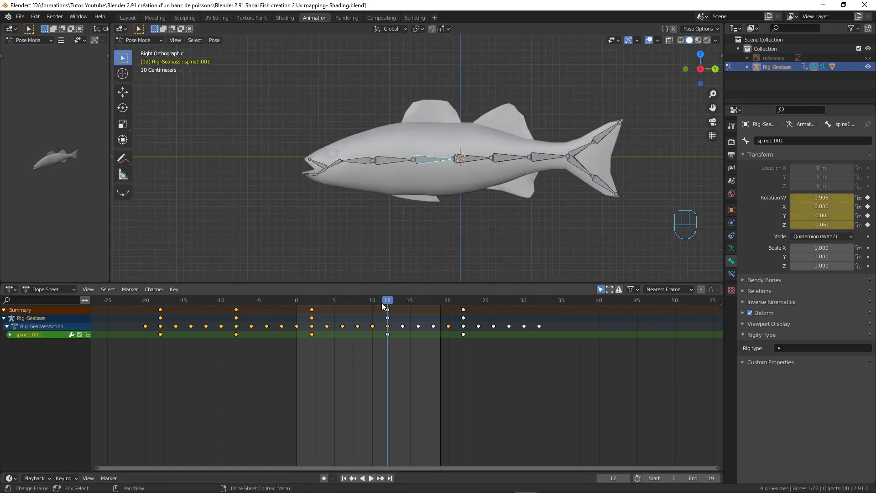
Step: At frame 0, rotate the Mouth bone to a quaternion X of about -0.054 to close the lower jaw slightly
drag(387, 303, 300, 300)
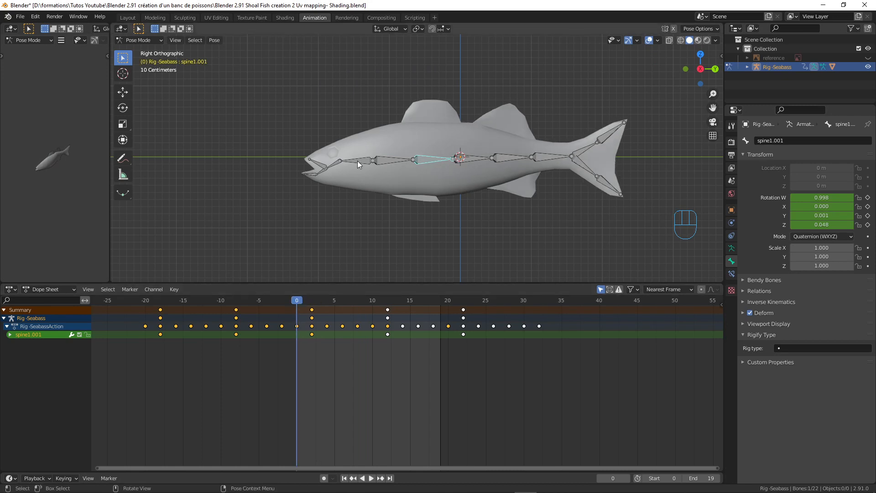
key(alt+a)
key(a)
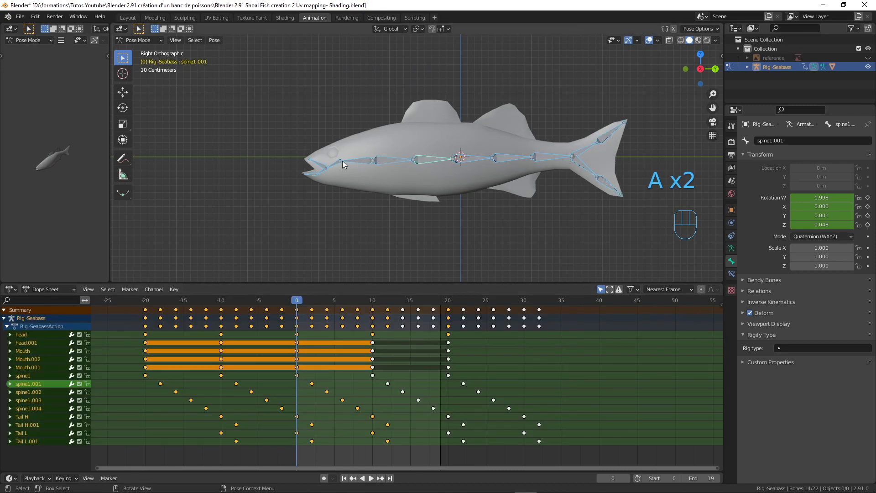
click(322, 175)
scroll(326, 187, up, 3)
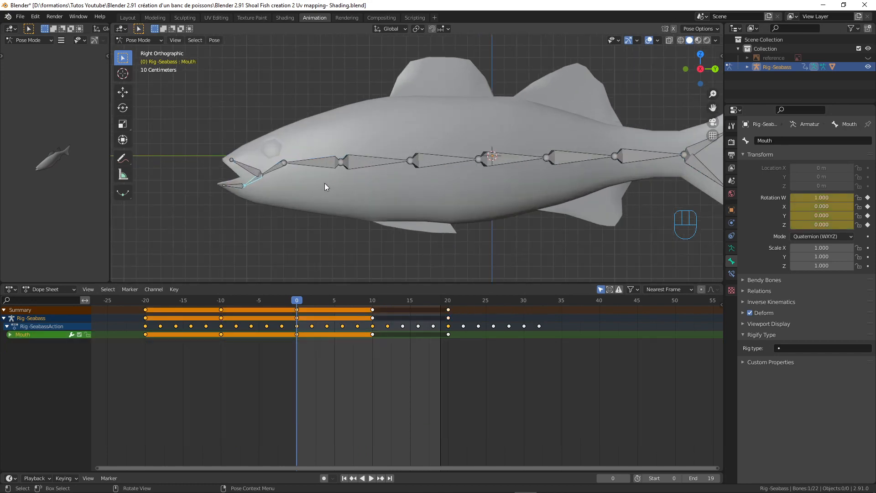
scroll(325, 187, down, 2)
scroll(319, 188, up, 1)
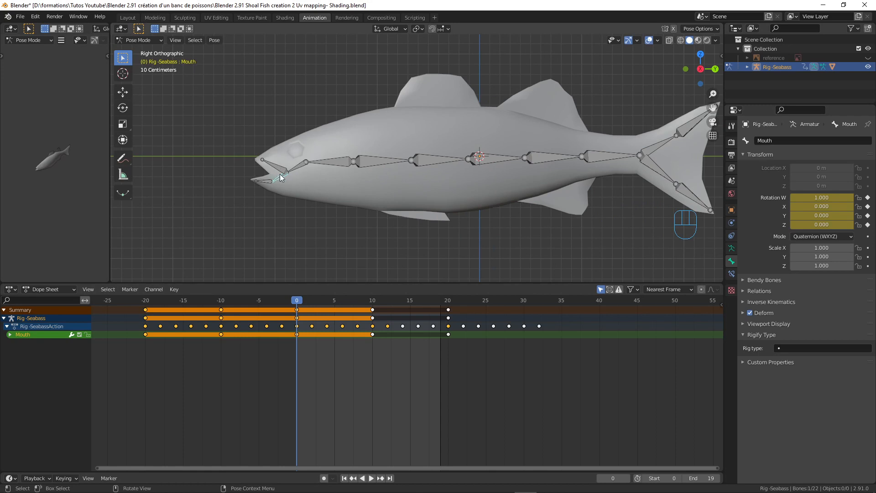
key(r)
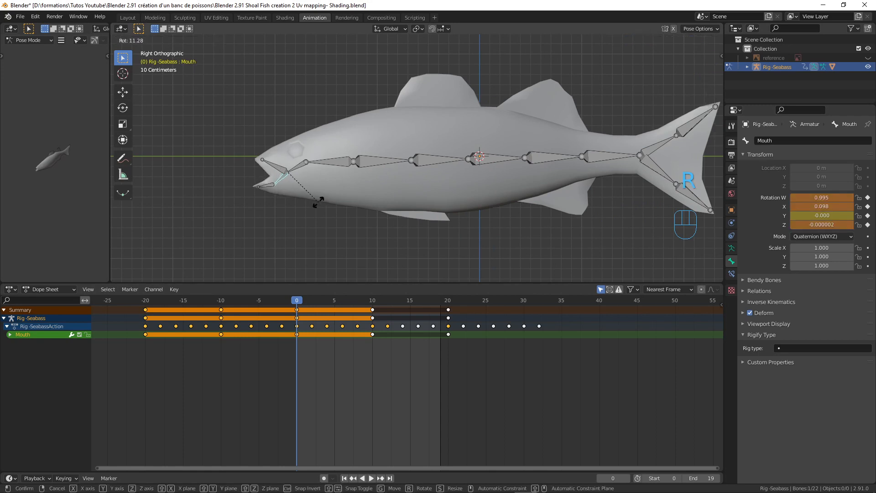
key(Escape)
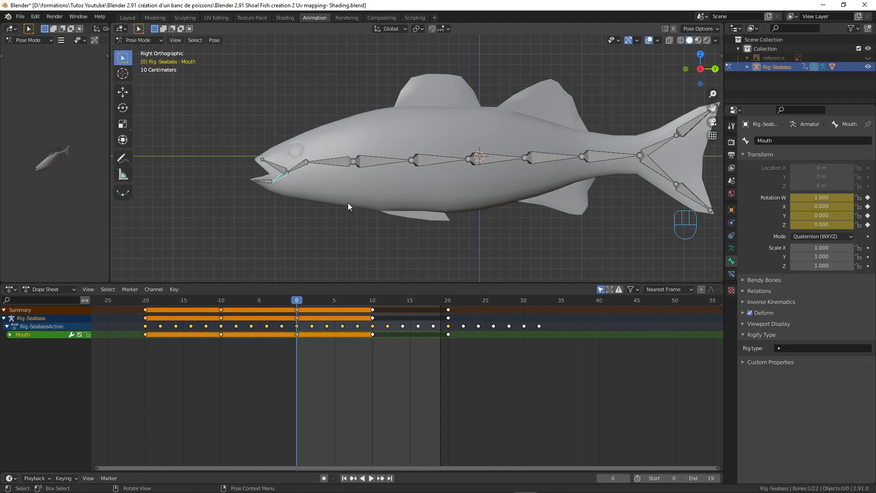
key(r)
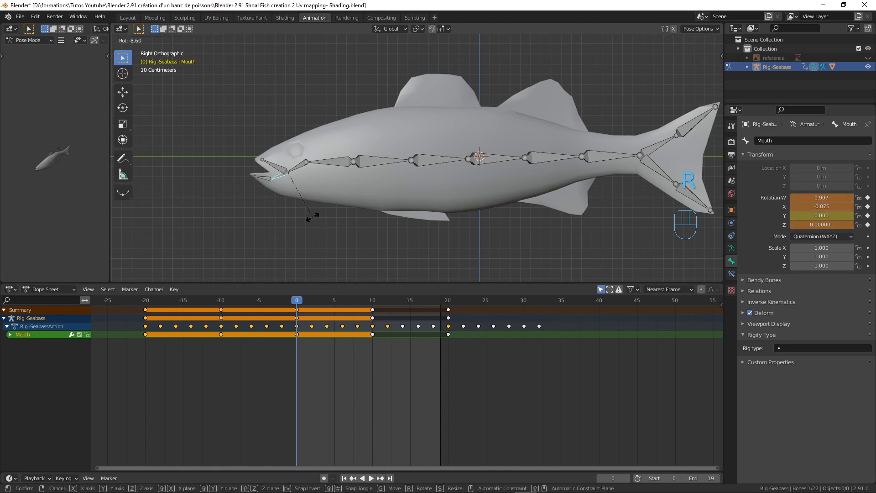
click(281, 189)
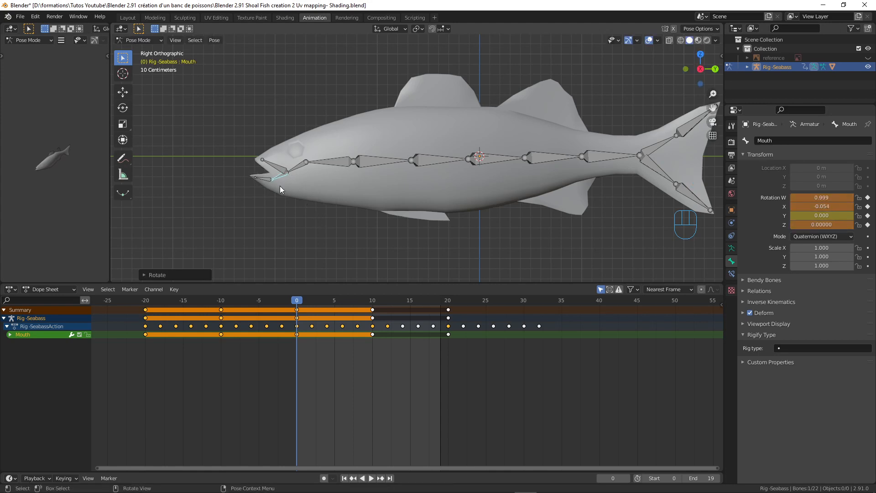
Step: Rotate the Mouth.002 bone at the tip of the lower jaw to a quaternion X of about -0.029
click(265, 181)
key(r)
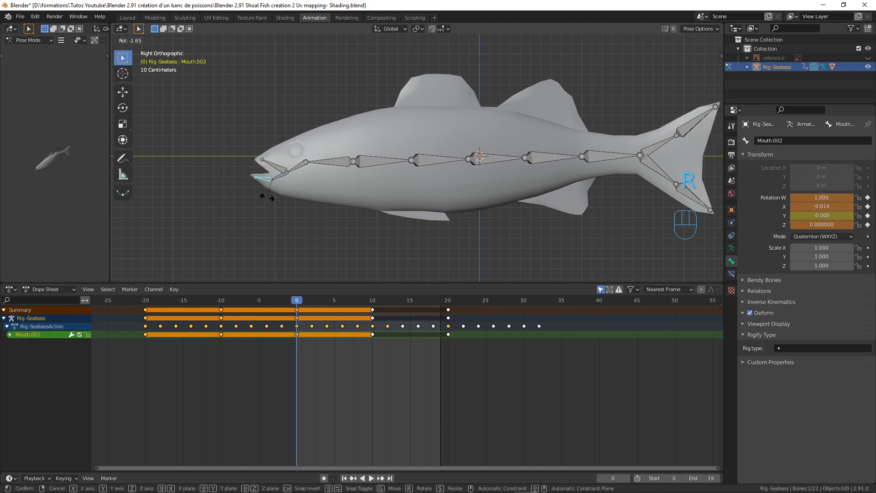
click(268, 200)
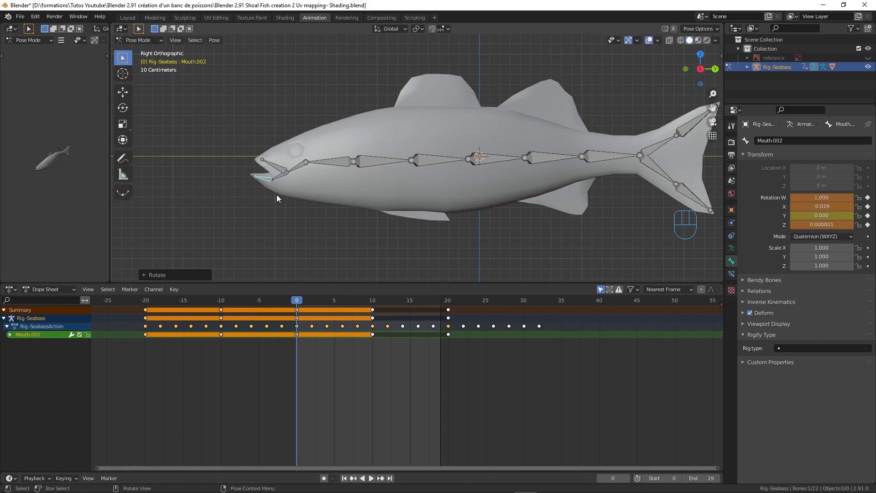
Step: Keyframe the rotation of the Mouth and Mouth.002 bones together at frame 0
scroll(334, 247, up, 2)
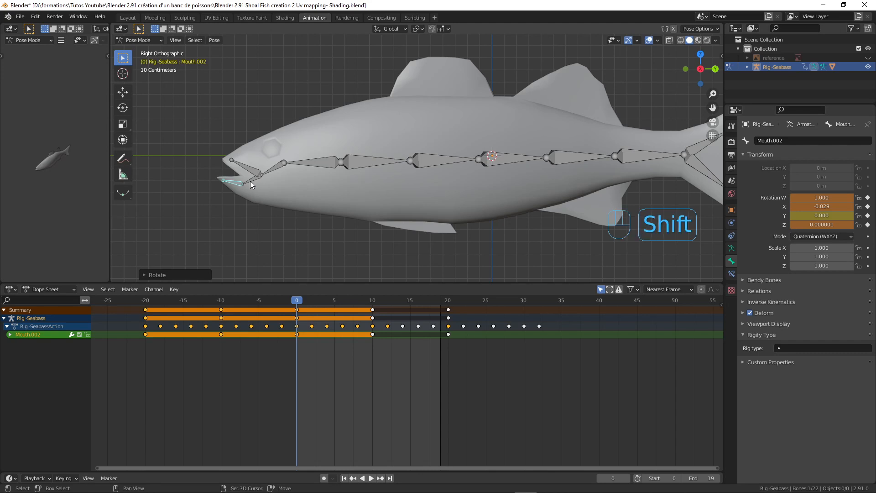
shift+click(251, 181)
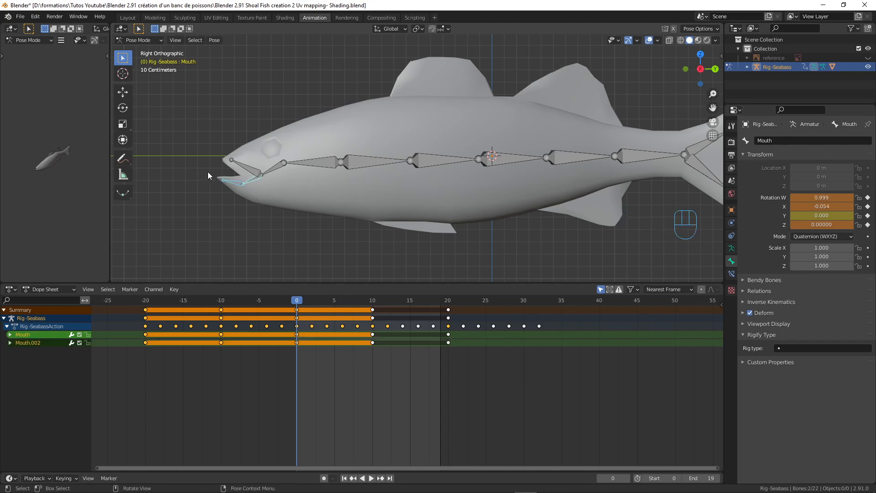
key(i)
click(288, 197)
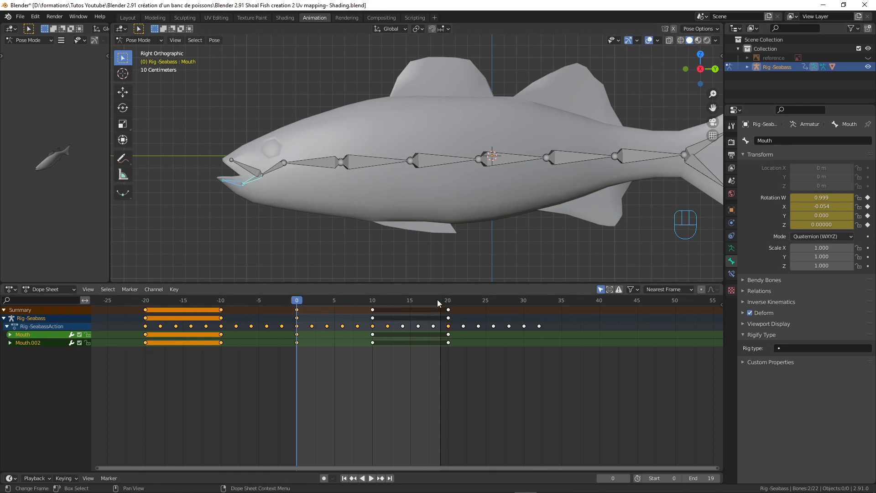
Step: Try to carry the mouth bones' frame 0 pose over to frame 20 and keyframe it there
key(ctrl+c)
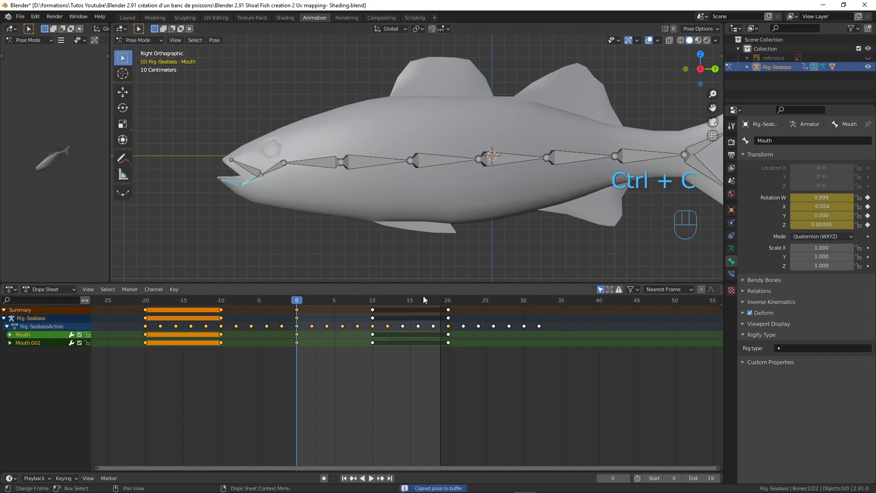
click(448, 301)
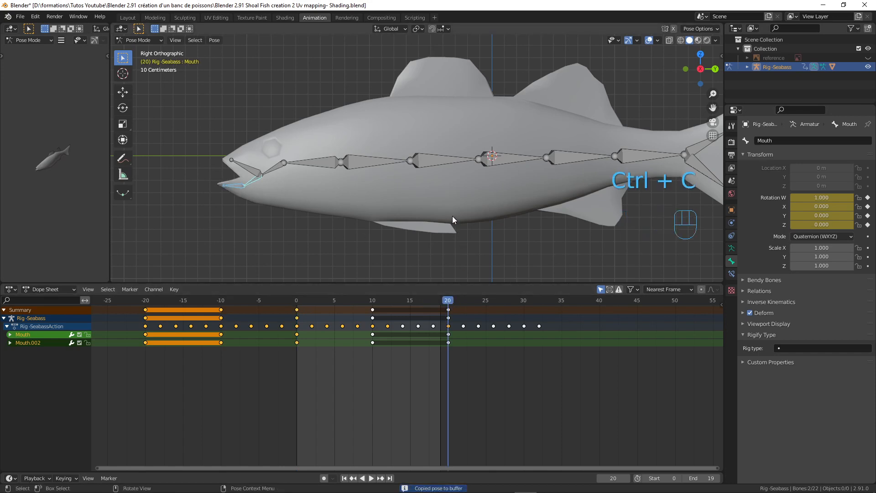
key(i)
click(452, 215)
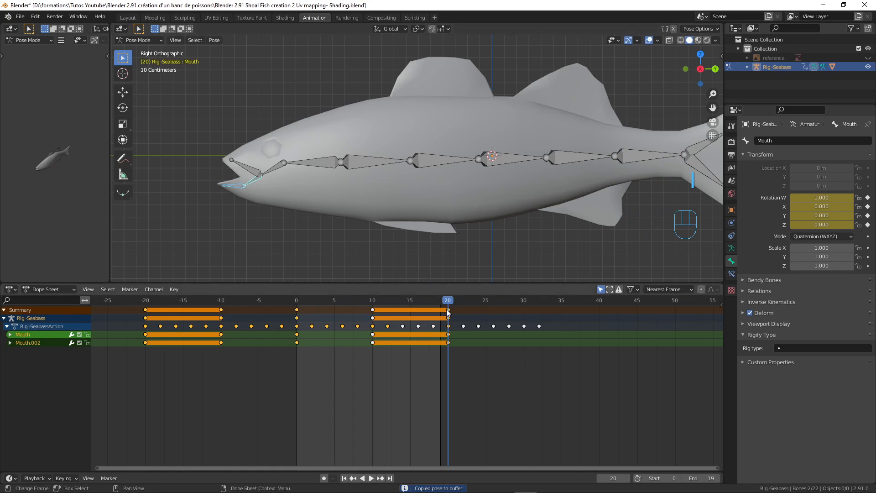
Step: At frame 10, open the lower jaw by rotating the Mouth bone about 10.3° and the Mouth.002 bone about 8.1°
drag(448, 303, 372, 301)
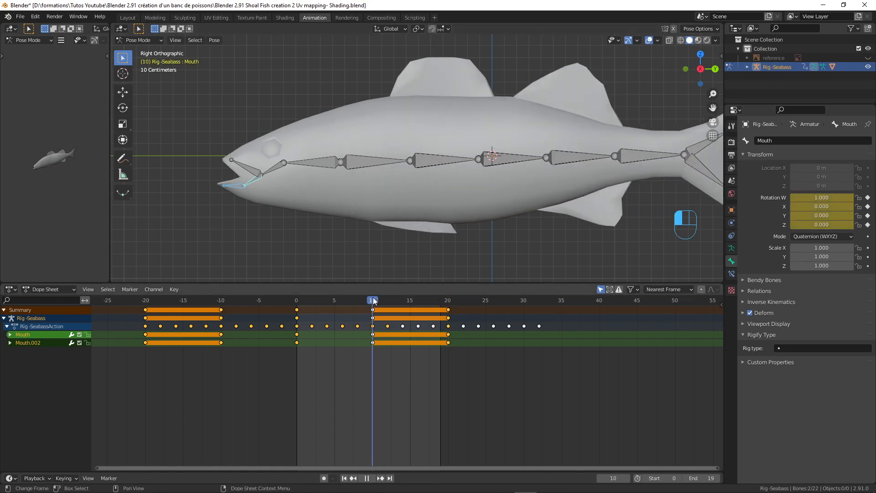
click(252, 185)
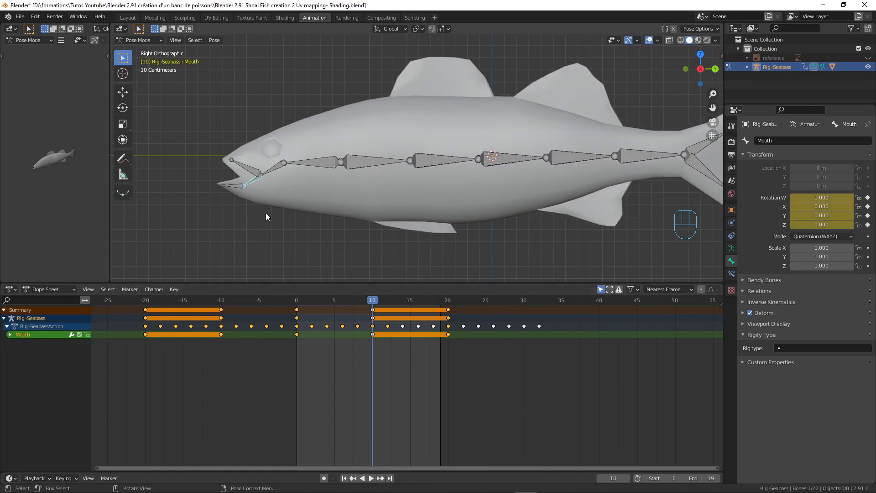
key(r)
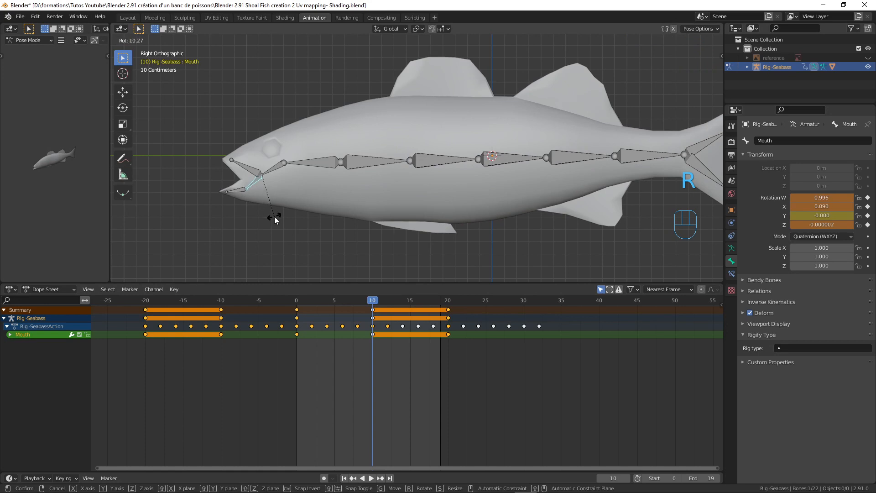
click(275, 217)
click(240, 191)
key(r)
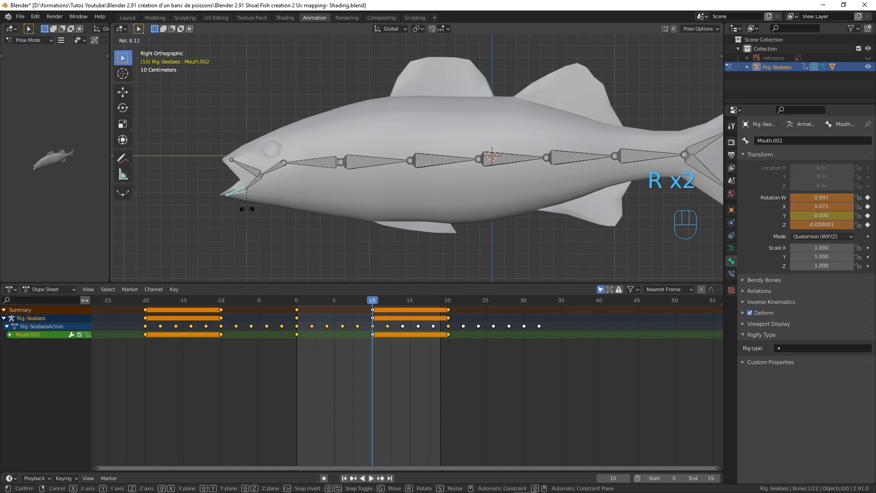
click(246, 209)
Step: Keyframe the open-mouth rotation of both the Mouth and Mouth.002 bones at frame 10
shift+click(253, 183)
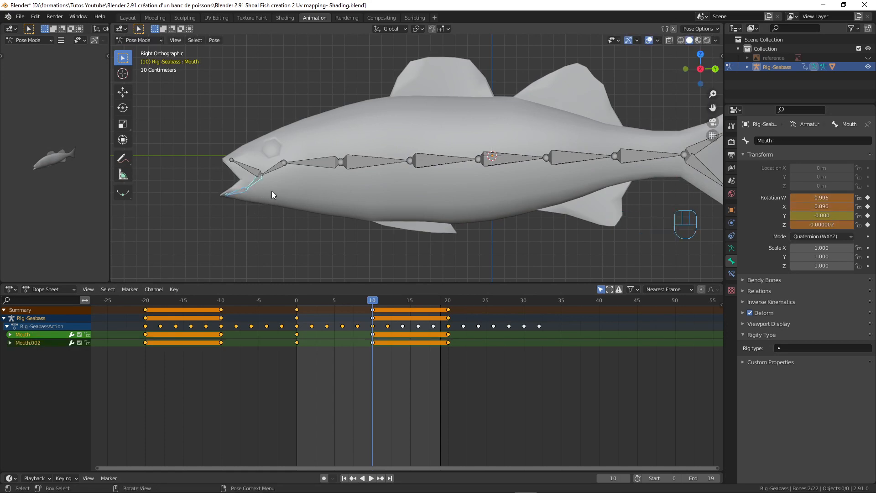
key(i)
click(272, 191)
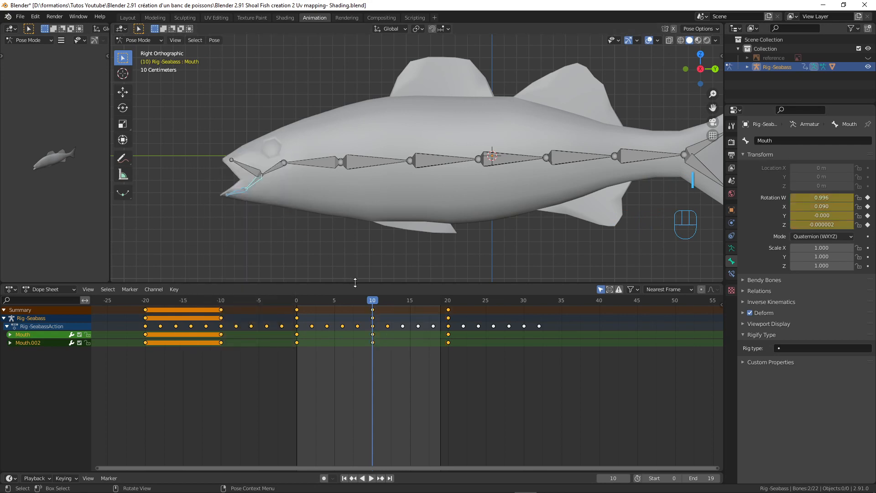
Step: Play the animation and examine the mouth's opening and closing from the side and at an angle
key(space)
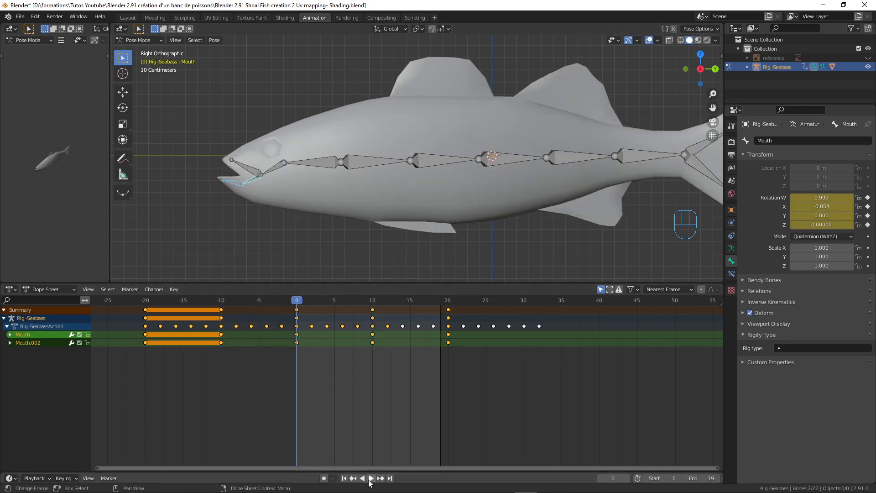
scroll(310, 207, down, 4)
scroll(309, 204, down, 2)
scroll(309, 204, up, 3)
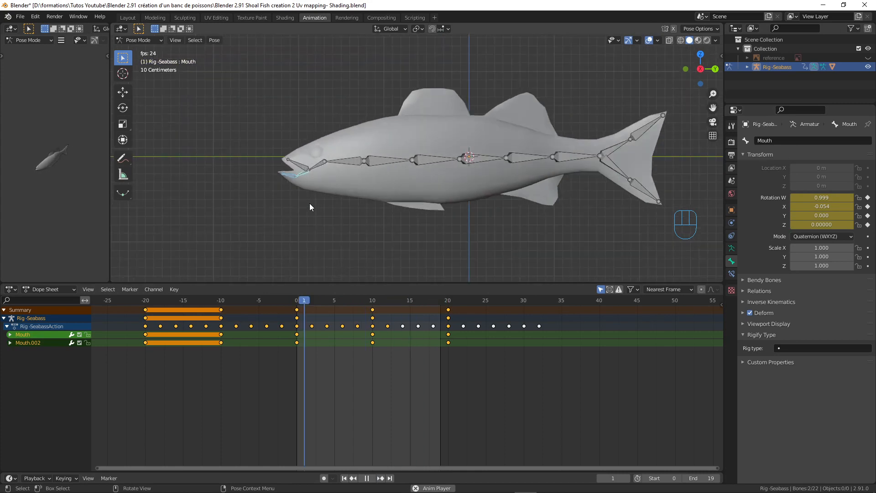
scroll(377, 165, up, 2)
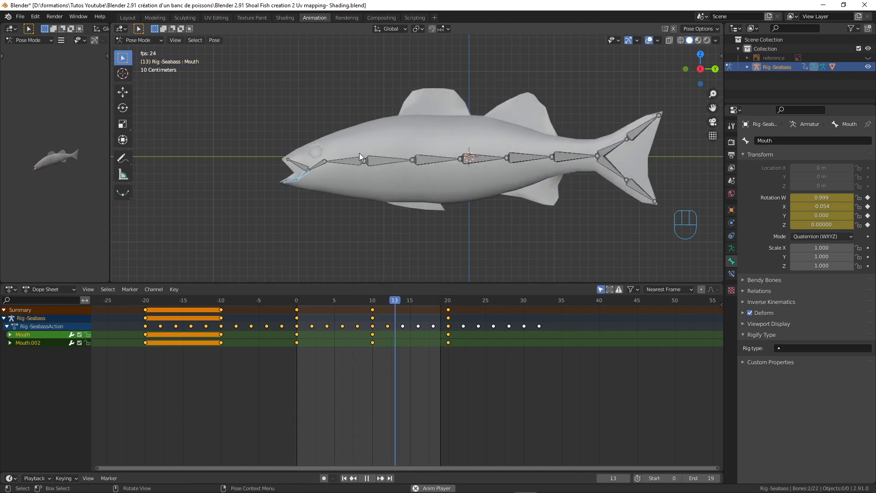
middle_drag(316, 182, 382, 184)
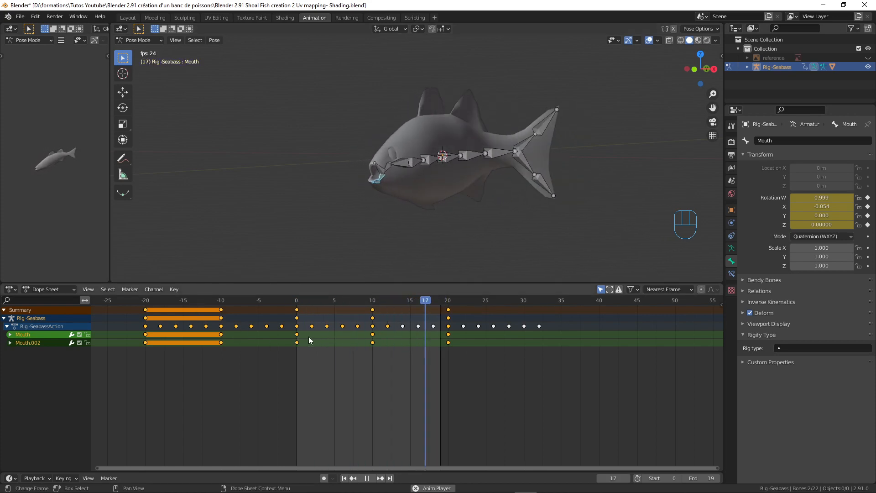
middle_drag(415, 228, 321, 226)
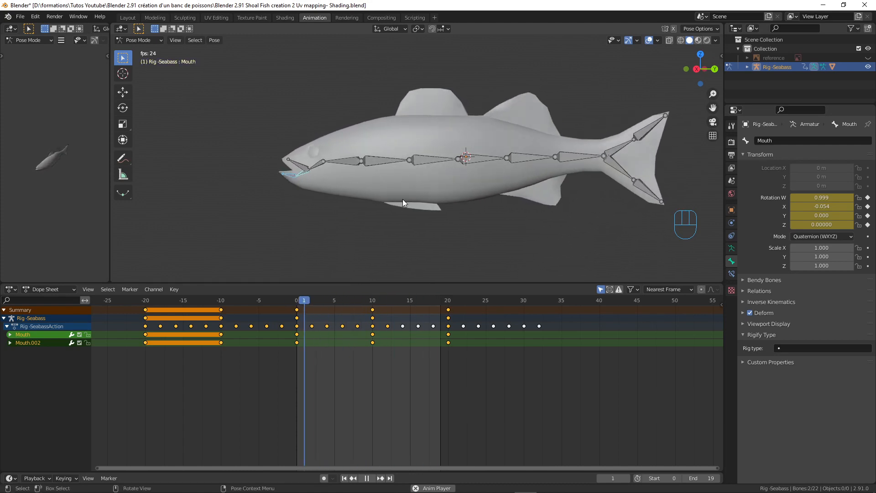
key(KP_3)
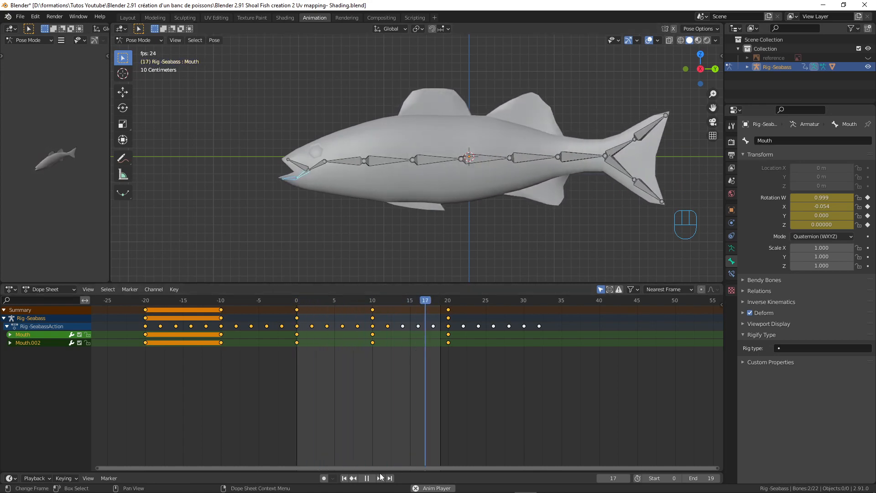
key(space)
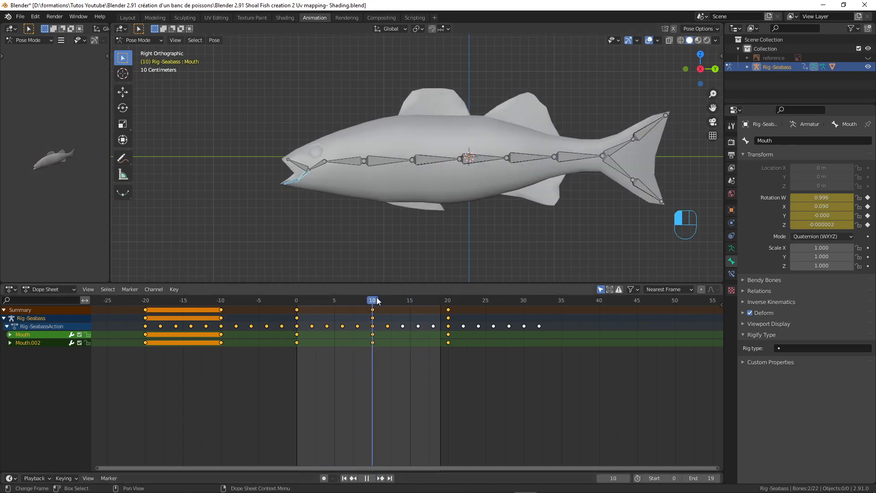
Step: Copy the mouth bones' pose at frame 0, paste it at frame 20 and keyframe its rotation
drag(377, 302, 294, 300)
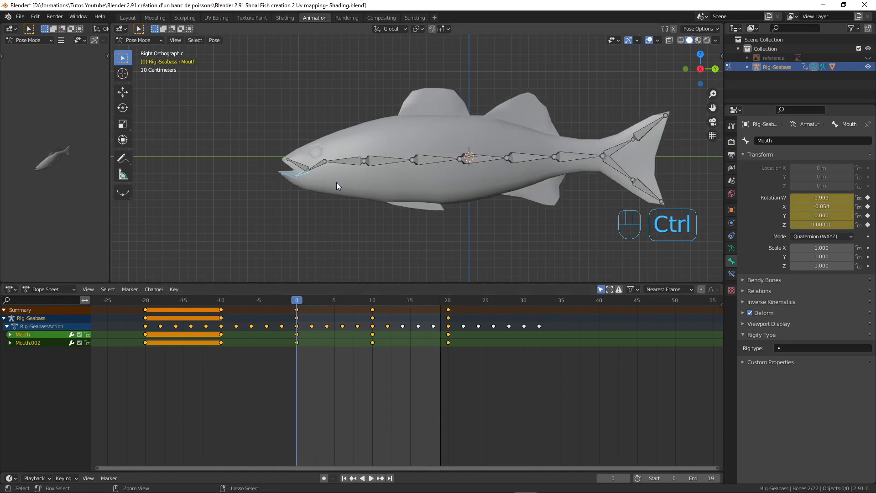
key(ctrl+c)
drag(296, 302, 452, 305)
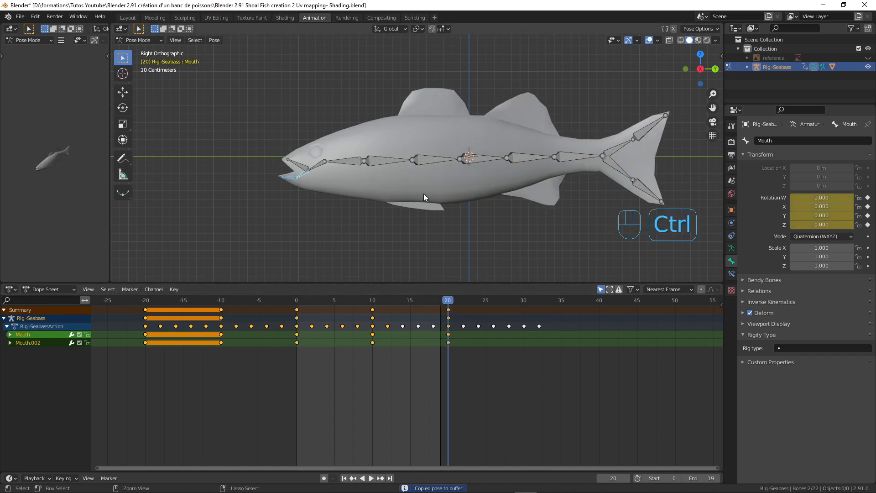
key(ctrl+v)
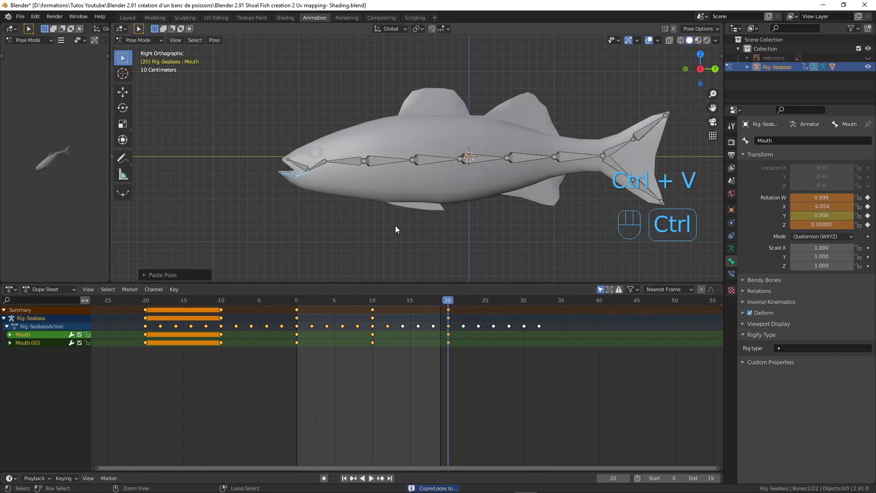
key(i)
click(394, 187)
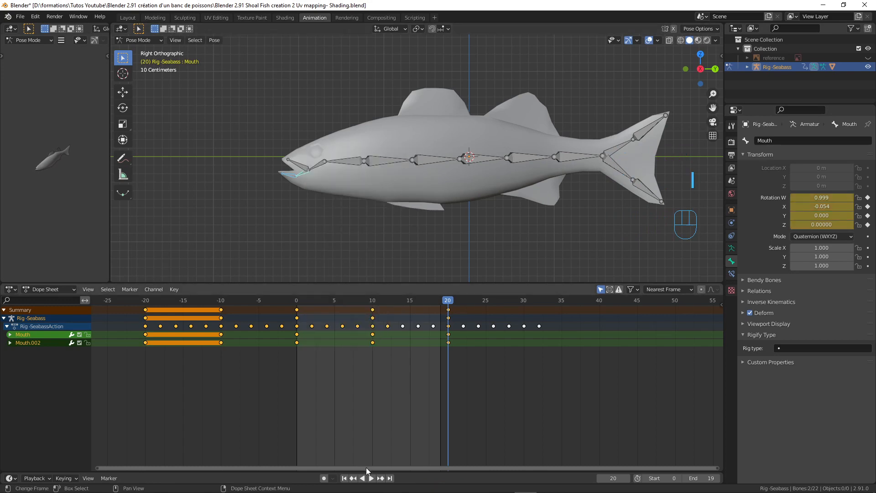
Step: Replay the animation and check that the mouth movement loops smoothly, ending in the right orthographic view
click(371, 477)
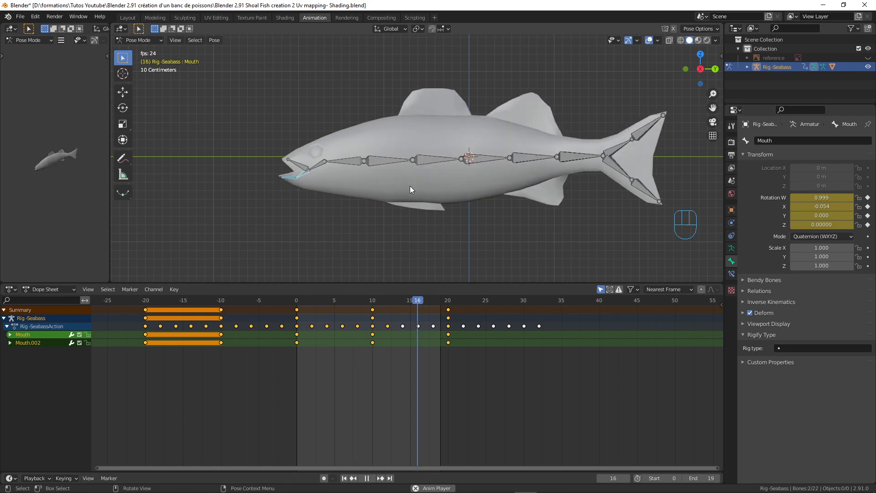
middle_drag(379, 203, 406, 183)
scroll(496, 203, up, 3)
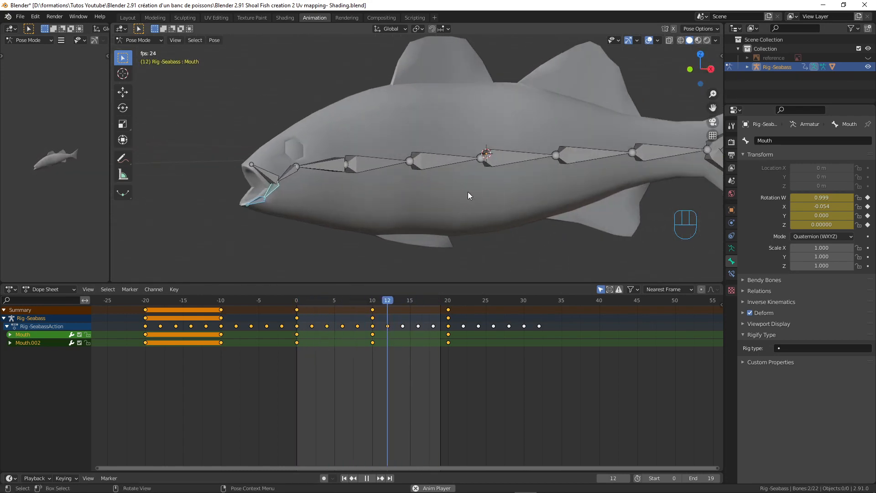
scroll(470, 191, down, 3)
mouse_move(470, 192)
middle_down()
mouse_move(500, 189)
mouse_move(457, 194)
middle_up()
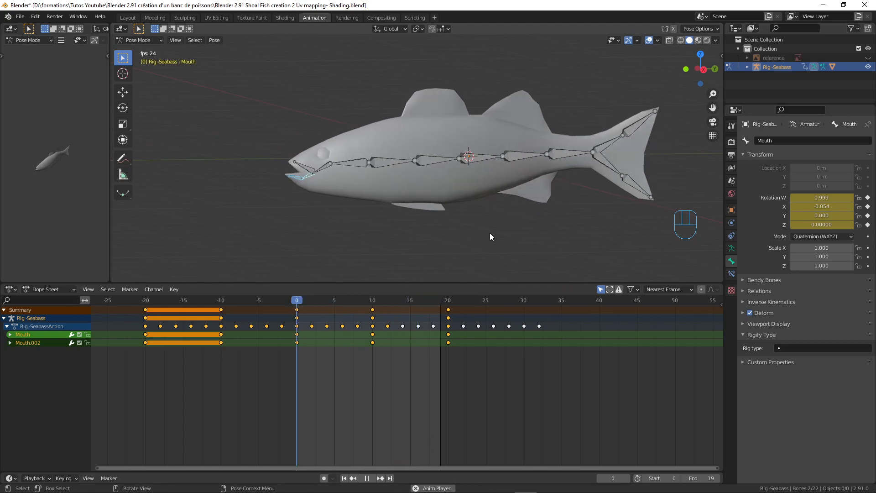
key(KP_3)
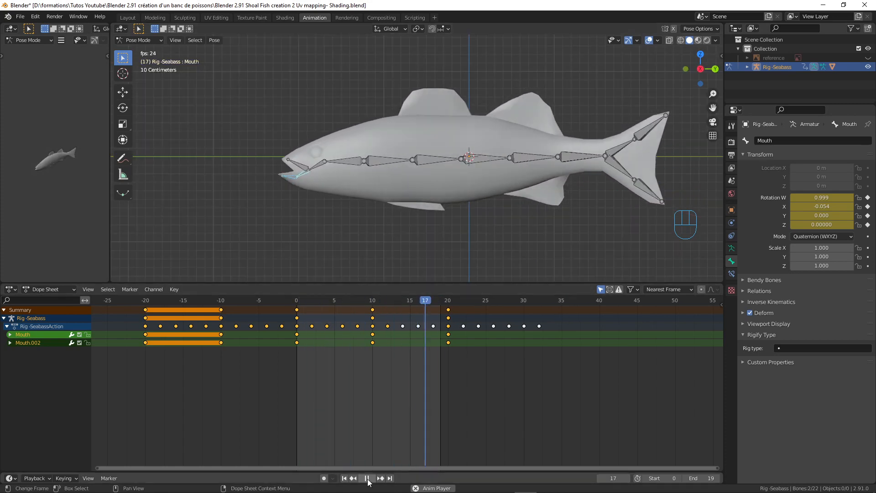
Step: Select the head bone and stop the animation playback
click(350, 164)
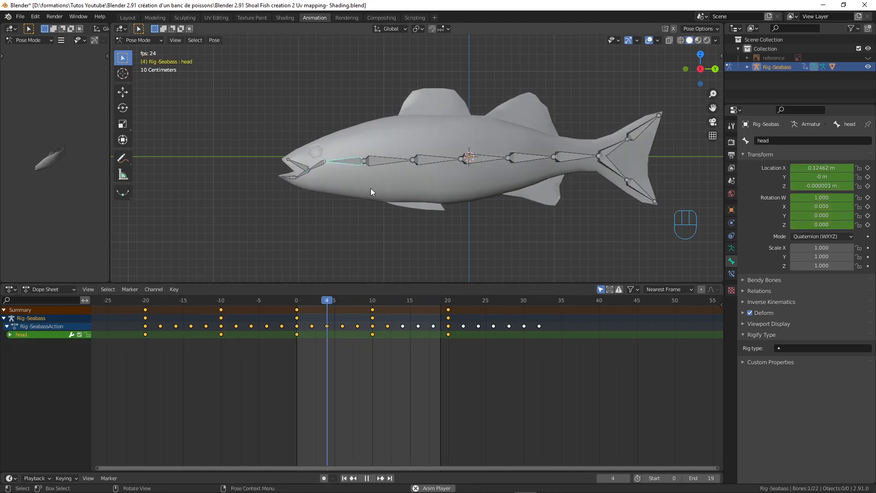
key(g)
click(371, 200)
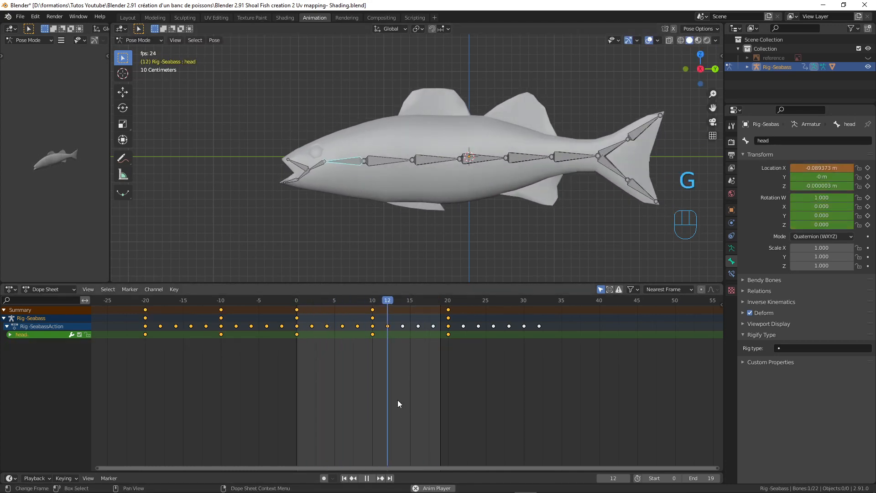
click(368, 478)
Step: Rotate the head bone about -2 degrees at frame 0 in the side view and keyframe its location and rotation
key(g)
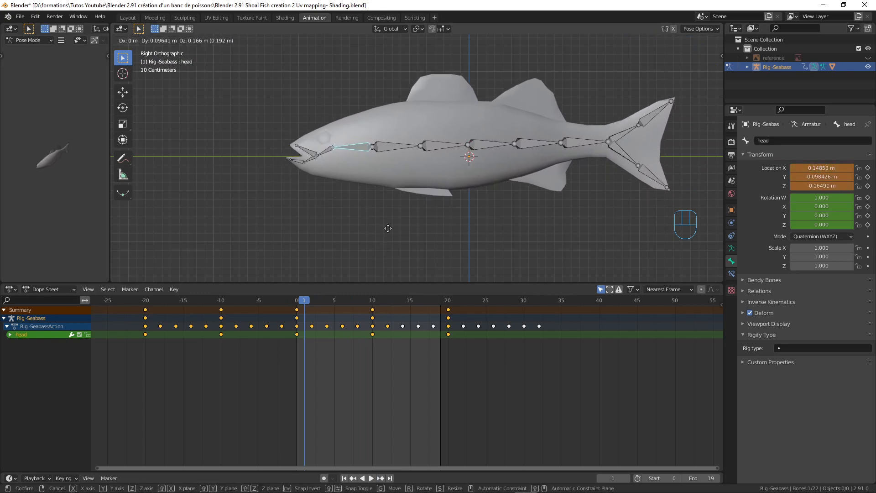
right_click(391, 226)
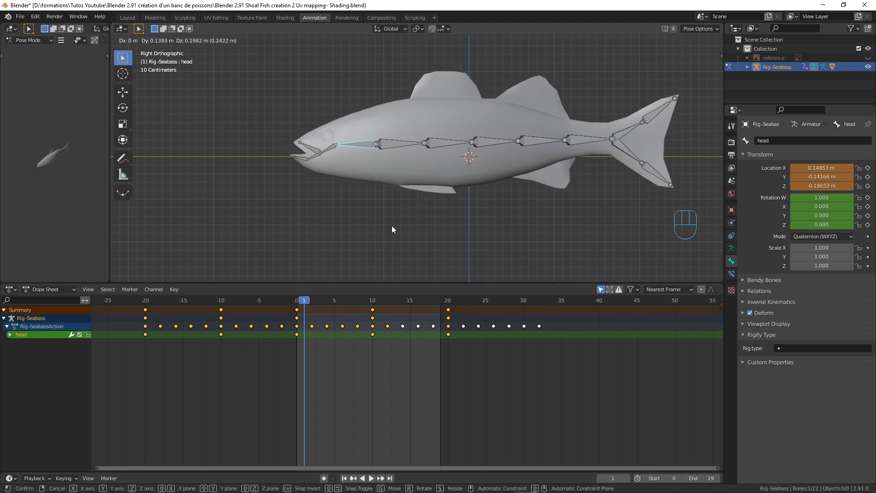
drag(301, 303, 298, 303)
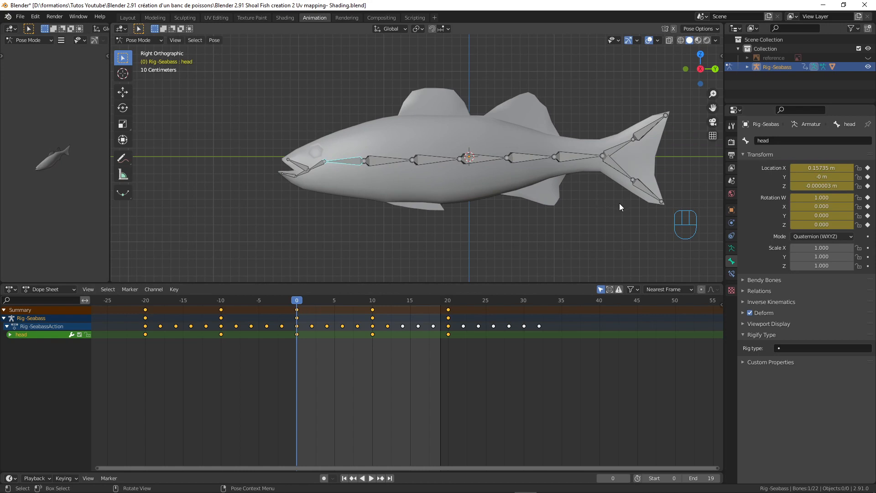
key(r)
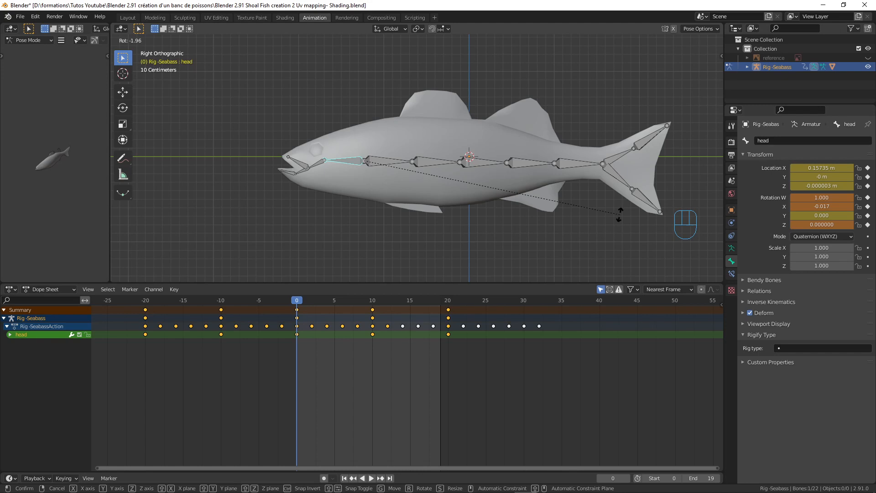
click(619, 215)
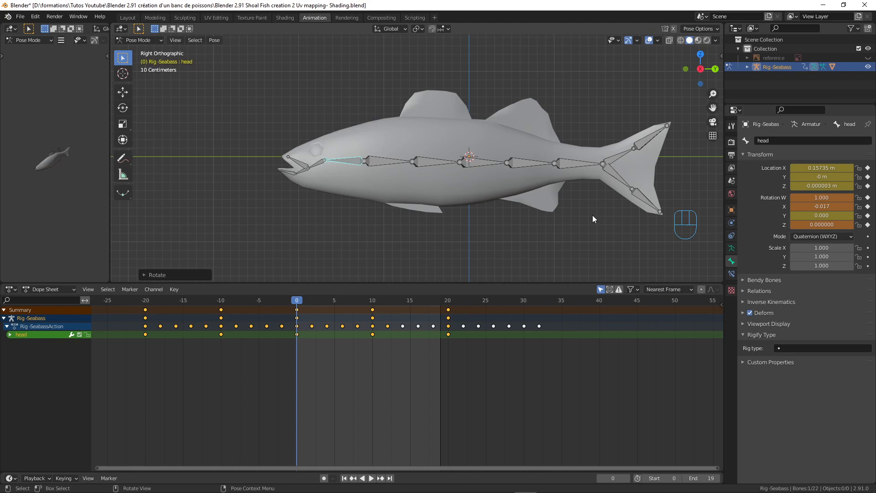
key(i)
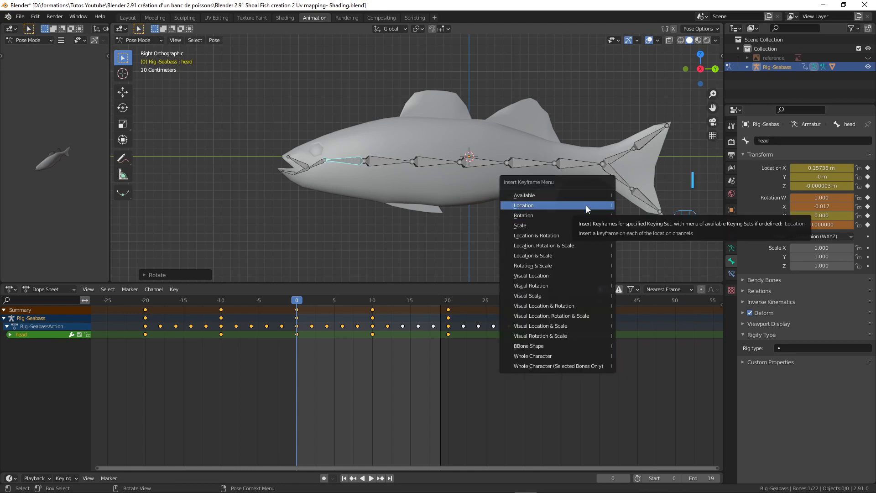
click(578, 235)
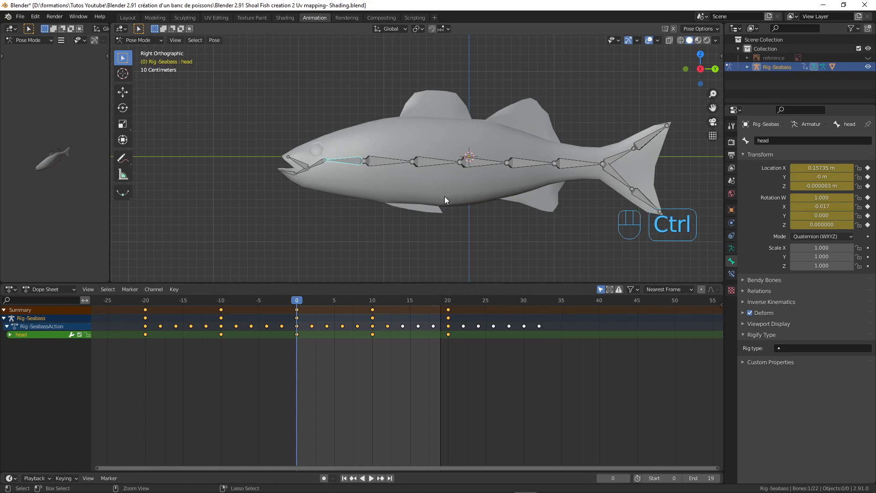
Step: Copy the head bone's pose from frame 0, paste it at frame 20 and keyframe its location and rotation
key(ctrl+c)
click(443, 301)
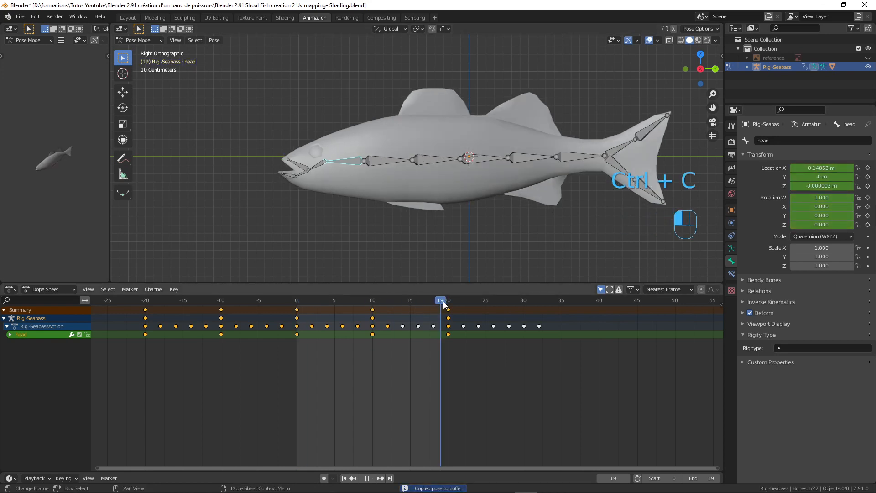
drag(443, 302, 449, 303)
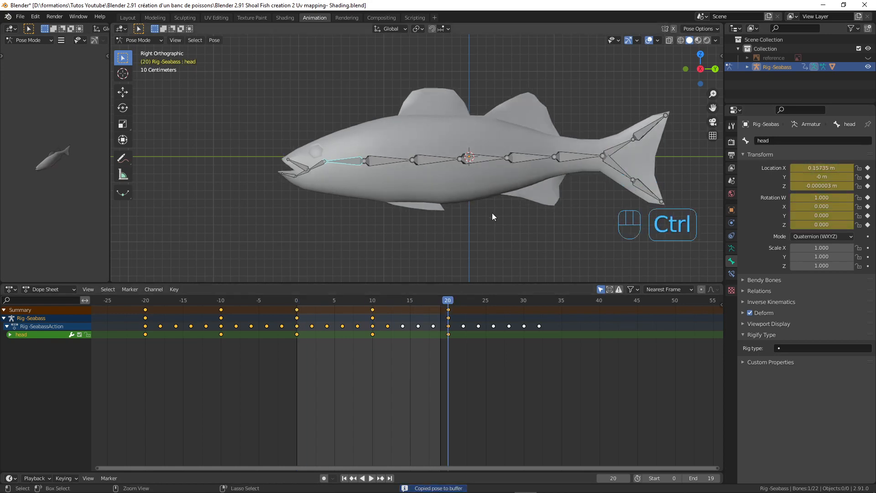
key(ctrl+v)
key(i)
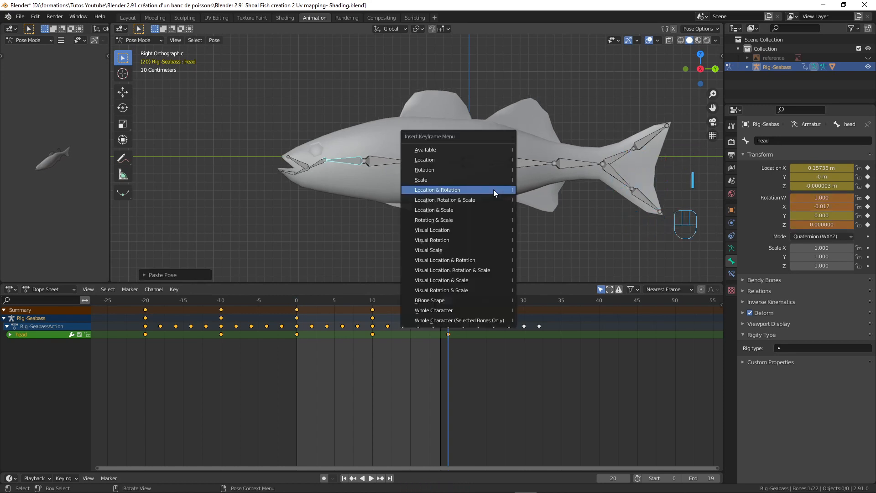
click(493, 189)
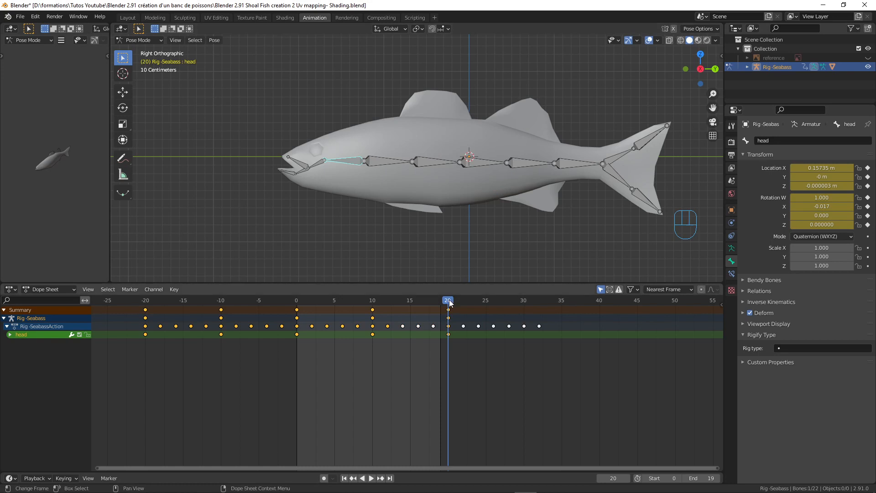
Step: Raise the head bone about 0.19 m at frame 10 and keyframe its location and rotation
drag(449, 300, 374, 302)
key(g)
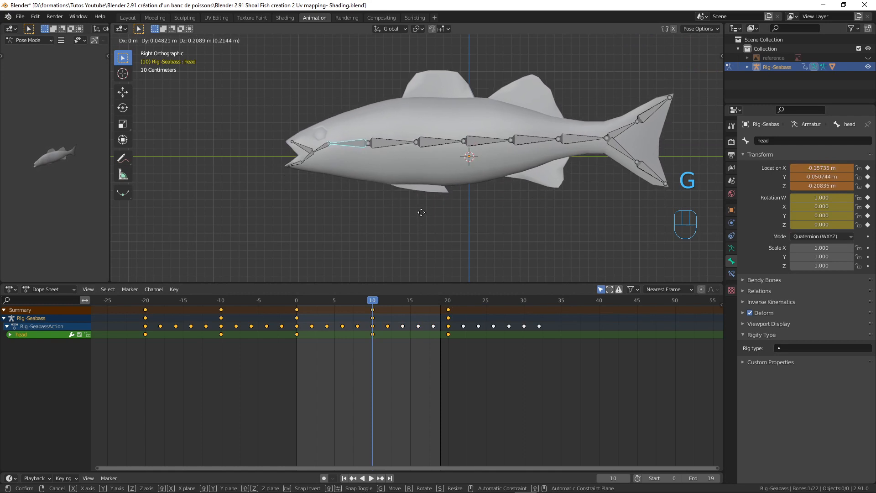
click(421, 214)
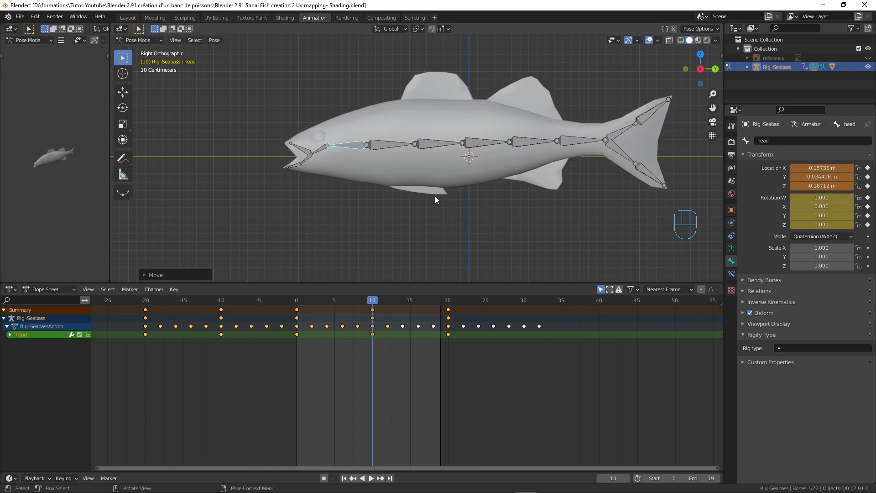
key(i)
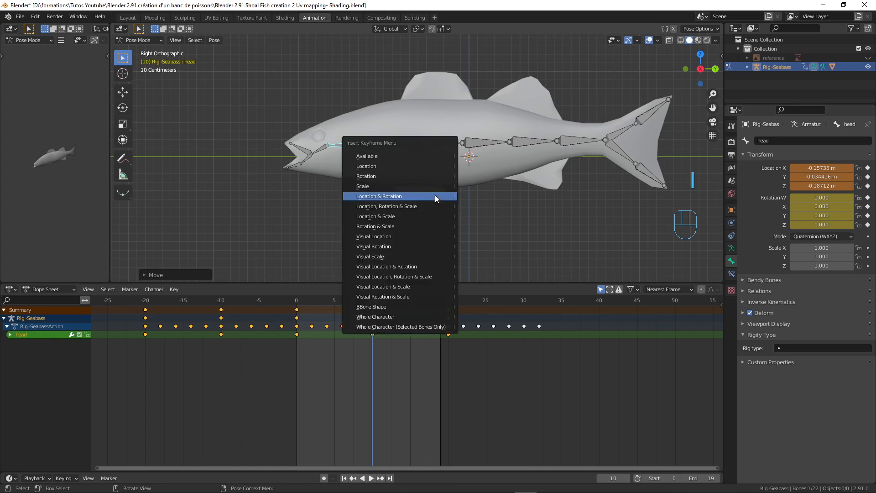
click(410, 197)
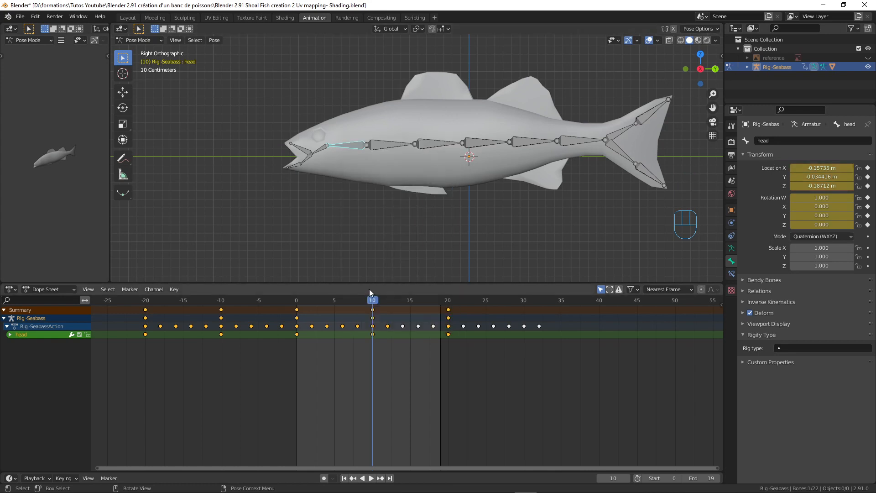
Step: Play the animation from frame 0 and check the fish's vertical movement from the side
drag(363, 303, 296, 307)
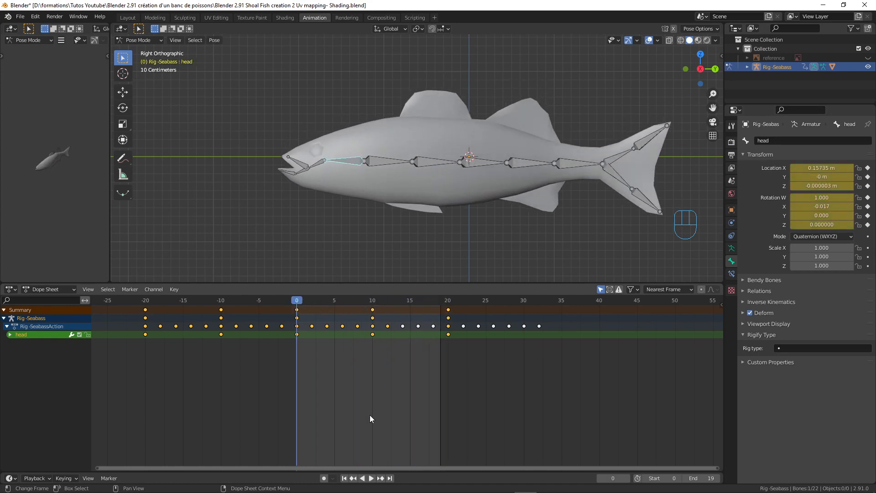
click(370, 479)
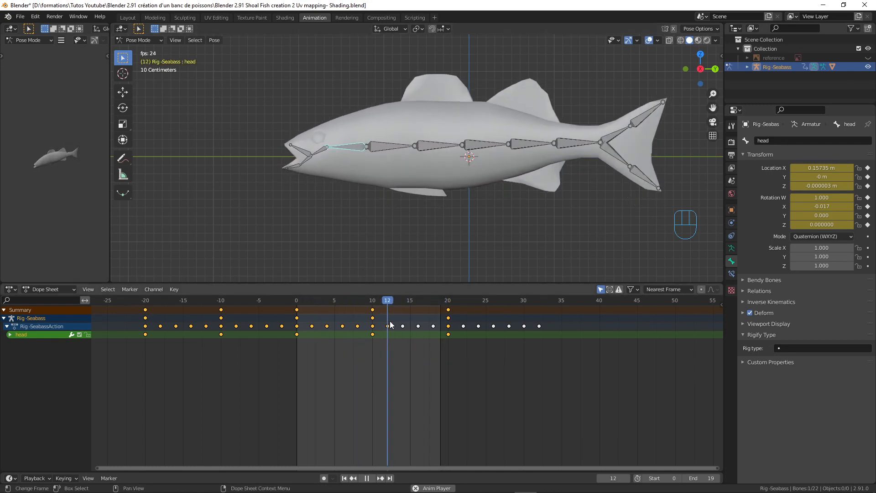
click(367, 478)
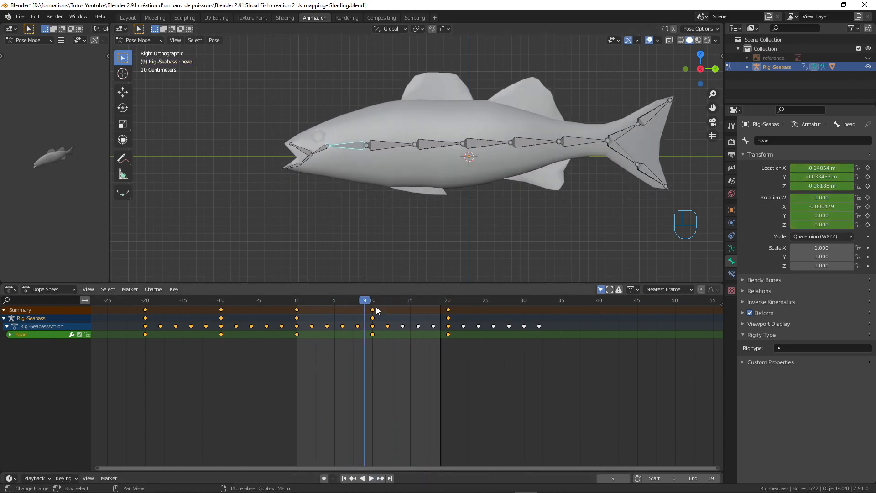
Step: Lower the head bone about 0.04 m at frame 10, keyframe its location and rotation, and check the playback
drag(370, 302, 373, 302)
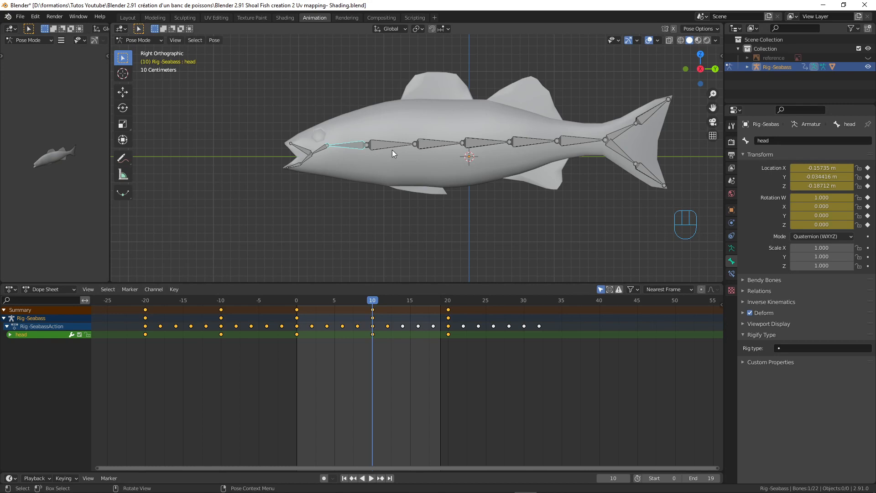
key(g)
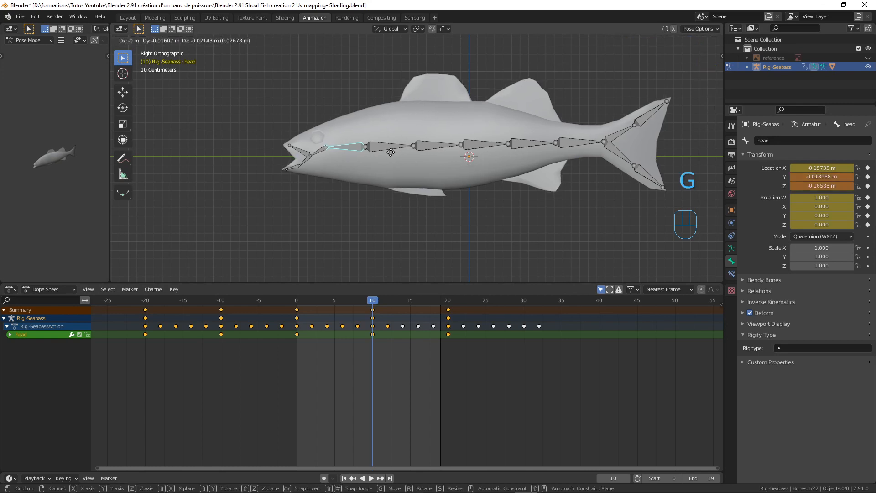
click(391, 152)
key(i)
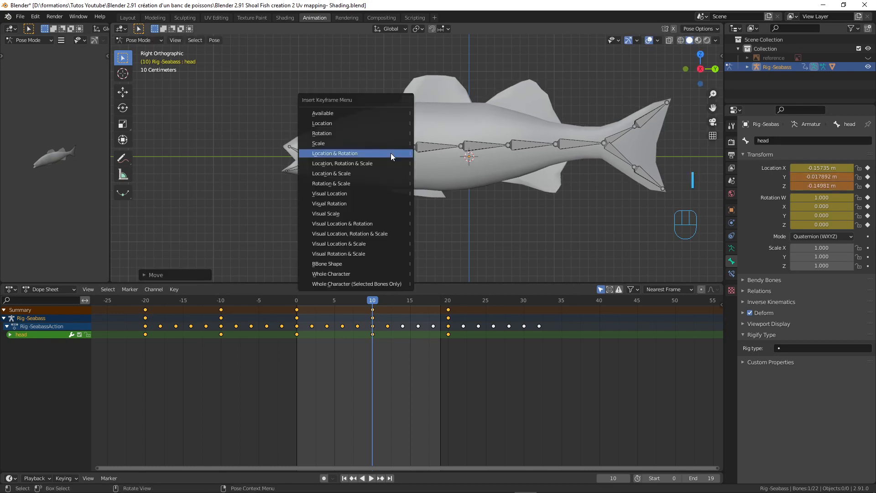
click(391, 153)
click(371, 478)
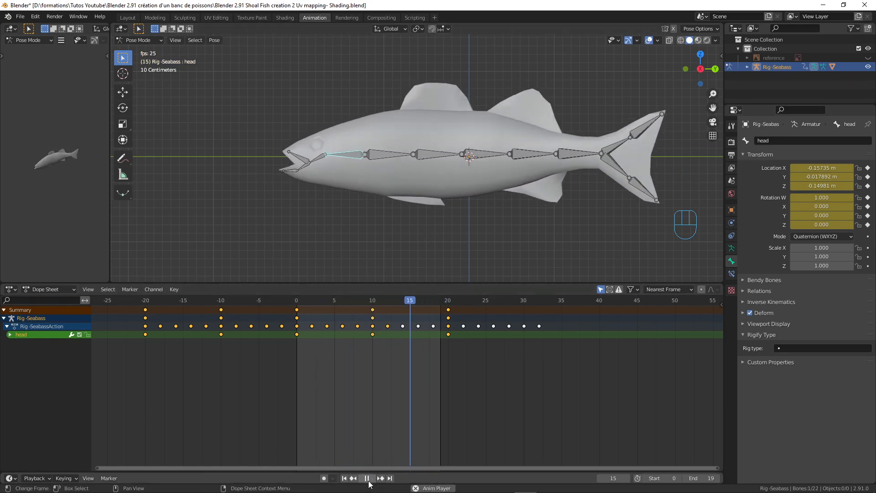
key(space)
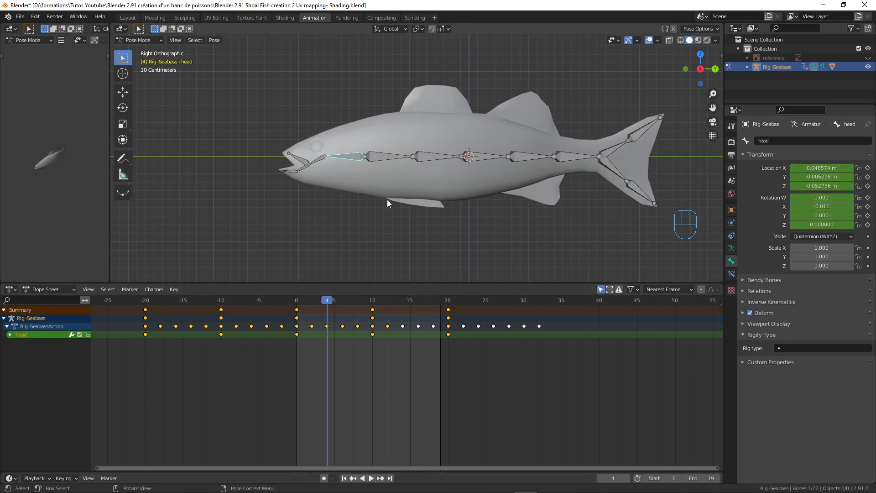
Step: Lower the head bone about 0.03 m along global Z at frame 10 and keyframe its location and rotation
drag(327, 300, 373, 300)
key(g)
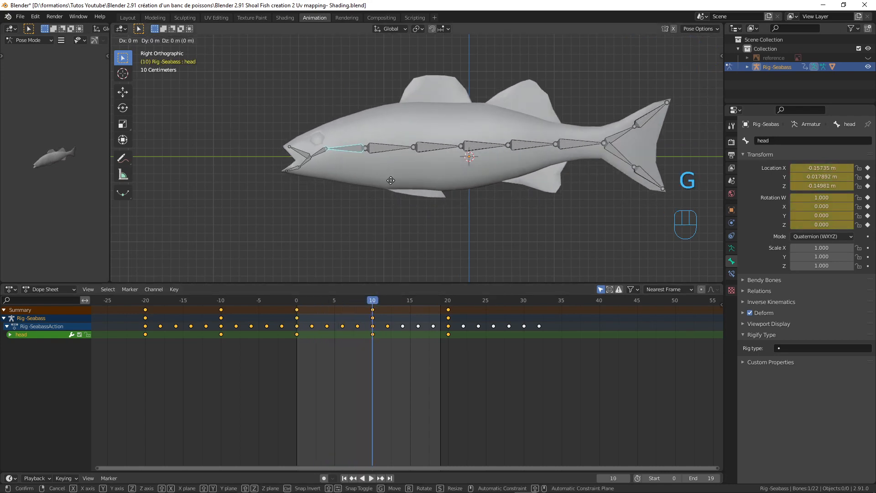
key(z)
click(390, 183)
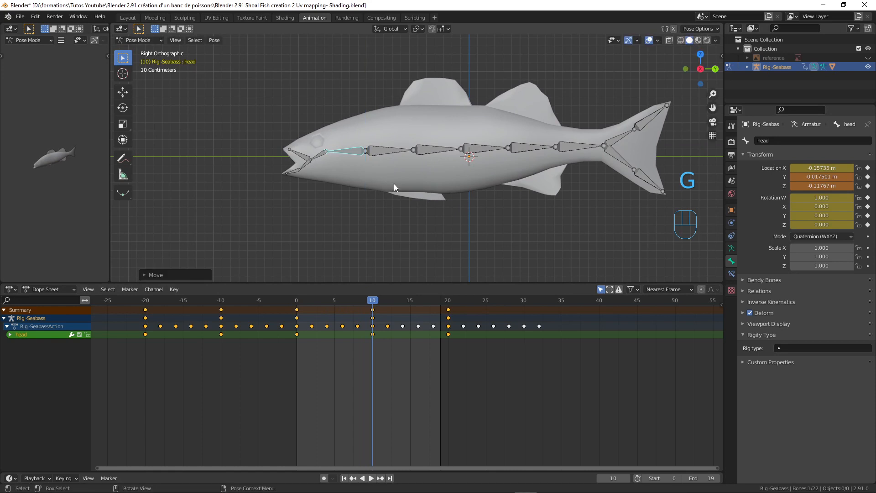
key(i)
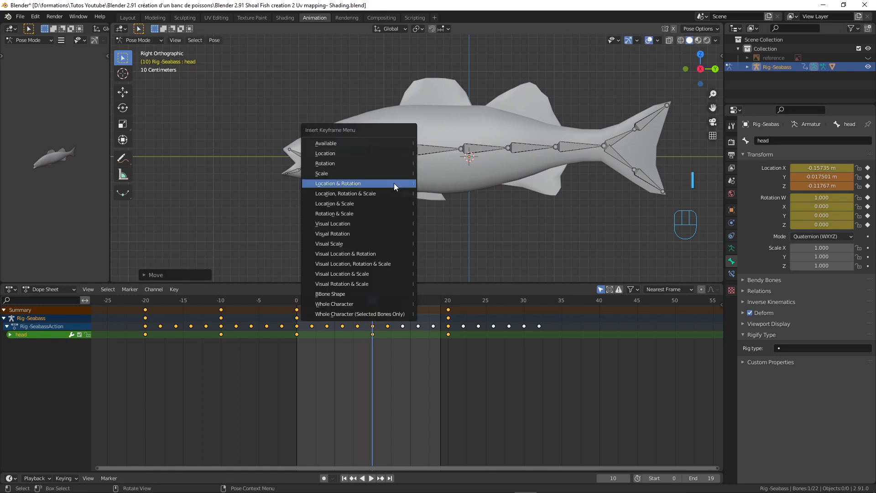
click(394, 183)
Step: Replay the animation and examine the up-and-down swimming motion from the side and at an angle
click(371, 478)
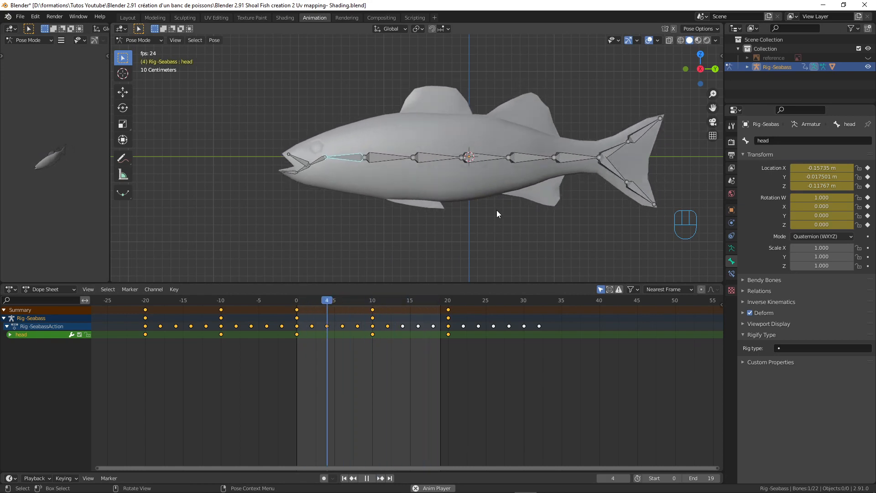
middle_drag(456, 145, 434, 184)
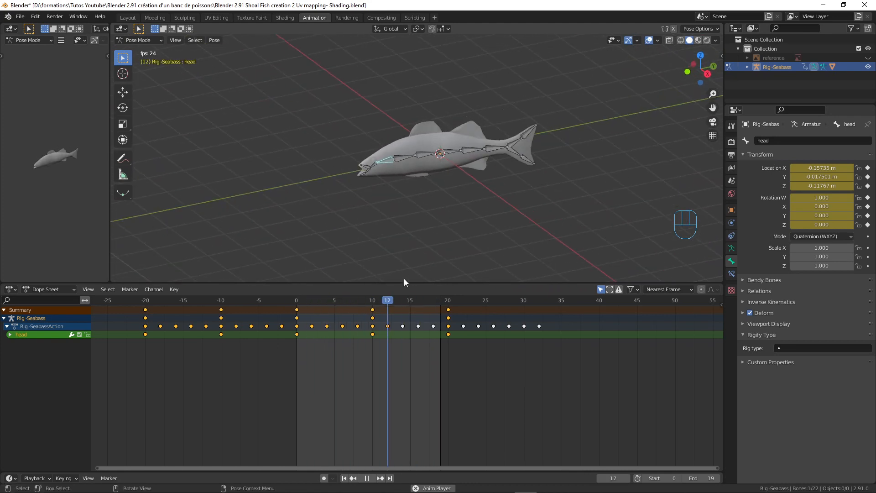
key(space)
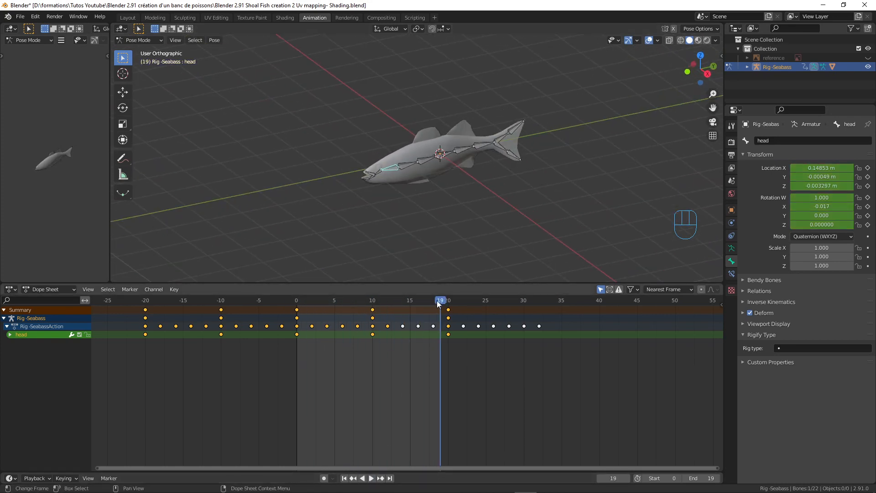
Step: Lower the head bone about 0.054 m along global Z at frame 10 and keyframe its location and rotation
drag(437, 300, 372, 300)
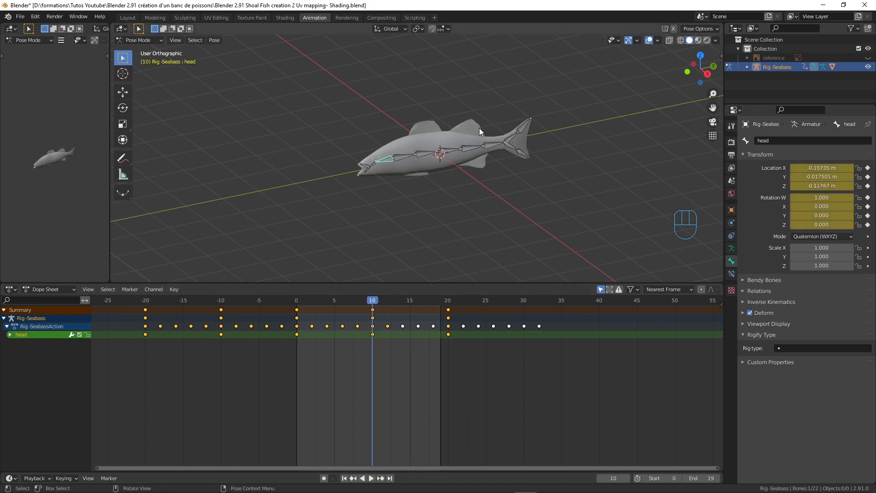
key(KP_3)
scroll(374, 172, up, 3)
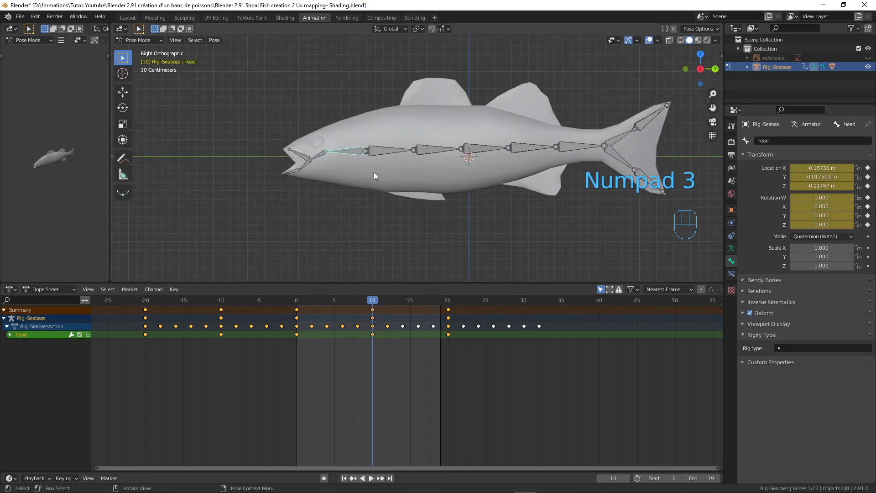
click(448, 301)
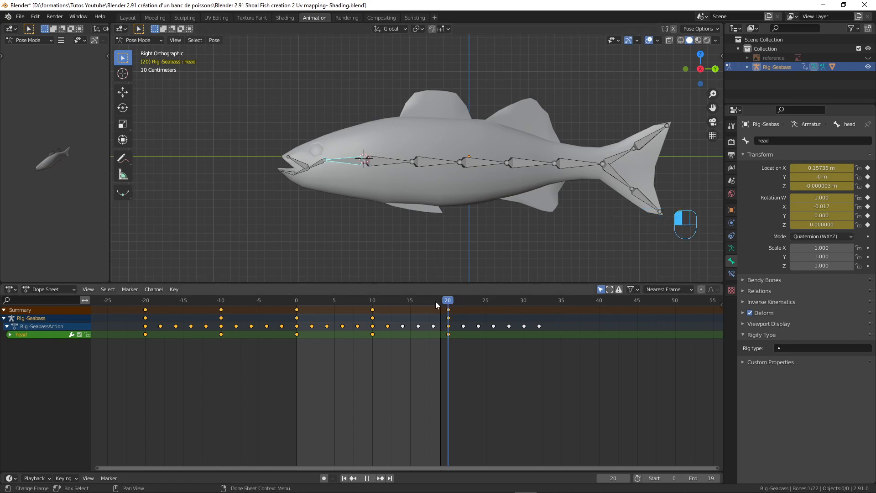
drag(435, 301, 375, 305)
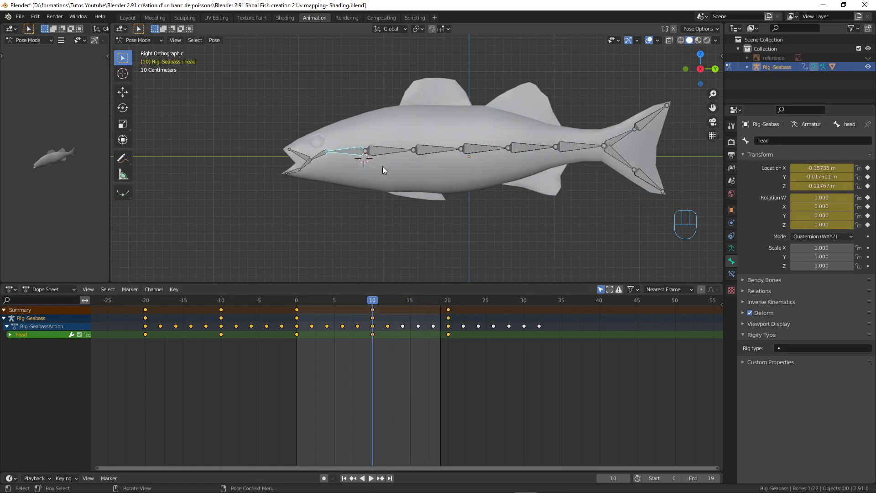
key(g)
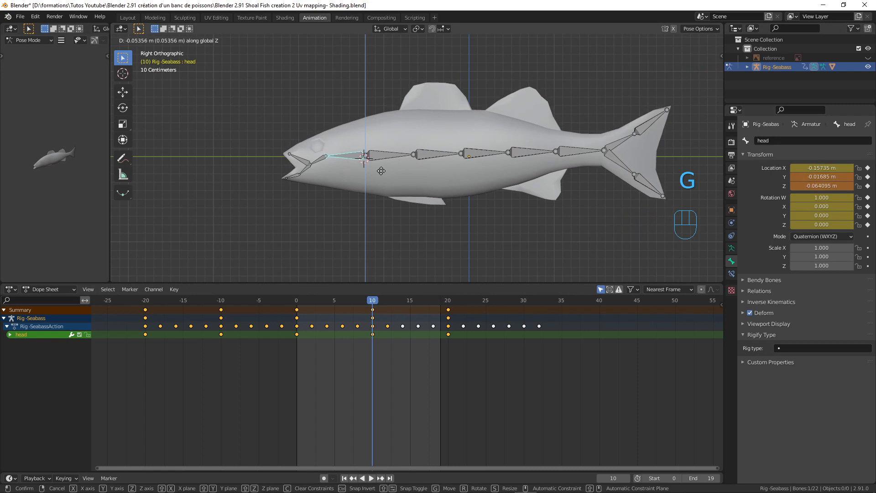
click(381, 171)
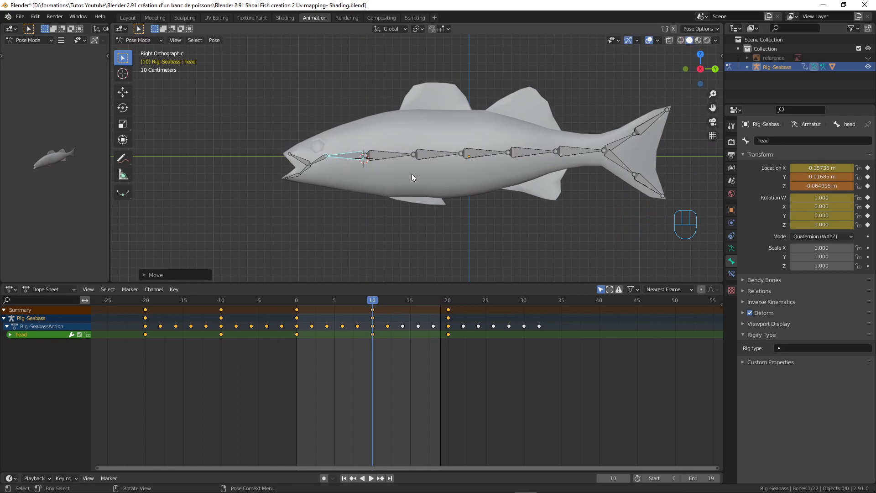
key(i)
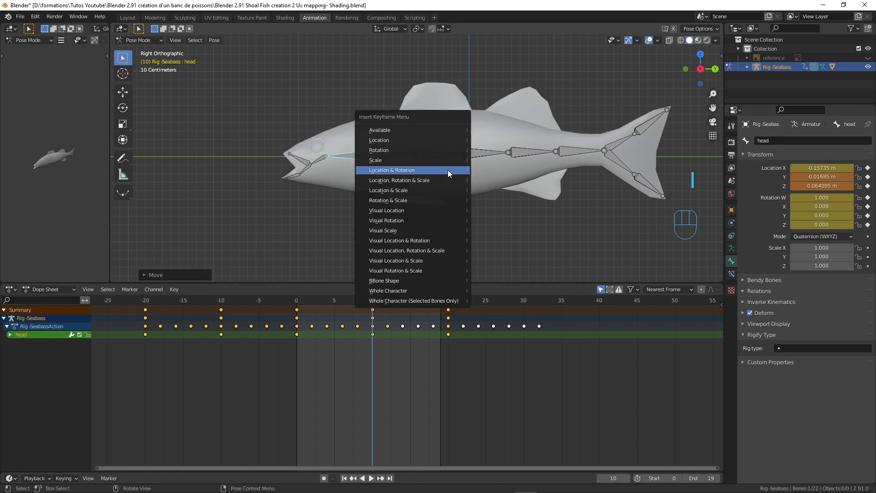
click(448, 170)
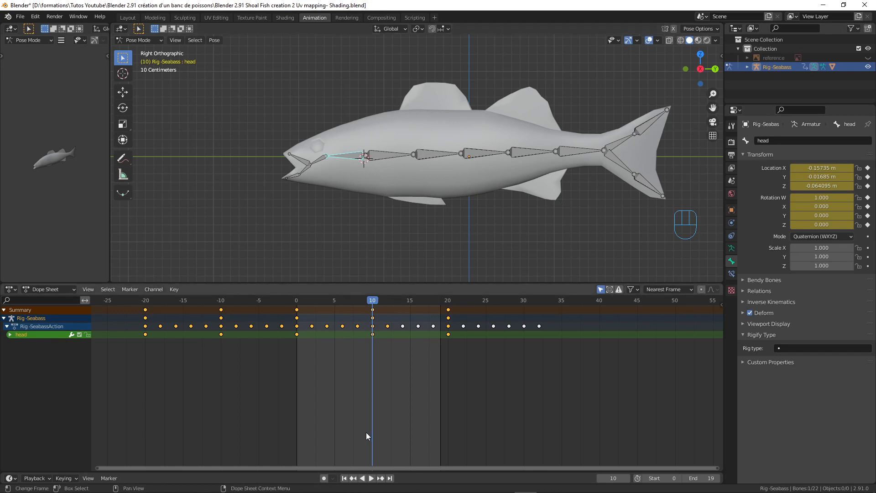
Step: Play the swimming animation and examine the reduced bobbing from the side, the front and at an angle
click(371, 478)
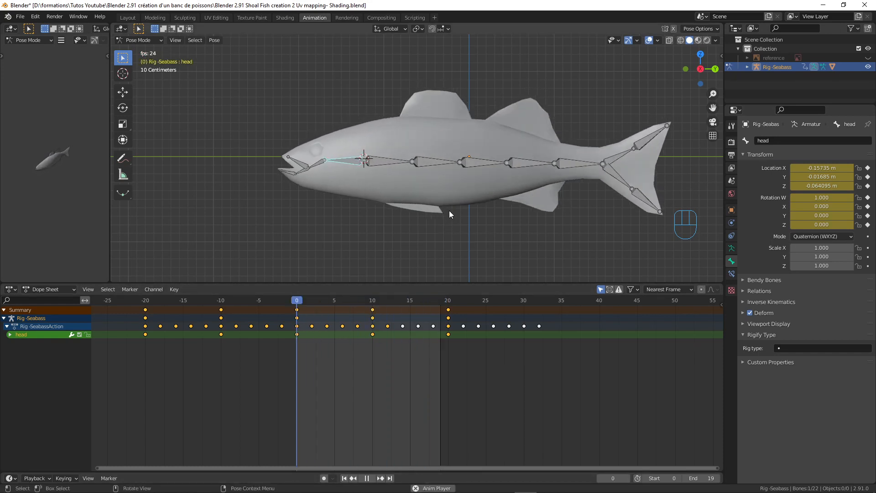
scroll(368, 201, down, 5)
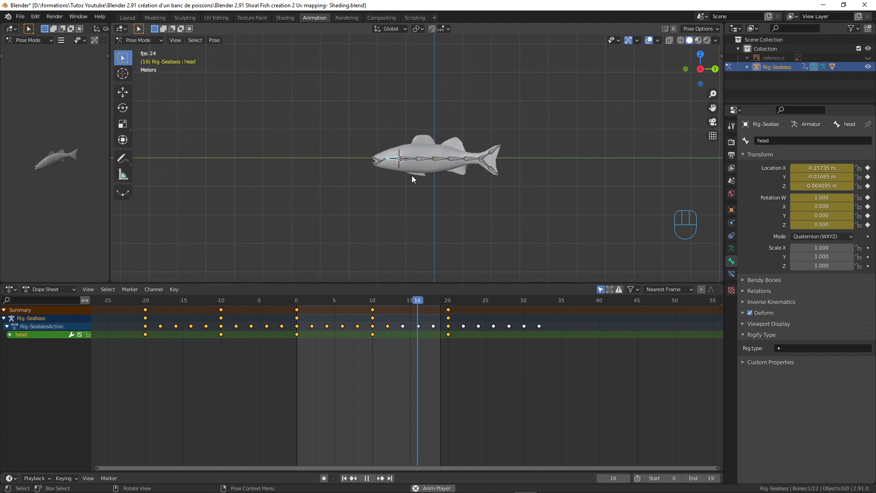
middle_drag(404, 188, 496, 207)
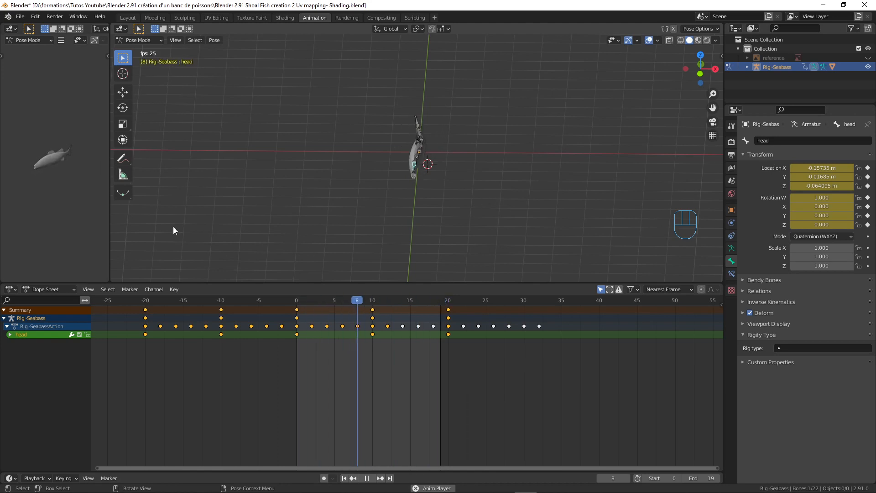
middle_drag(447, 223, 382, 225)
scroll(388, 223, up, 4)
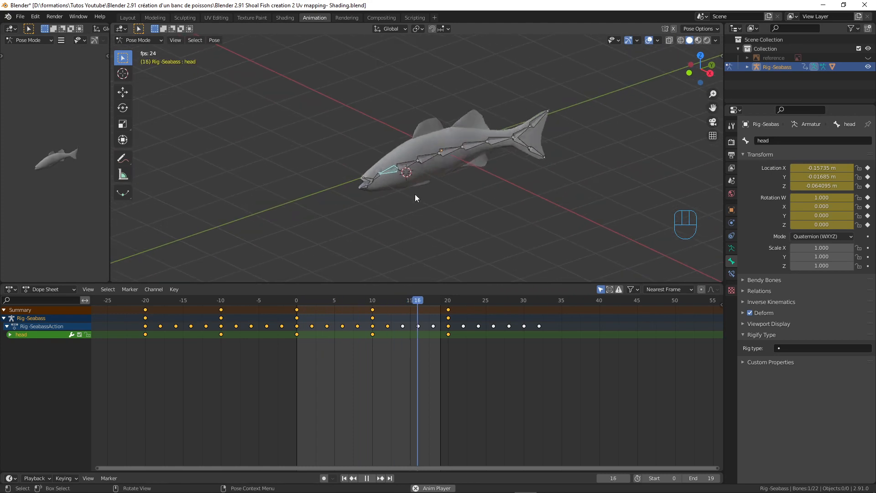
middle_drag(462, 161, 443, 170)
click(433, 176)
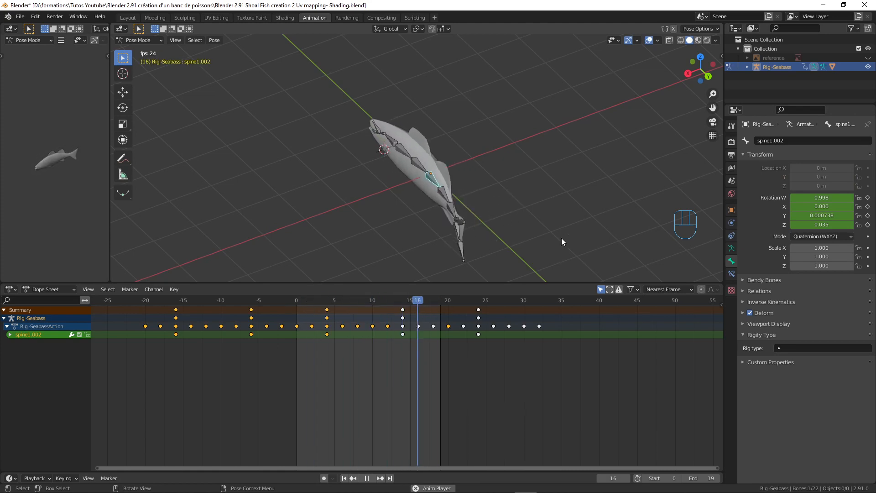
middle_drag(548, 133, 500, 147)
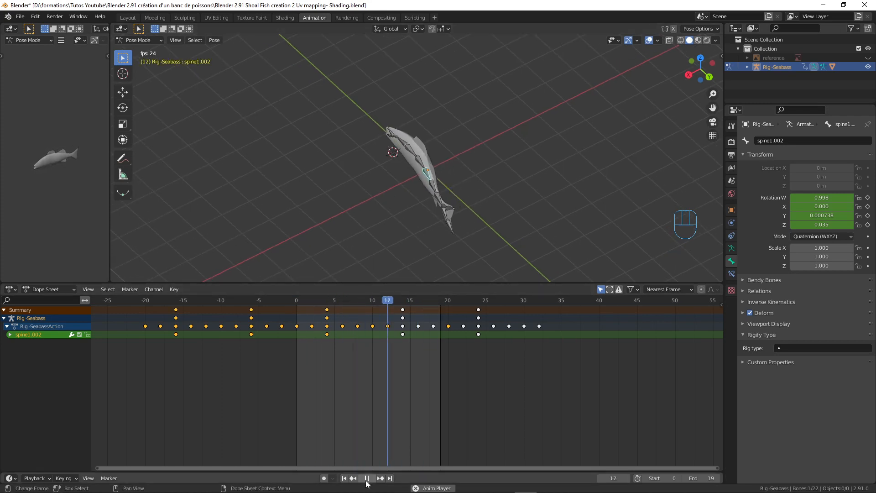
key(space)
Step: Return to frame 0, switch from Pose Mode to Object Mode and select the Bass mesh together with its rig
drag(412, 302, 297, 300)
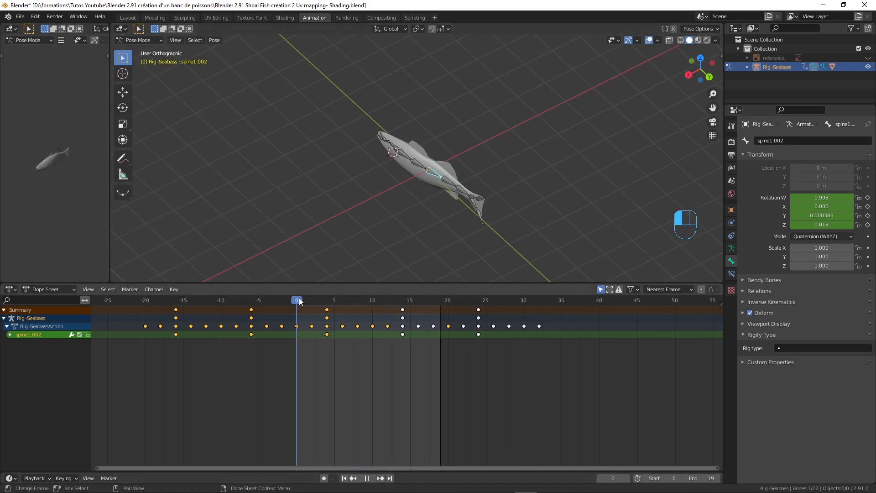
key(a)
key(a)
key(a)
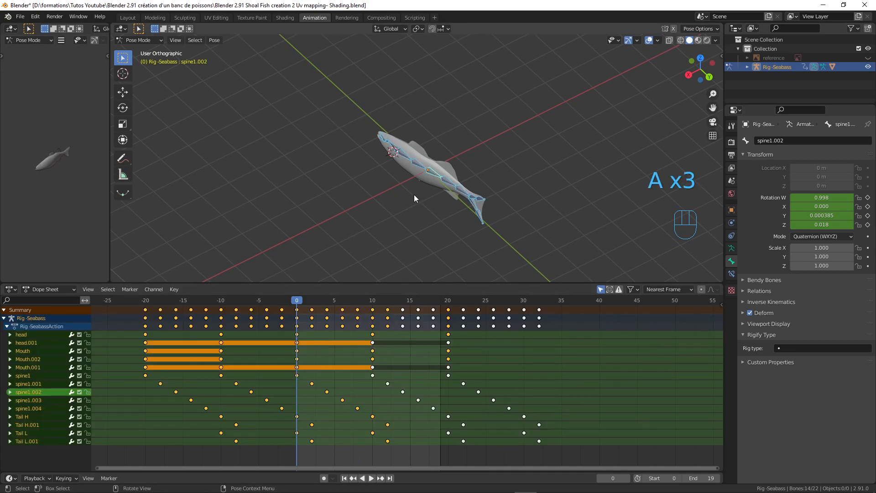
middle_drag(414, 194, 431, 141)
key(ctrl+Tab)
shift+click(425, 153)
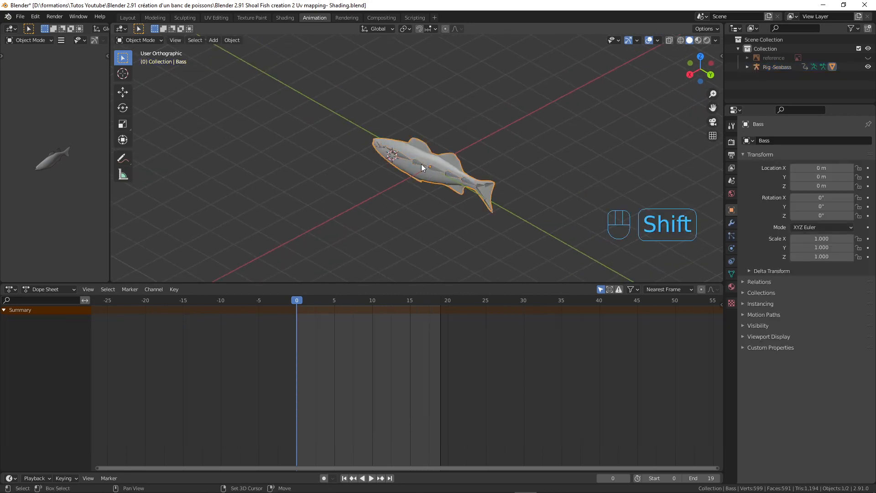
shift+click(424, 168)
middle_drag(433, 197, 430, 206)
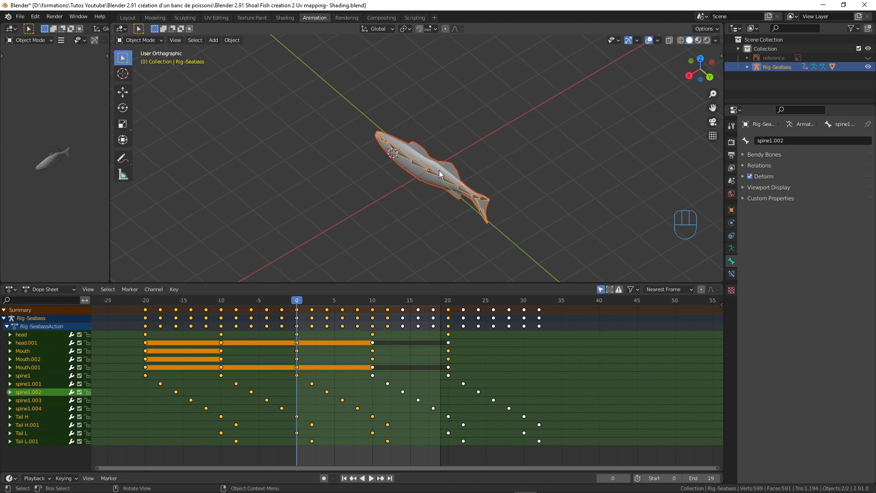
Step: Duplicate the fish and its rig about 2.18 m along negative global X, and repeat the duplication twice to form a row
key(shift+d)
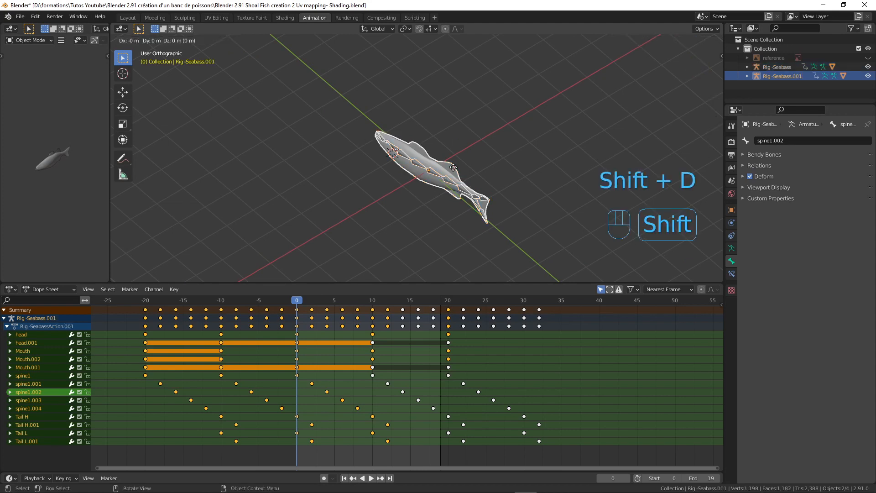
key(x)
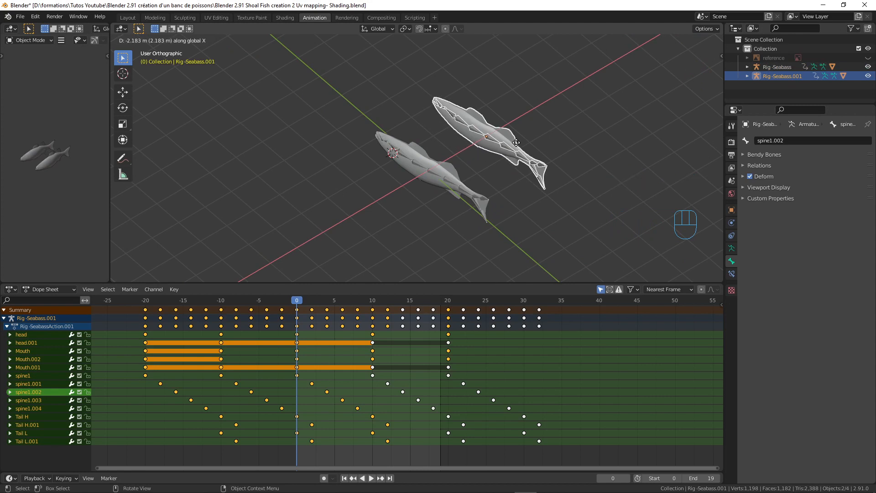
click(516, 143)
key(shift+r)
key(shift+r)
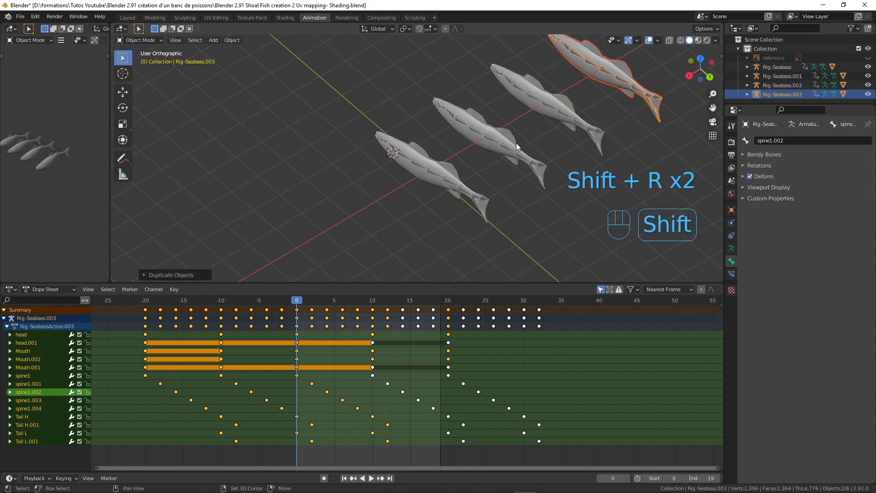
Step: Set the end frame of the animation to 500
middle_drag(518, 146, 386, 211)
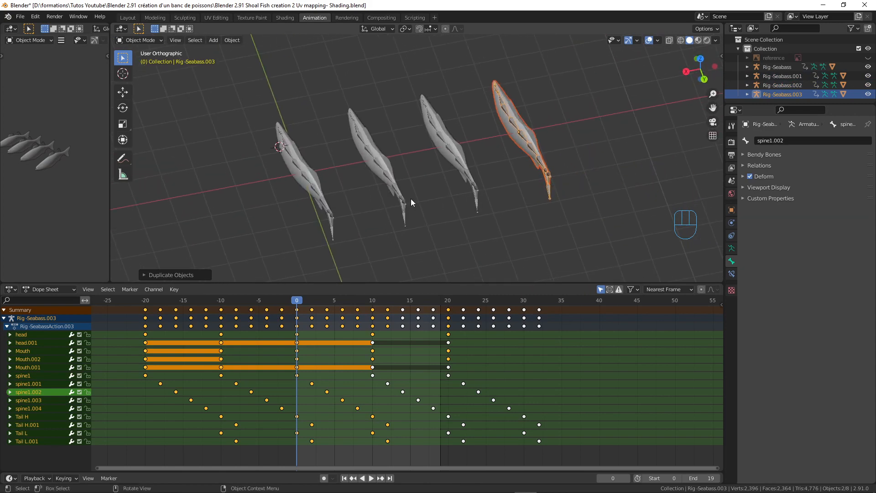
scroll(338, 170, down, 5)
middle_drag(378, 184, 443, 142)
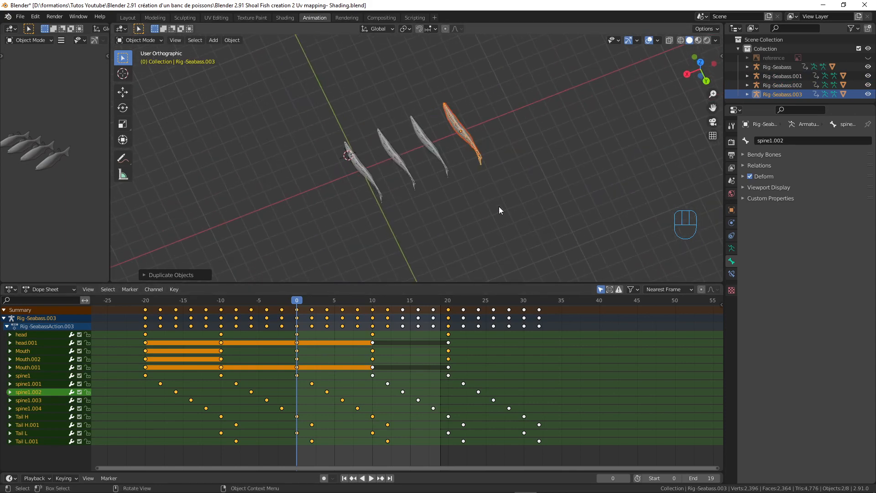
click(703, 477)
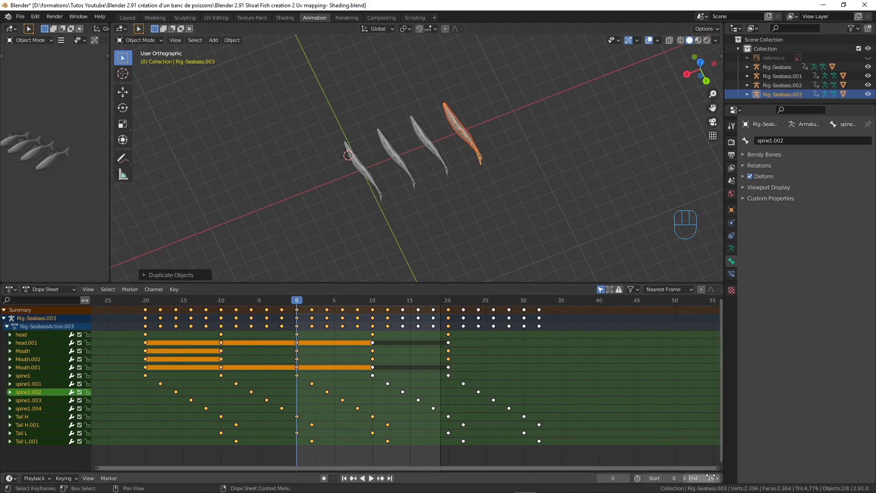
text(50)
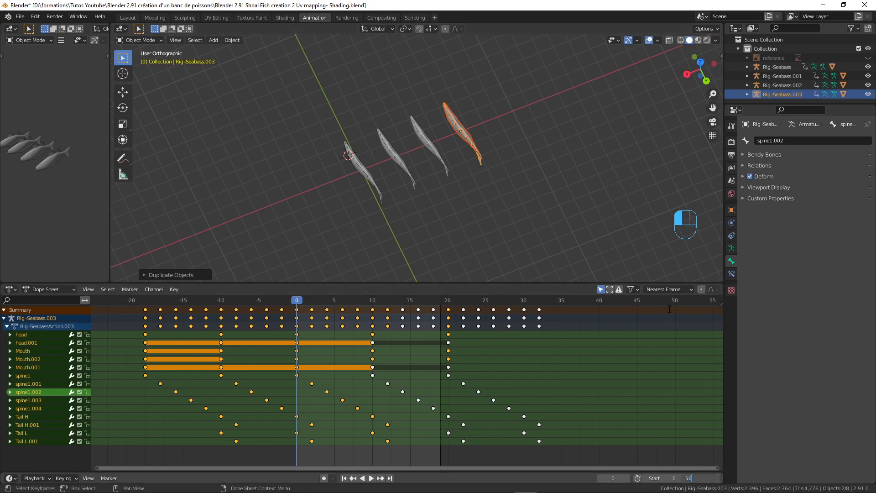
text(0)
scroll(530, 344, down, 10)
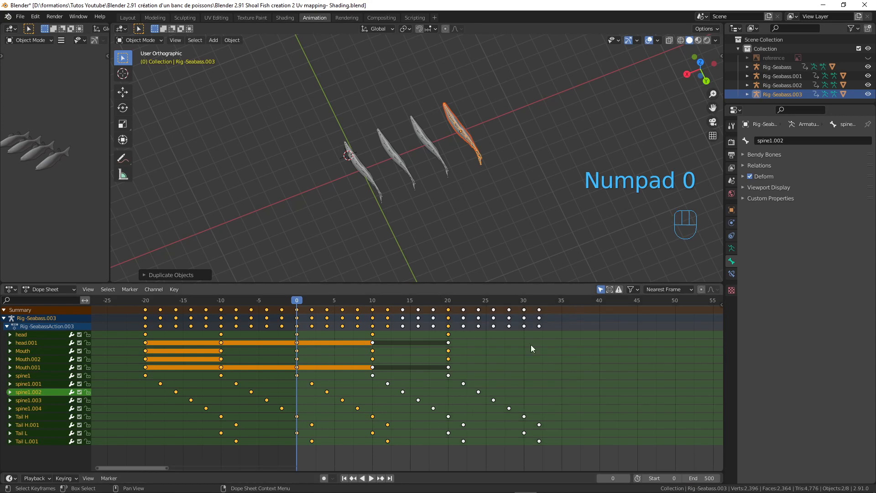
scroll(502, 361, down, 4)
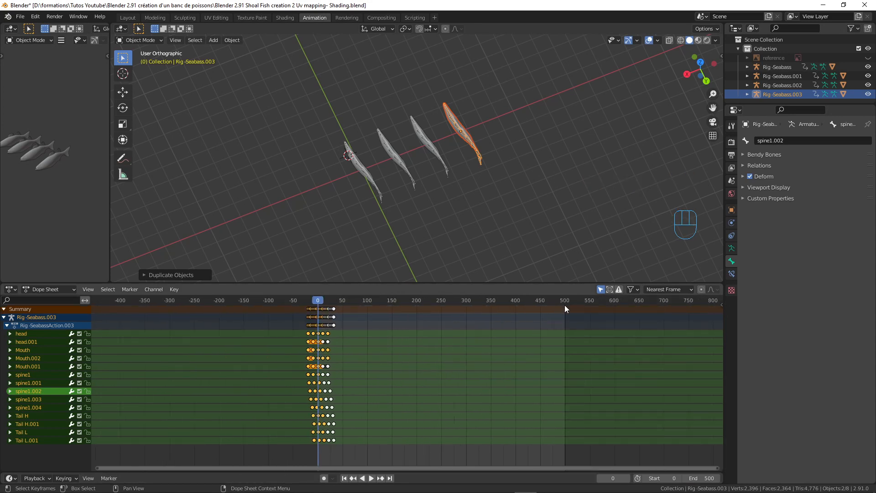
scroll(565, 305, up, 4)
scroll(420, 335, up, 6)
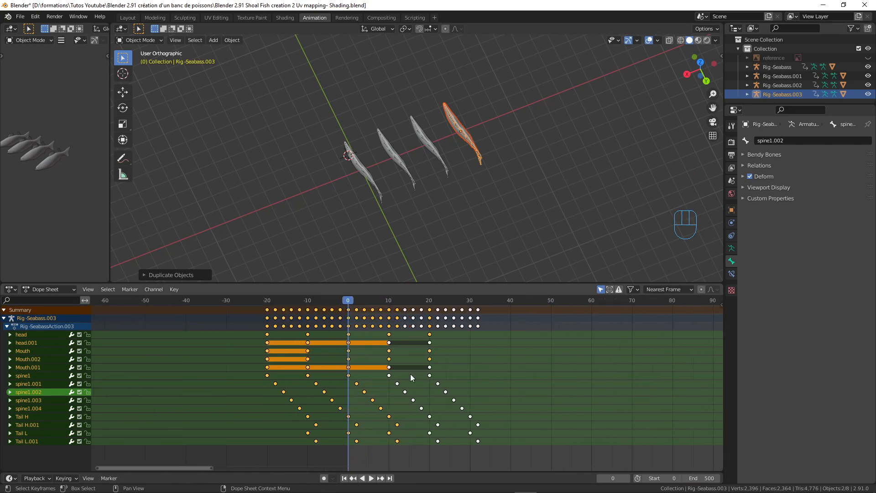
Step: Play the animation past the last keyframes to check the row of fish, and return to frame 0
click(371, 478)
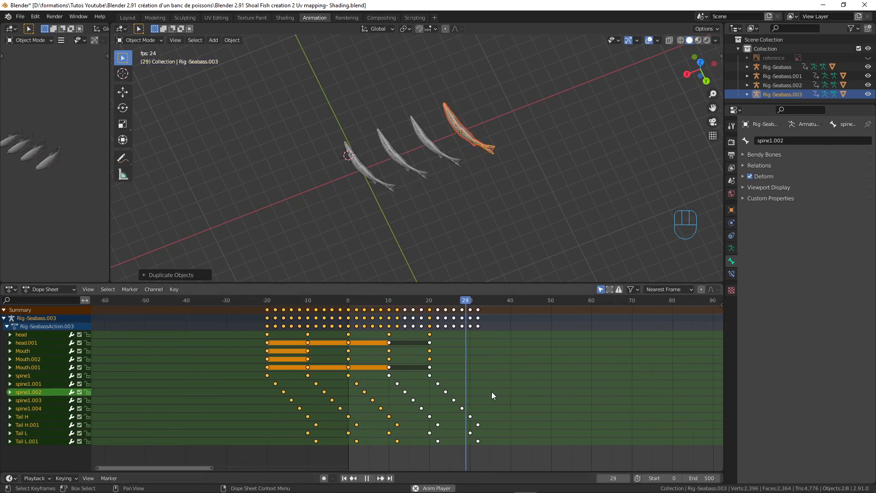
click(367, 478)
drag(661, 299, 348, 308)
key(space)
click(348, 308)
Step: Duplicate the last fish rig's keyframes from frames 0 to 20 and offset the copies by 20 frames
scroll(352, 313, up, 2)
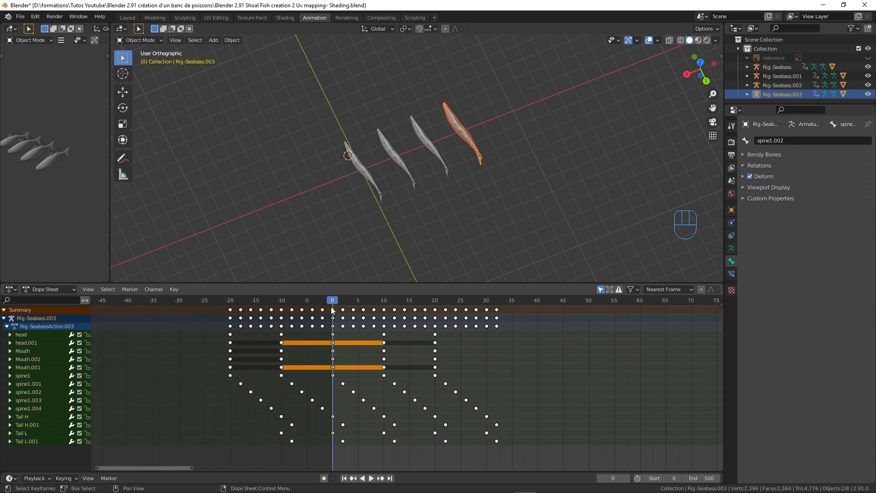
key(b)
drag(332, 309, 438, 316)
scroll(460, 338, down, 3)
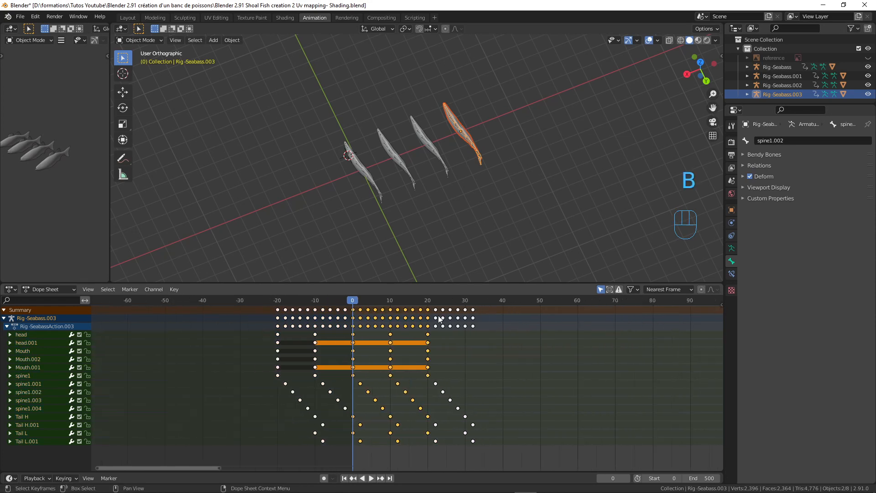
middle_drag(463, 339, 437, 338)
key(shift+d)
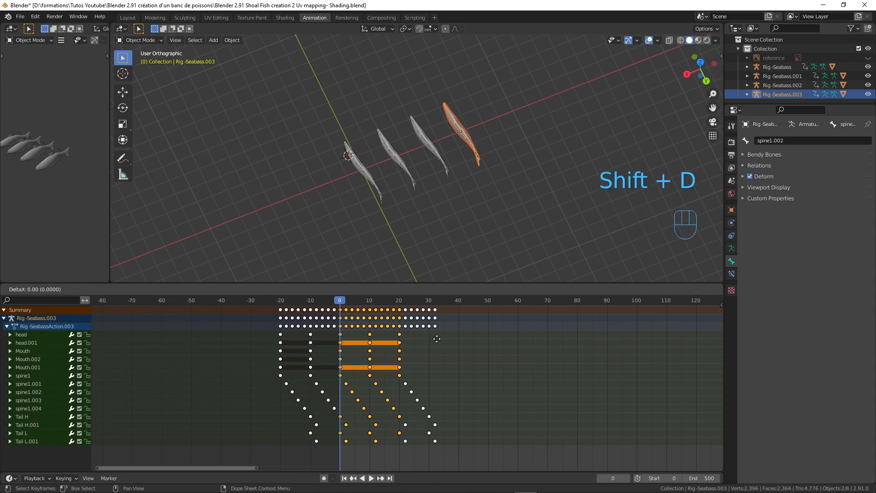
text(20)
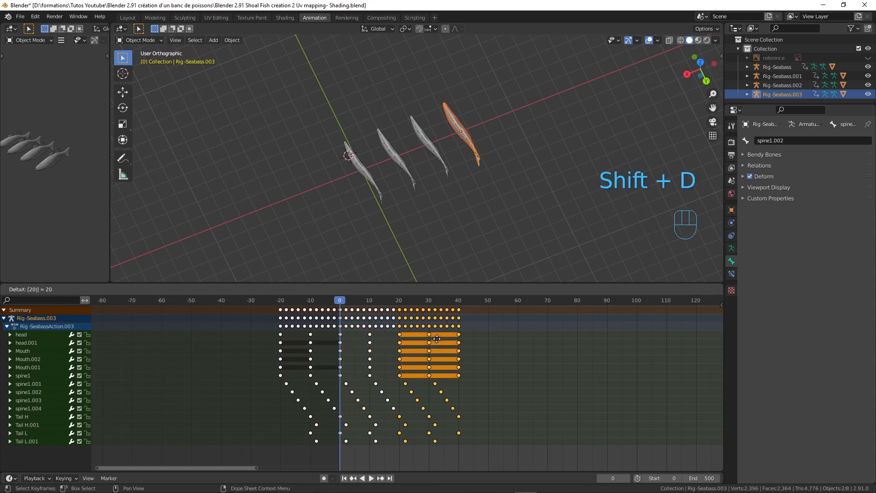
click(437, 338)
scroll(495, 355, down, 10)
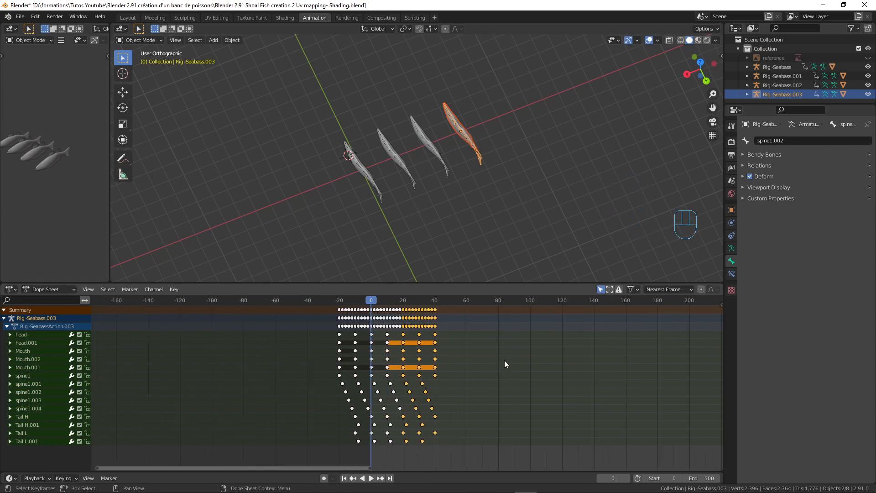
middle_drag(496, 364, 414, 359)
scroll(479, 365, down, 5)
middle_drag(479, 366, 442, 365)
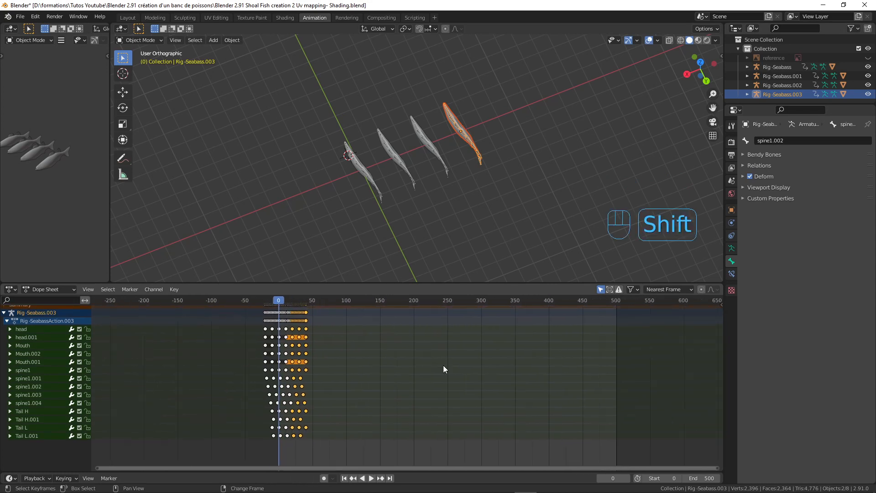
Step: Repeat the 20-frame keyframe duplication on the last fish rig until its swim cycle reaches about frame 600
key(shift+r)
key(shift+r)
key(shift+r)
key(shift+r)
key(shift+r)
key(shift+r)
key(shift+r)
key(shift+r)
key(shift+r)
key(shift+r)
key(shift+r)
key(shift+r)
key(shift+r)
key(shift+r)
key(shift+r)
key(shift+r)
key(shift+r)
key(shift+r)
key(shift+r)
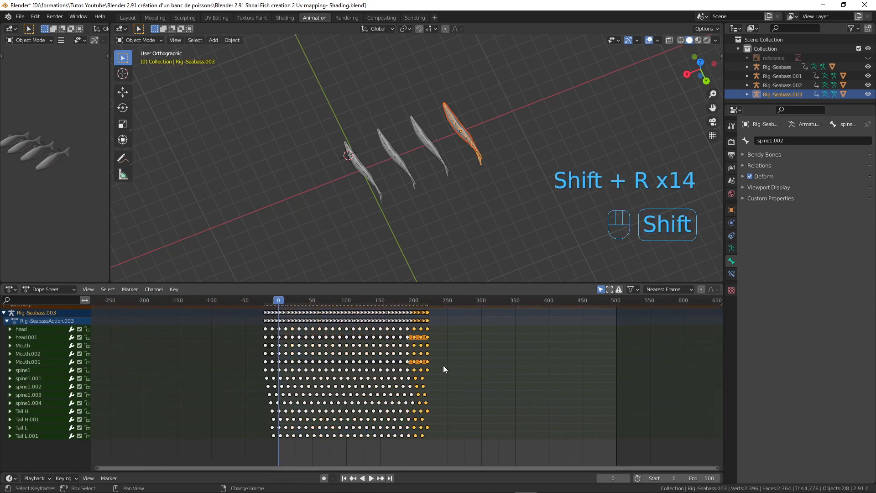
key(shift+r)
key(shift+r)
key(shift+r)
key(shift+r)
key(shift+r)
key(shift+r)
key(shift+r)
key(shift+r)
key(shift+r)
key(shift+r)
key(shift+r)
key(shift+r)
key(shift+r)
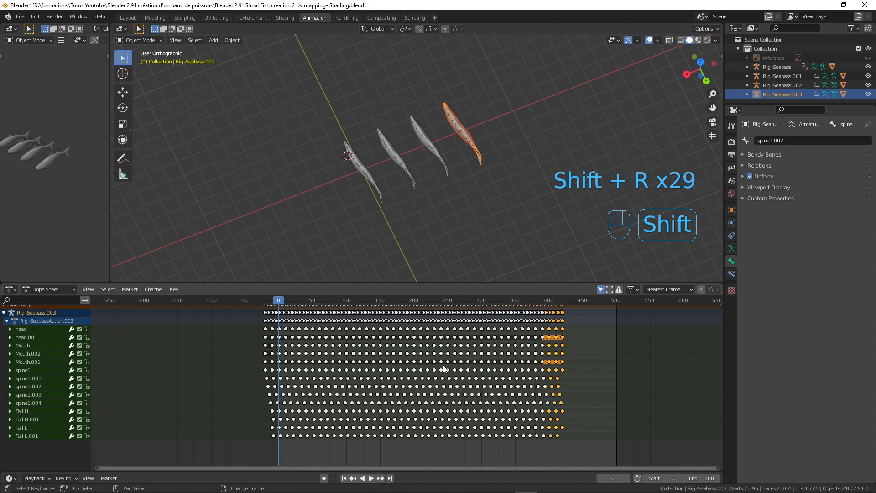
key(shift+r)
key(shift+r)
key(shift+r)
key(shift+r)
key(shift+r)
key(shift+r)
key(shift+r)
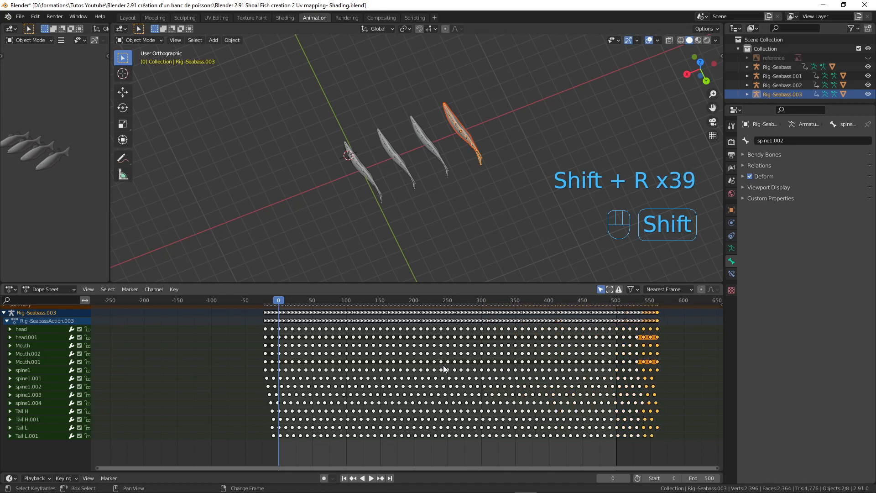
key(shift+r)
key(shift+r)
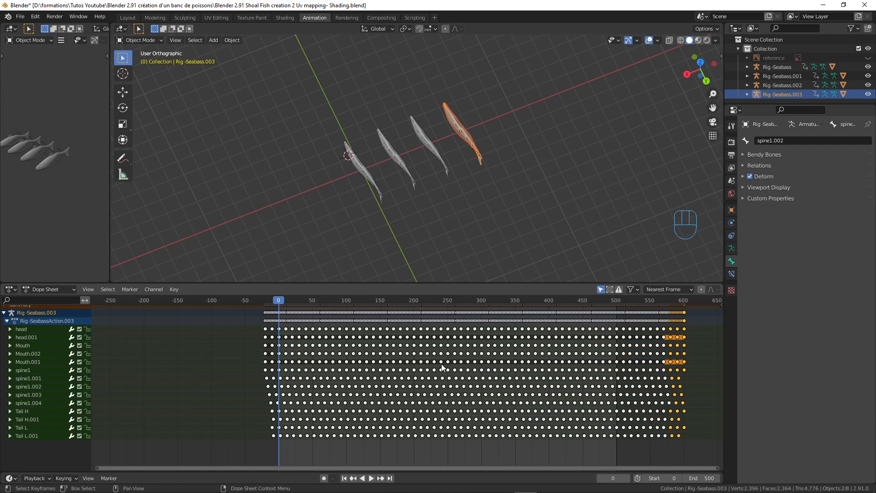
Step: Duplicate the keyframes of Rig-Seabass.002 from frames 0 to 20 and offset the copies by 20 frames
click(429, 146)
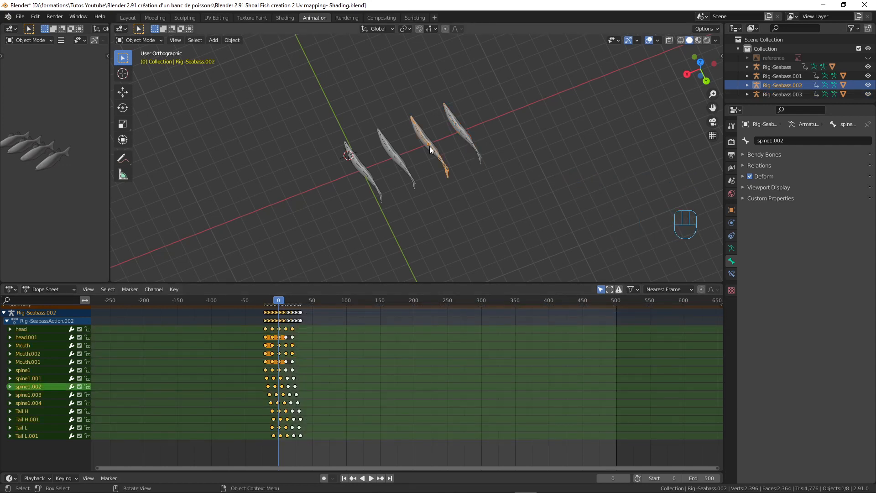
scroll(300, 352, up, 6)
middle_drag(256, 350, 420, 350)
scroll(389, 350, up, 7)
scroll(345, 325, up, 2)
click(296, 309)
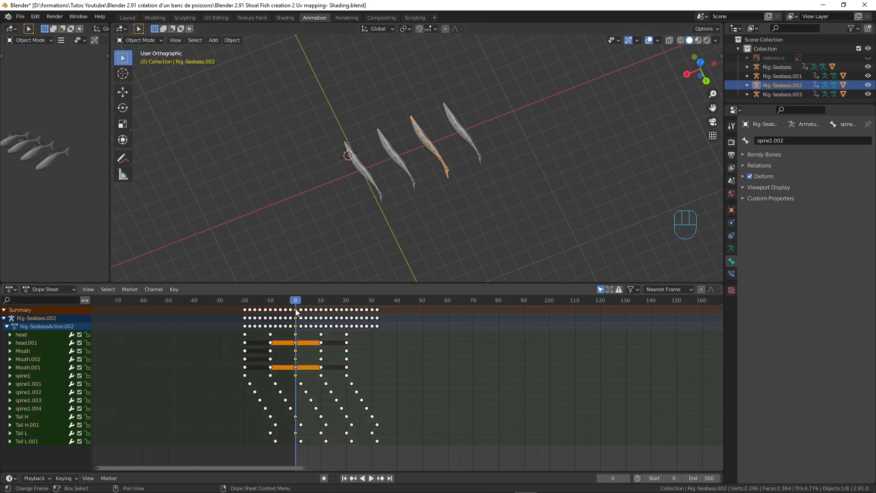
key(b)
drag(299, 308, 349, 315)
ctrl+middle_drag(349, 316, 411, 363)
key(shift+d)
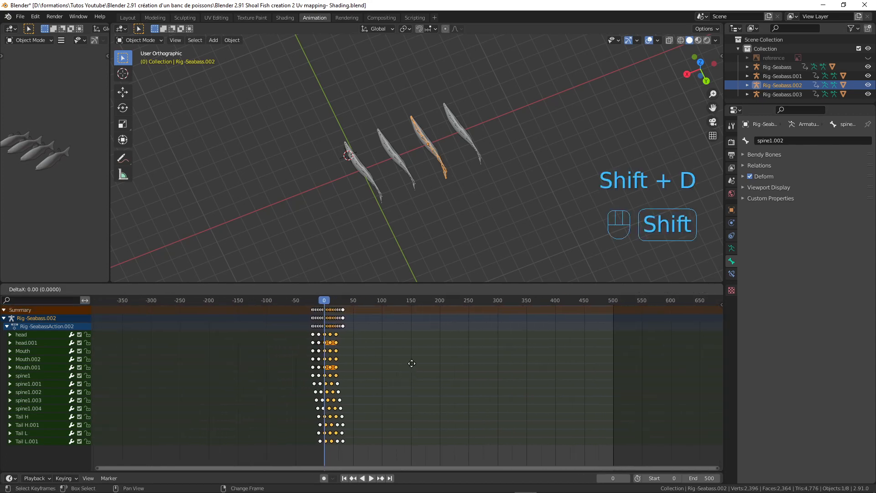
text(20)
key(Return)
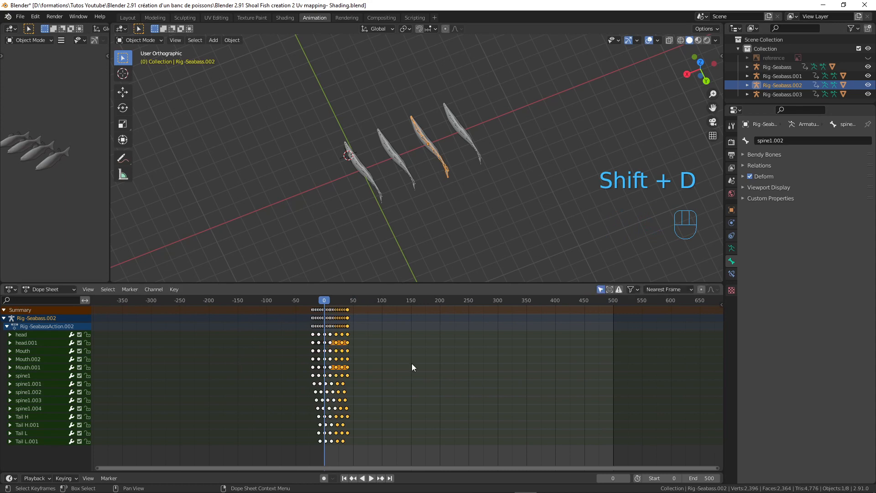
Step: Repeat the keyframe duplication on Rig-Seabass.002 until its swim cycle reaches about frame 600
key(shift+r)
key(shift+r)
key(shift+r)
key(shift+r)
key(shift+r)
key(shift+r)
key(shift+r)
key(shift+r)
key(shift+r)
key(shift+r)
key(shift+r)
key(shift+r)
key(shift+r)
key(shift+r)
key(shift+r)
key(shift+r)
key(shift+r)
key(shift+r)
key(shift+r)
key(shift+r)
key(shift+r)
key(shift+r)
key(shift+r)
key(shift+r)
key(shift+r)
key(shift+r)
key(shift+r)
key(shift+r)
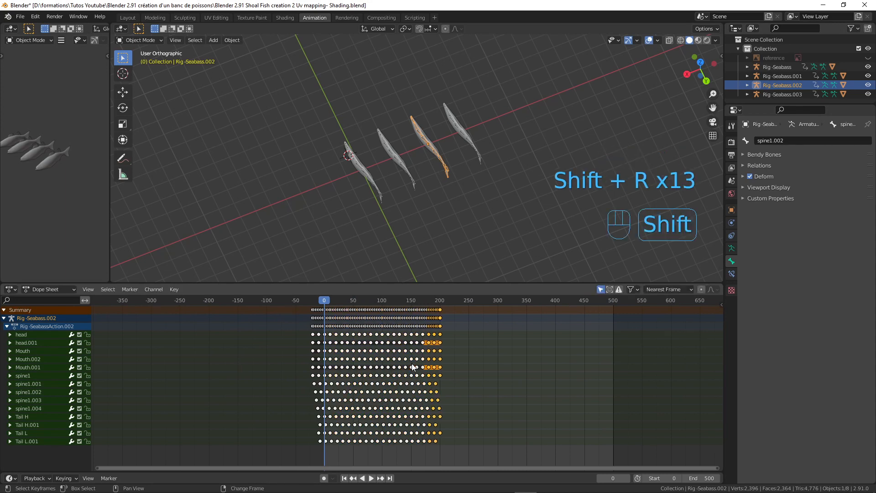
key(shift+r)
key(shift+r)
key(shift+r)
key(shift+r)
key(shift+r)
key(shift+r)
key(shift+r)
key(shift+r)
key(shift+r)
key(shift+r)
key(shift+r)
key(shift+r)
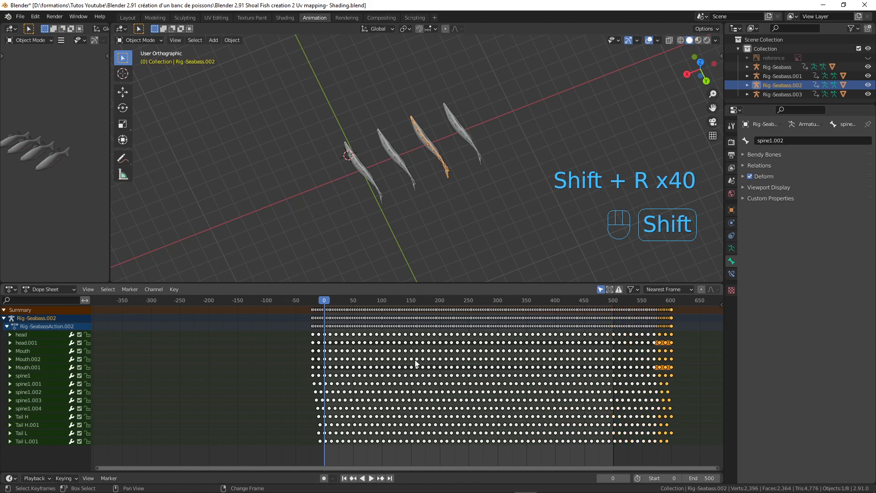
Step: Duplicate the keyframes of Rig-Seabass.001 from frames 0 to 20 and offset the copies by 20 frames
scroll(395, 180, up, 3)
key(Tab)
key(Tab)
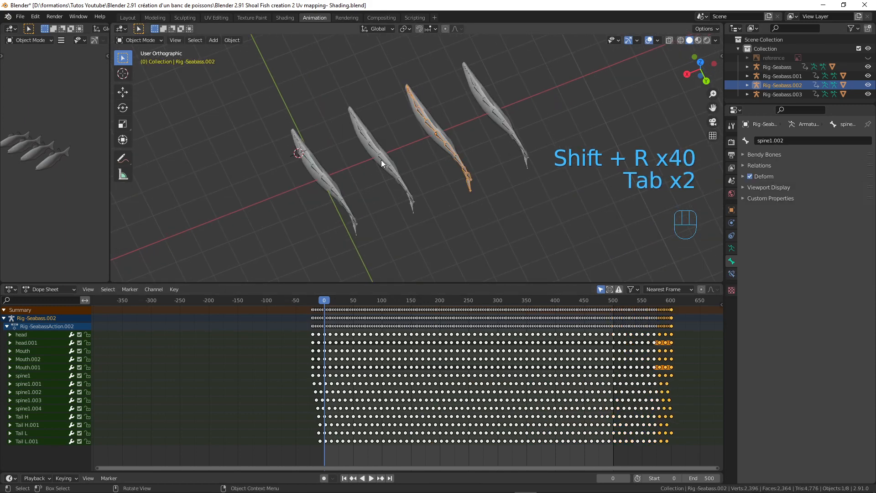
click(382, 160)
scroll(336, 324, up, 5)
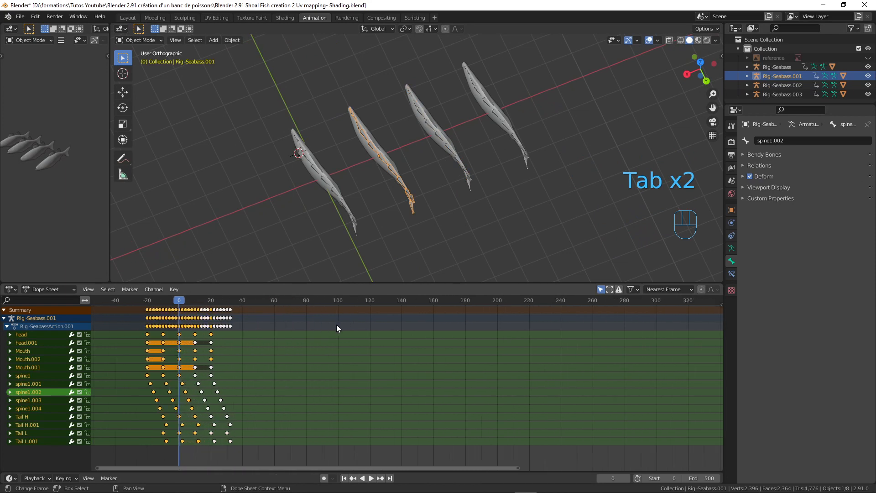
scroll(336, 324, up, 4)
click(289, 309)
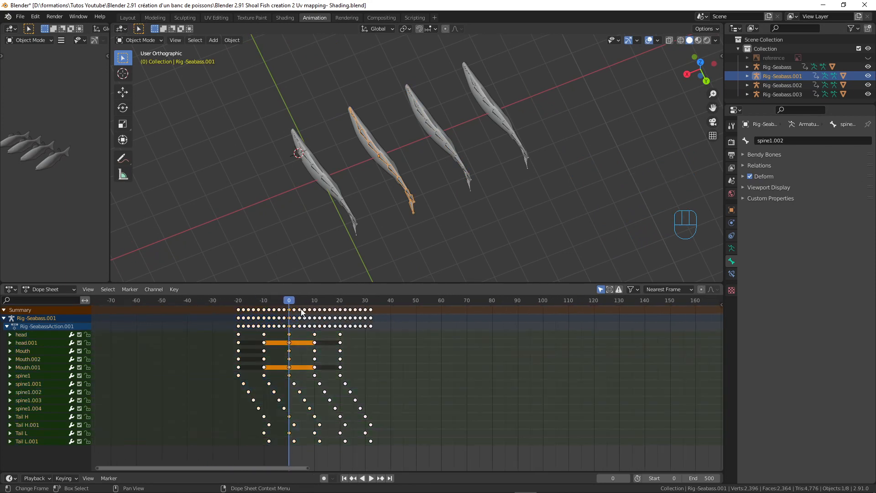
key(b)
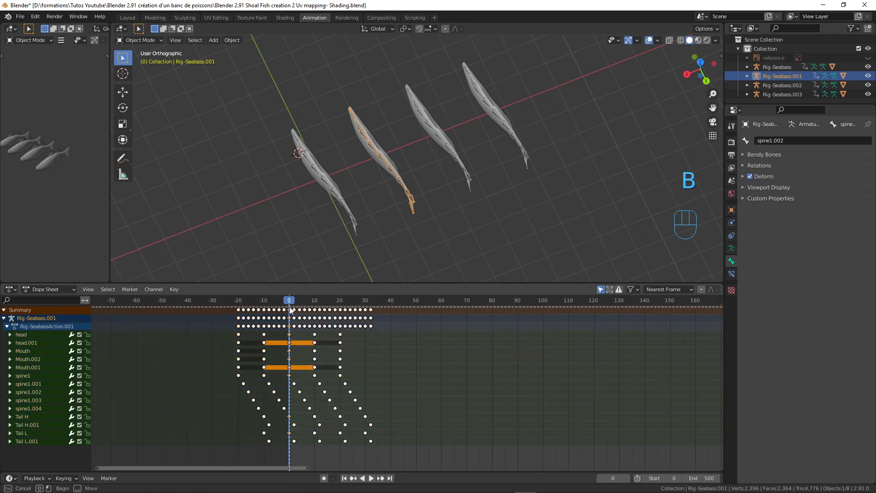
drag(290, 306, 342, 315)
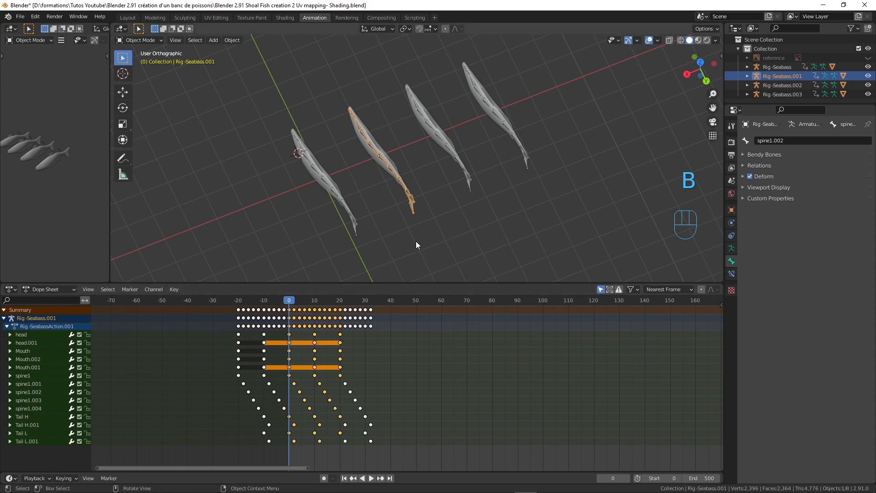
scroll(415, 241, down, 8)
scroll(414, 303, up, 2)
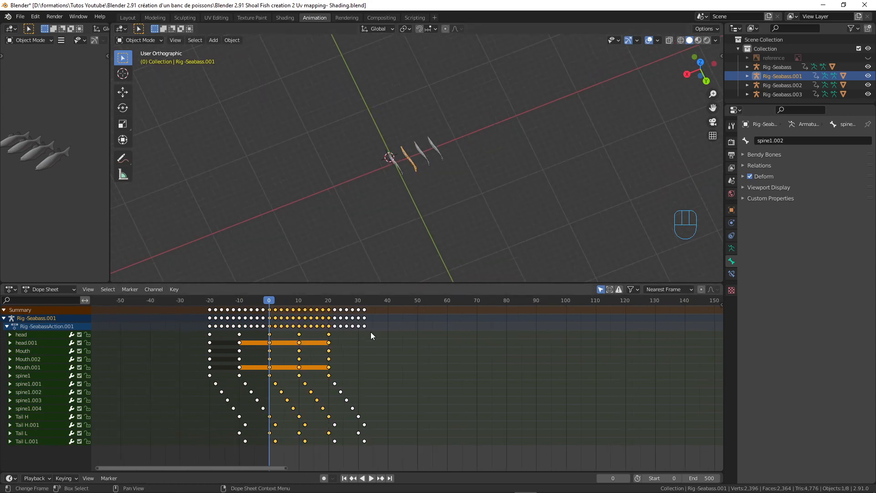
scroll(372, 336, down, 1)
key(shift+d)
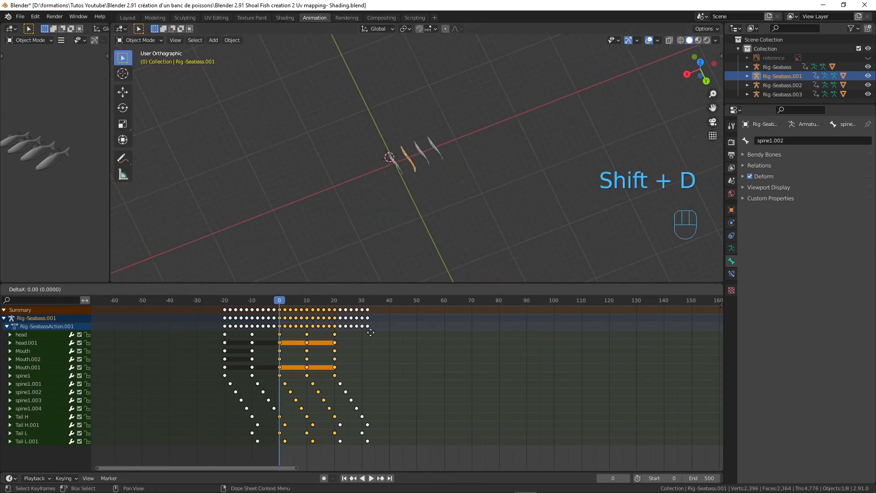
click(373, 337)
Step: Repeat the keyframe duplication on Rig-Seabass.001 until its swim cycle reaches about frame 580
scroll(453, 344, down, 5)
key(shift+r)
key(shift+r)
key(shift+r)
key(shift+r)
key(shift+r)
key(shift+r)
key(shift+r)
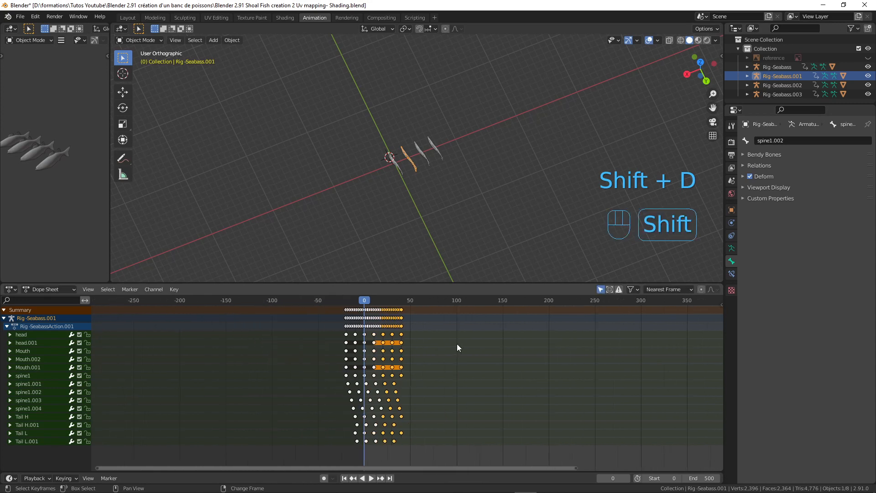
scroll(544, 350, down, 3)
key(shift+r)
key(shift+r)
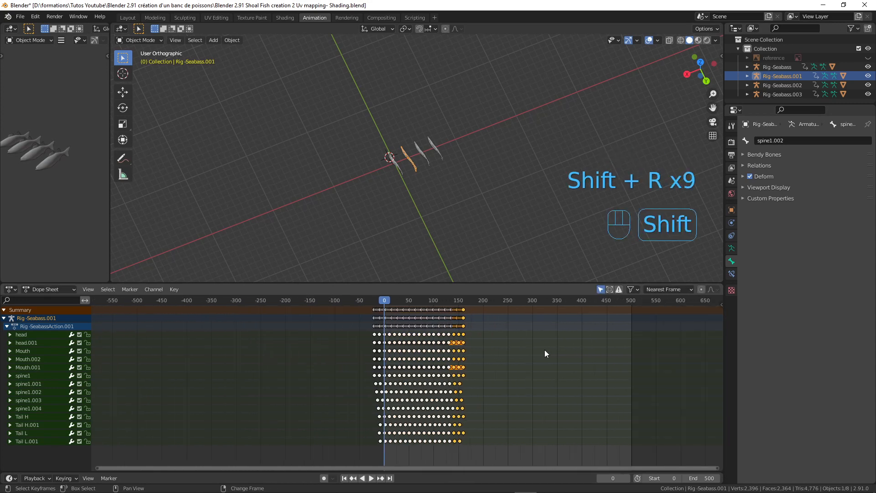
key(shift+r)
key(shift+r)
key(shift+r)
key(shift+r)
key(shift+r)
key(shift+r)
key(shift+r)
key(shift+r)
key(shift+r)
key(shift+r)
key(shift+r)
key(shift+r)
key(shift+r)
key(shift+r)
key(shift+r)
key(shift+r)
key(shift+r)
key(shift+r)
key(shift+r)
key(shift+r)
key(shift+r)
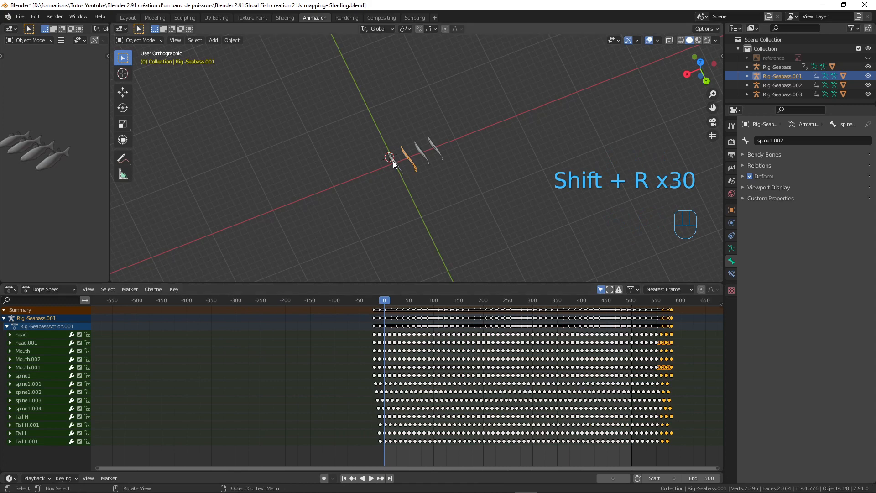
Step: Duplicate the original Rig-Seabass keyframes from frames 0 to 20 and offset the copies by 20 frames
scroll(393, 161, up, 8)
click(223, 207)
scroll(260, 215, up, 3)
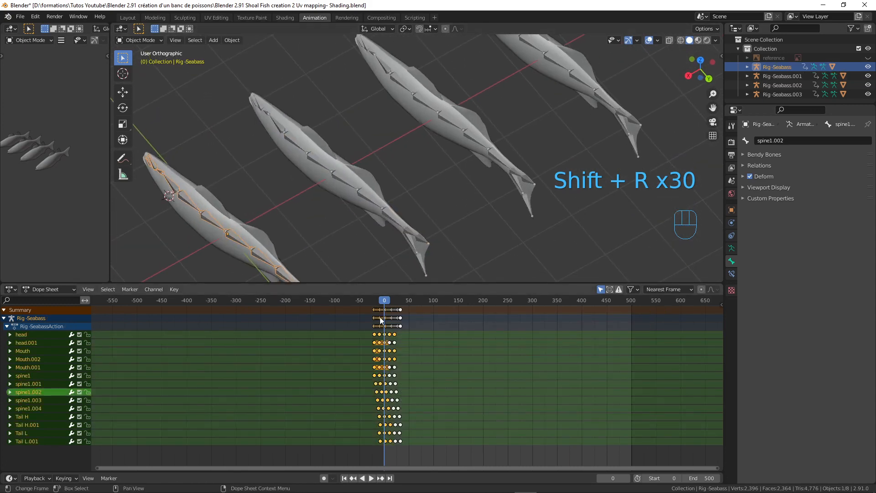
scroll(397, 319, up, 8)
scroll(397, 326, up, 4)
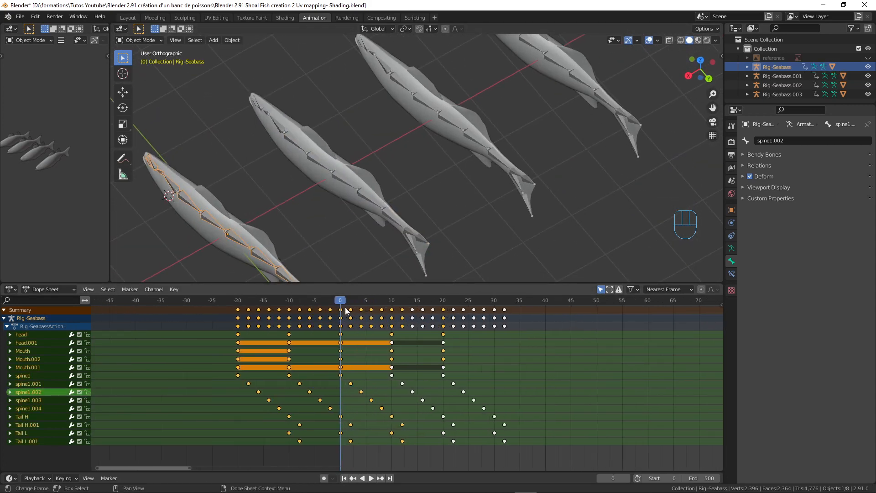
click(340, 310)
key(b)
drag(338, 307, 507, 314)
scroll(462, 334, down, 7)
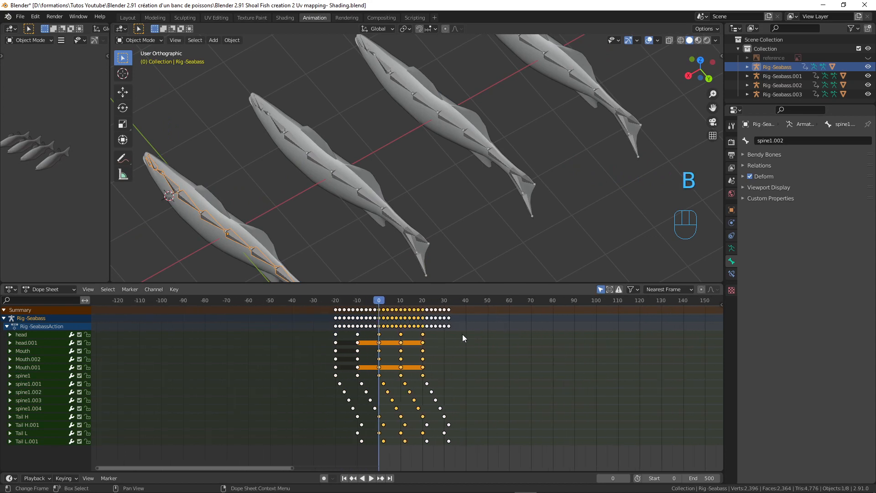
middle_drag(432, 345, 347, 345)
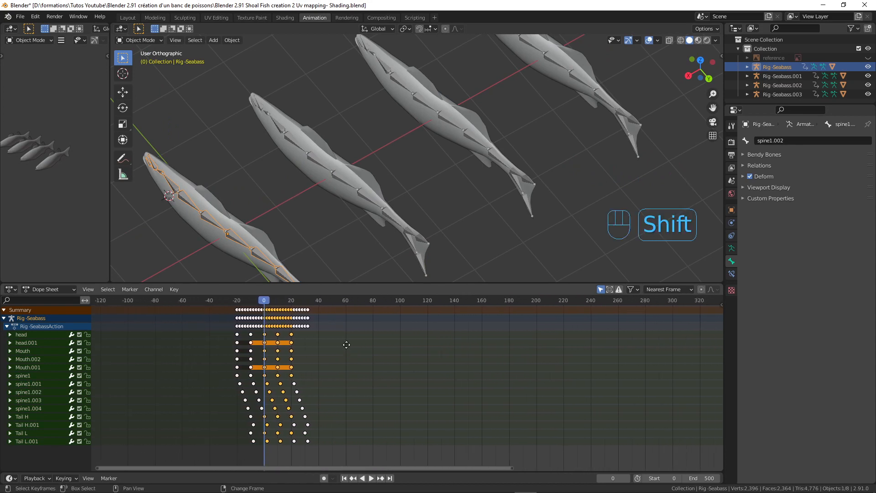
key(shift+d)
text(20)
key(Return)
scroll(410, 342, down, 3)
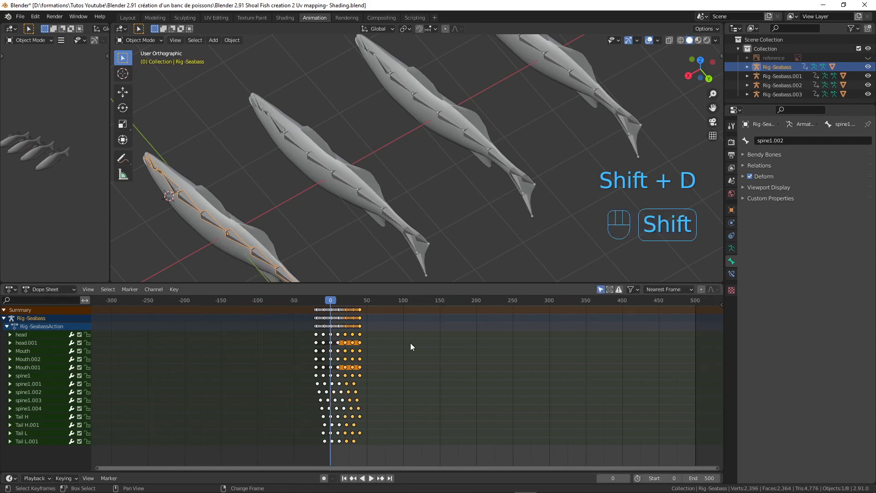
Step: Repeat the keyframe duplication on Rig-Seabass until its swim cycle reaches about frame 600
key(shift+r)
key(shift+r)
key(shift+r)
key(shift+r)
key(shift+r)
key(shift+r)
key(shift+r)
key(shift+r)
key(shift+r)
key(shift+r)
key(shift+r)
key(shift+r)
key(shift+r)
key(shift+r)
key(shift+r)
key(shift+r)
key(shift+r)
key(shift+r)
key(shift+r)
key(shift+r)
key(shift+r)
key(shift+r)
key(shift+r)
key(shift+r)
key(shift+r)
key(shift+r)
key(shift+r)
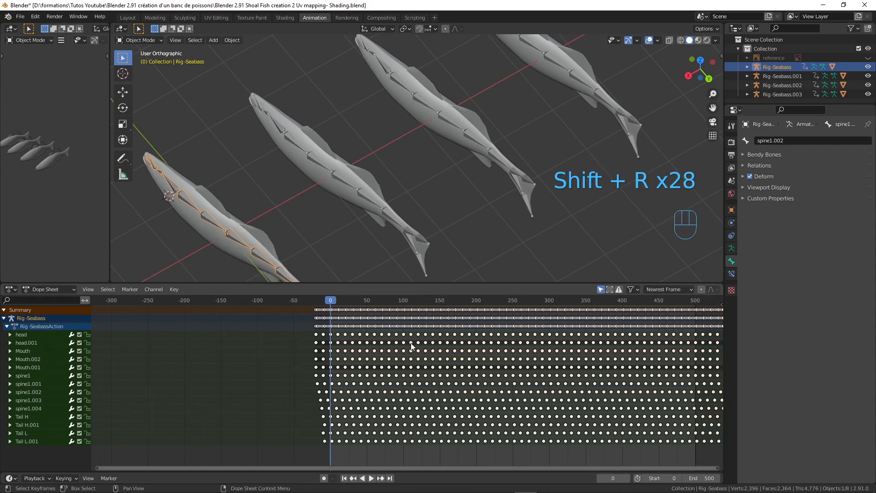
scroll(411, 345, down, 2)
scroll(410, 346, up, 1)
Step: Select Rig-Seabass.001, Rig-Seabass.002 and Rig-Seabass.003 in turn to compare their keyframe ranges
scroll(348, 161, down, 6)
middle_drag(365, 167, 457, 146)
scroll(396, 197, up, 4)
scroll(429, 165, up, 2)
scroll(428, 163, down, 3)
middle_drag(429, 193, 443, 152)
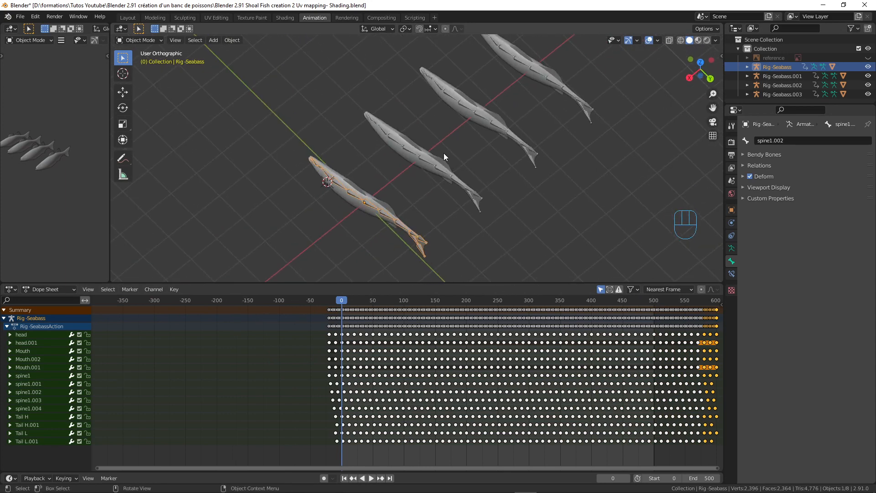
click(425, 163)
click(485, 118)
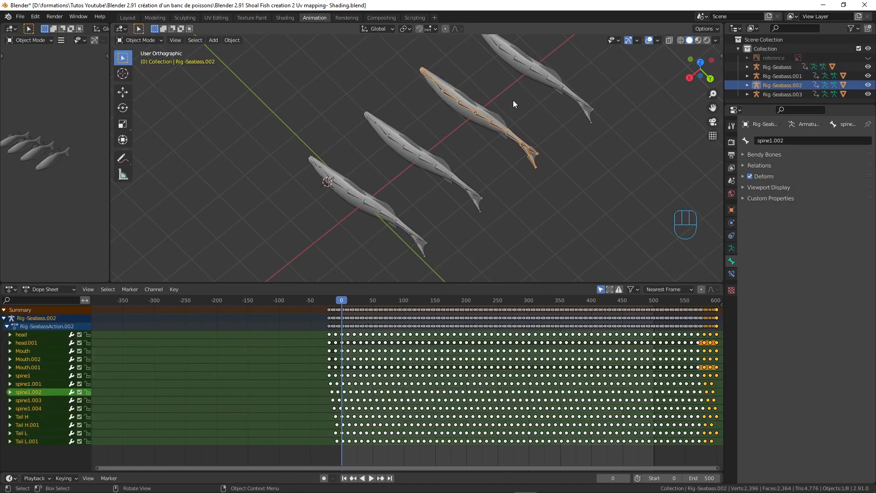
click(540, 73)
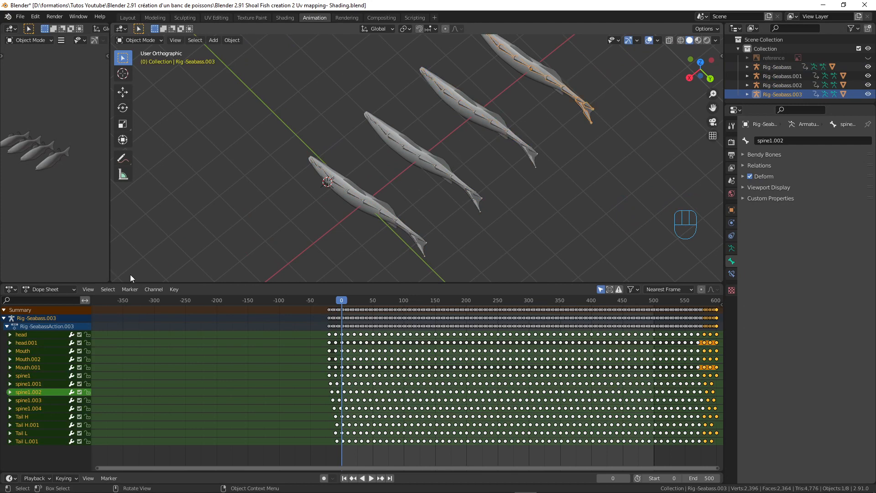
Step: Inspect in the Action Editor which action Rig-Seabass.003, Rig-Seabass and Rig-Seabass.001 each use, and return to the Dope Sheet
click(66, 292)
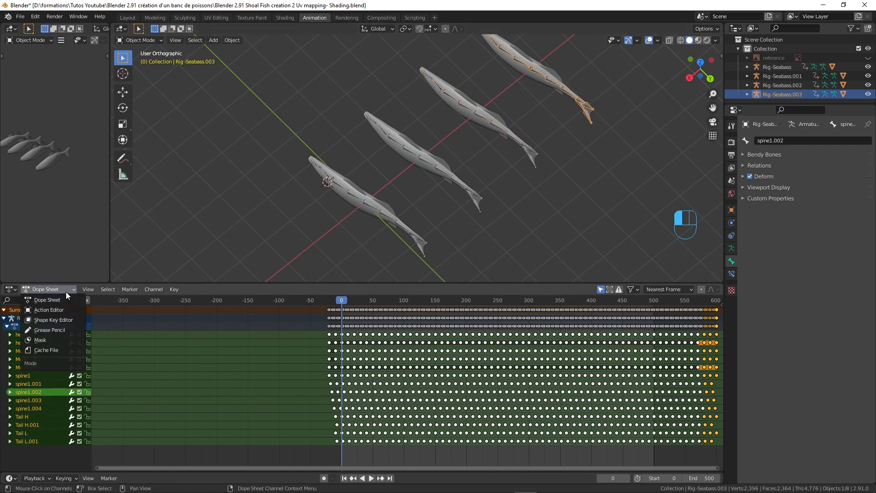
click(63, 310)
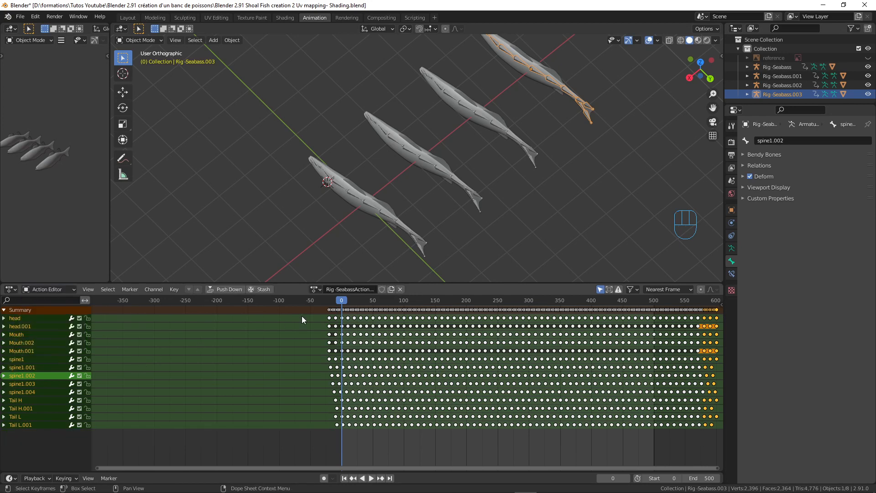
click(344, 289)
click(431, 289)
click(393, 217)
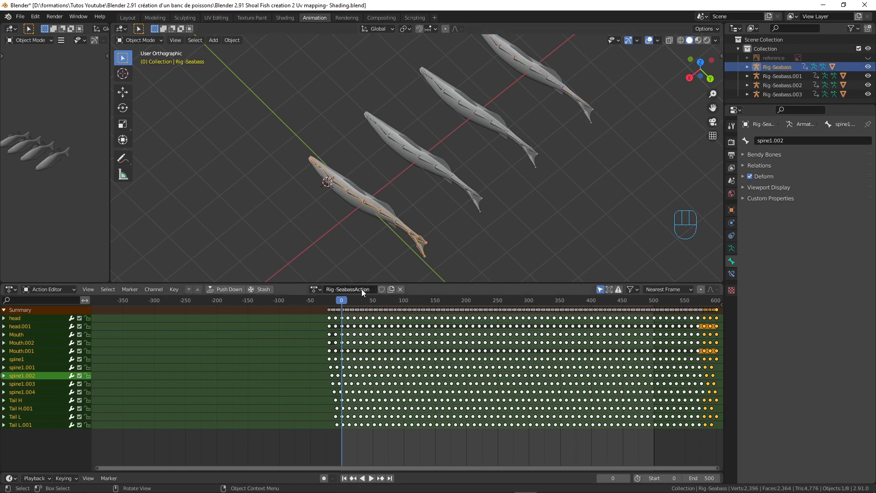
click(429, 166)
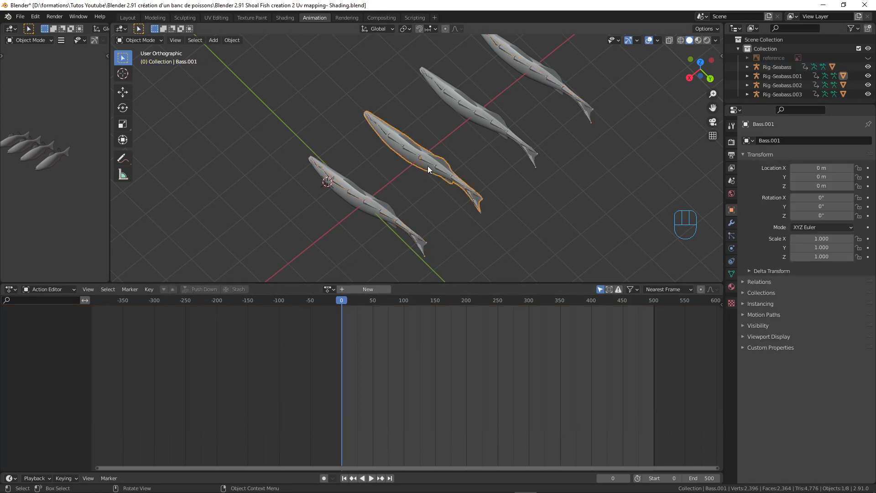
click(426, 290)
scroll(365, 365, down, 3)
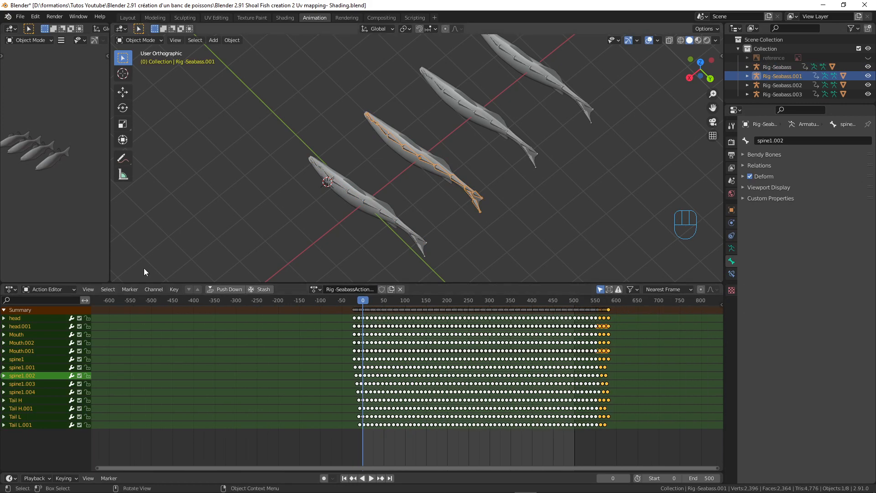
click(65, 289)
click(53, 301)
Step: Shift all keyframes of Rig-Seabass.001 by -6 frames and play the animation to check the offset
scroll(469, 168, down, 4)
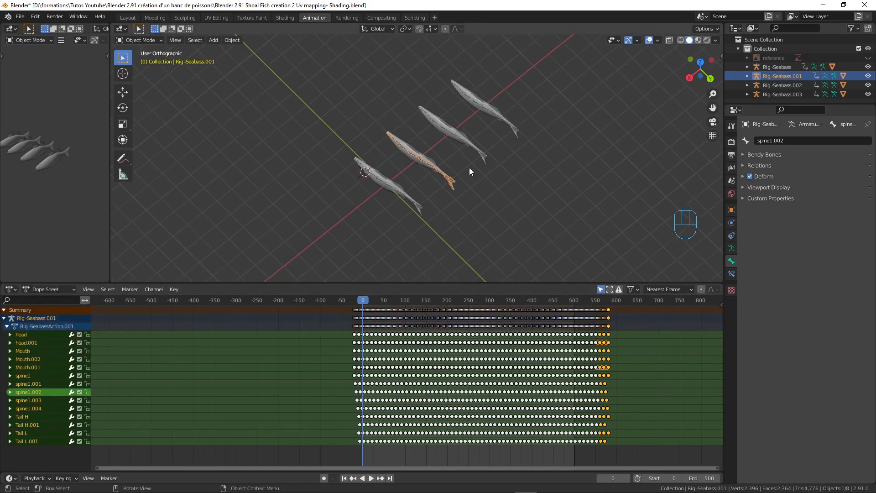
scroll(435, 184, up, 3)
scroll(453, 350, up, 2)
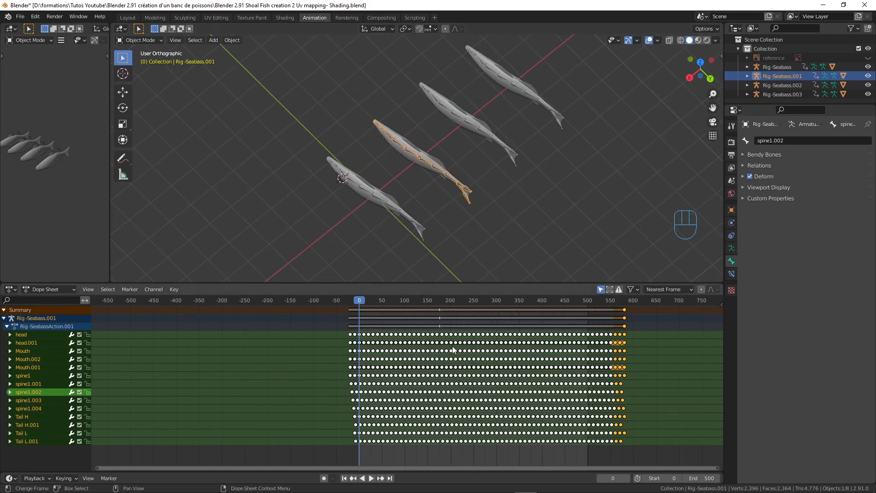
scroll(370, 330, up, 3)
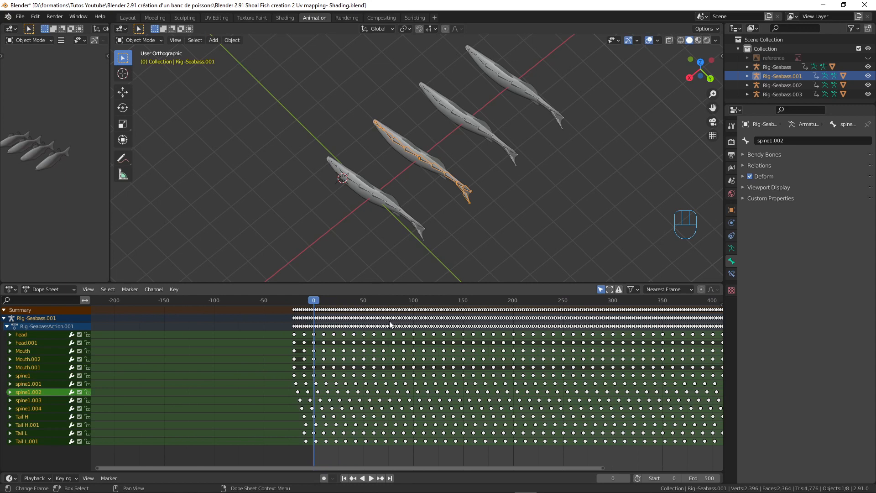
key(z)
key(a)
key(a)
scroll(412, 338, down, 2)
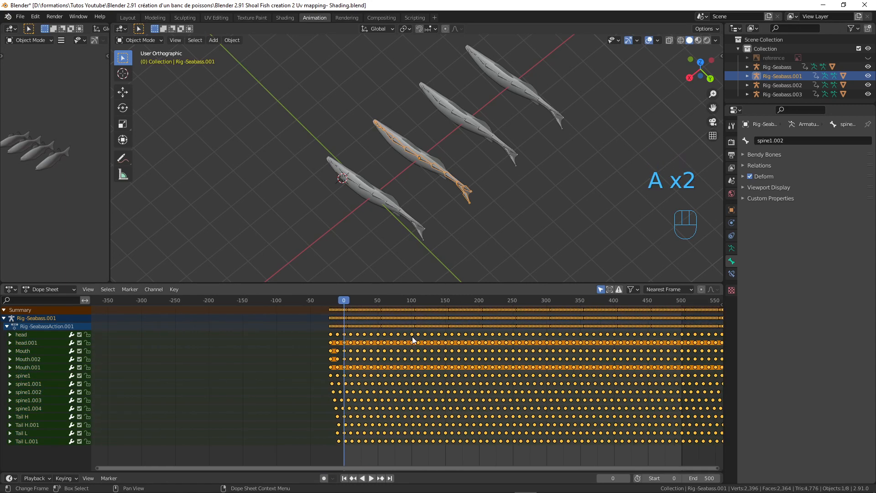
scroll(412, 336, up, 10)
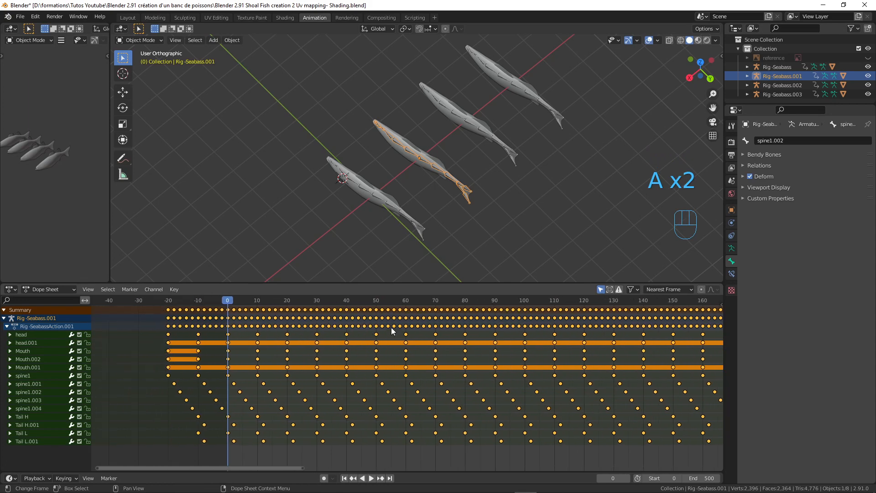
text(g)
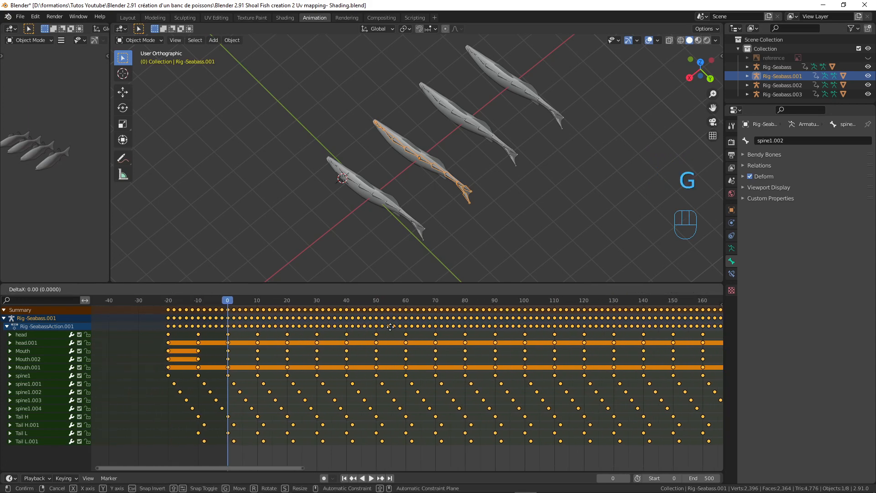
text(-6)
key(Return)
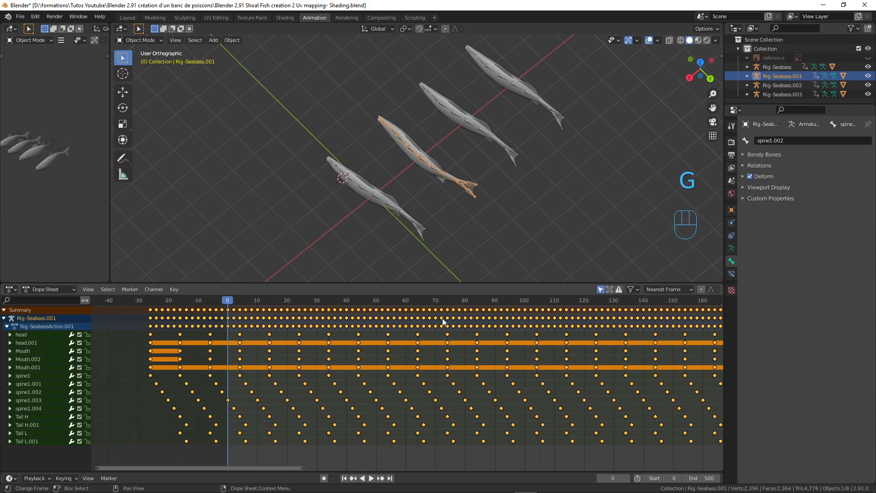
click(371, 477)
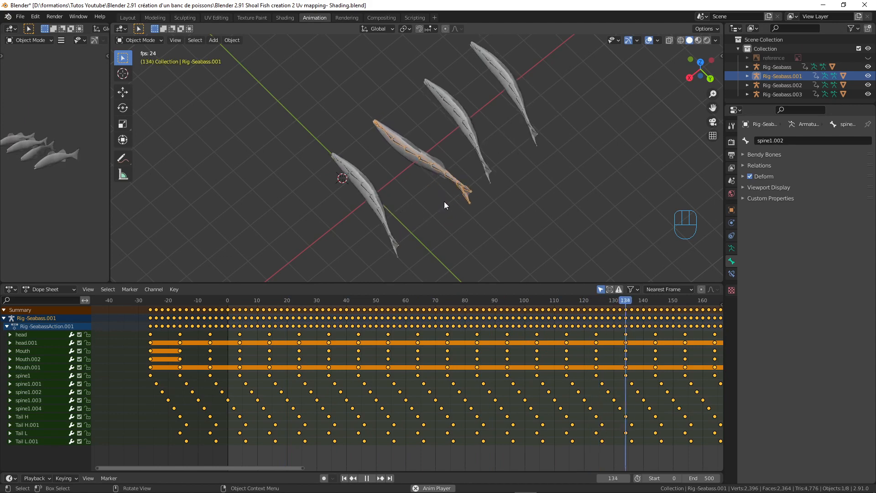
key(space)
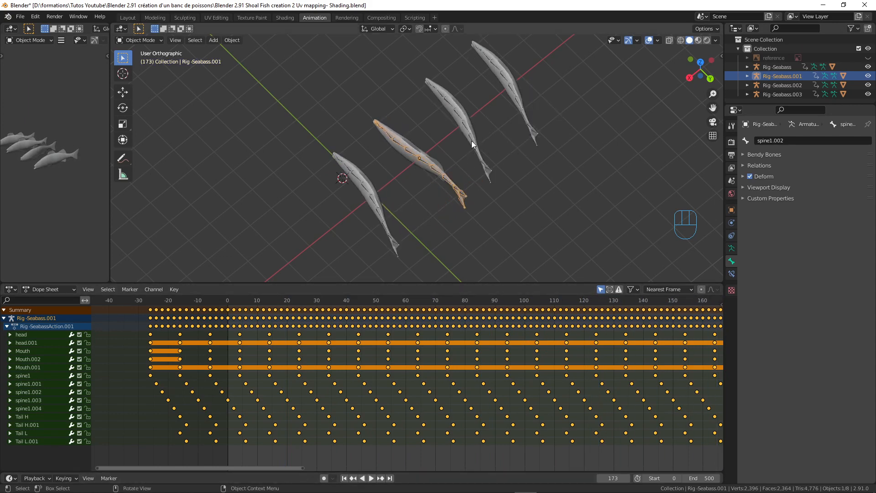
Step: Shift all keyframes of Rig-Seabass.002 by about -3 frames
click(467, 125)
scroll(358, 342, down, 4)
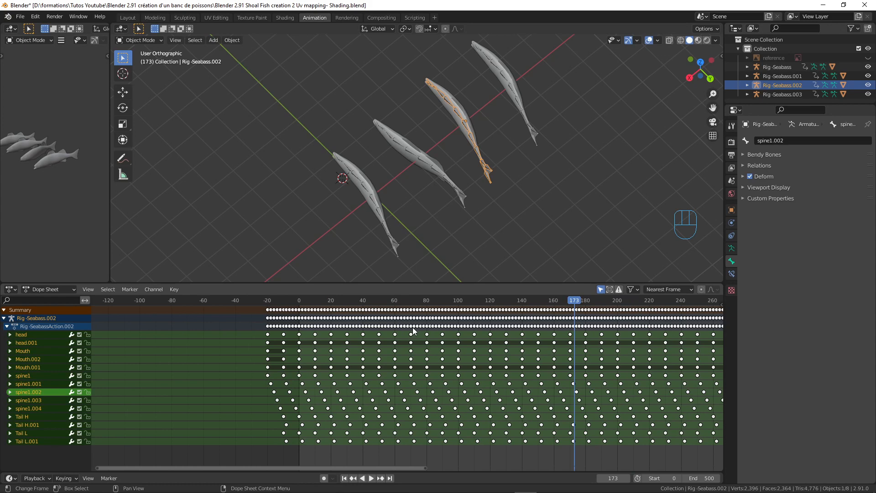
key(a)
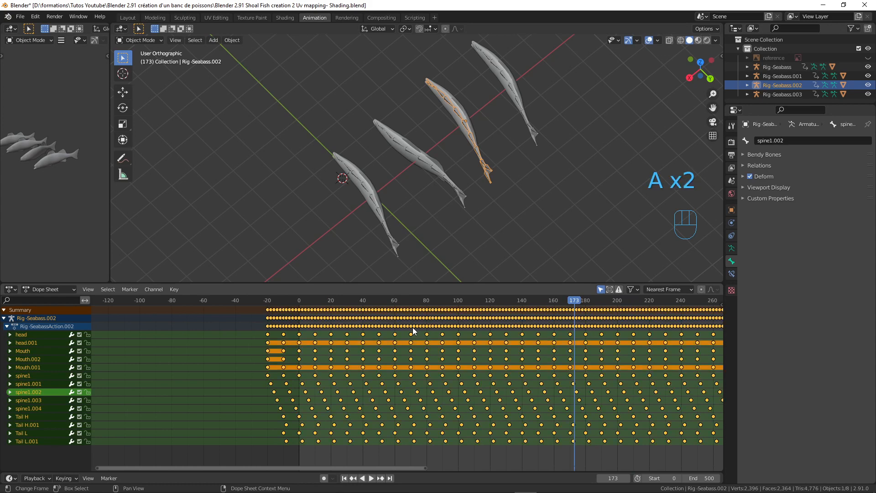
key(g)
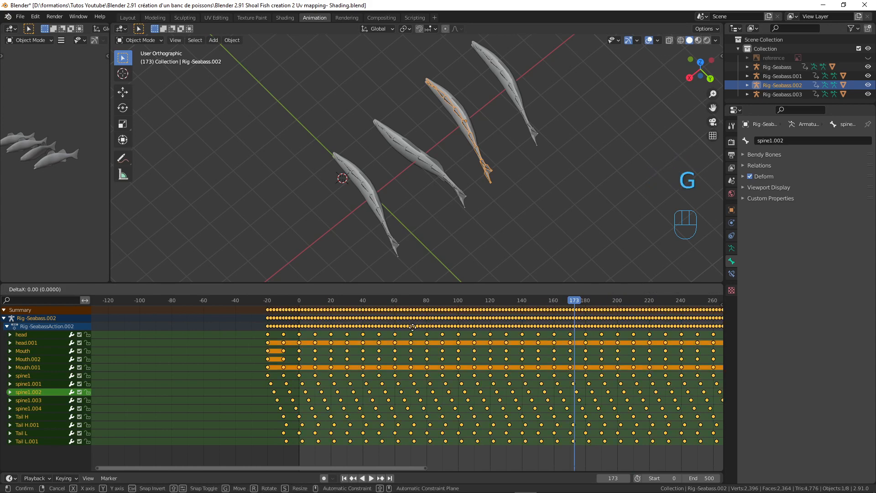
click(408, 325)
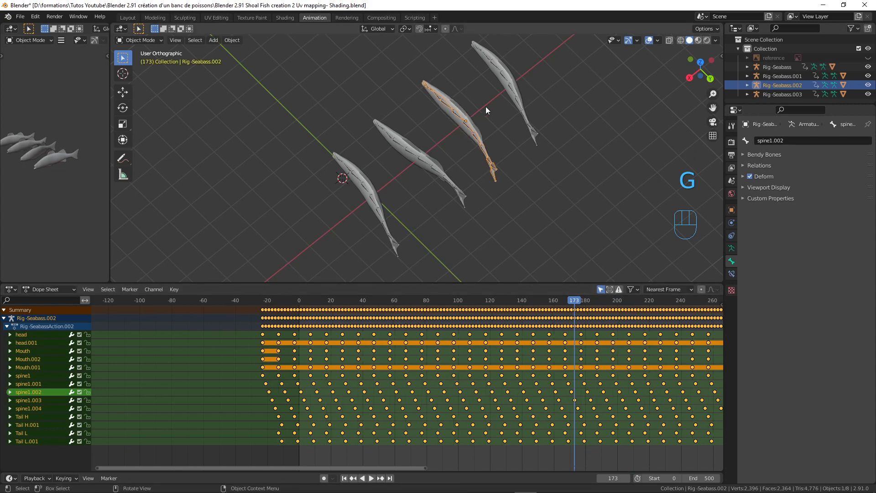
Step: Shift all keyframes of Rig-Seabass.003 by -9 frames
click(511, 86)
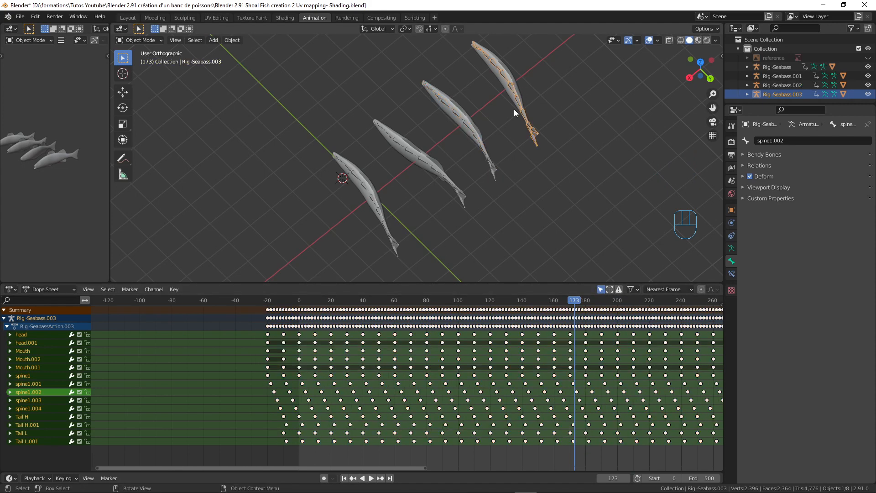
click(484, 326)
key(a)
key(a)
key(a)
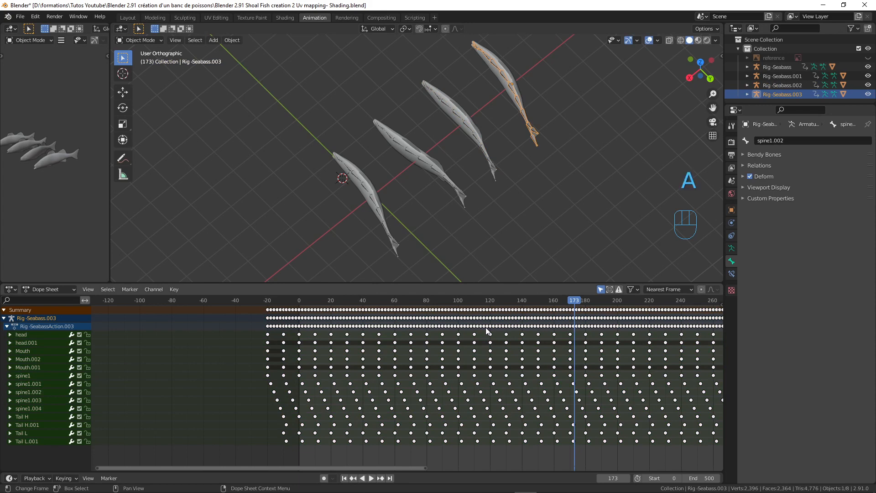
text(g)
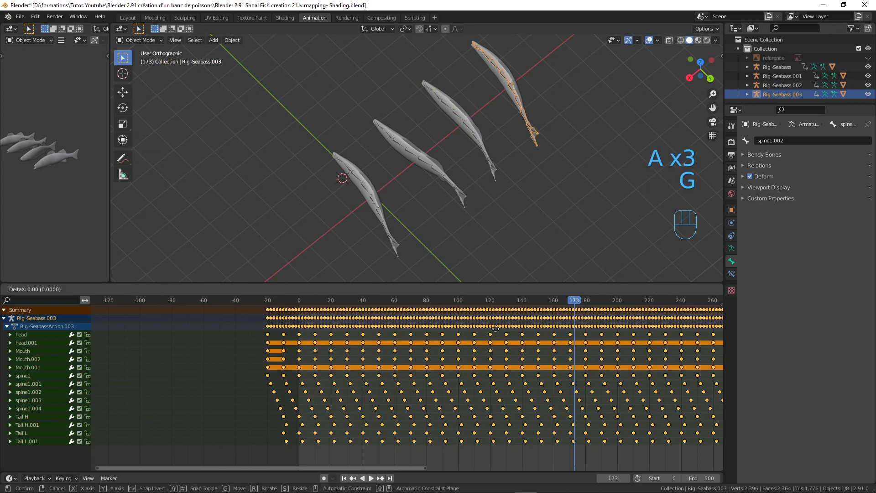
text(-9)
key(Return)
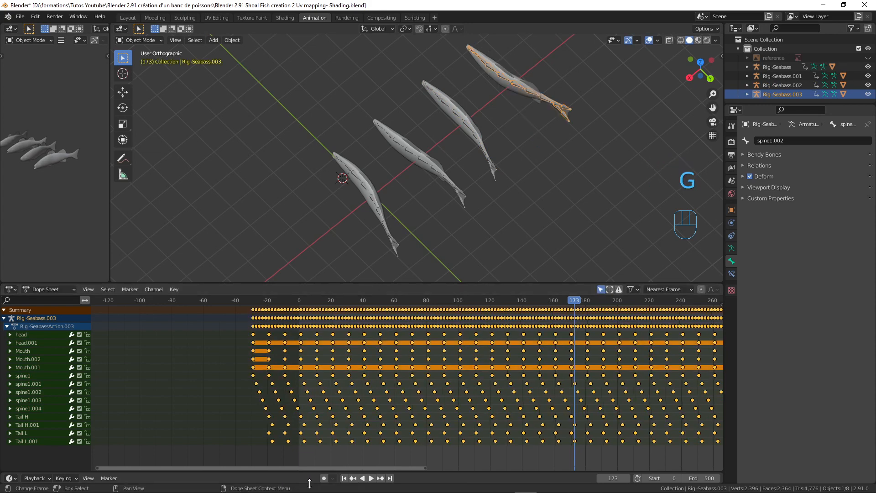
Step: Play the animation to check the staggered swim cycles and examine the keyframe range of Rig-Seabass.003
key(space)
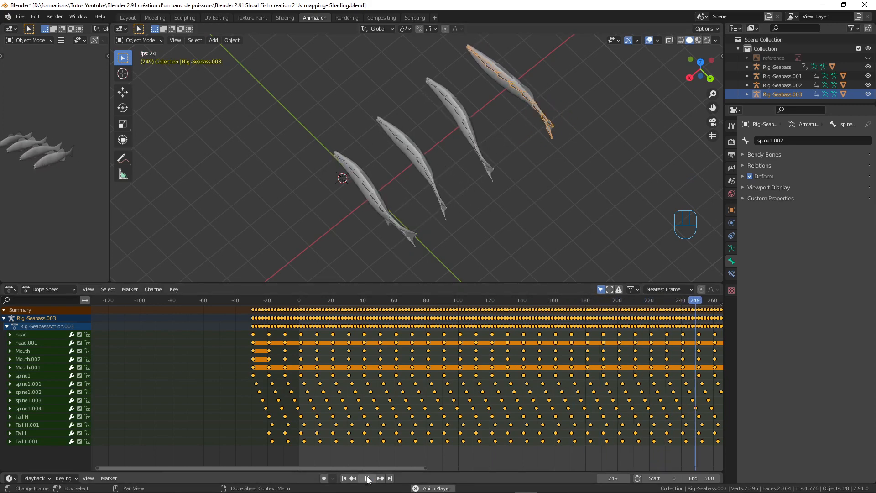
key(space)
scroll(561, 378, down, 4)
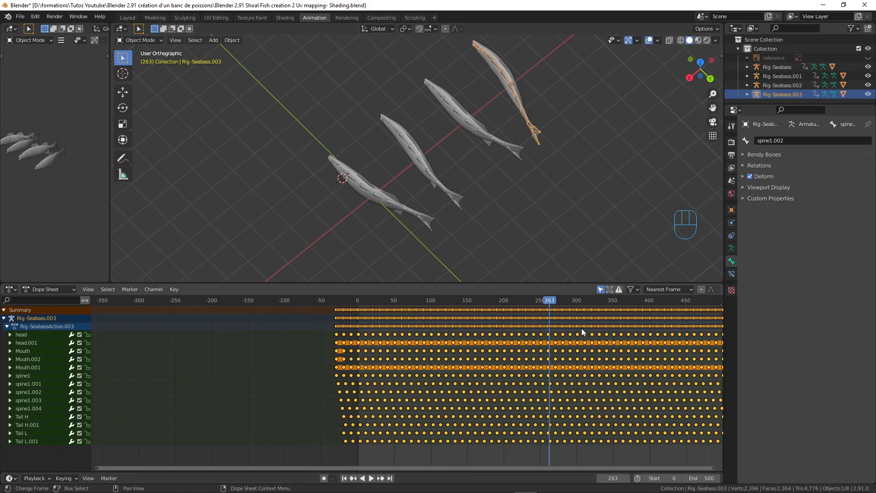
scroll(444, 171, down, 3)
scroll(444, 171, up, 3)
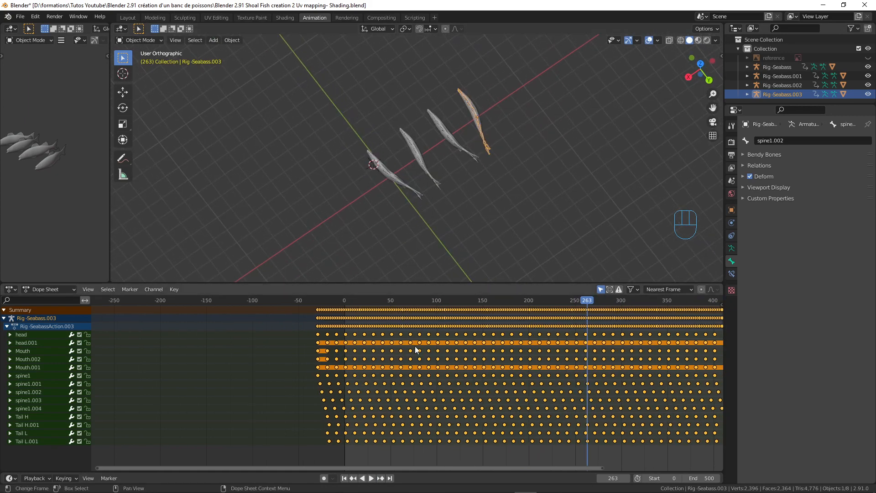
scroll(414, 346, up, 2)
scroll(469, 332, down, 3)
middle_drag(503, 325, 406, 325)
scroll(521, 333, down, 4)
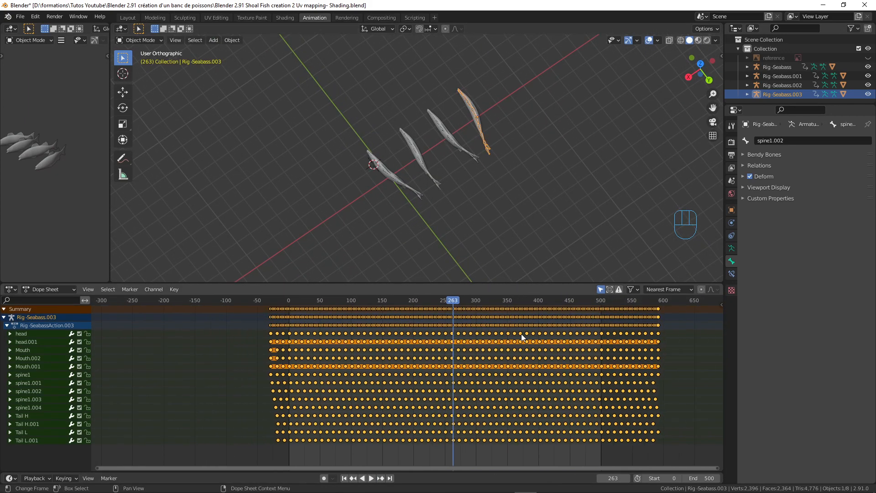
scroll(521, 333, up, 3)
scroll(481, 336, down, 2)
scroll(535, 339, up, 1)
scroll(532, 339, up, 1)
scroll(530, 338, down, 1)
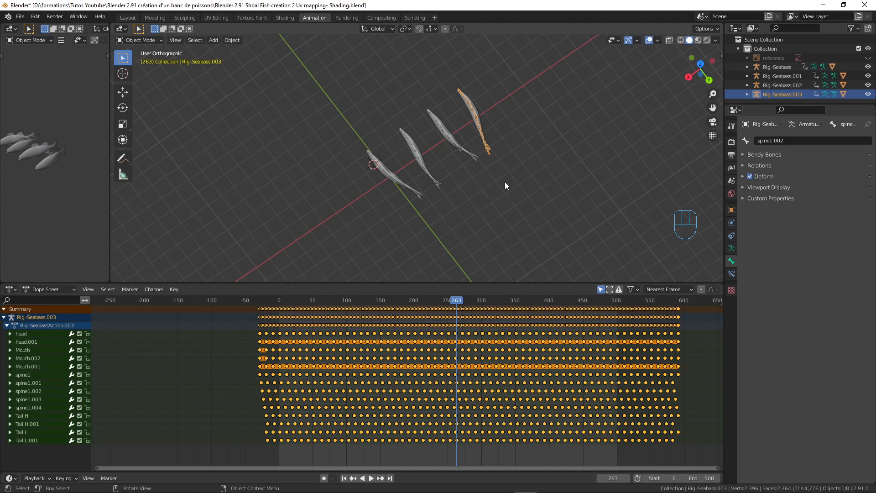
Step: Go to frame 0 and stretch all keyframes of Rig-Seabass.003 around it until they end at about frame 750
click(280, 309)
click(278, 304)
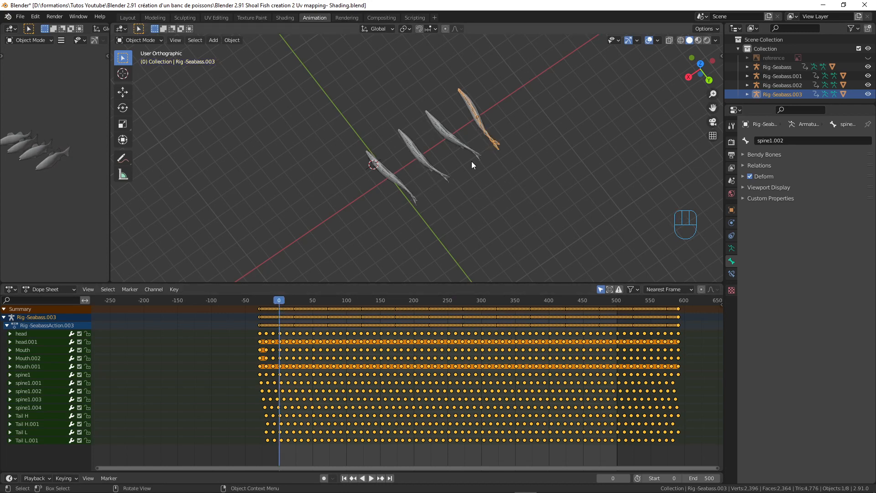
key(s)
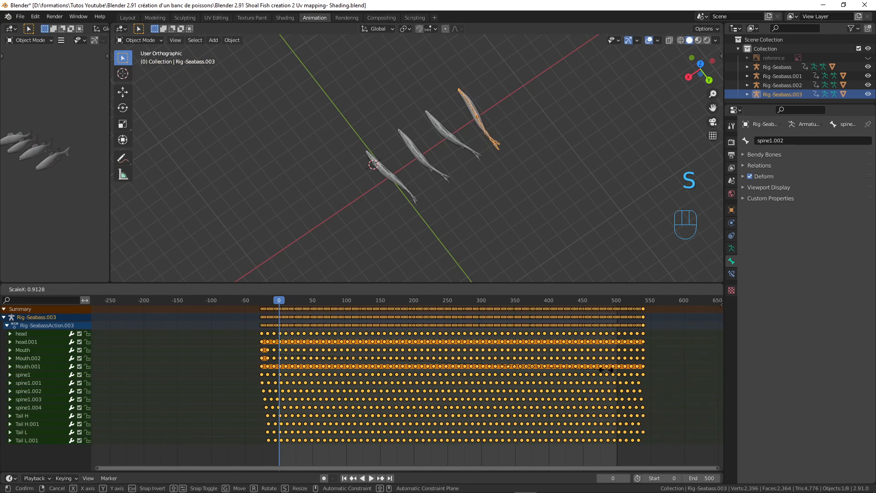
click(648, 372)
scroll(594, 358, down, 3)
key(s)
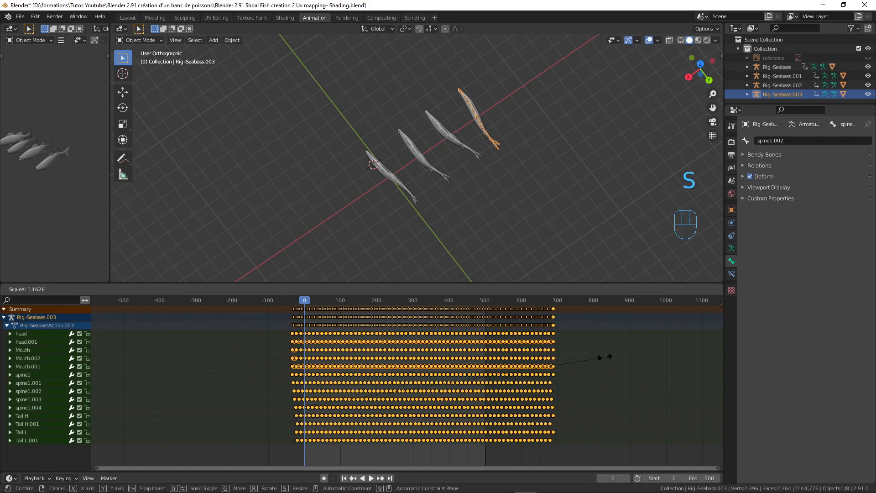
click(632, 358)
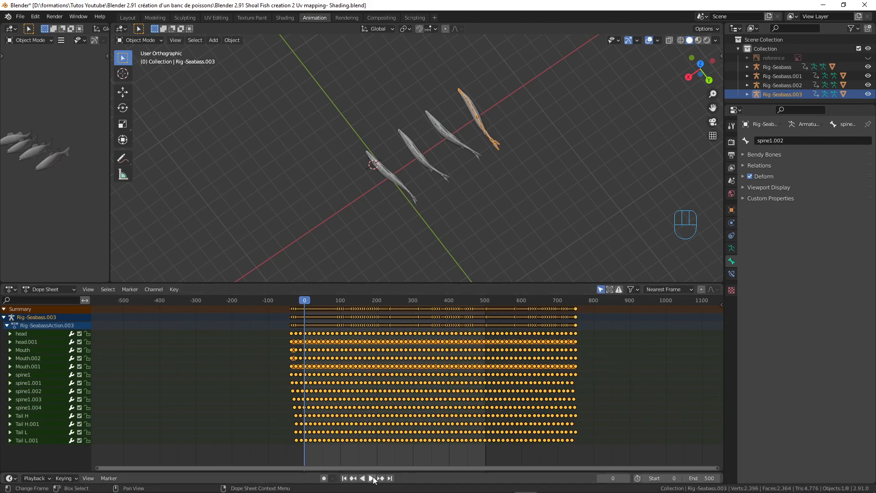
Step: Go to frame 0 and compress all keyframes of Rig-Seabass.001 around it until they end at about frame 515
click(372, 478)
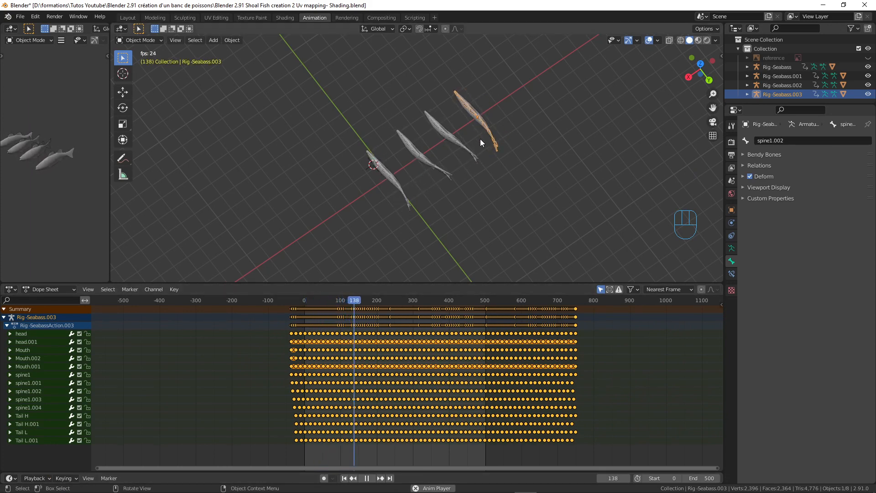
click(420, 158)
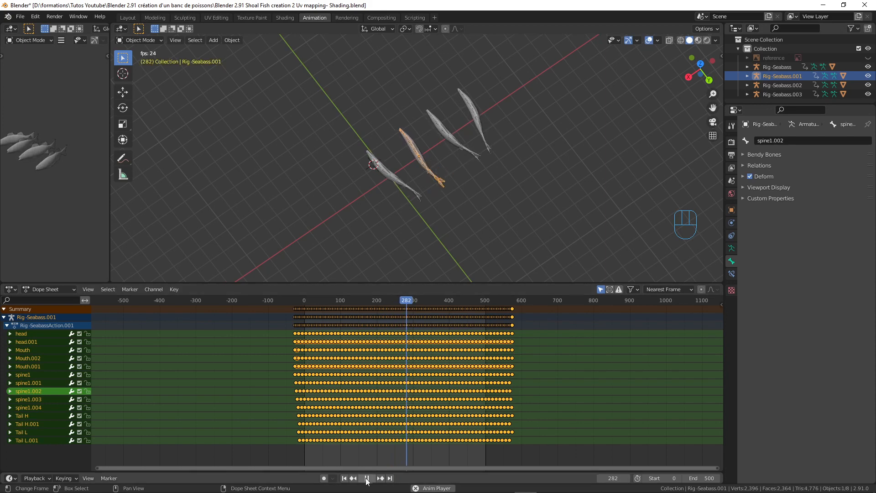
key(space)
click(344, 477)
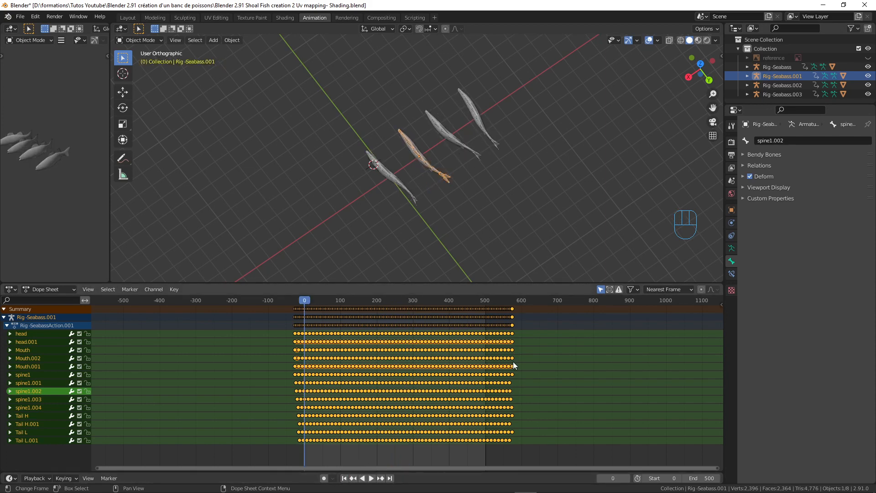
key(s)
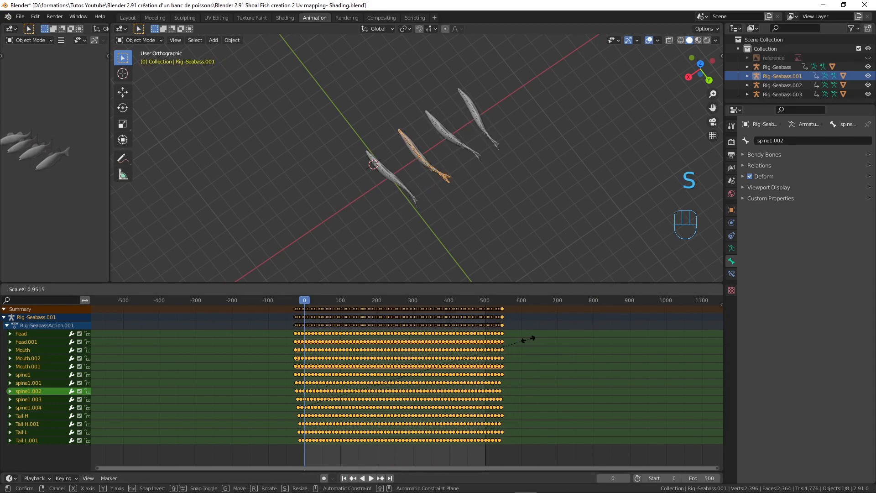
click(514, 341)
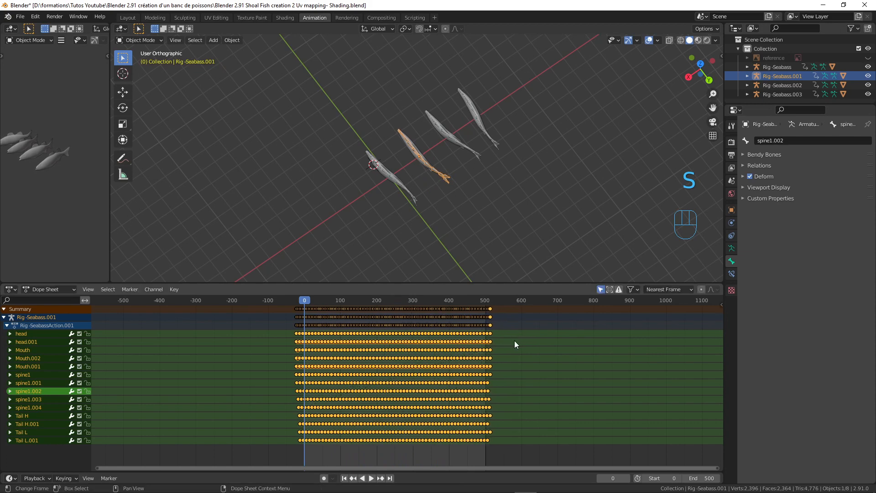
scroll(518, 339, up, 1)
scroll(518, 339, down, 1)
Step: Stop playback at frame 158 and stretch all keyframes of Rig-Seabass around it until they end at about frame 630
click(372, 478)
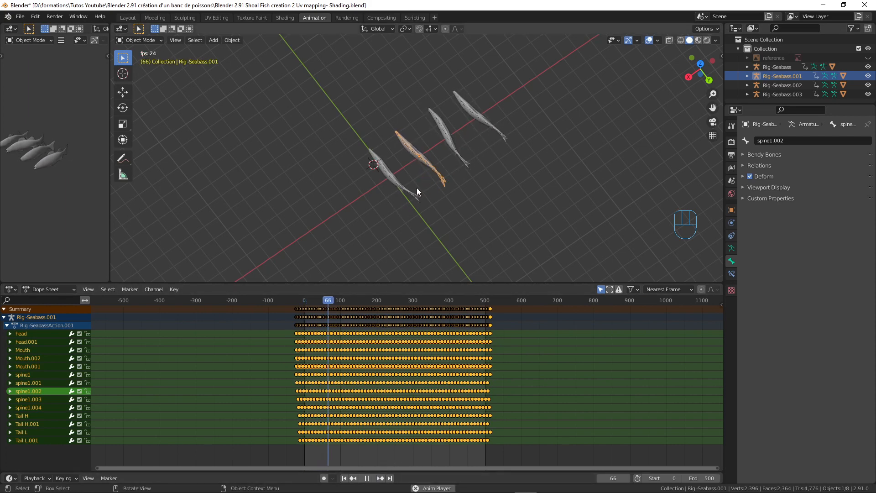
click(374, 184)
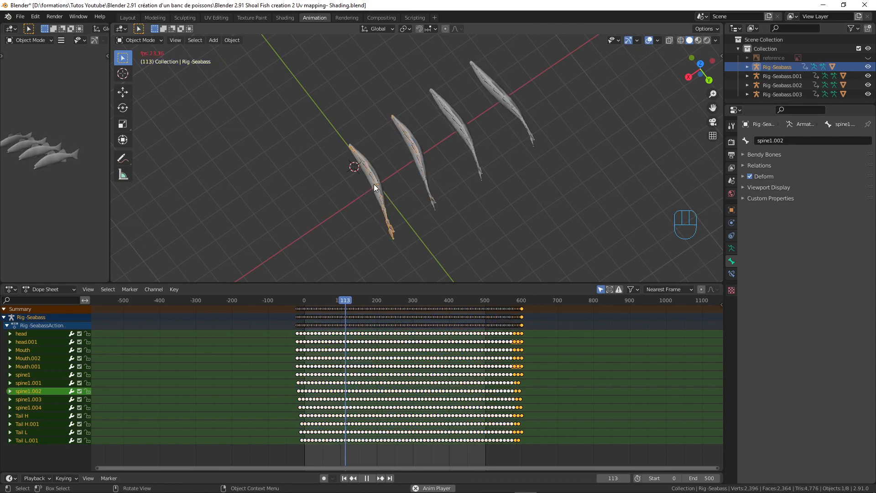
key(space)
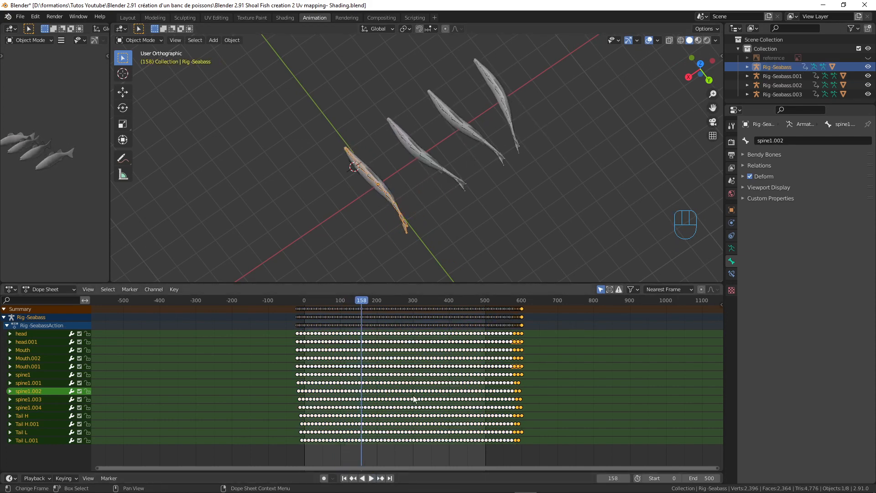
key(a)
key(a)
key(a)
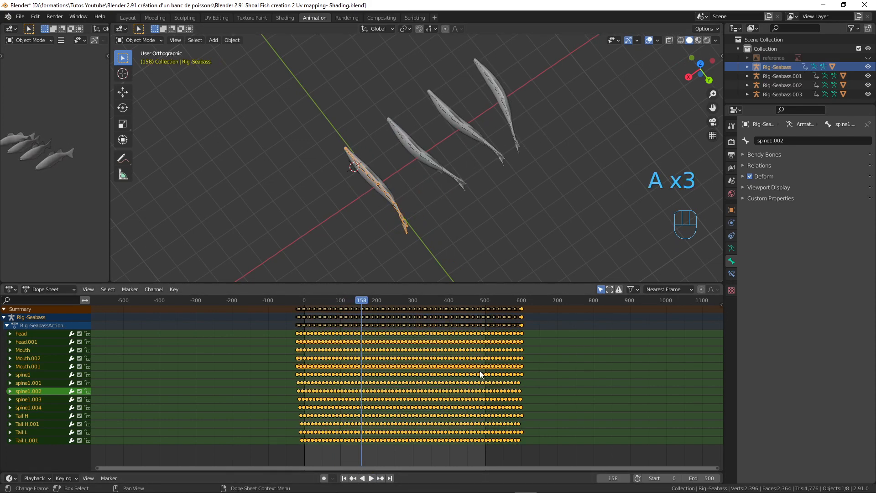
key(s)
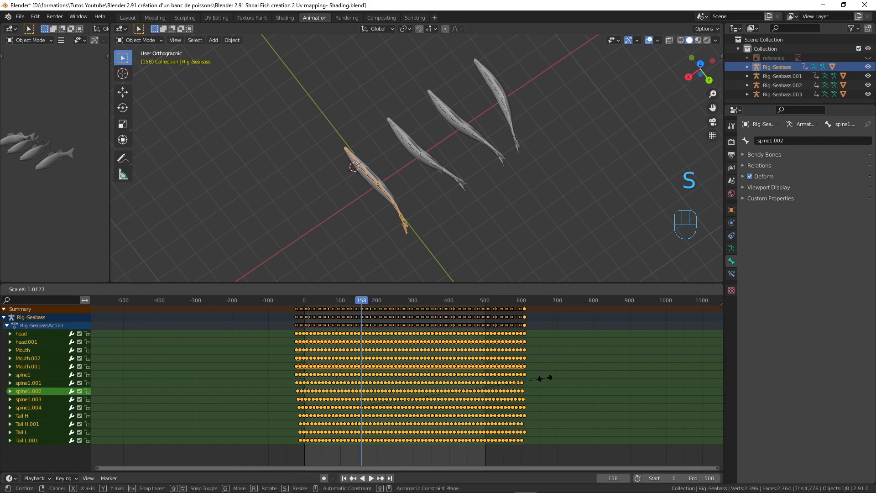
click(557, 367)
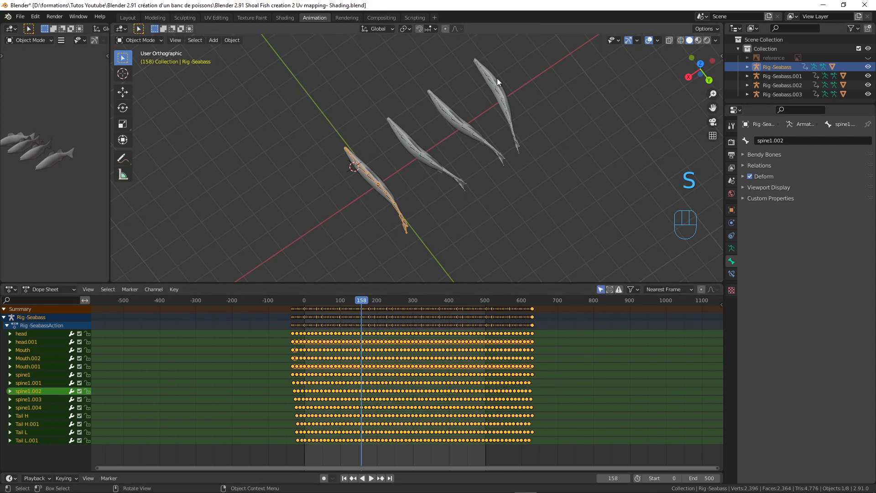
Step: Play the animation and examine the four fish from above and from the side to check their swim timing
key(space)
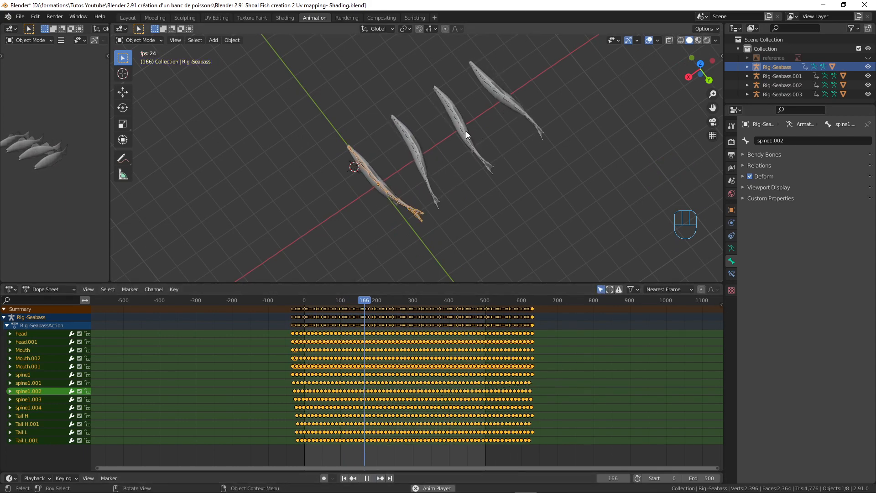
middle_drag(467, 131, 386, 191)
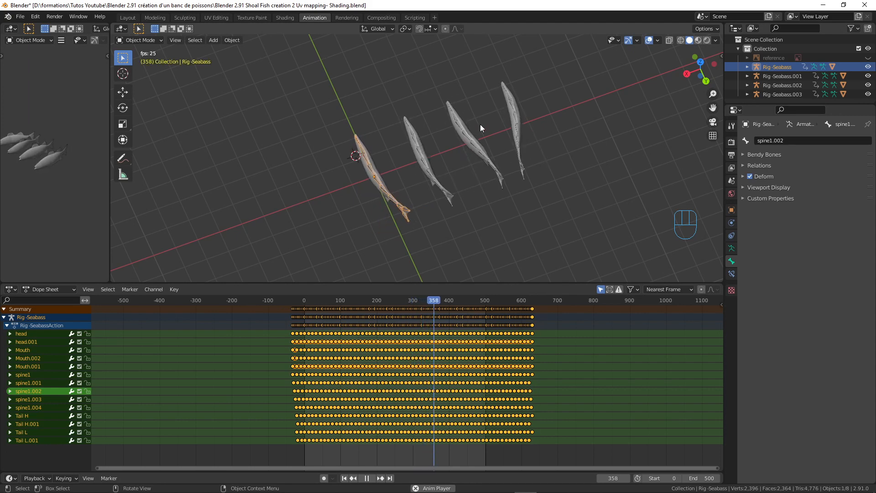
middle_drag(447, 204, 560, 147)
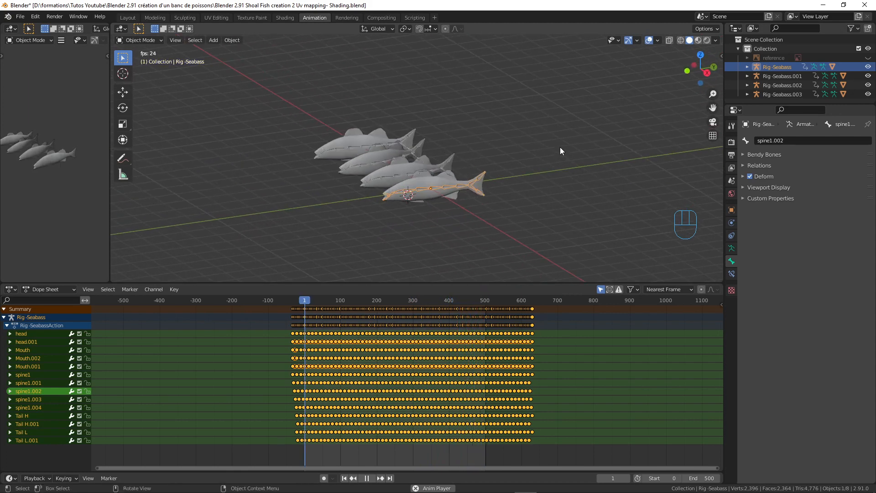